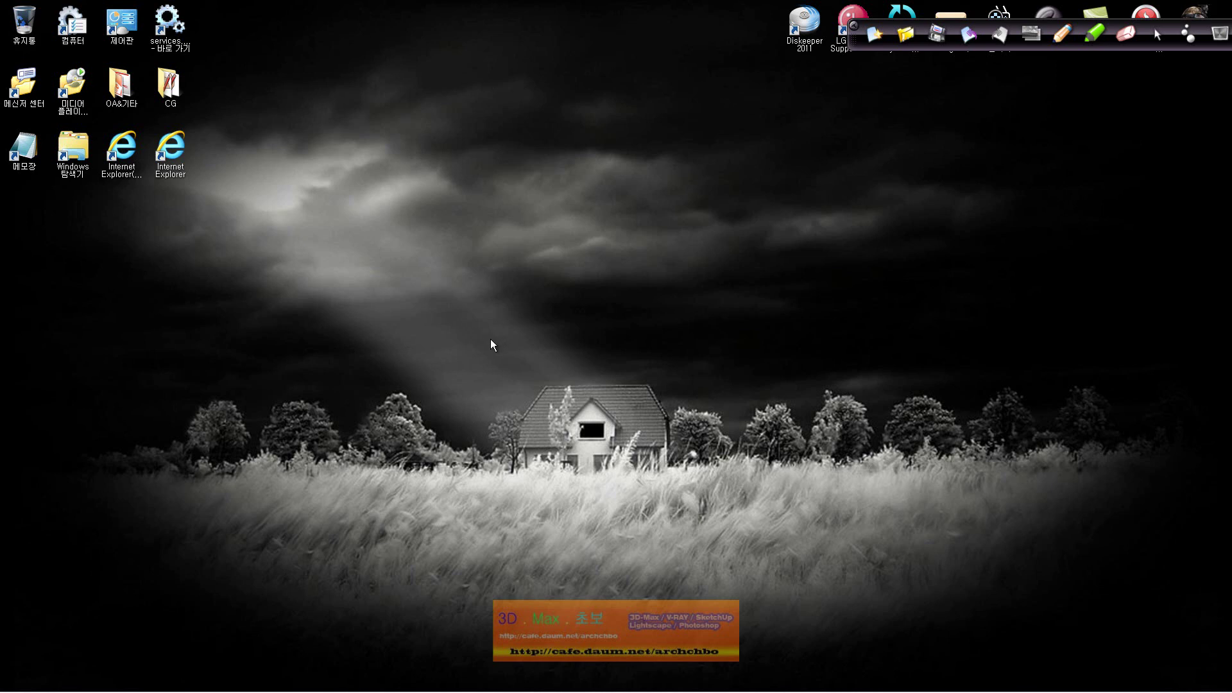
Switch to the Drawing3.dwg window and maximize it to full screen.
click(259, 657)
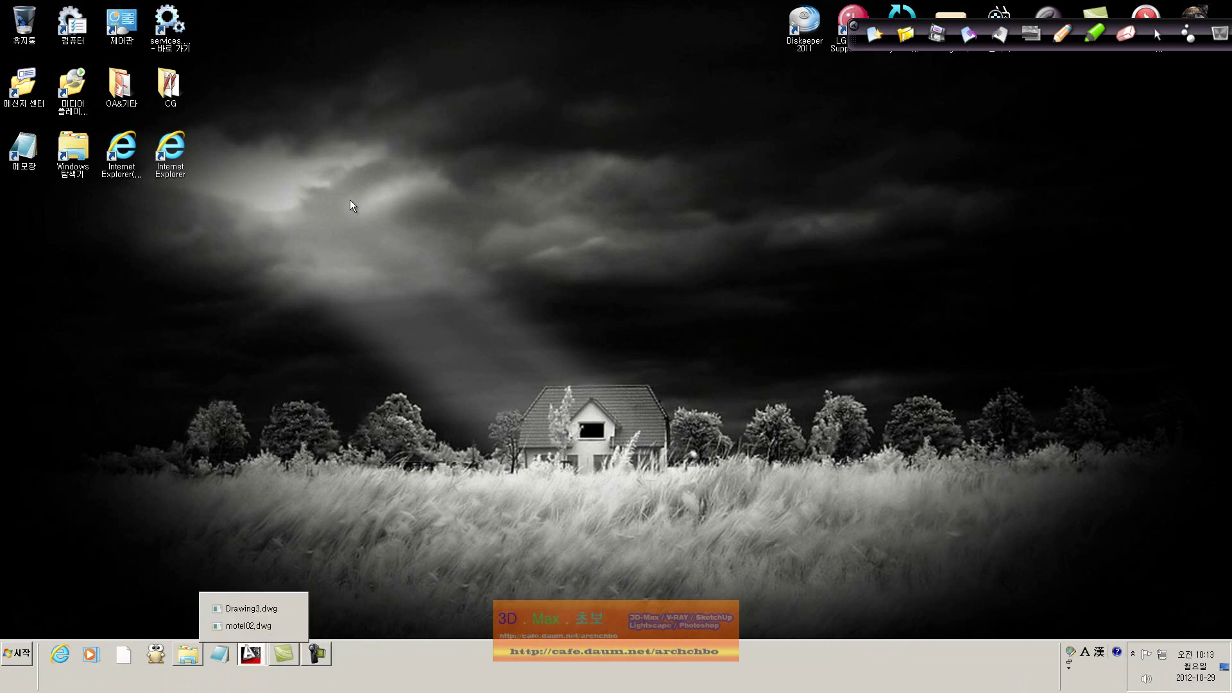
click(251, 608)
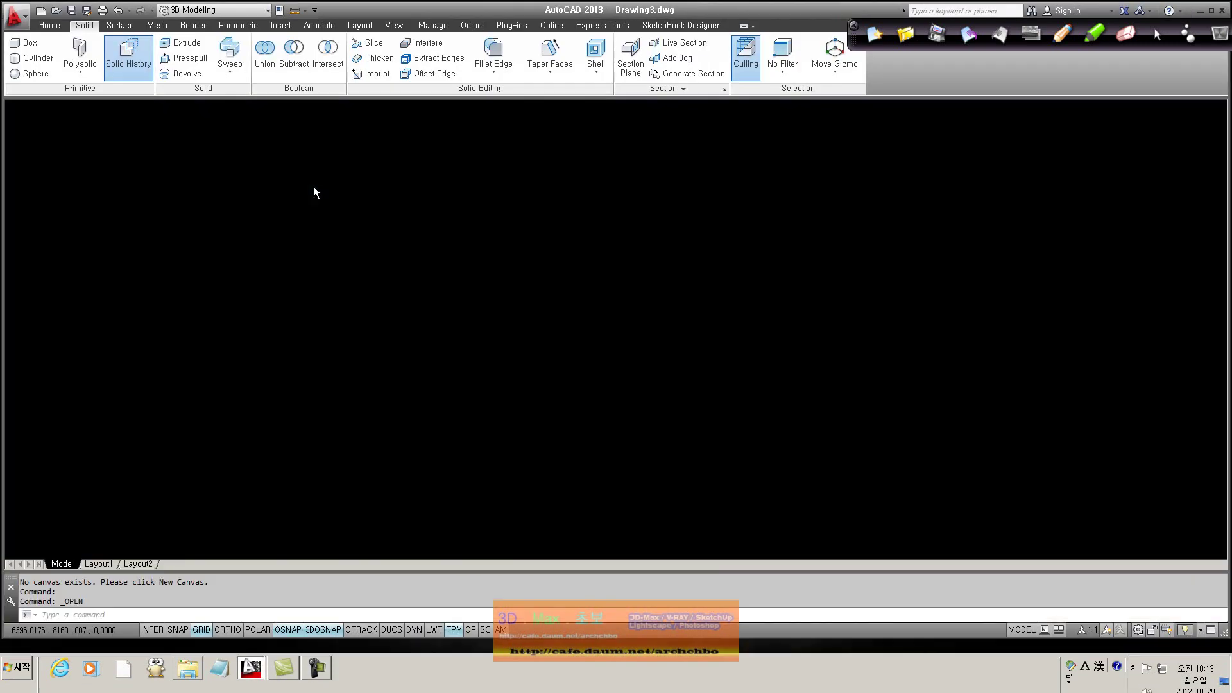
double_click(378, 13)
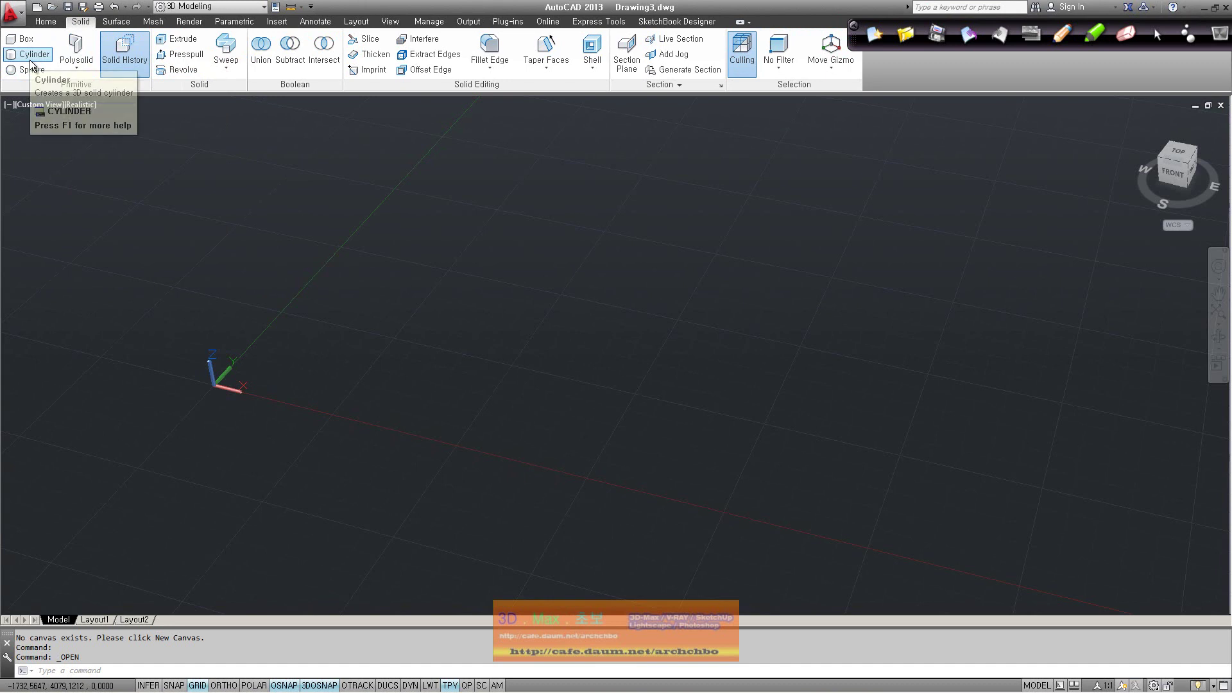
Draw a tall box solid from two base corners and a height.
click(78, 68)
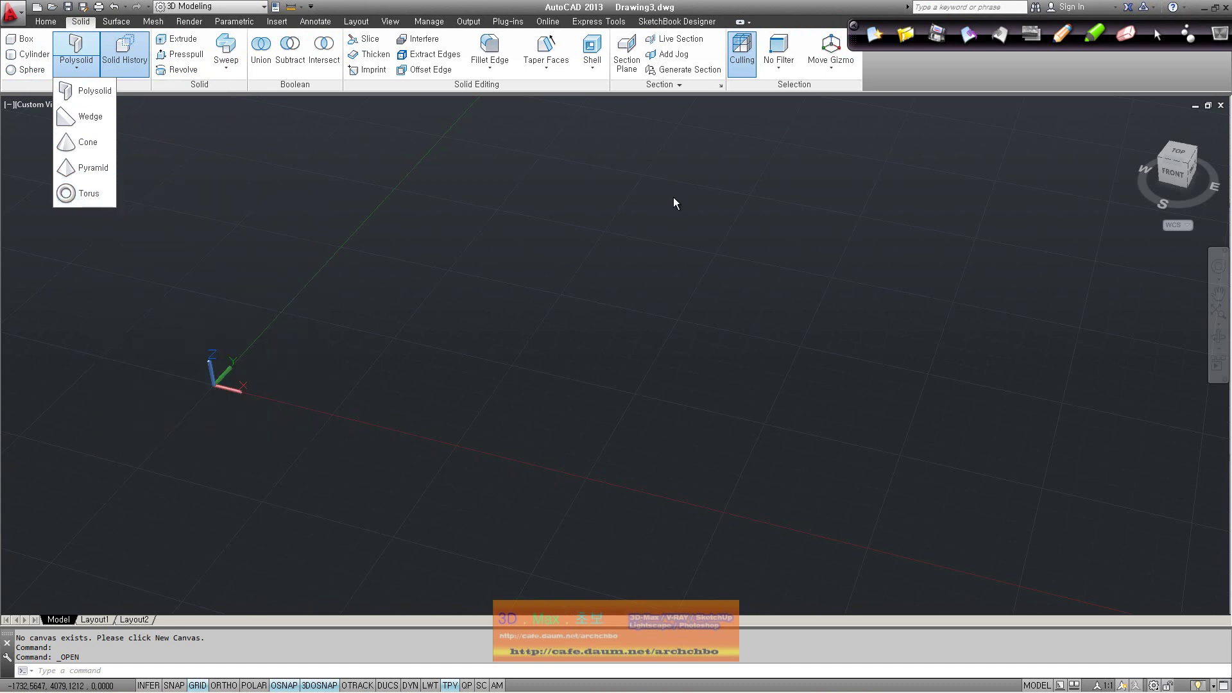
click(22, 40)
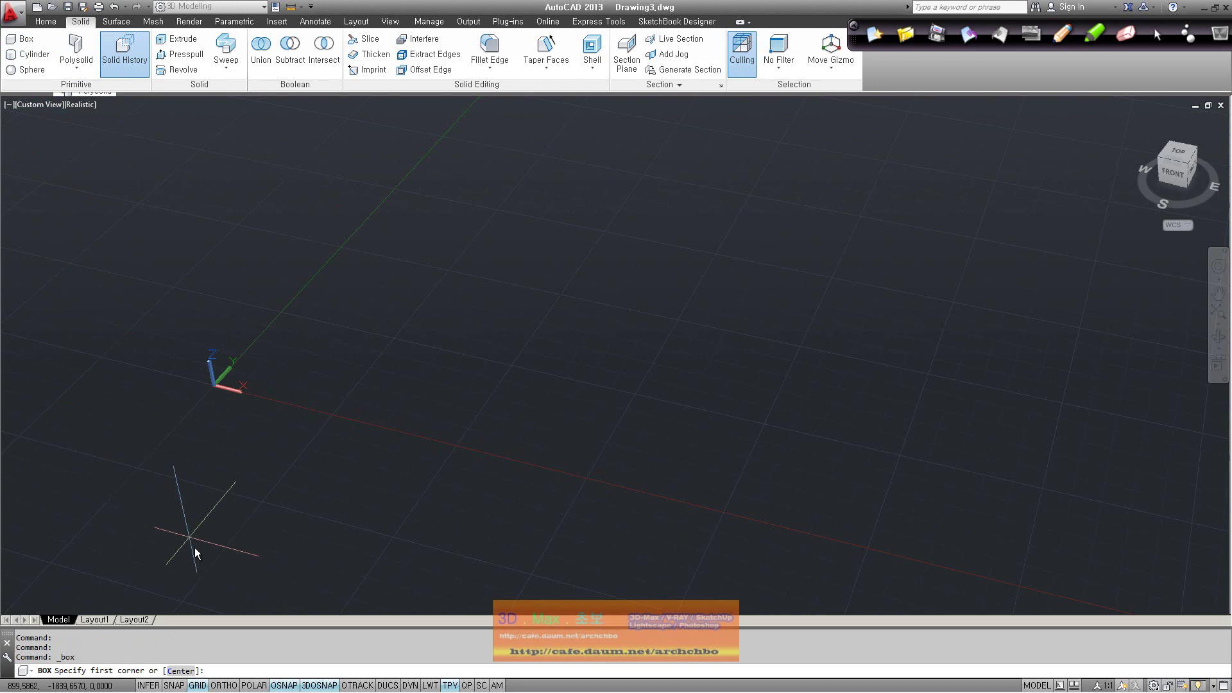
click(263, 357)
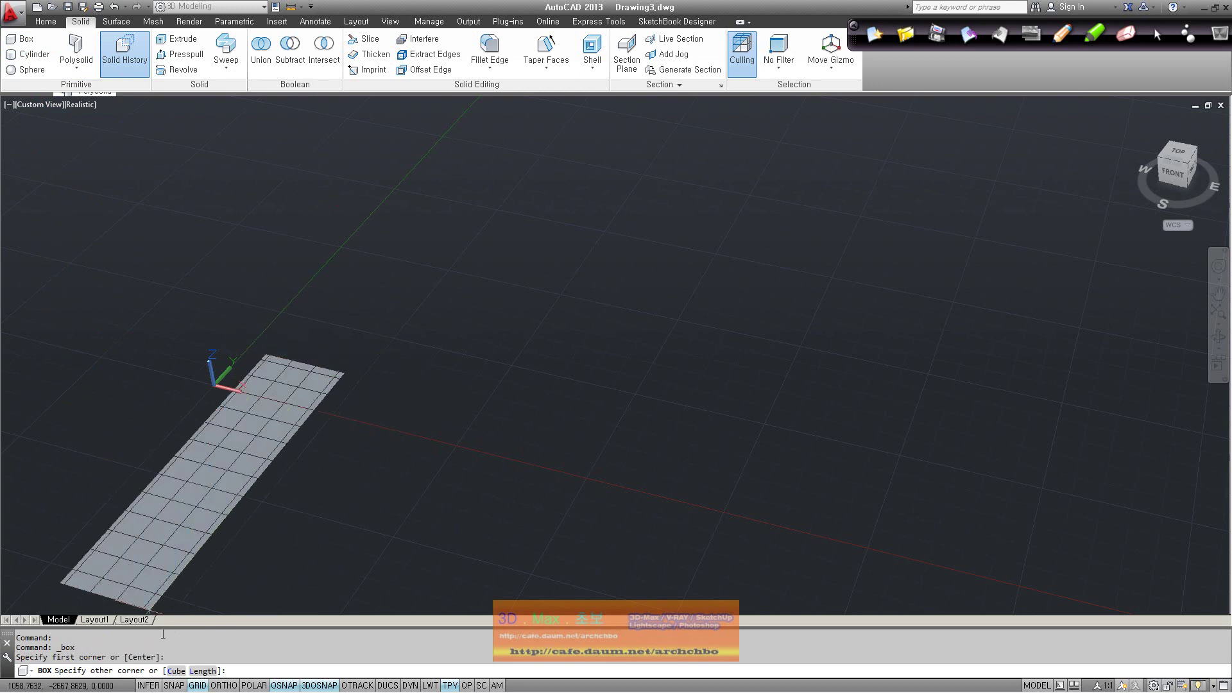
click(397, 308)
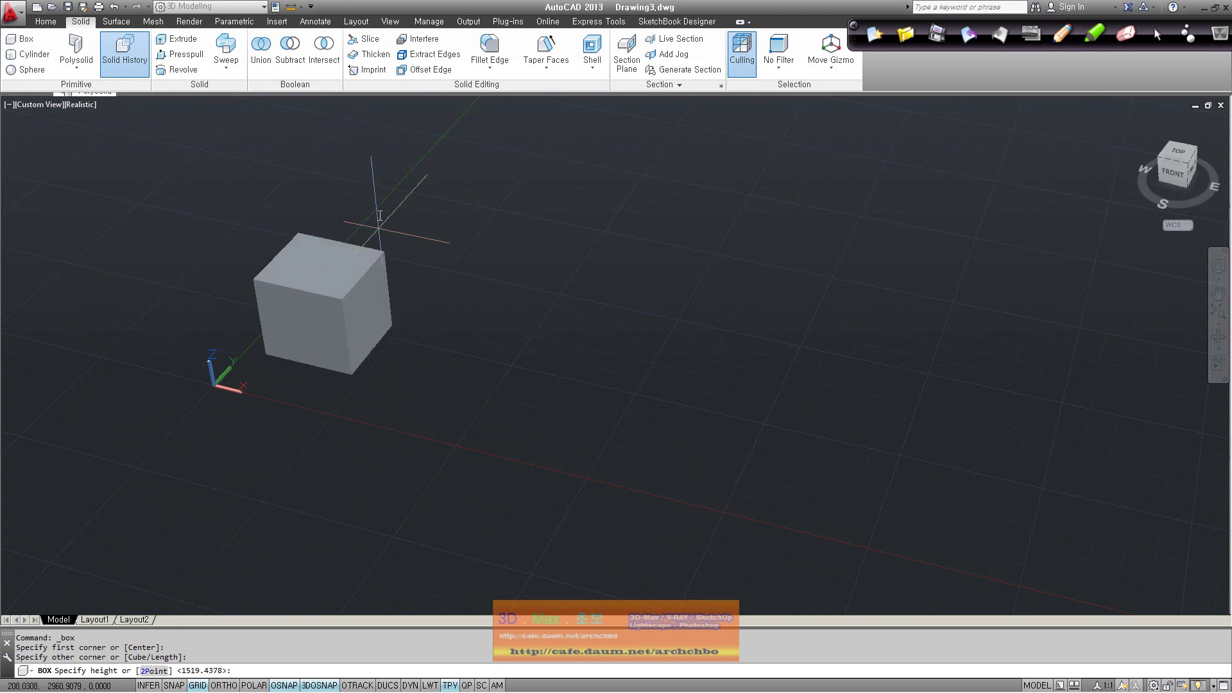
click(380, 154)
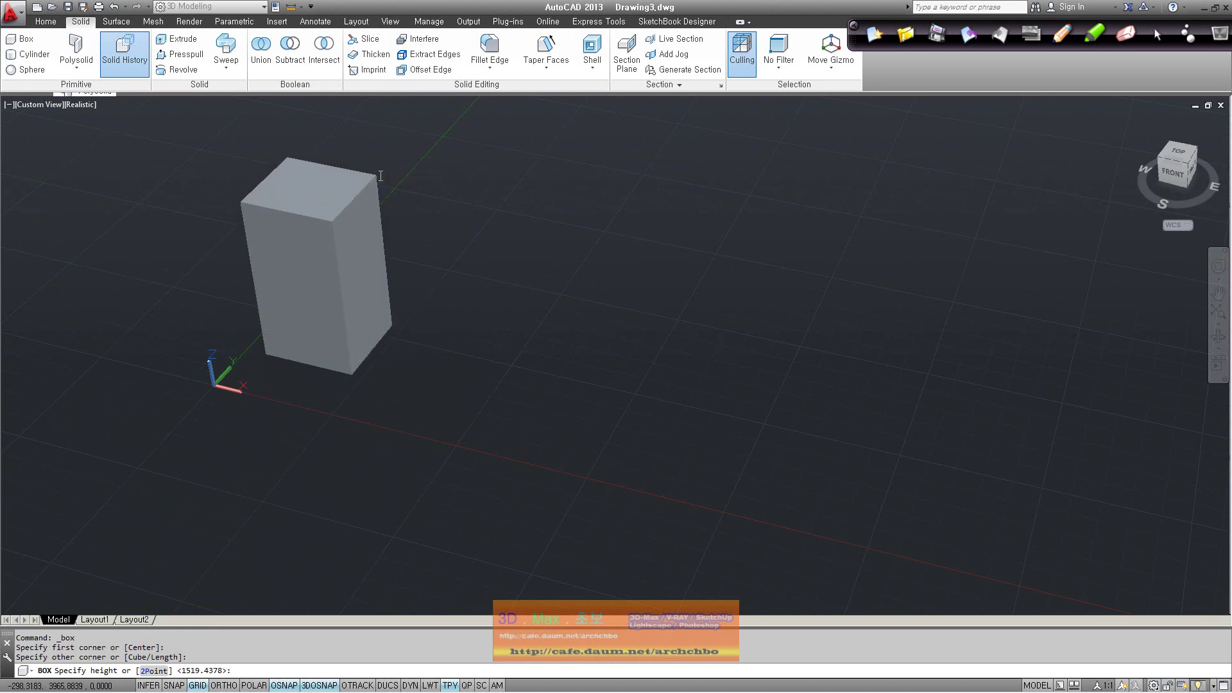
Add a cylinder beside the box, matching the box's height.
click(49, 56)
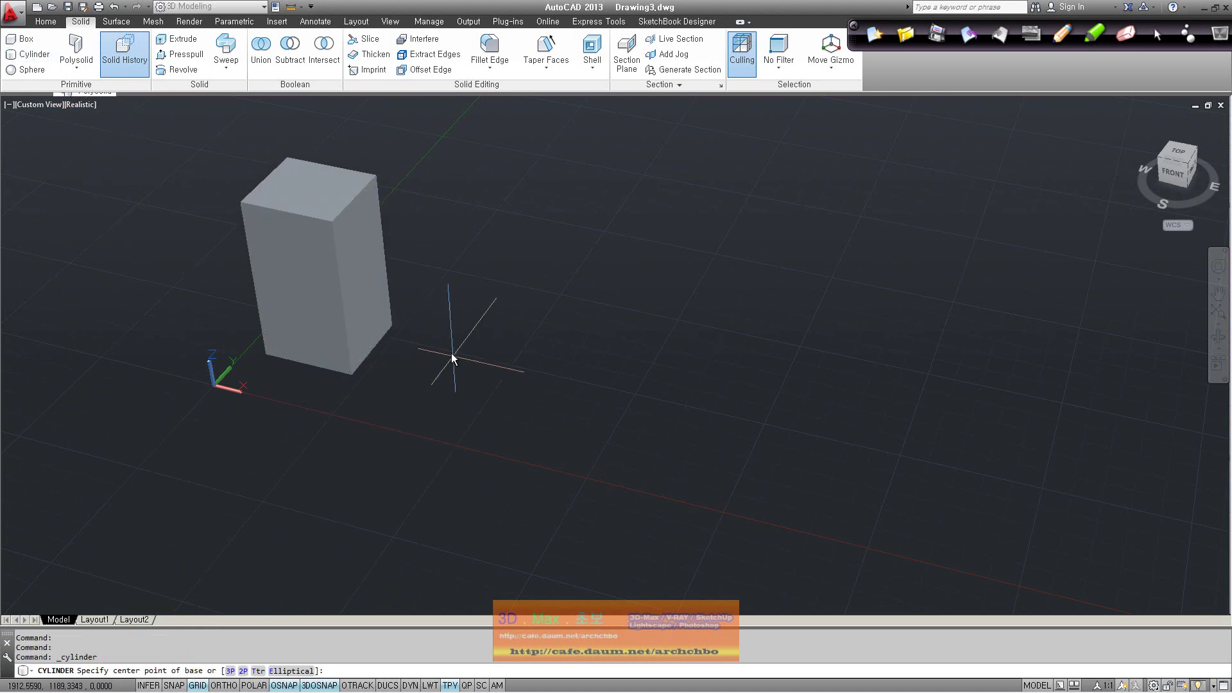
click(468, 376)
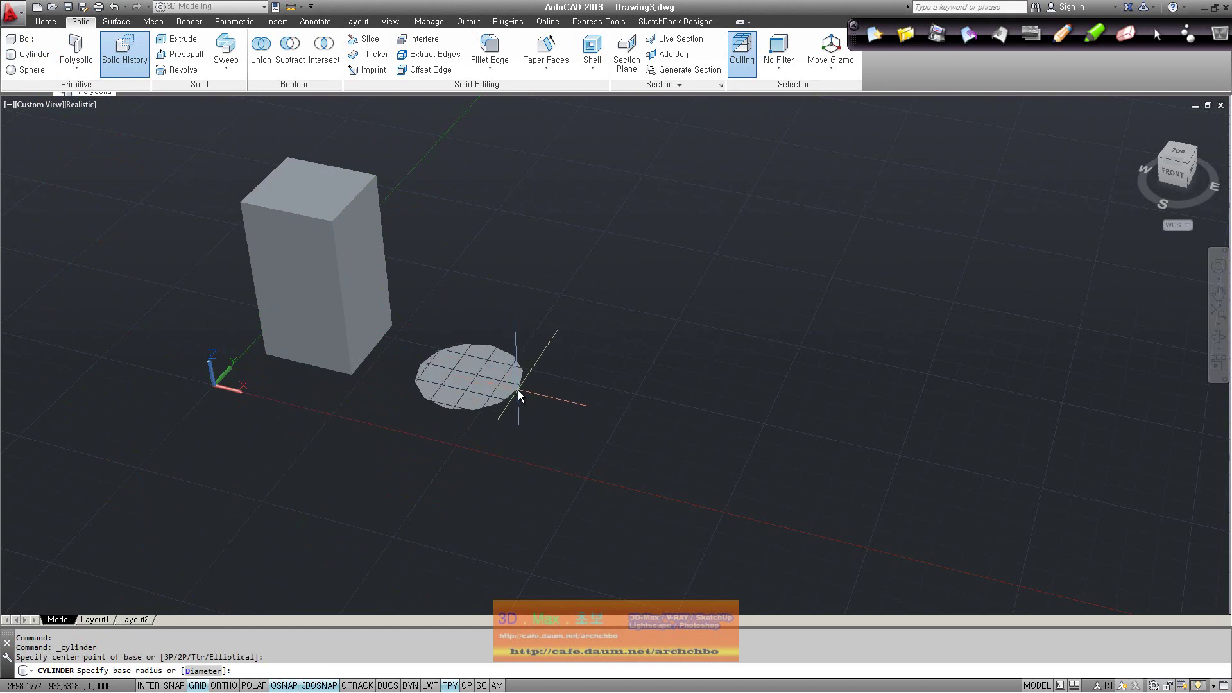
click(519, 392)
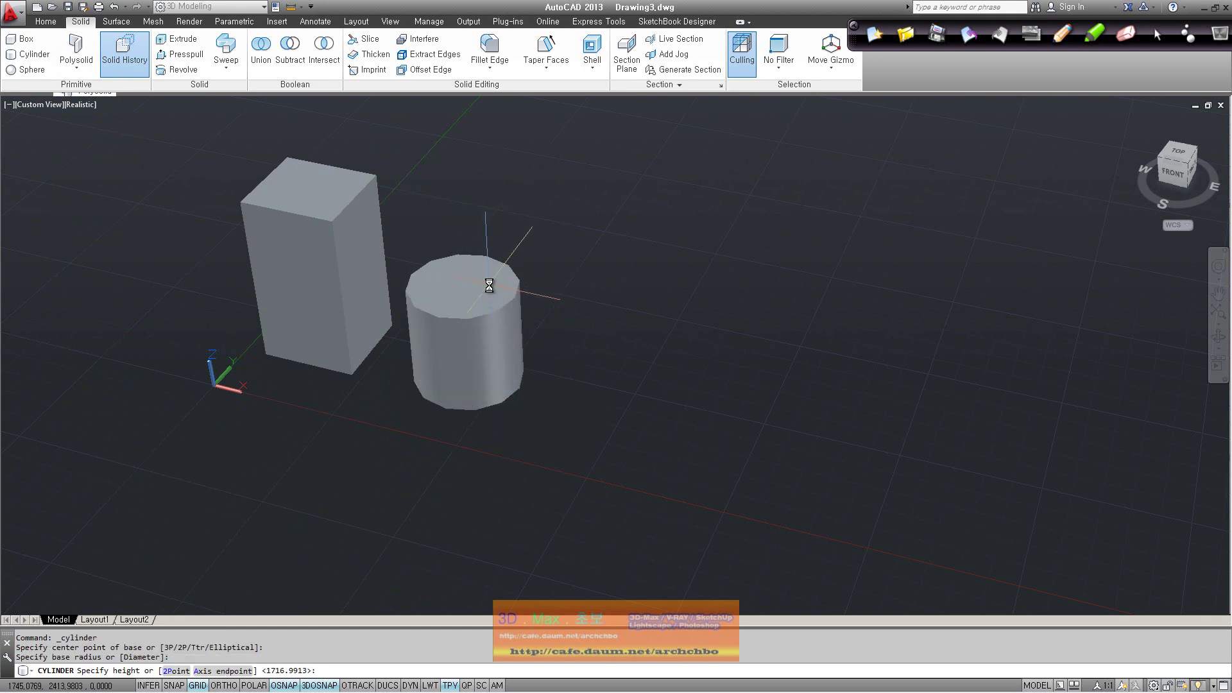
click(376, 174)
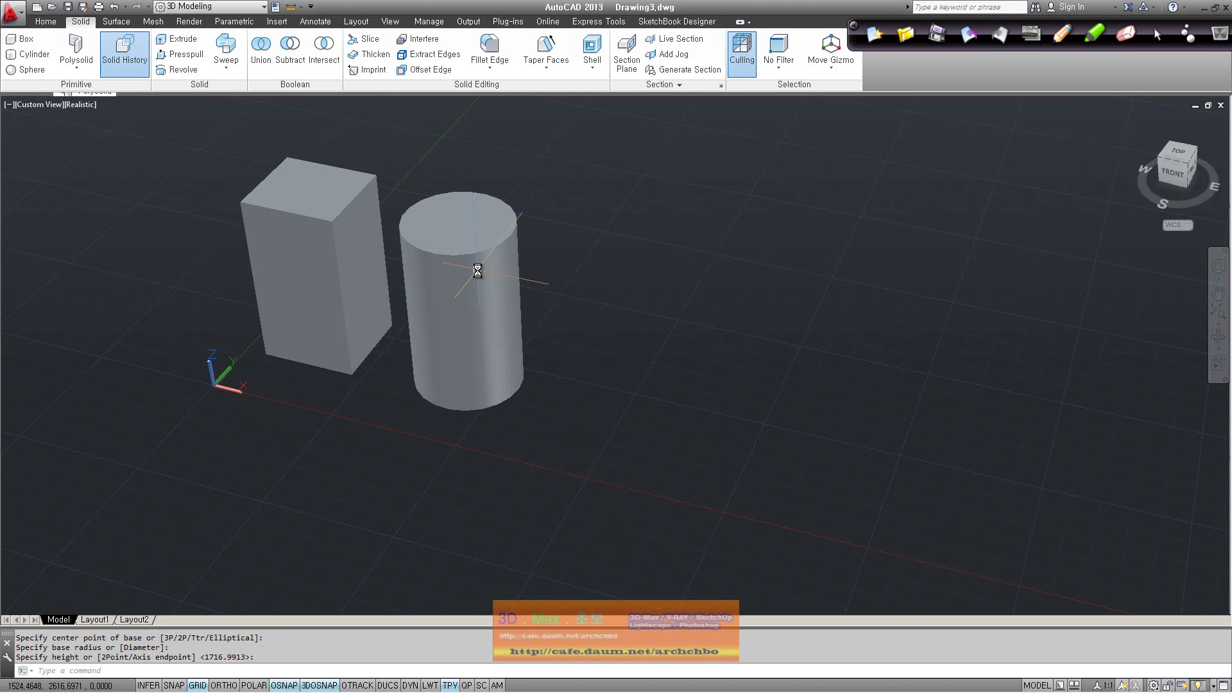
Add a sphere to the right of the cylinder.
click(29, 70)
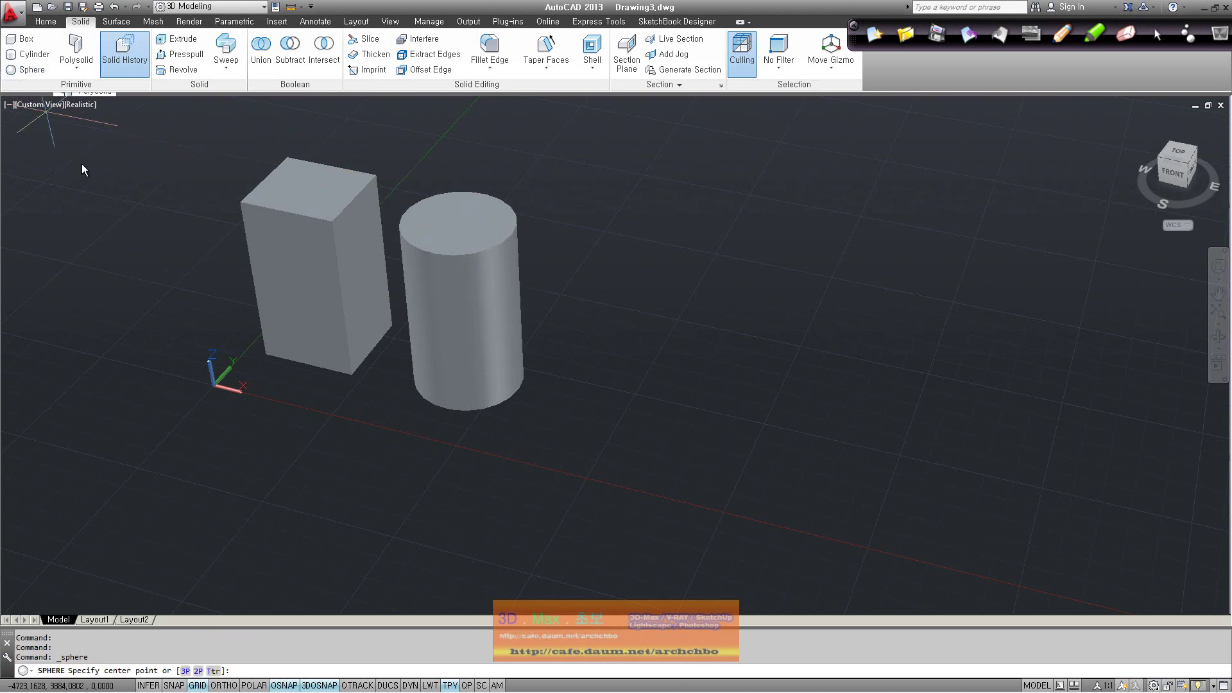
click(627, 376)
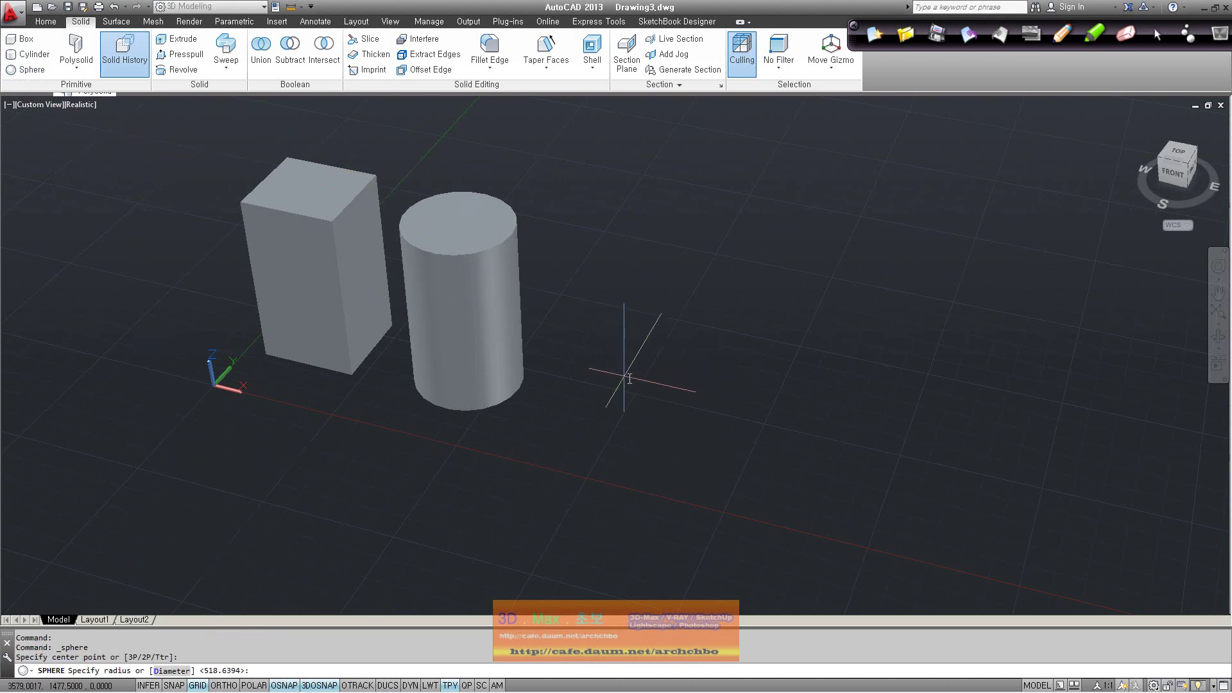
click(677, 375)
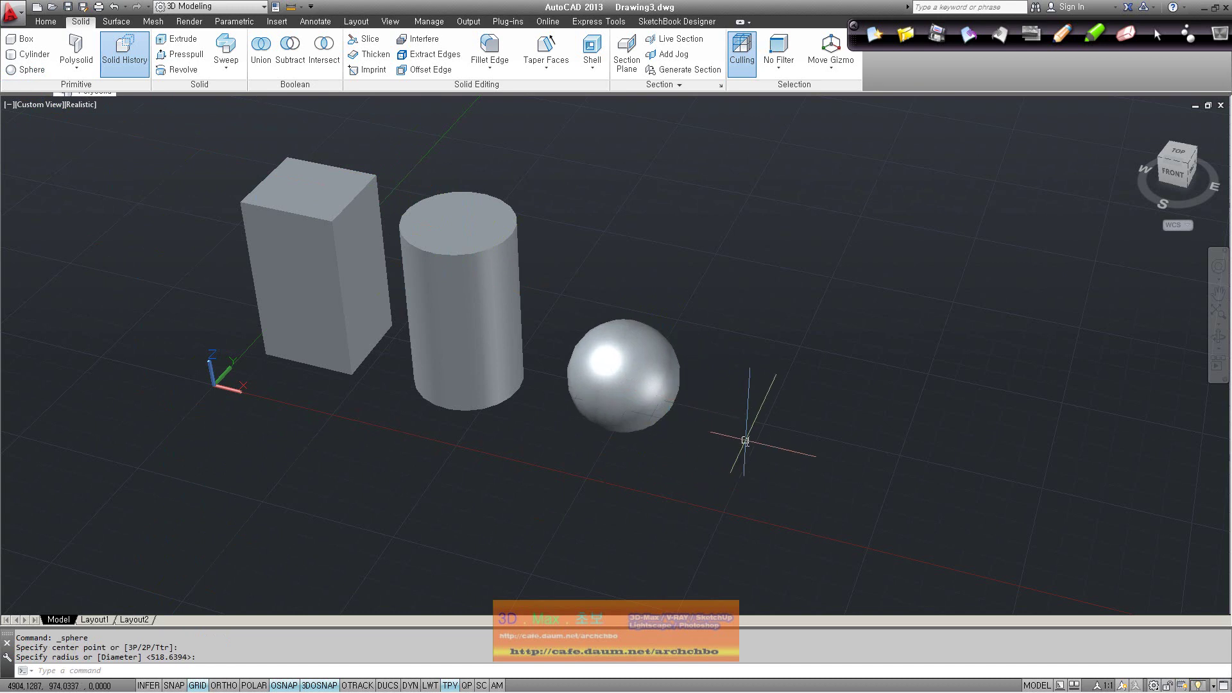
click(76, 67)
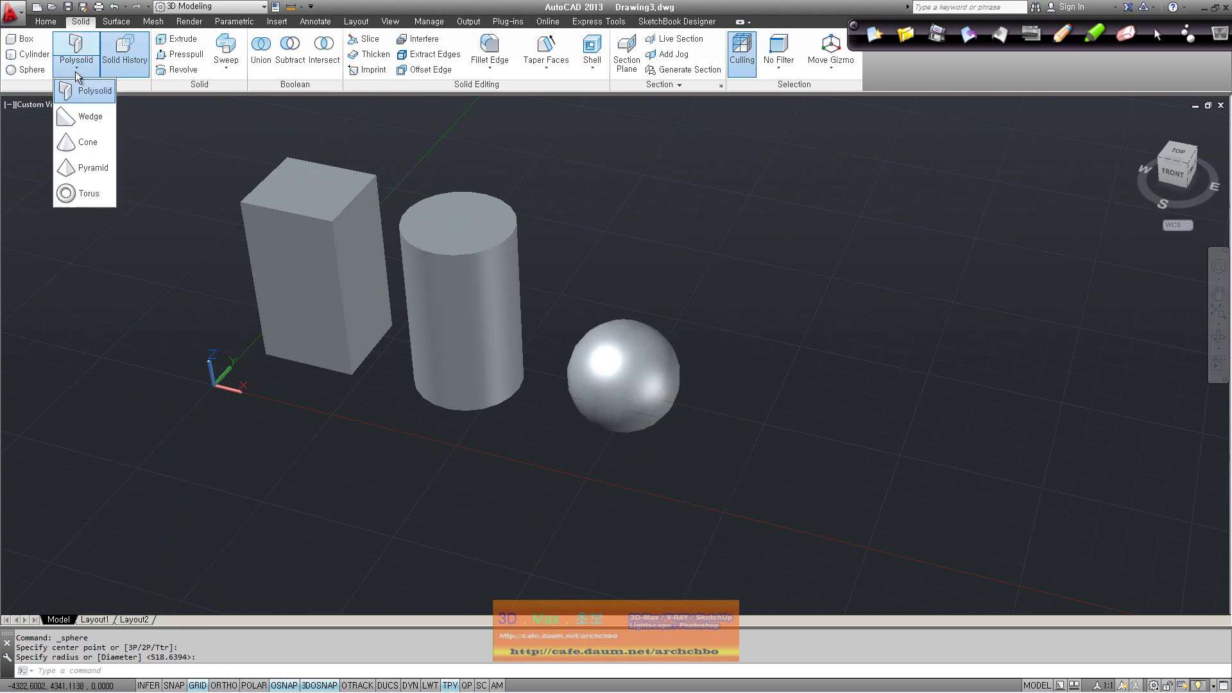
Draw two wedge solids, one at the bottom centre and one to its right.
click(90, 117)
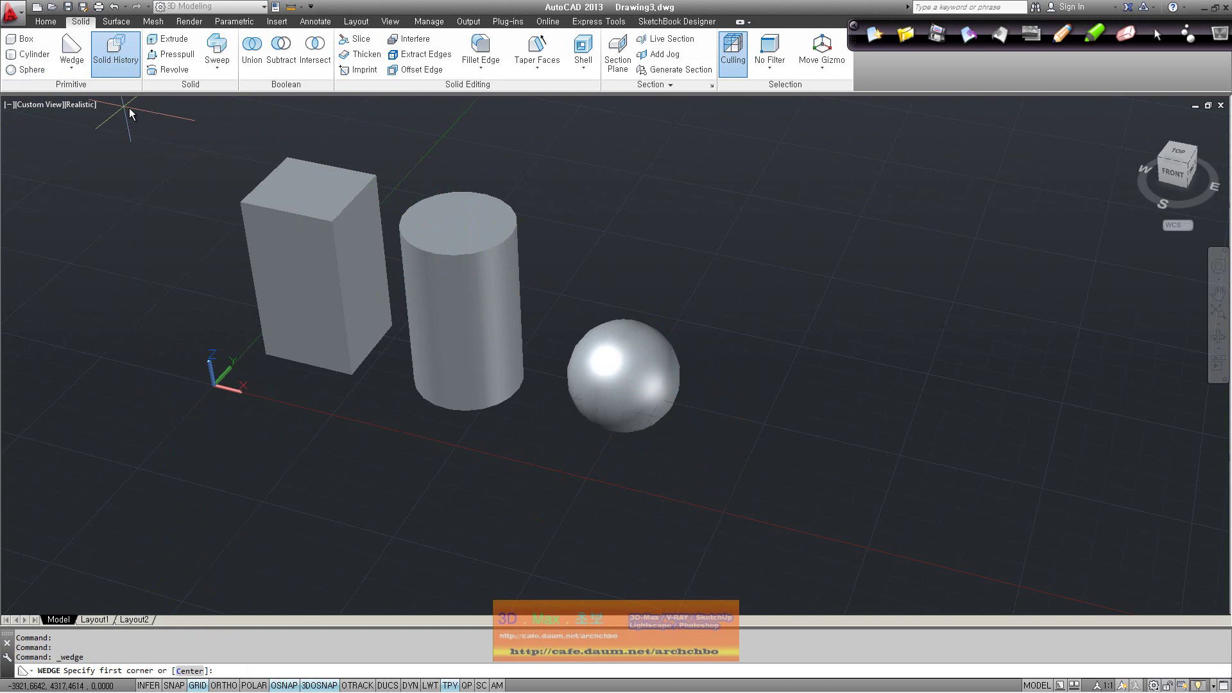
click(463, 519)
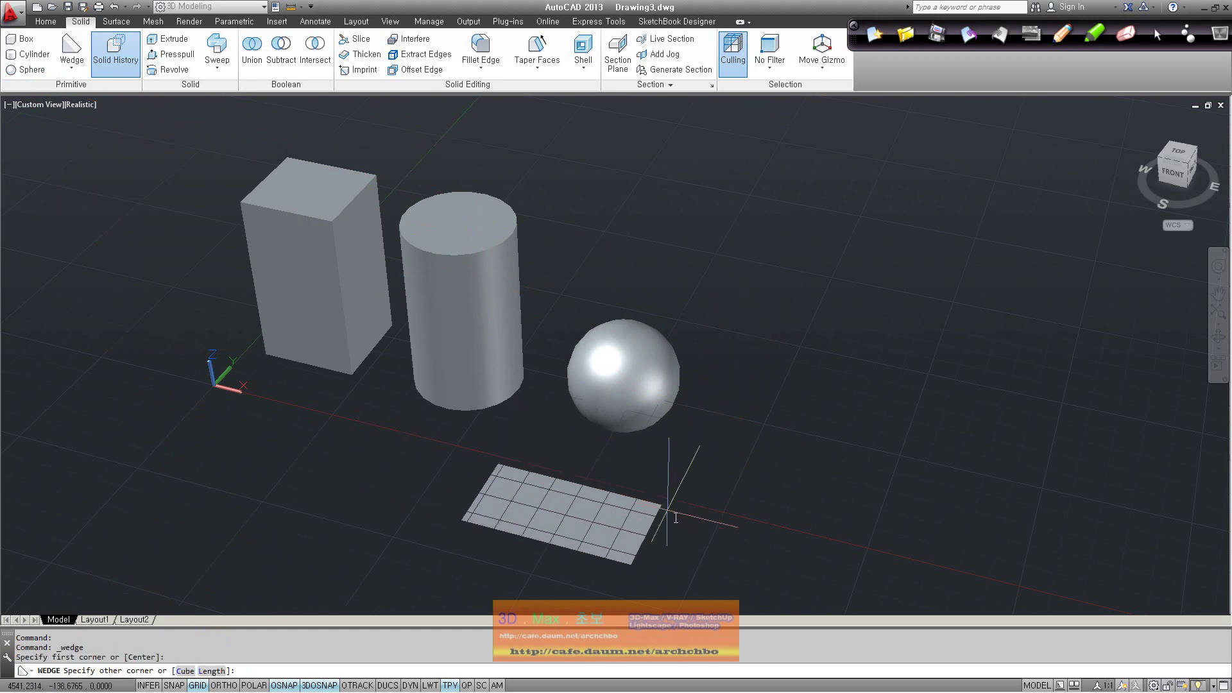
click(683, 510)
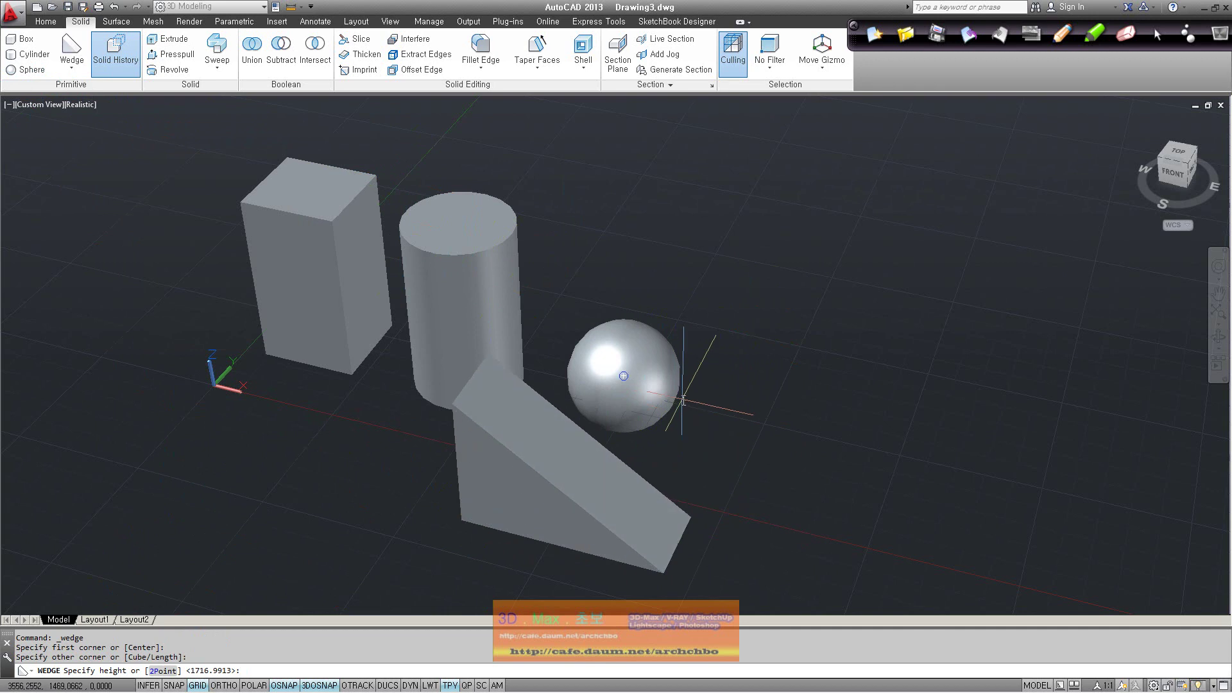
click(703, 346)
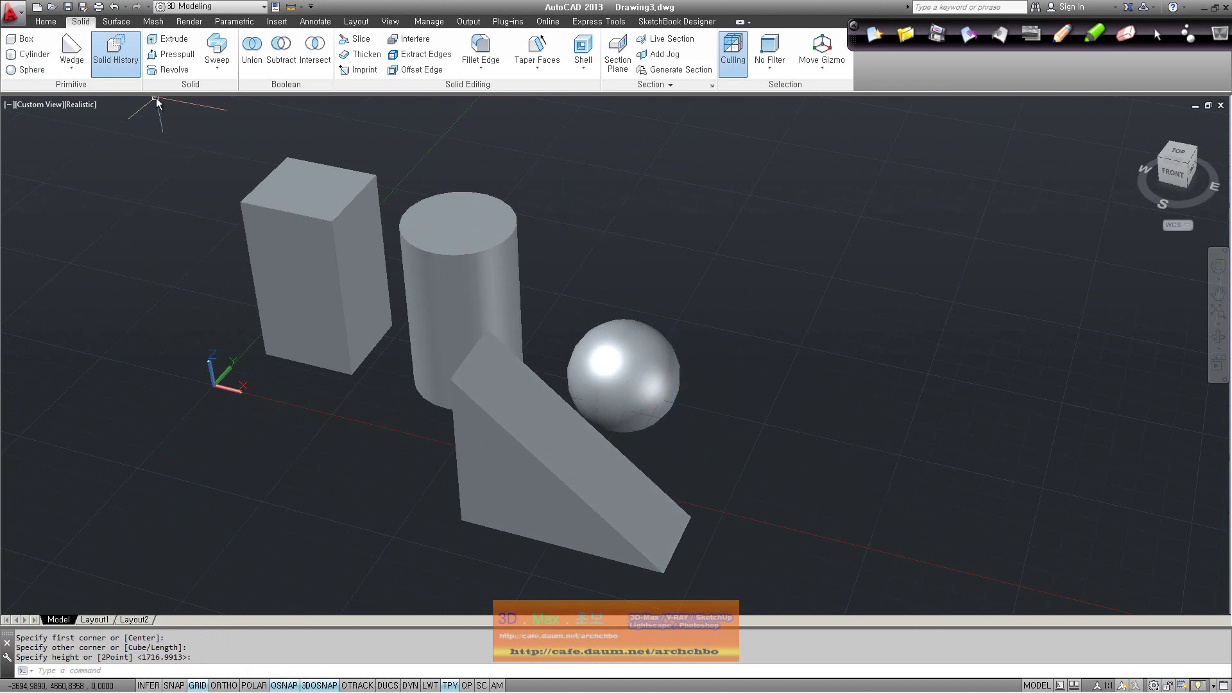
click(72, 66)
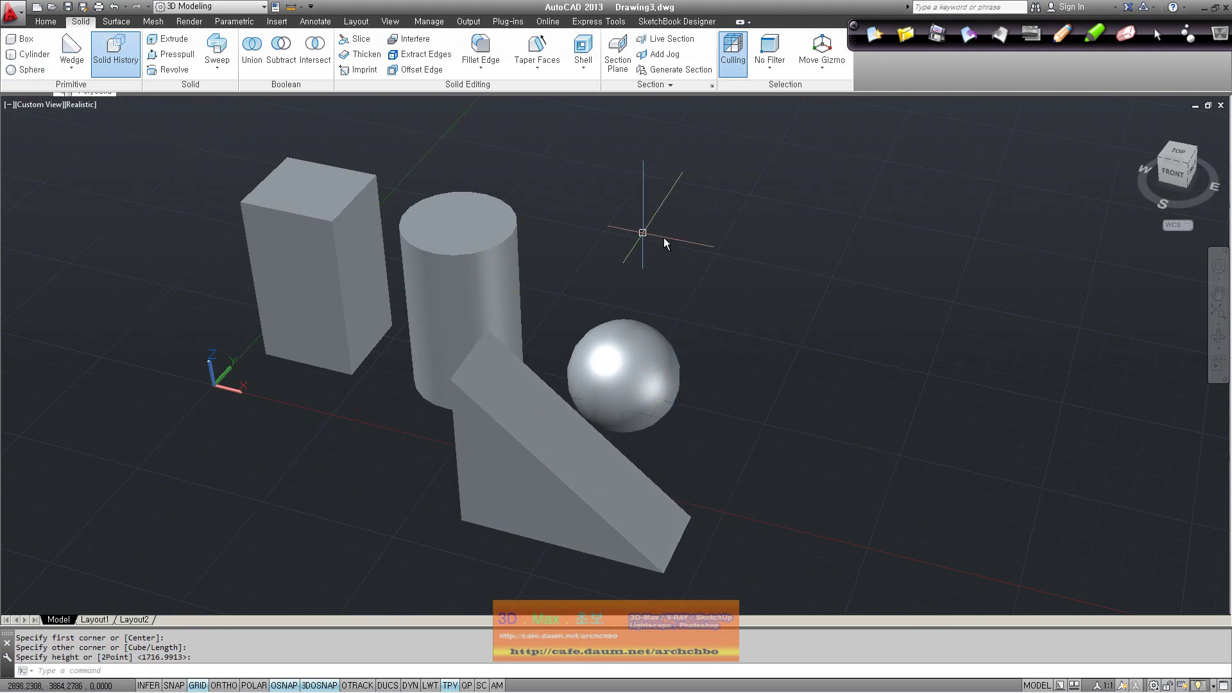
right_click(846, 311)
click(874, 318)
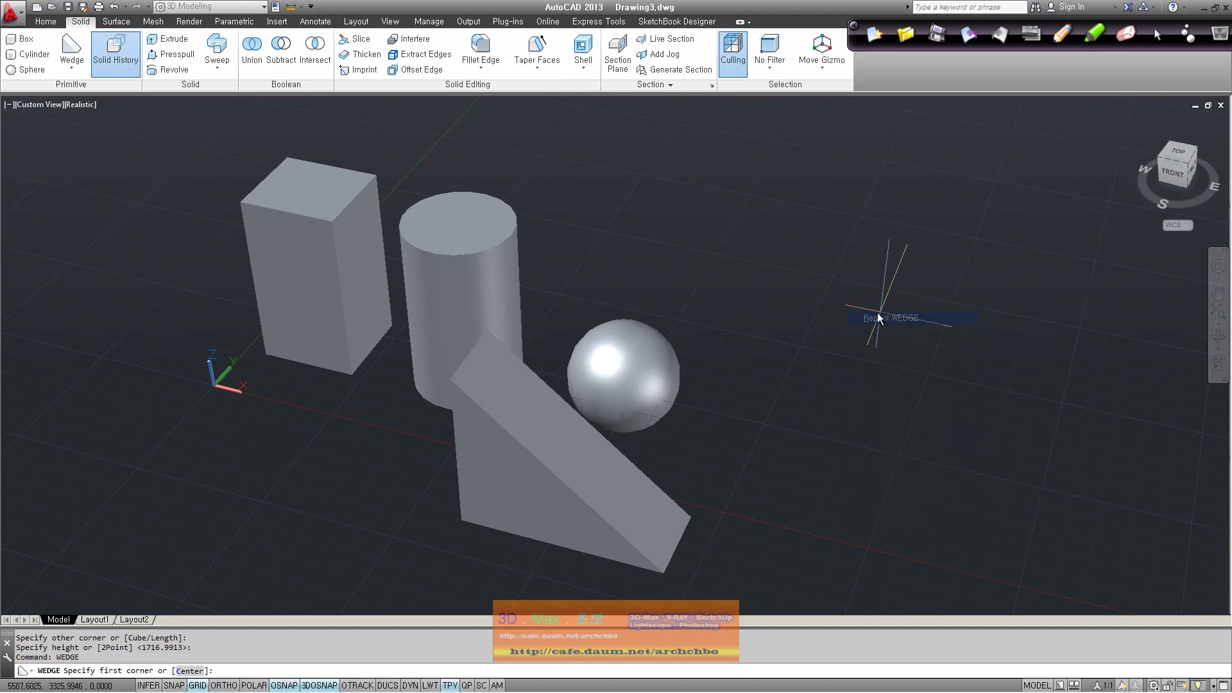
click(865, 315)
click(688, 341)
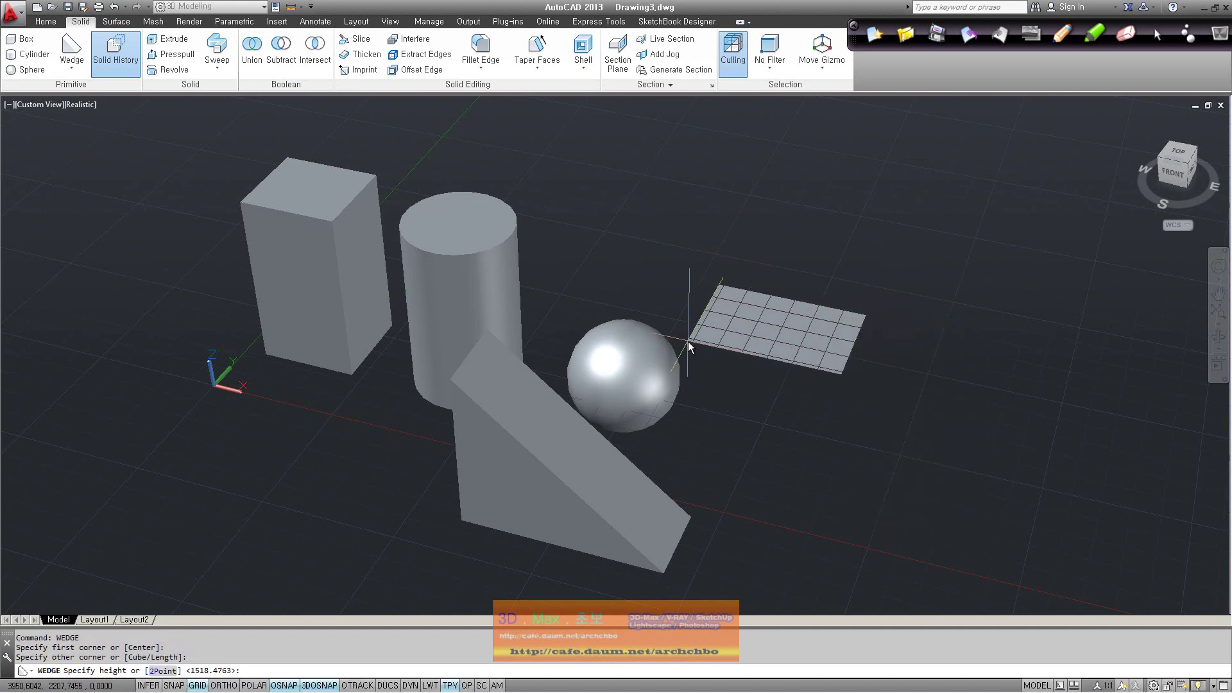
click(710, 240)
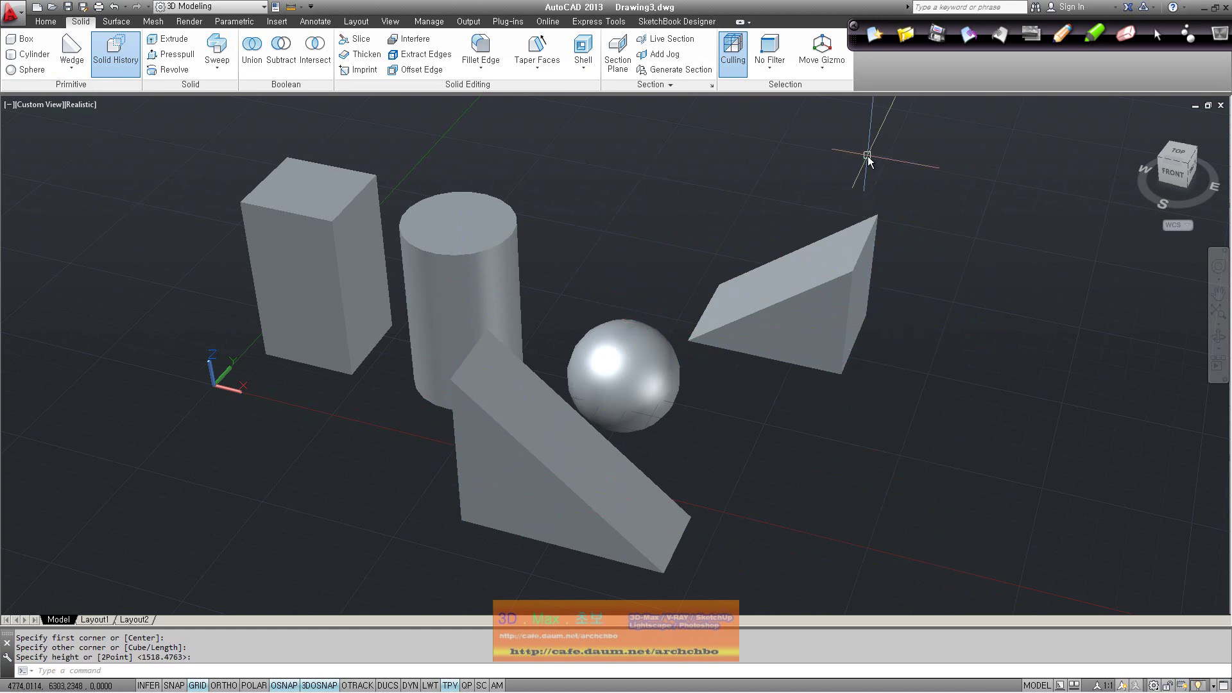
Add two more wedges, one at the lower left and one near the top centre.
click(75, 70)
click(87, 118)
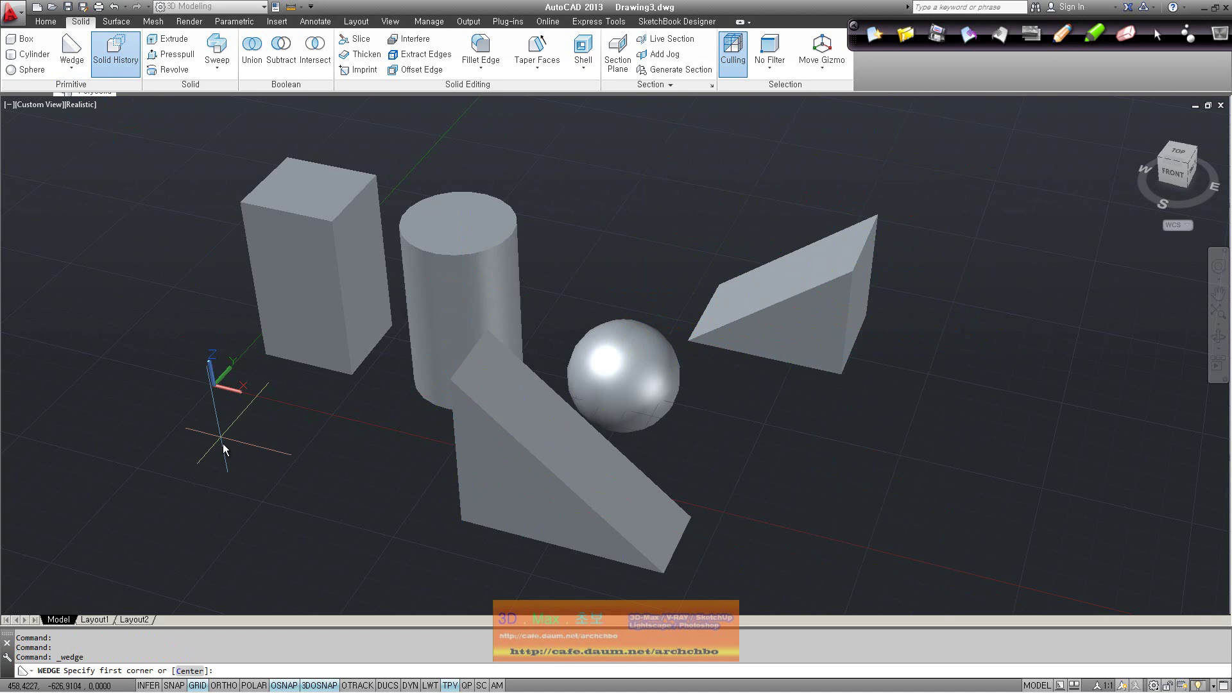
click(142, 493)
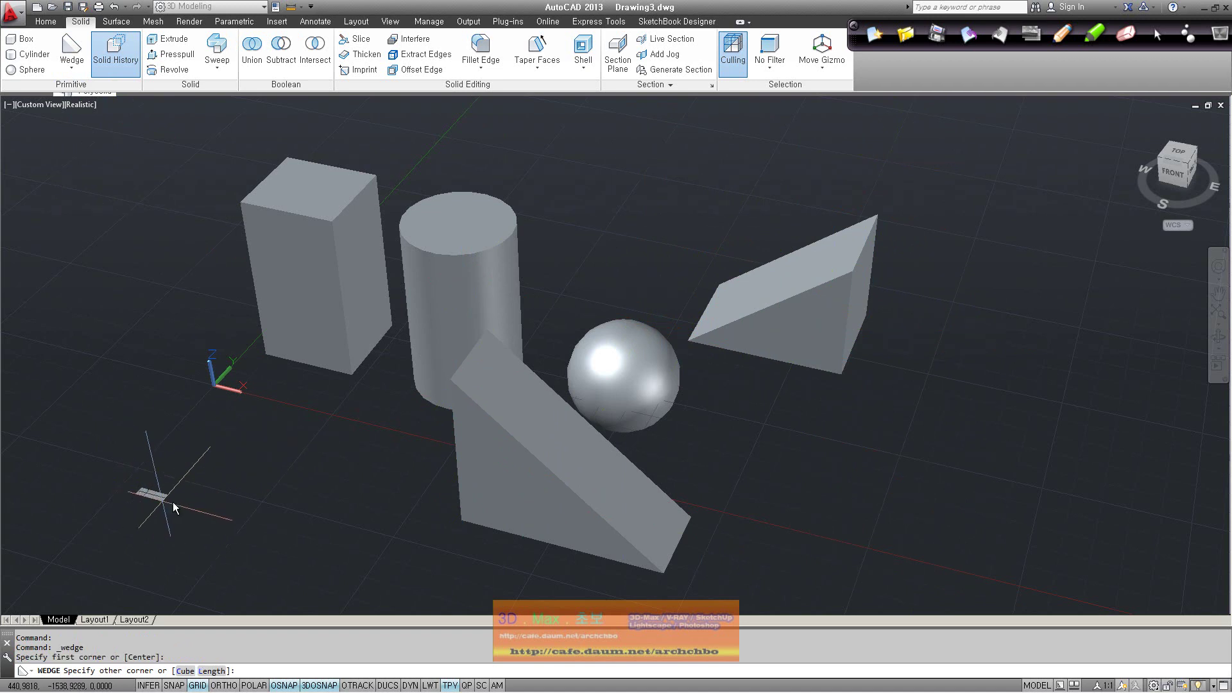
click(371, 479)
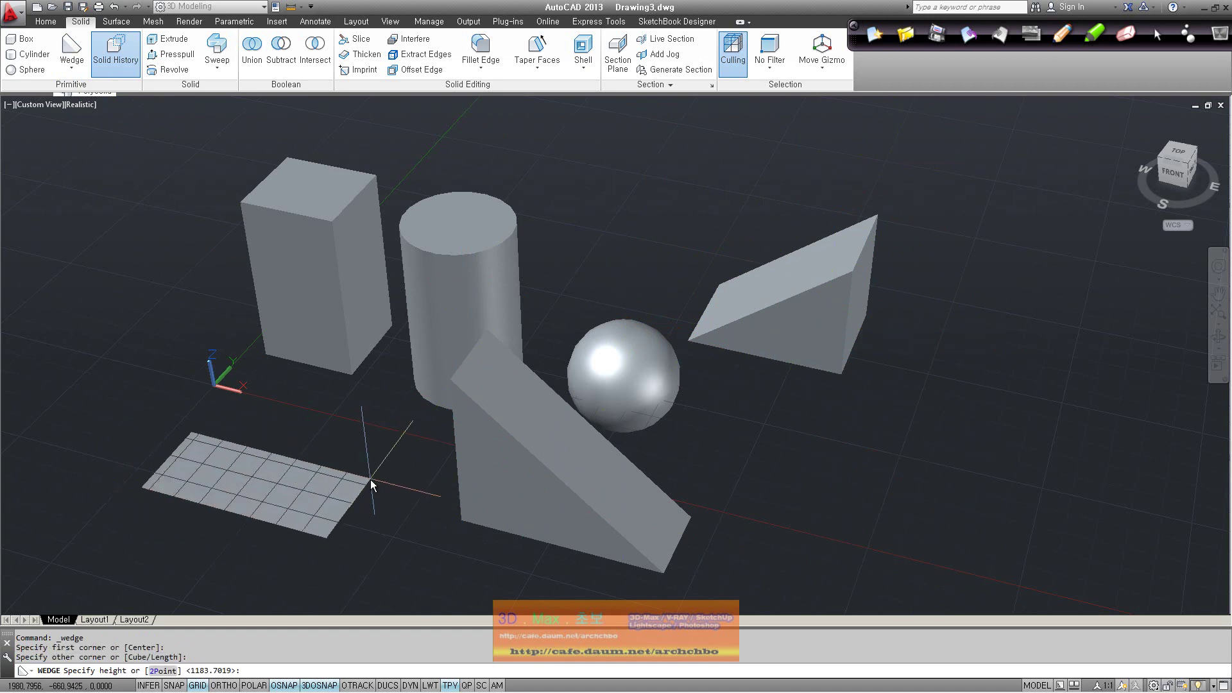
click(374, 341)
right_click(642, 244)
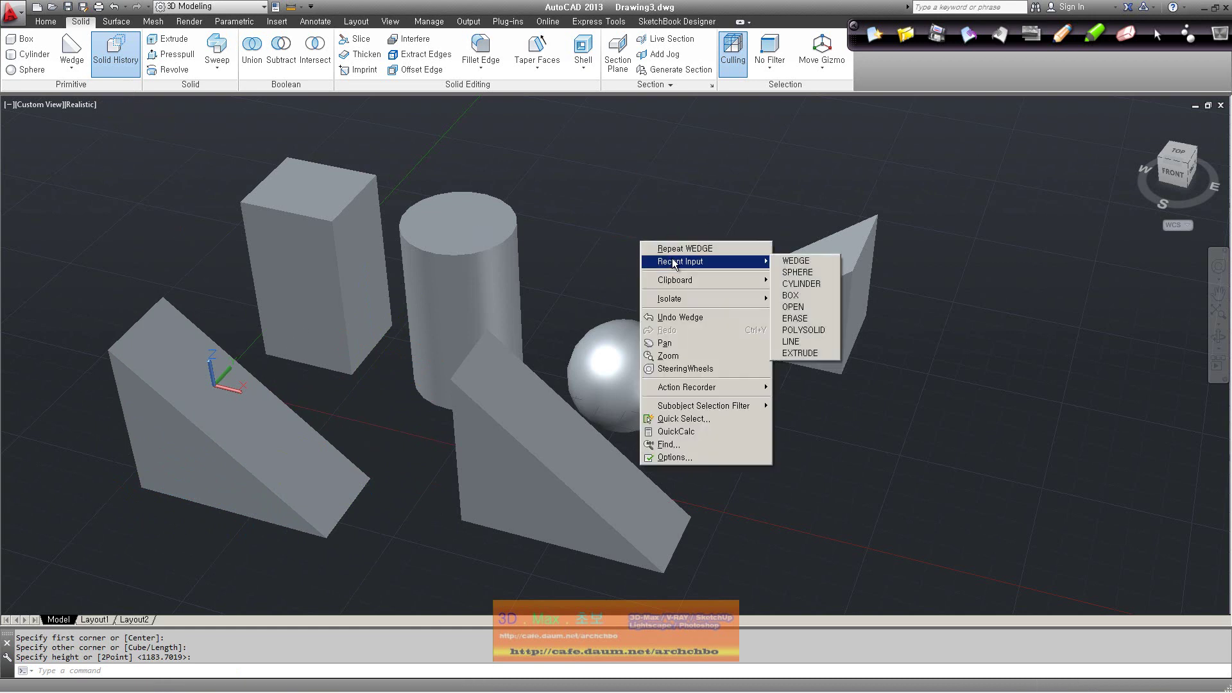
click(680, 249)
click(704, 202)
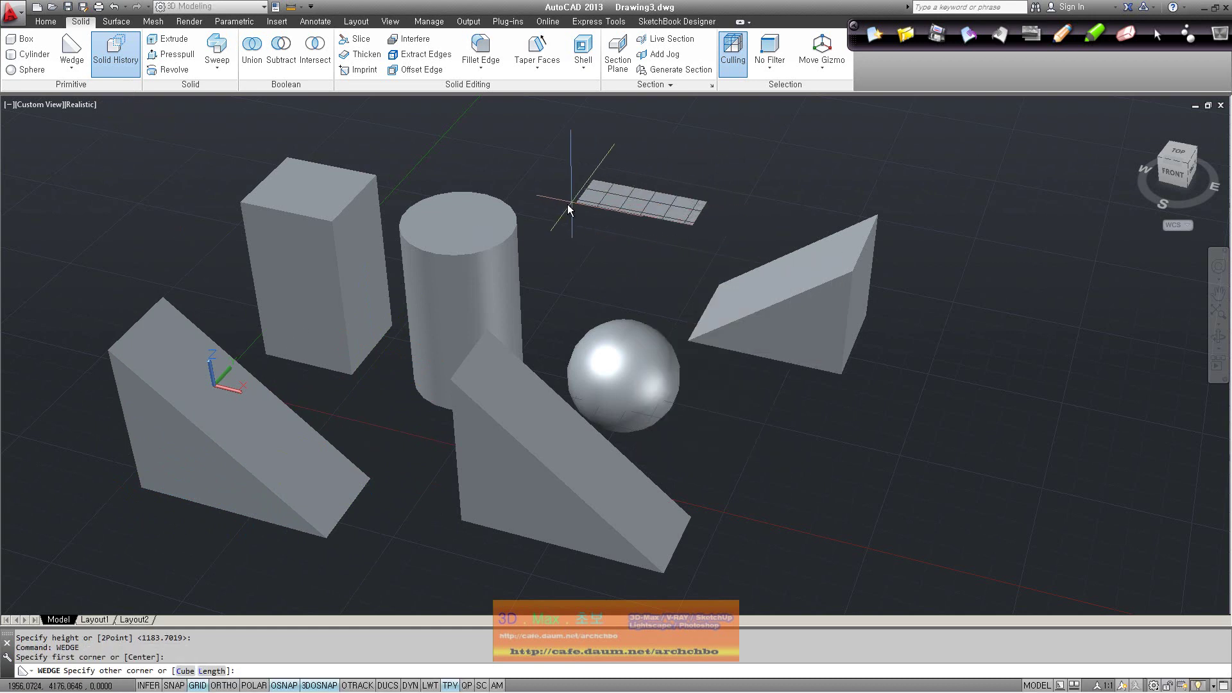
click(534, 205)
click(556, 116)
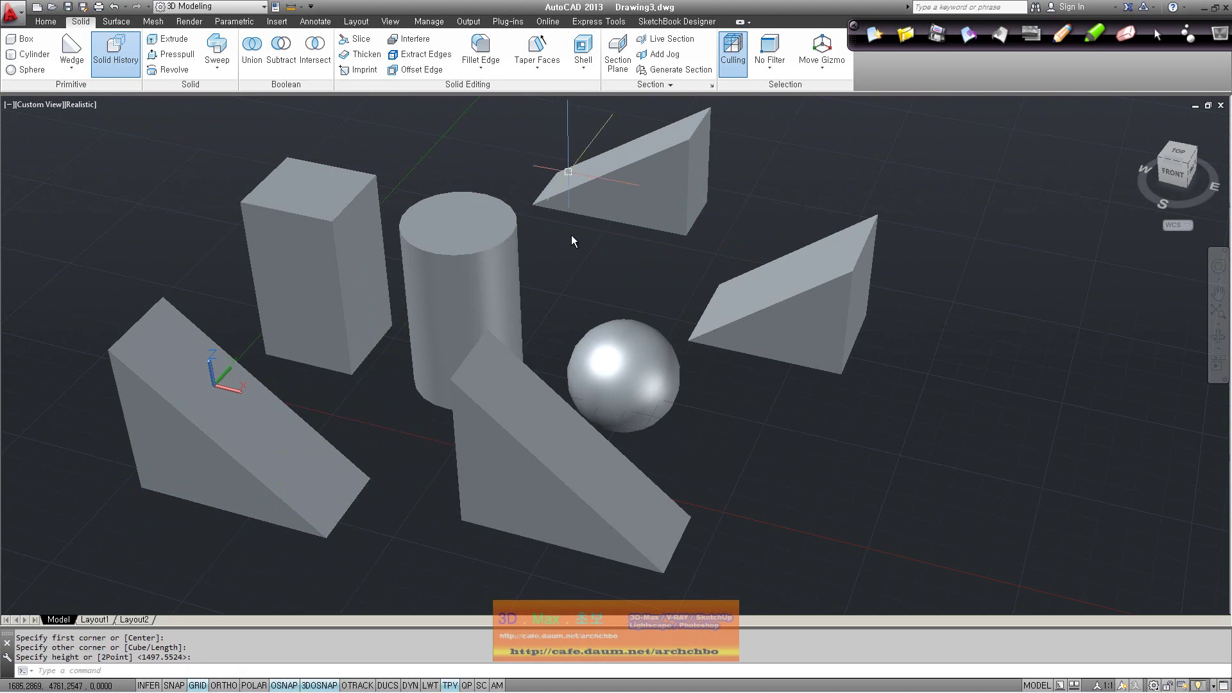
Add a short cone to the right of the sphere.
click(72, 68)
click(108, 145)
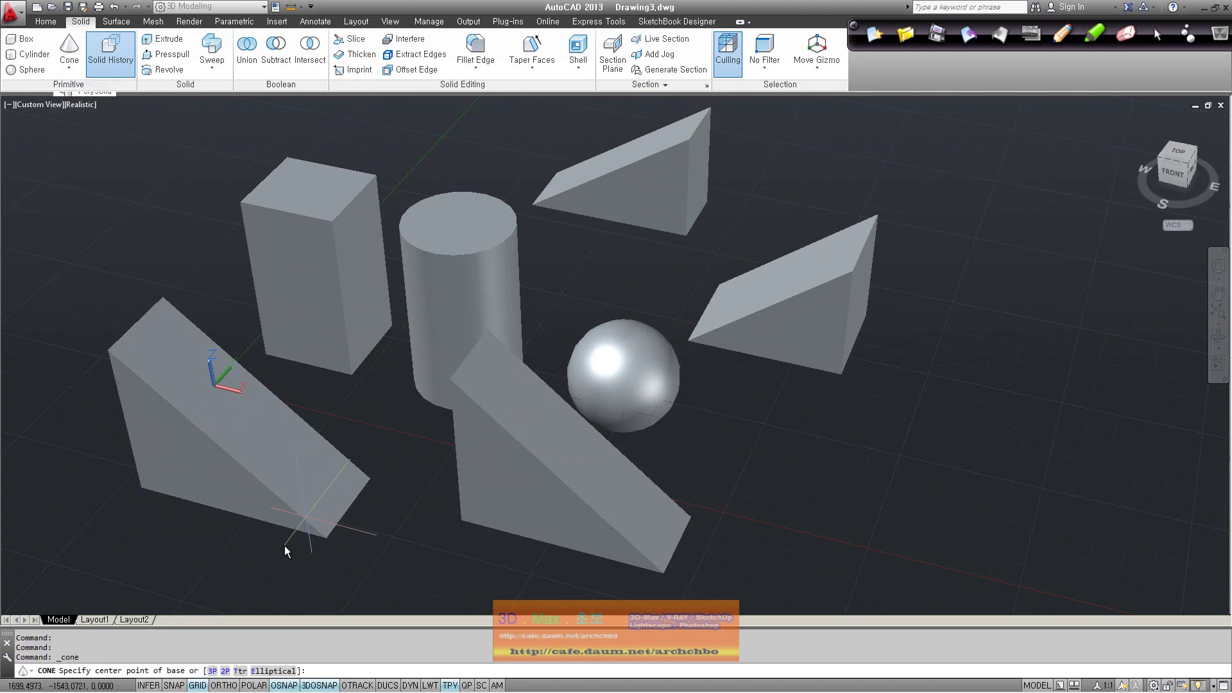
click(791, 475)
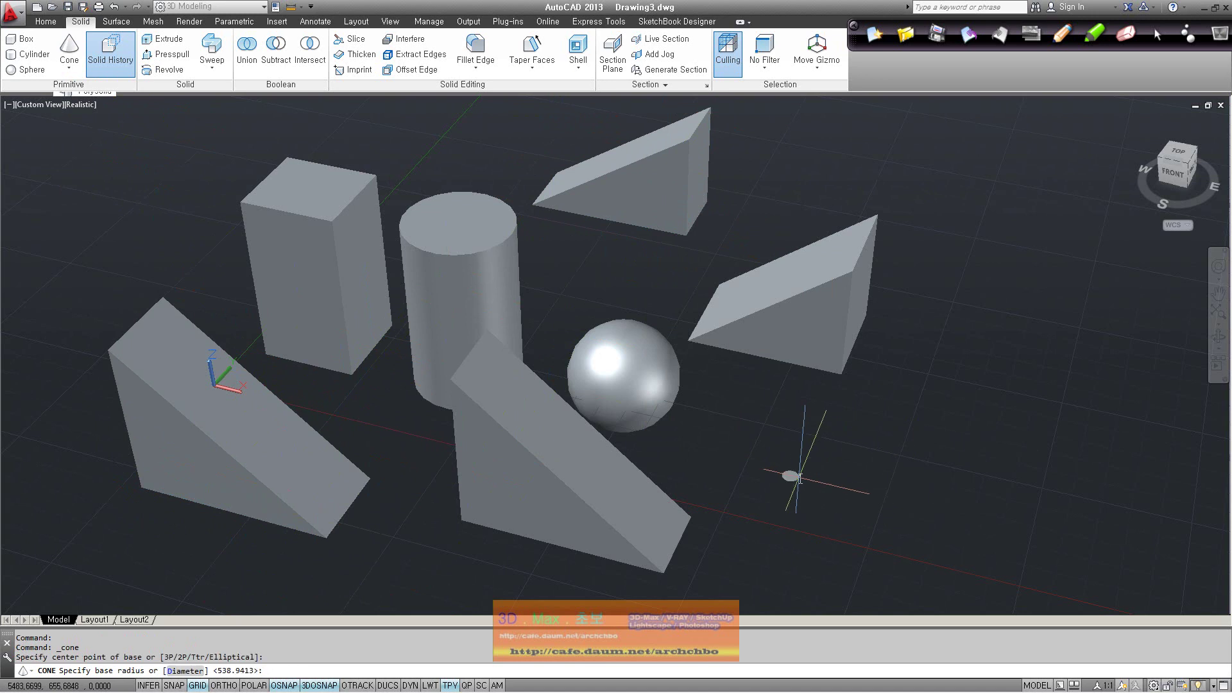
click(834, 470)
click(943, 514)
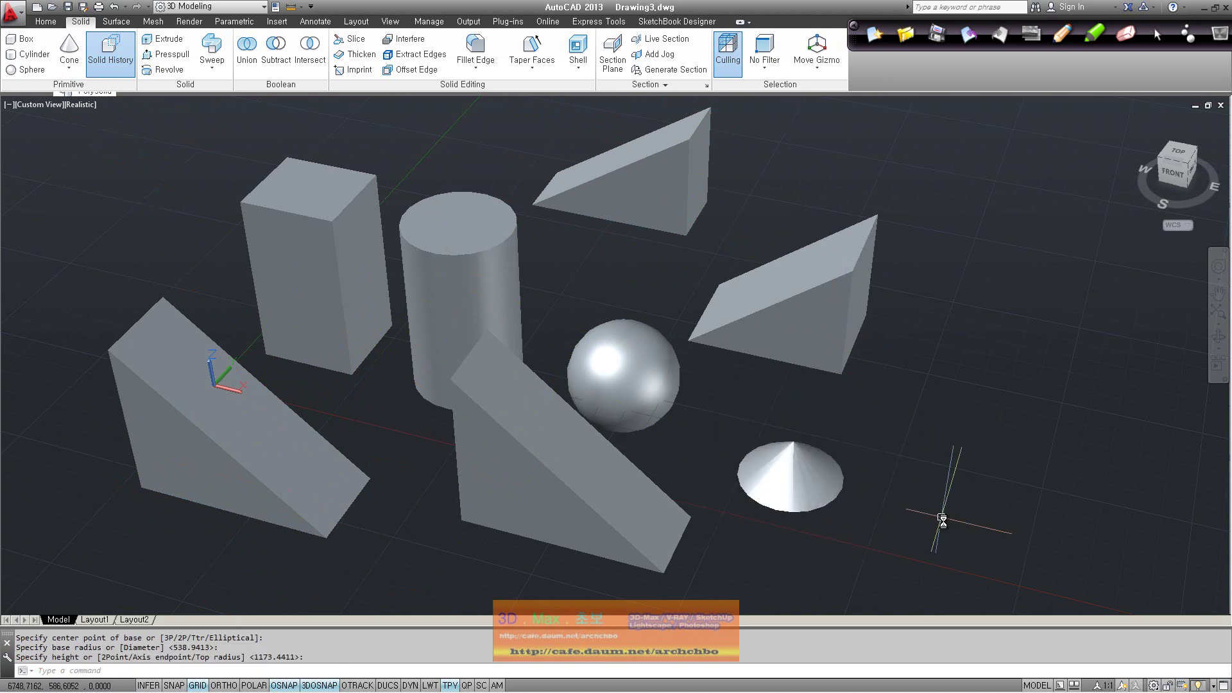
Add a square pyramid at the right of the scene.
click(71, 71)
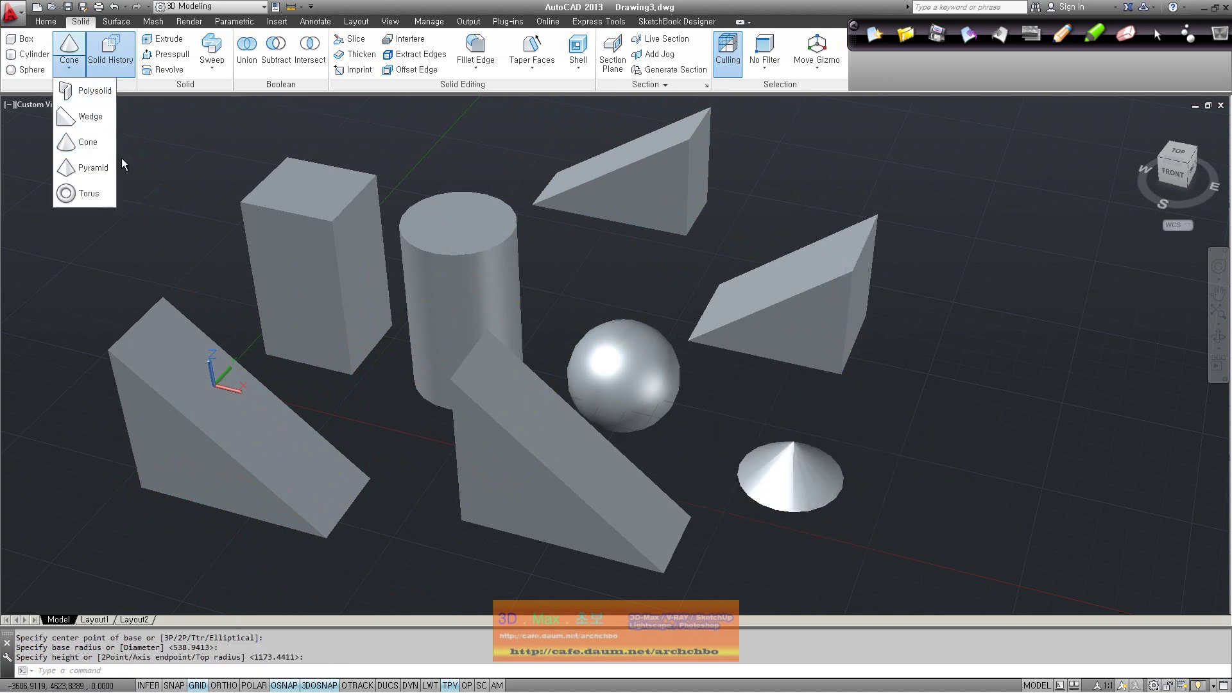
click(93, 168)
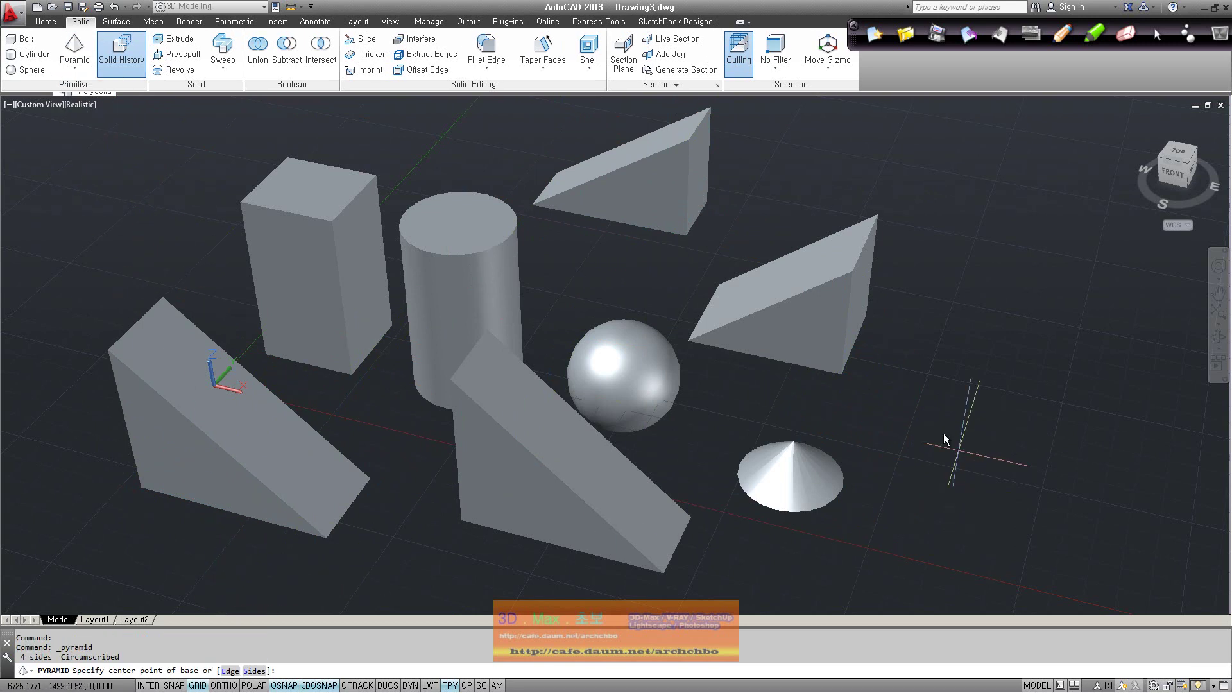
click(931, 415)
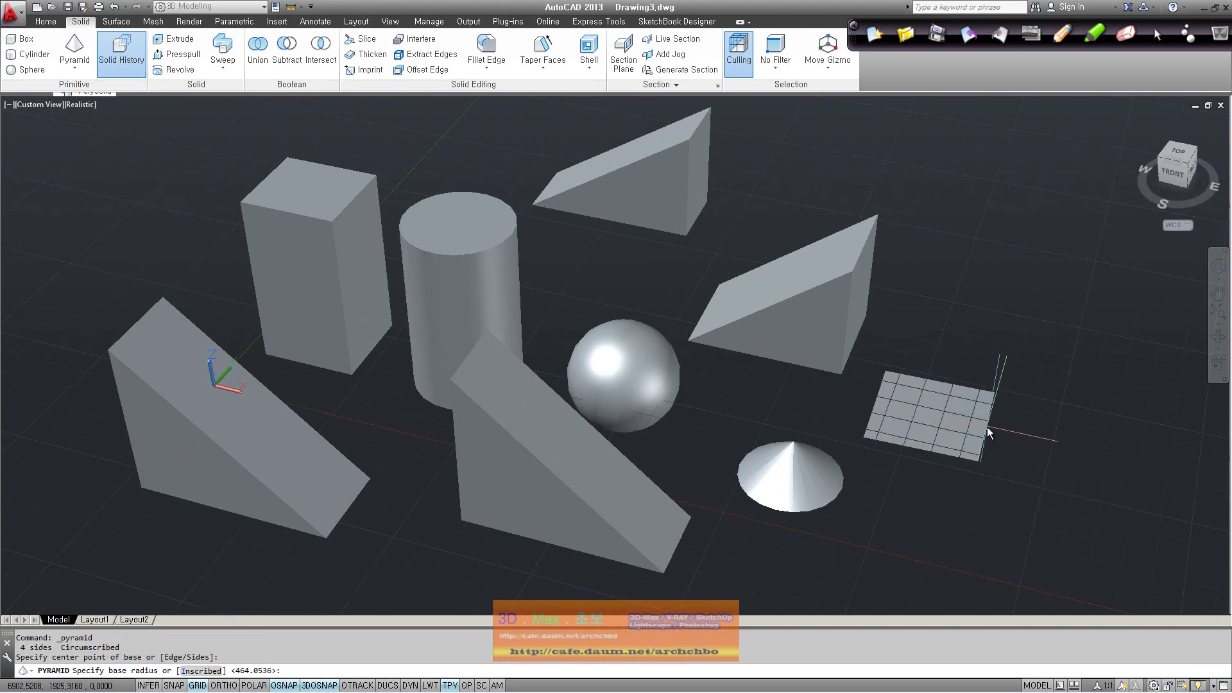
click(987, 426)
click(898, 350)
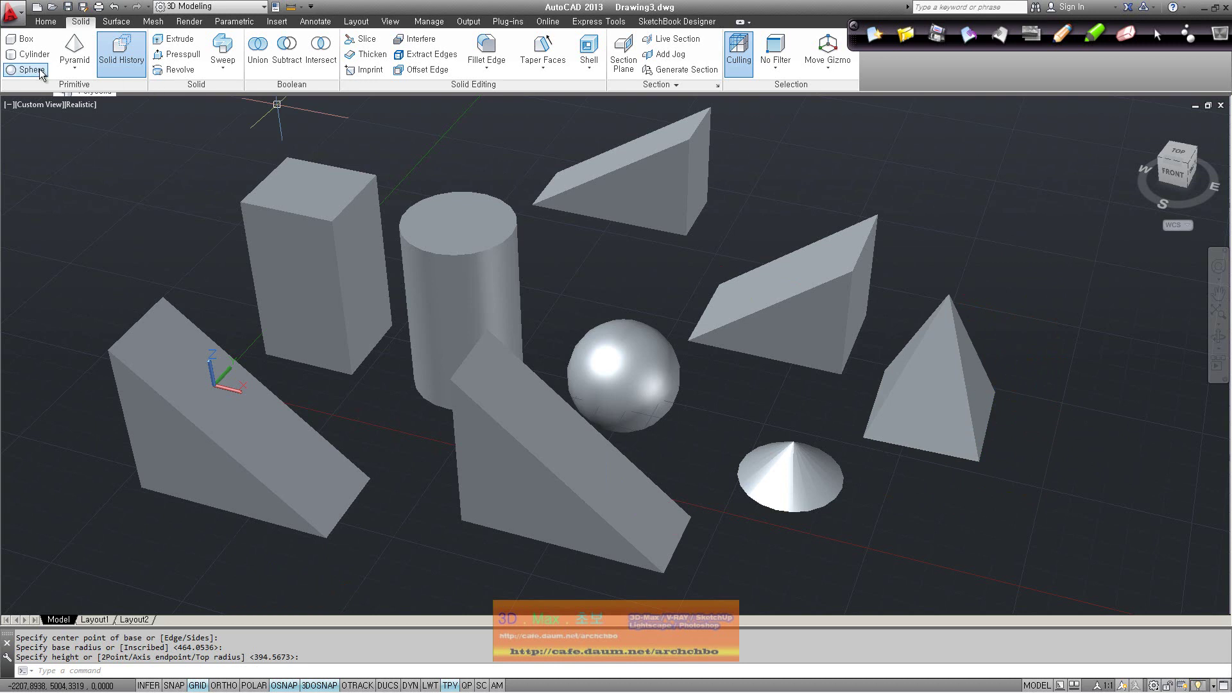
Add a torus at the left and reframe the view to show all the solids.
click(77, 69)
click(102, 202)
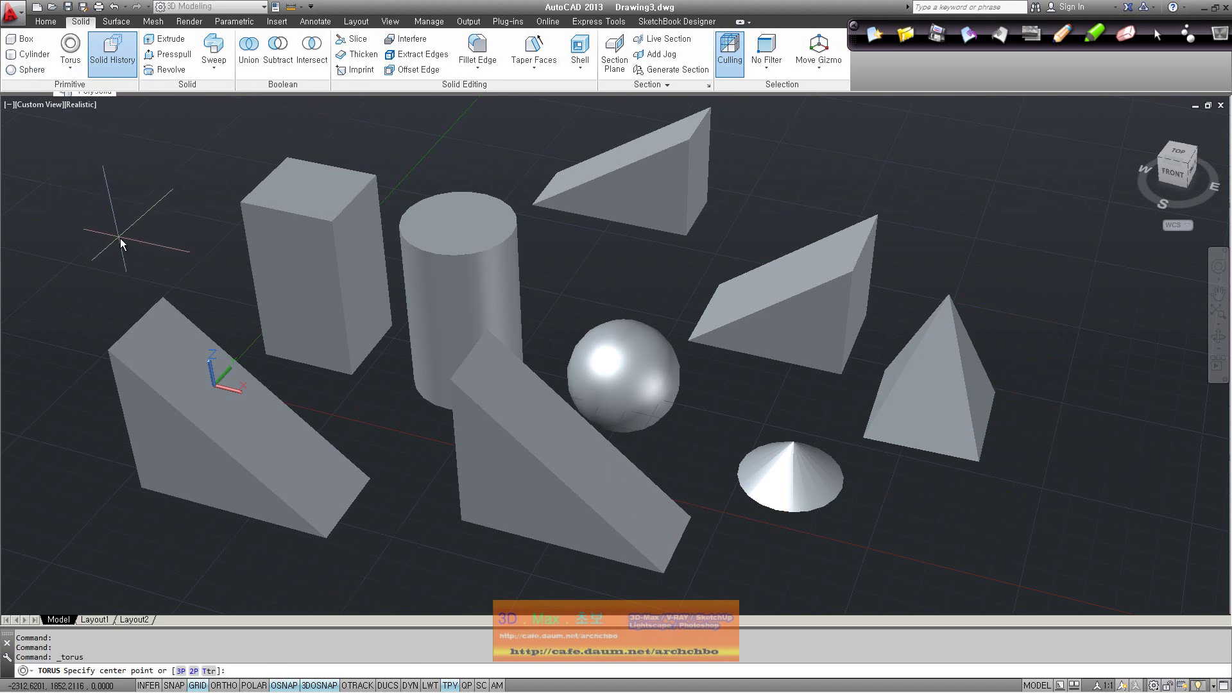
click(126, 250)
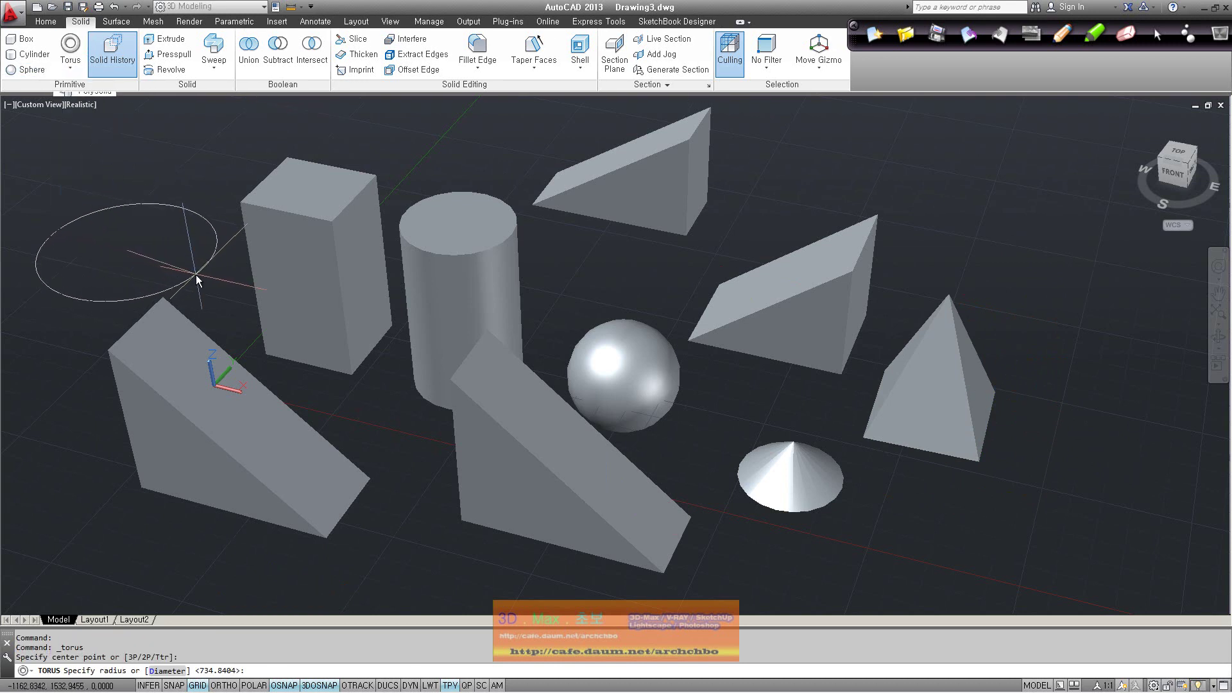
click(202, 276)
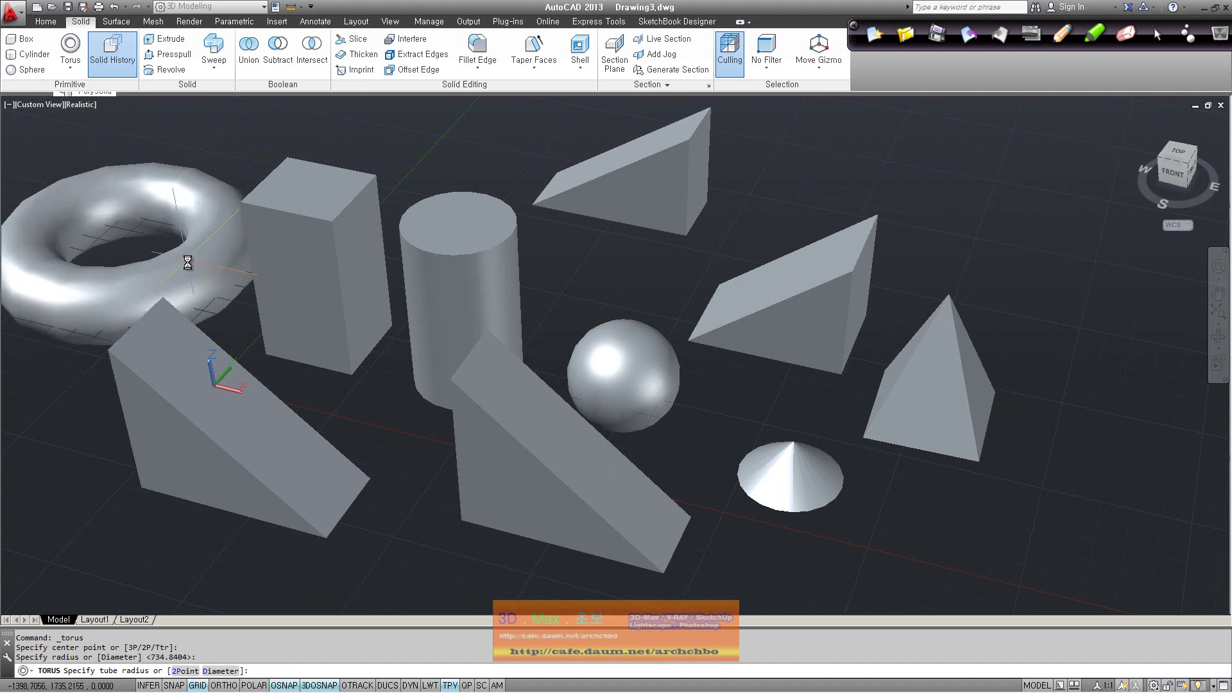
click(196, 270)
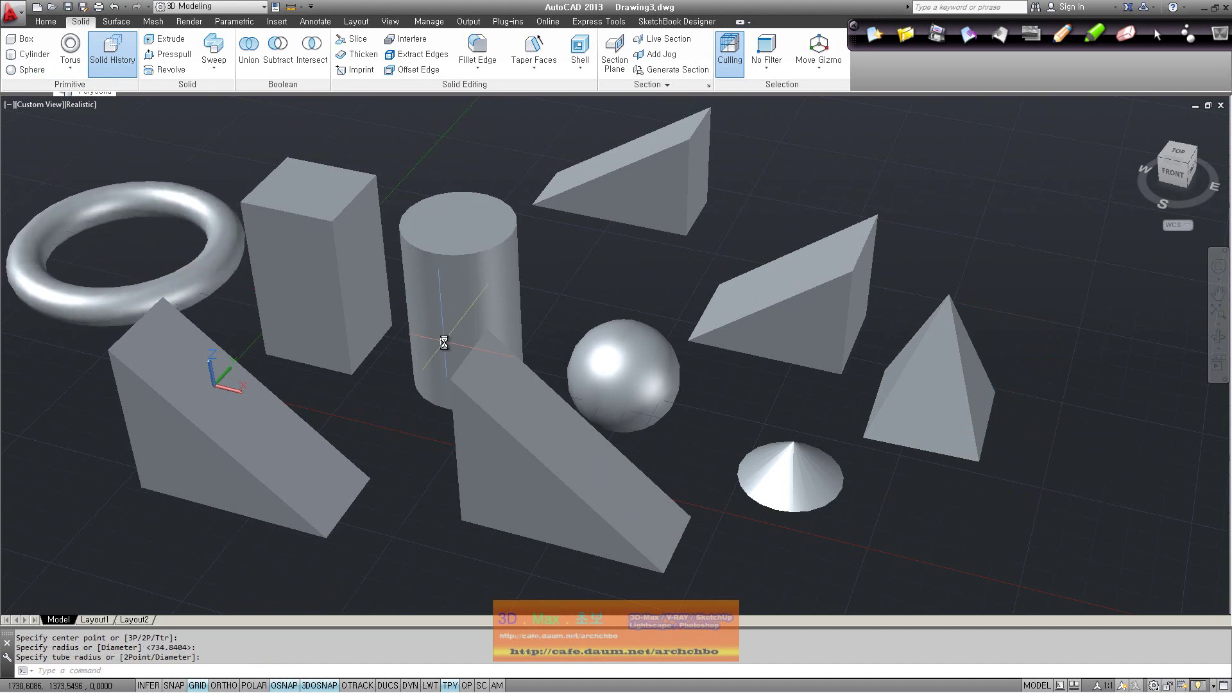
middle_drag(520, 261, 496, 292)
scroll(495, 292, down, 1)
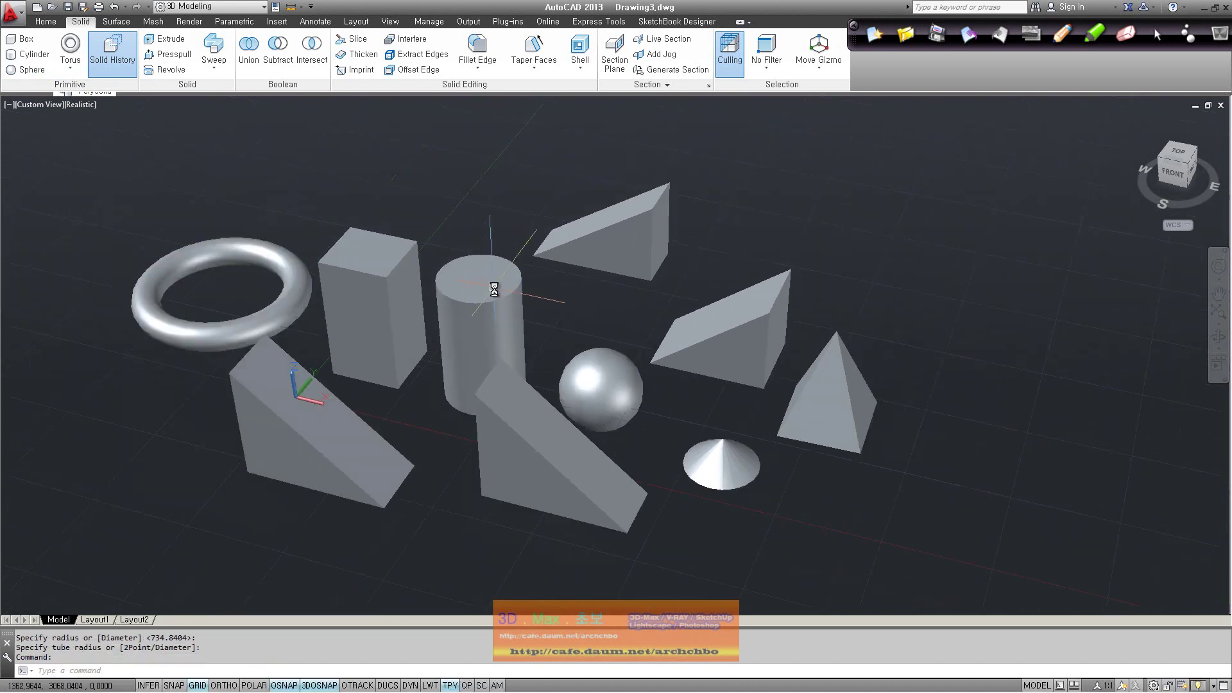
scroll(491, 285, down, 1)
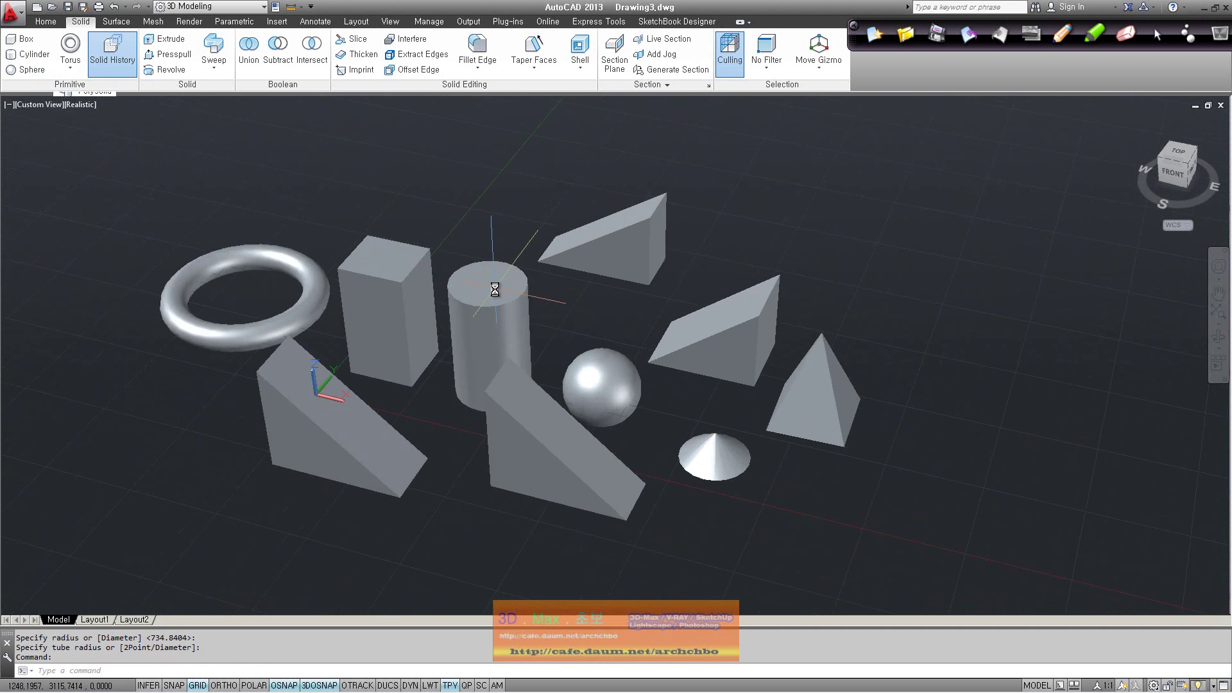
click(74, 68)
click(85, 95)
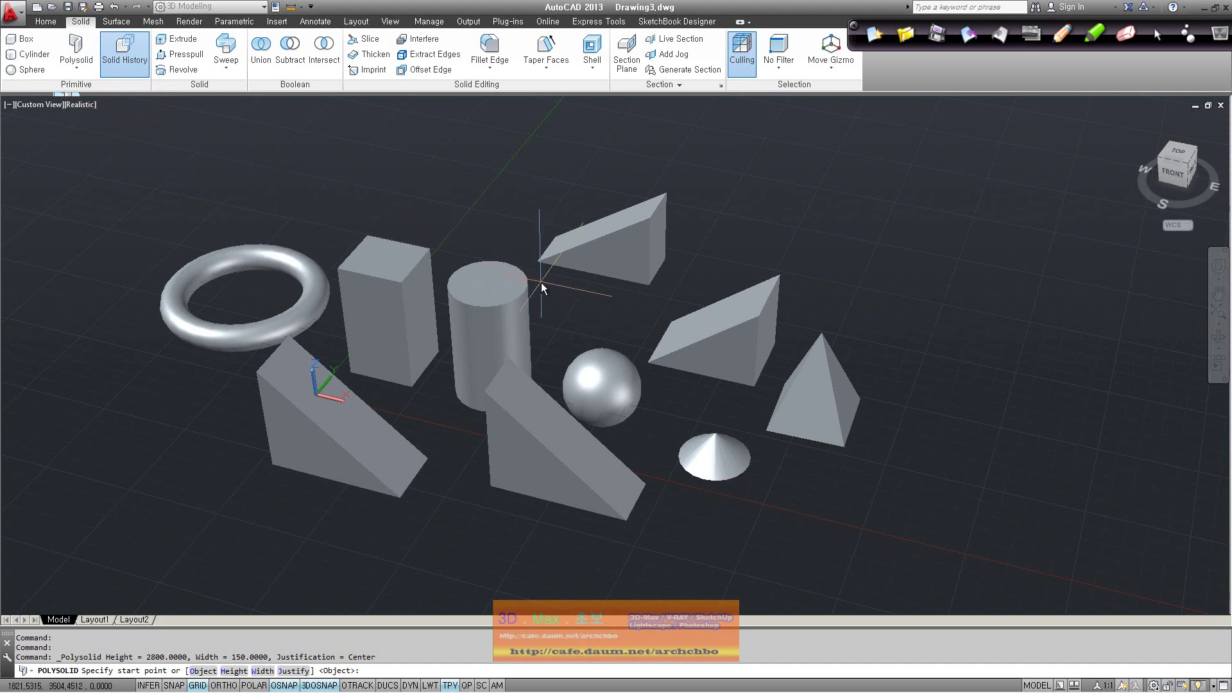
Cancel the trial wall, then window-select and delete all ten solids.
click(112, 159)
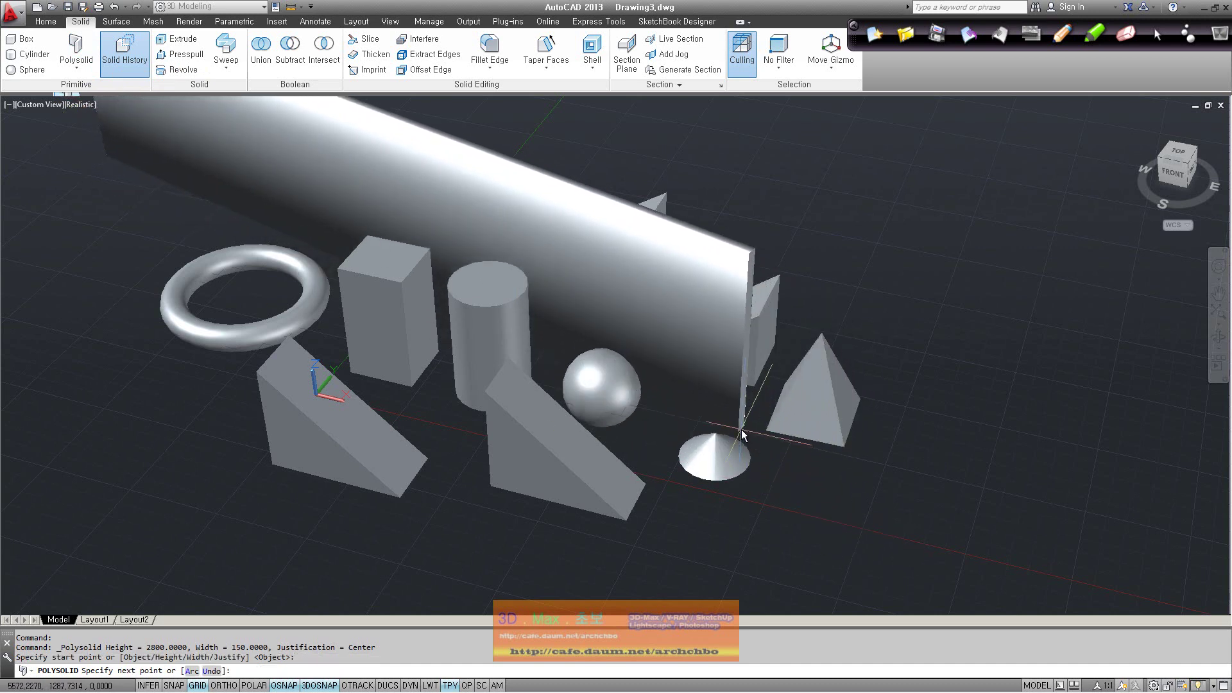
key(Escape)
click(938, 551)
click(89, 179)
key(Delete)
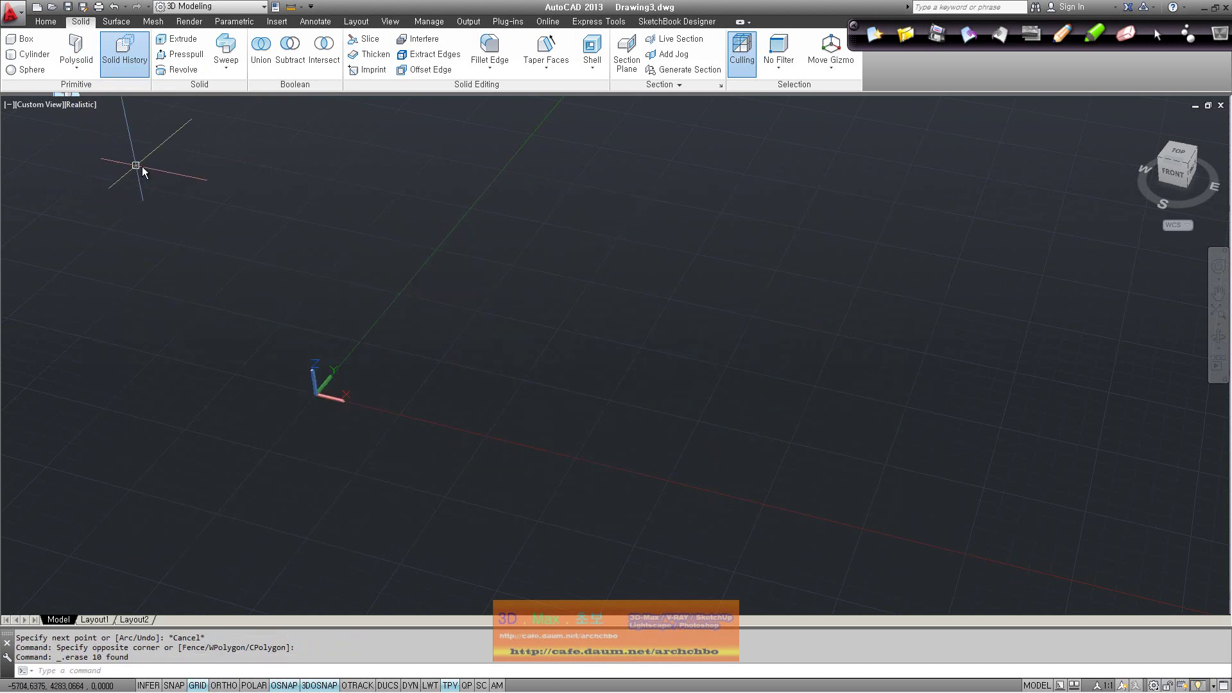
click(76, 51)
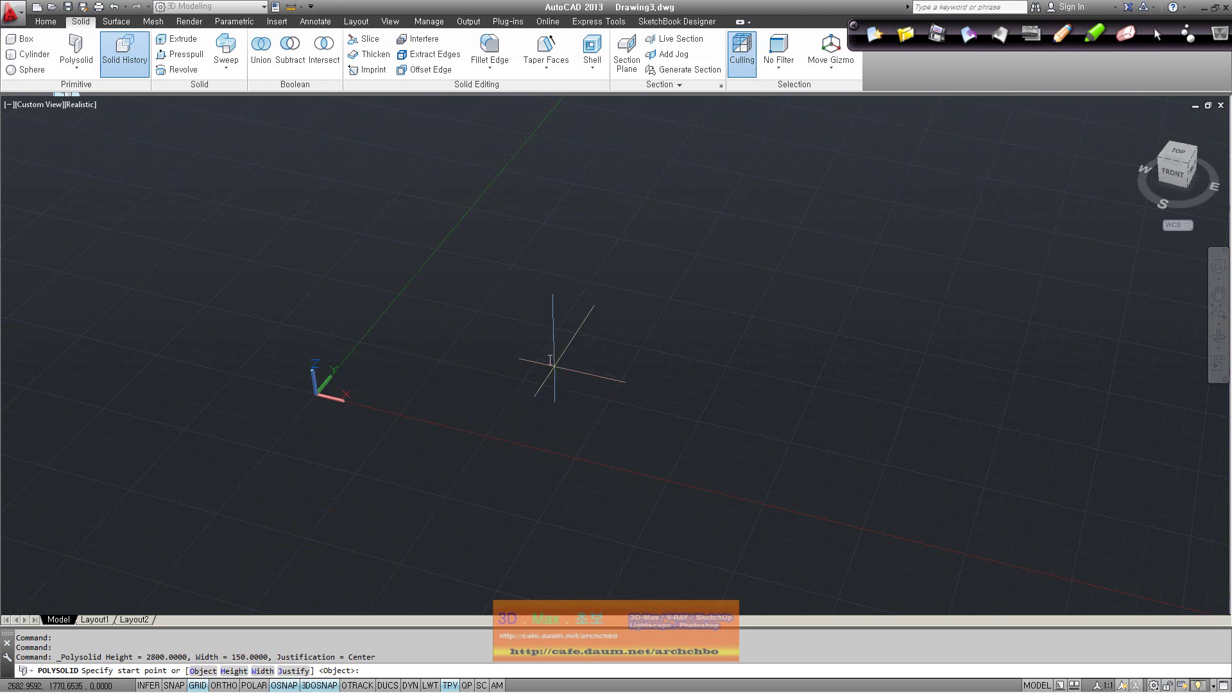
Place a trial wall start, orbit to a top view, enlarge the command history, then cancel.
click(472, 369)
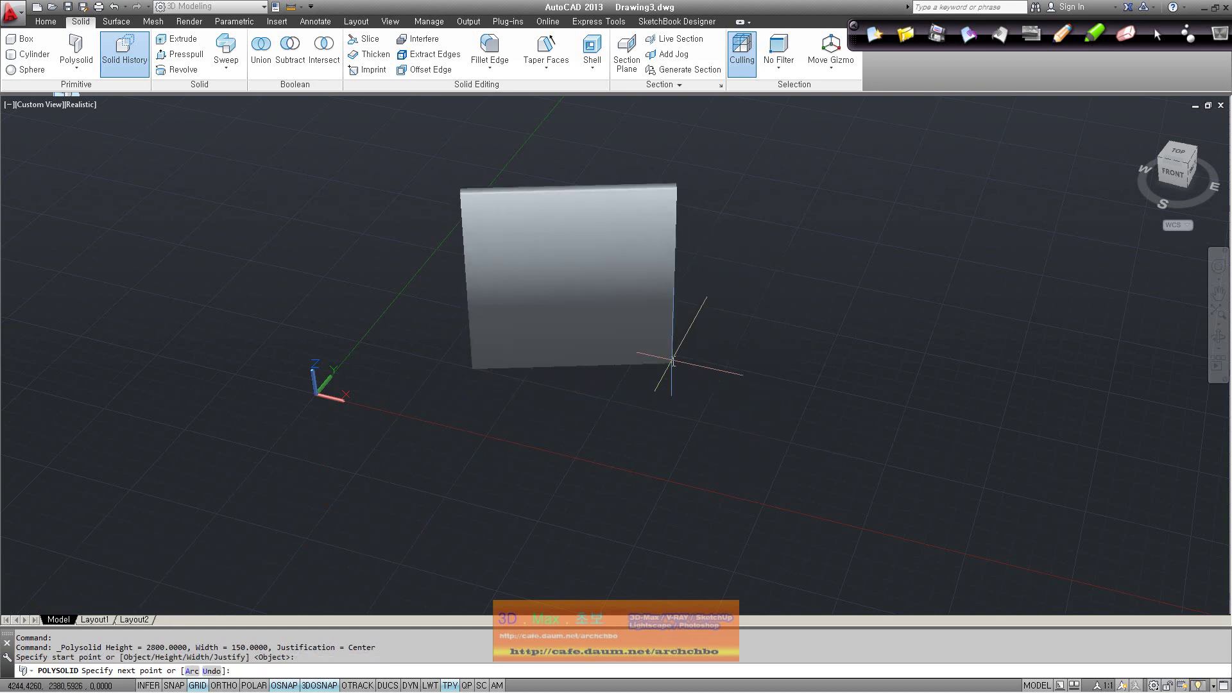
shift+middle_drag(763, 438, 692, 470)
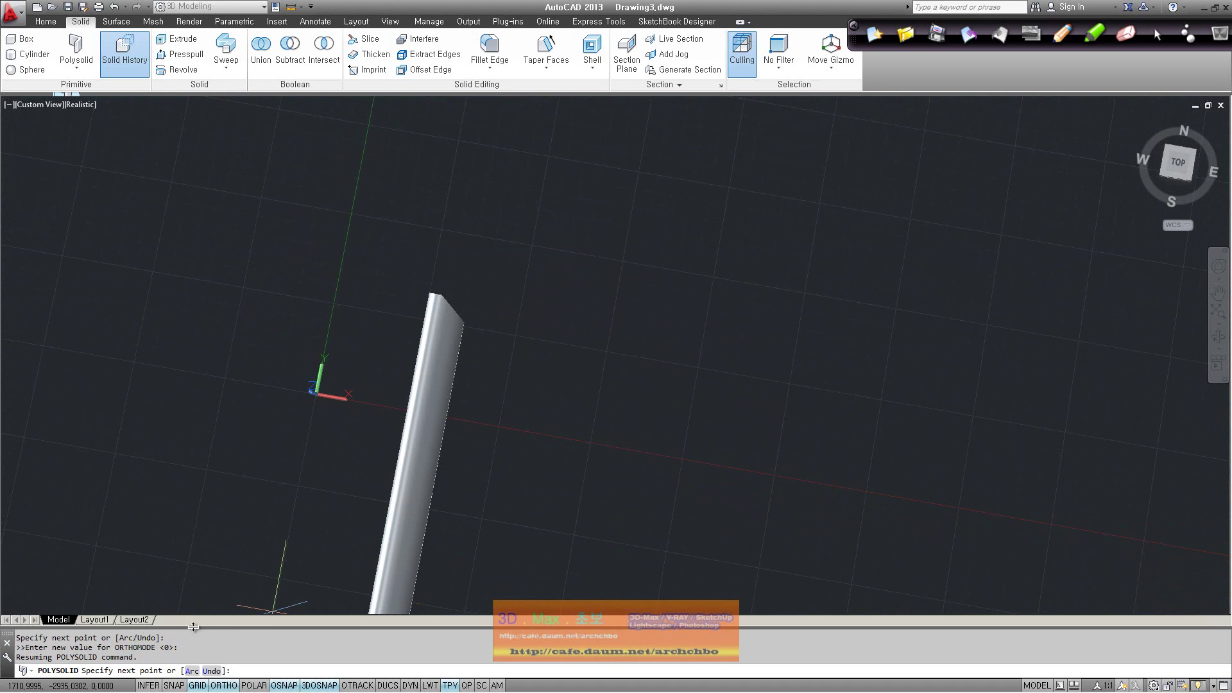
drag(194, 627, 193, 511)
key(Escape)
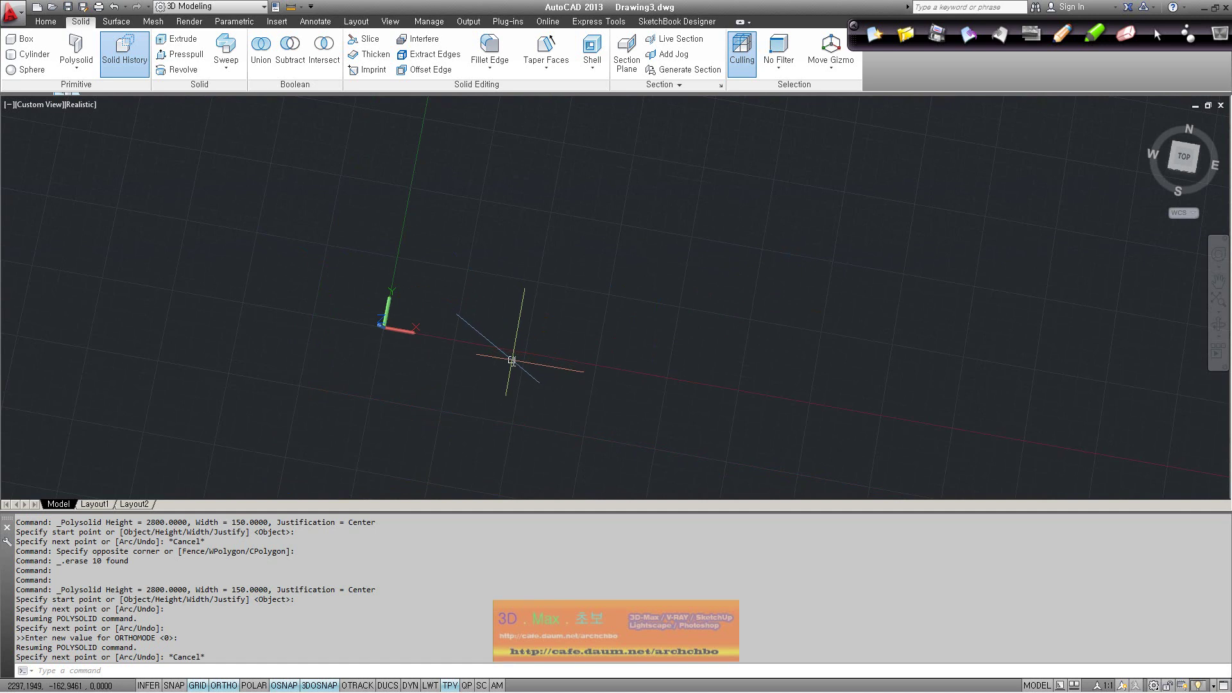
key(Escape)
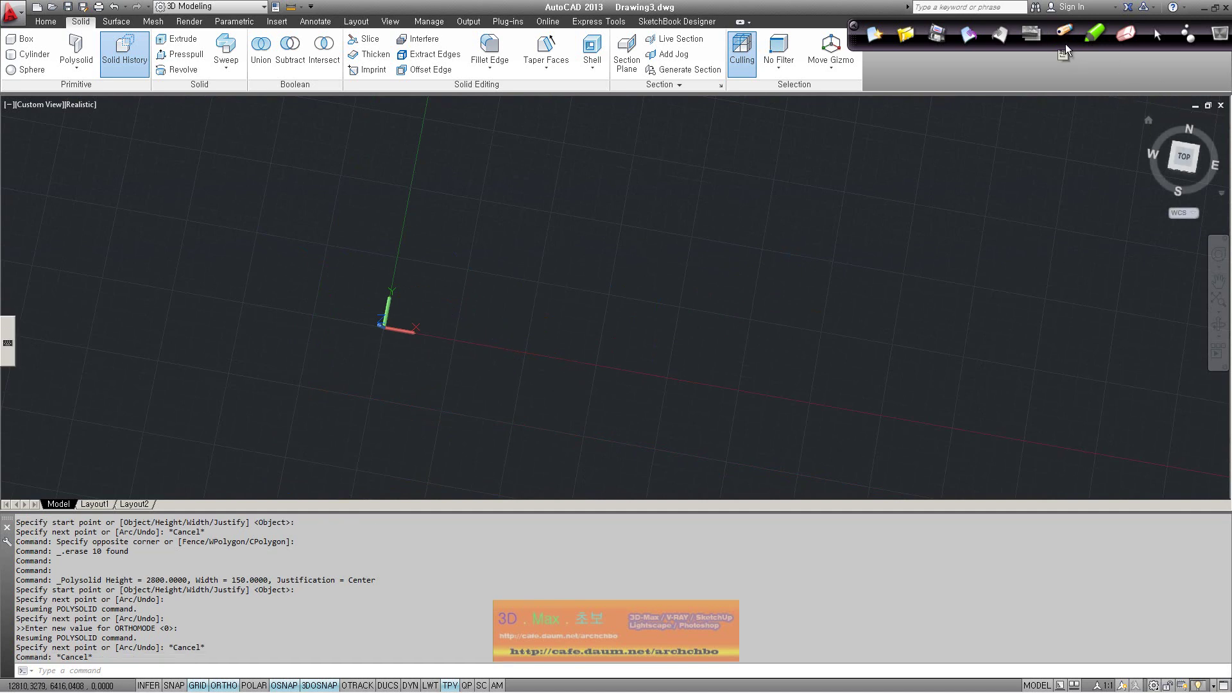
drag(650, 245, 870, 255)
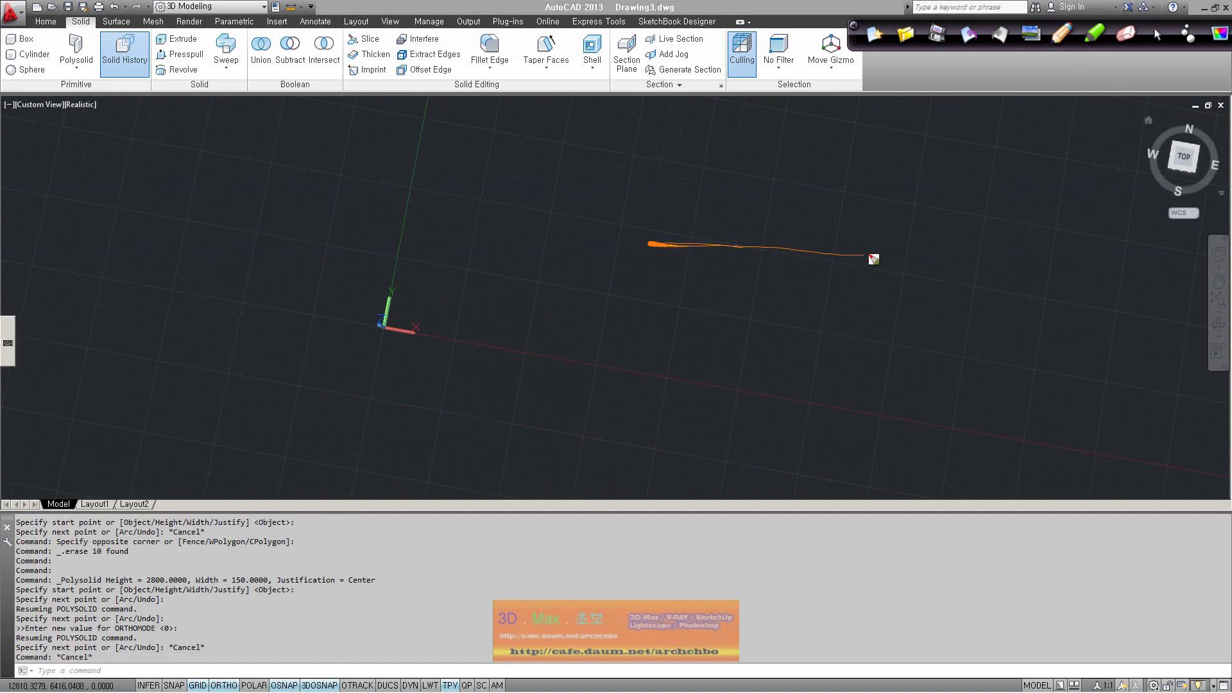
drag(639, 224, 841, 238)
drag(671, 262, 981, 279)
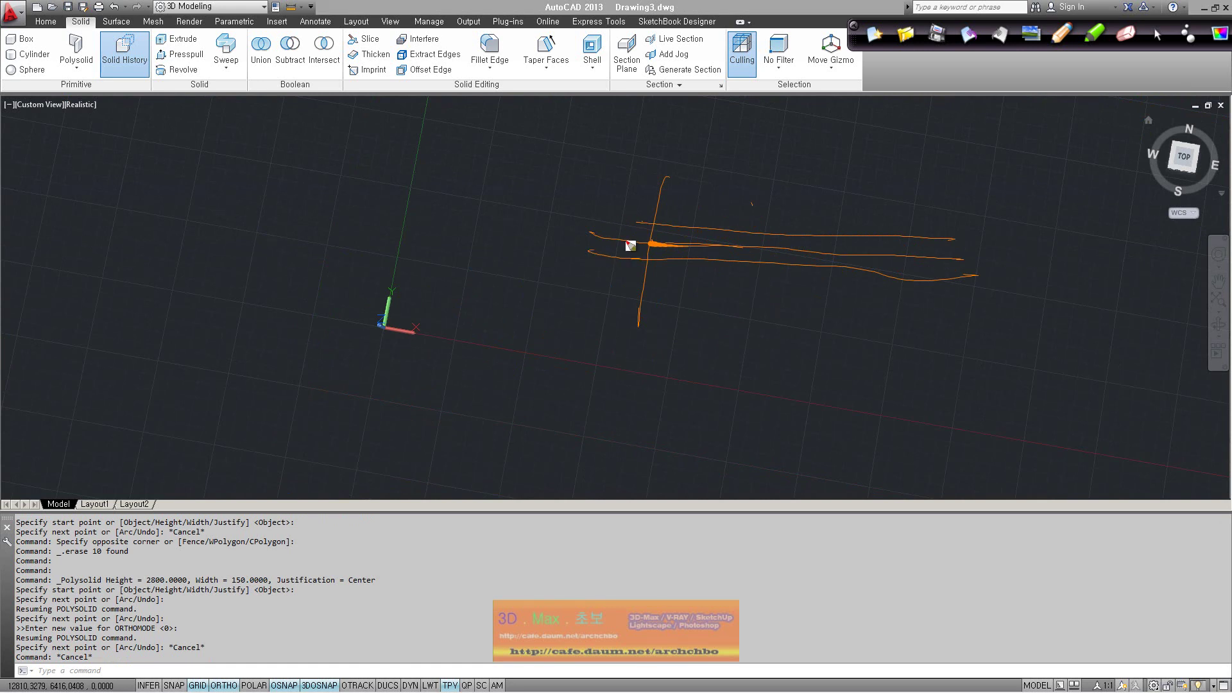
drag(607, 187, 590, 316)
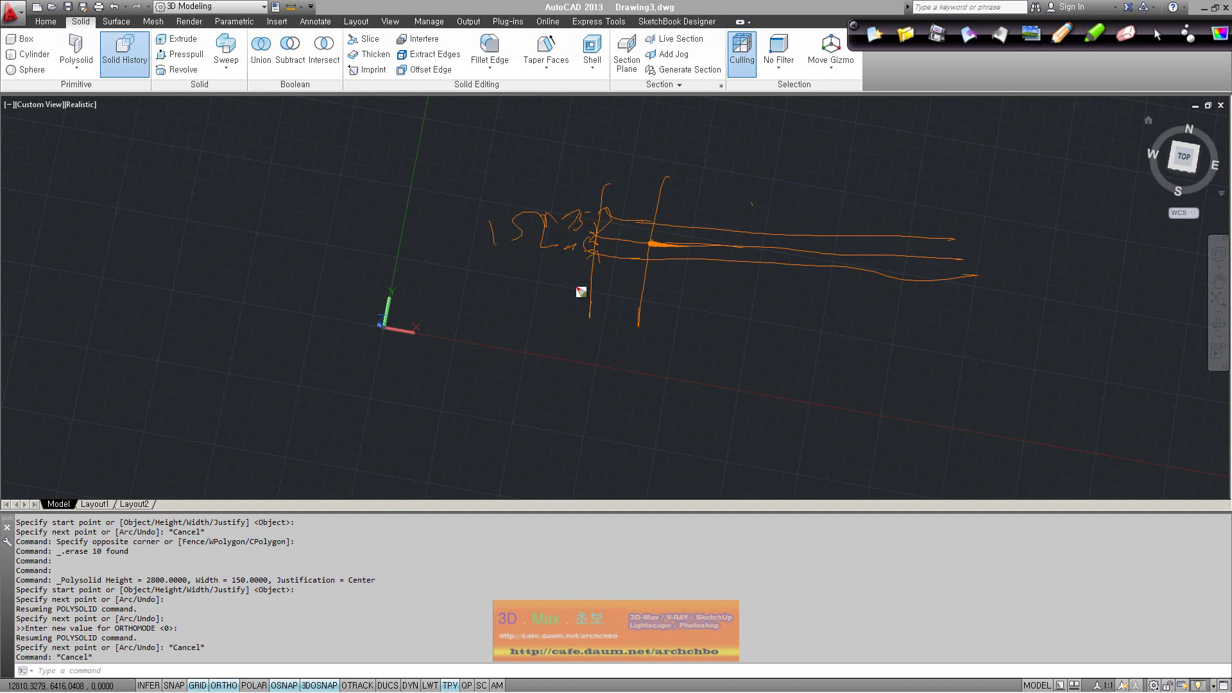
drag(623, 248, 1088, 269)
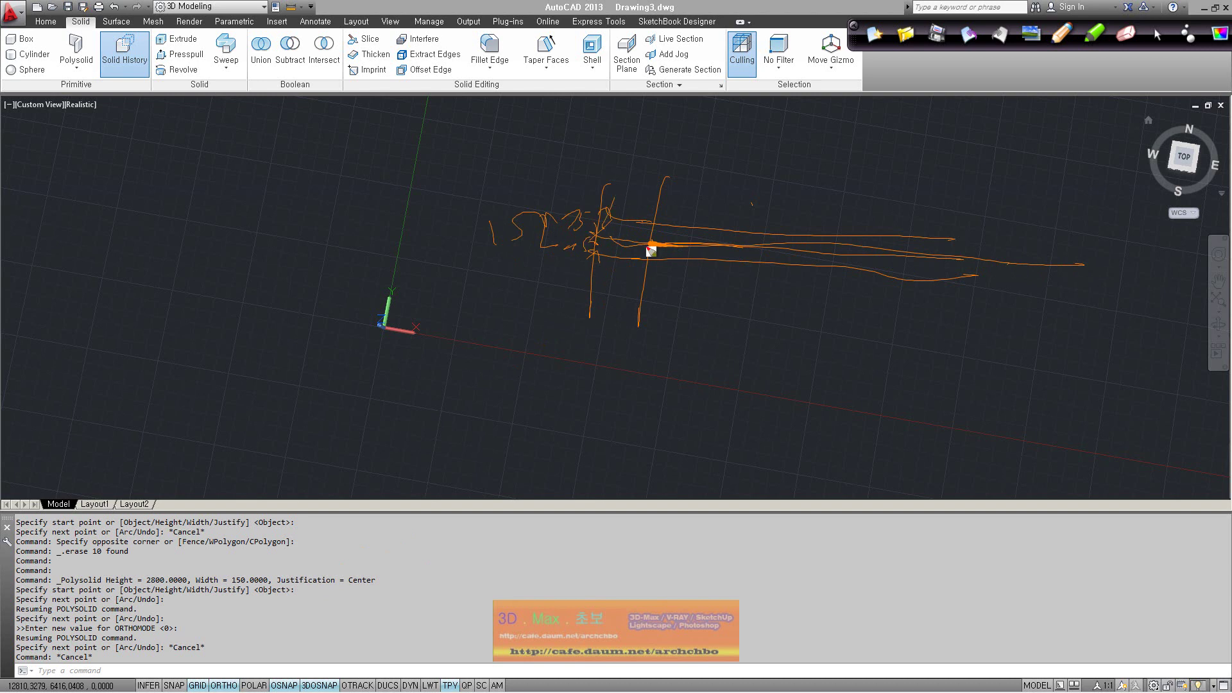
click(1023, 41)
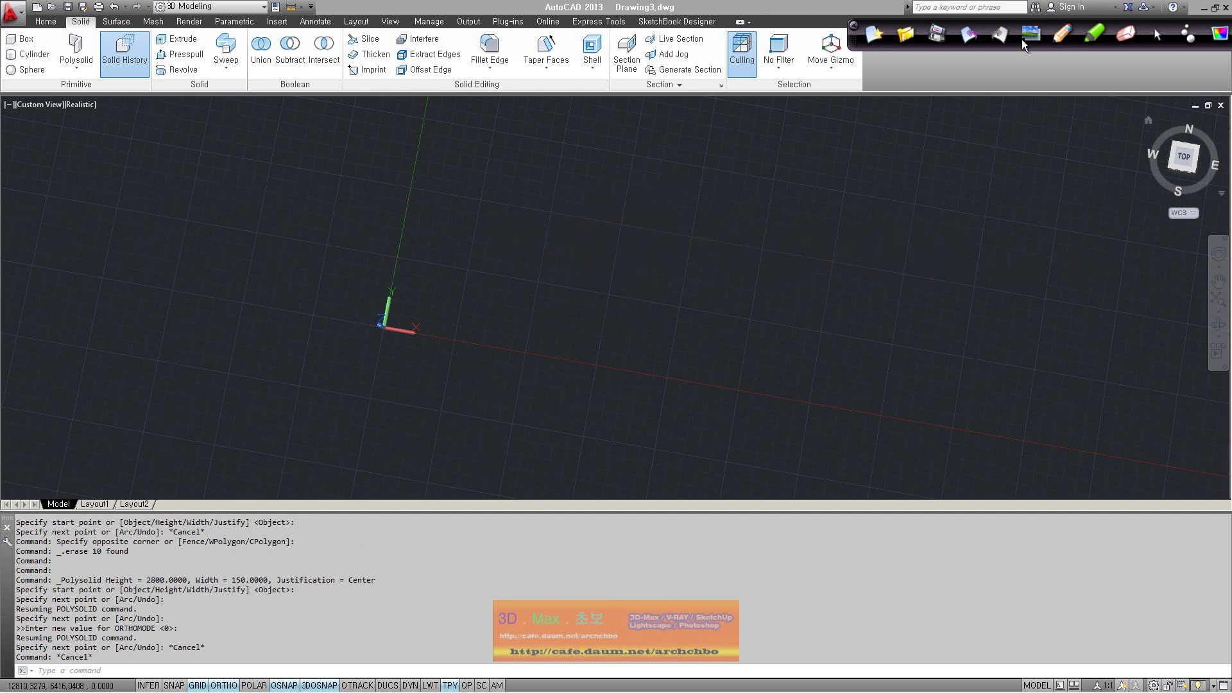
click(1152, 38)
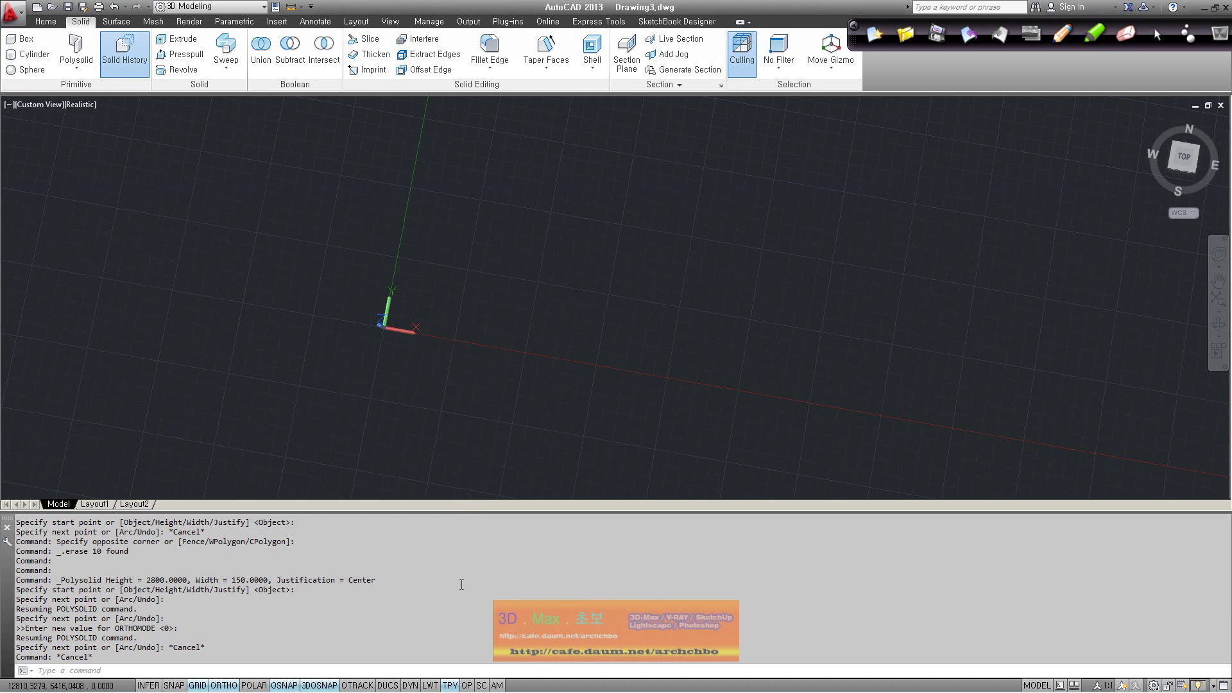
drag(468, 511, 467, 606)
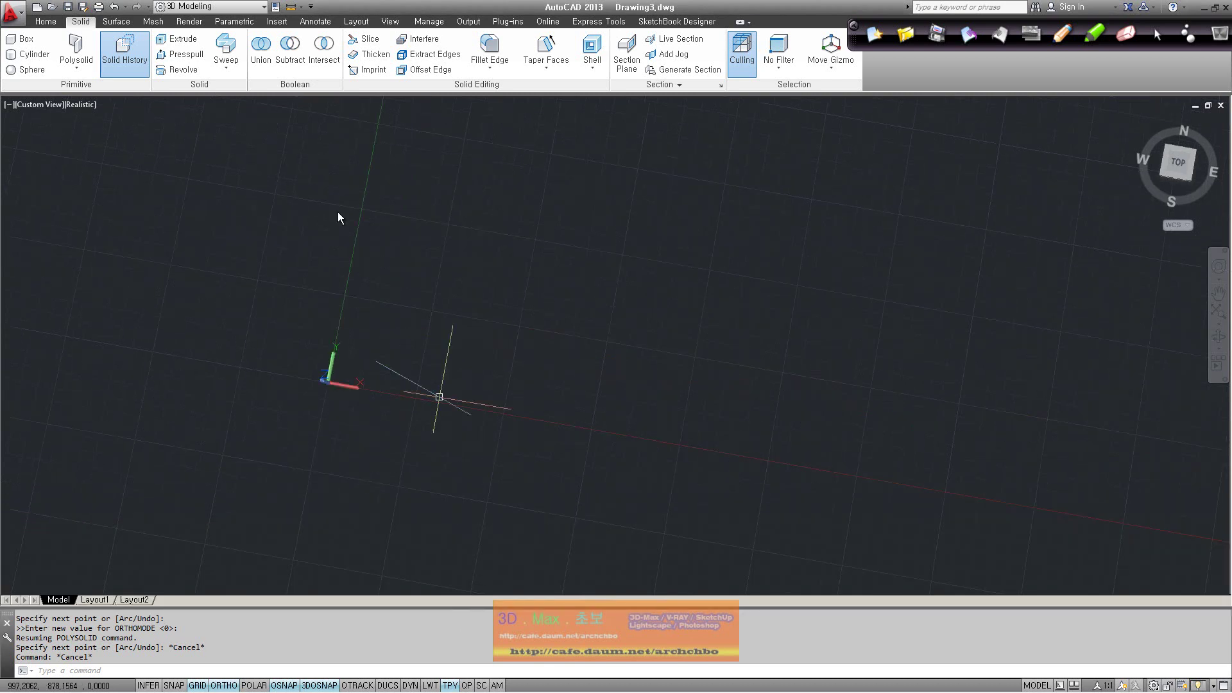
Start a polysolid wall with height 2000 and width 200.
click(90, 62)
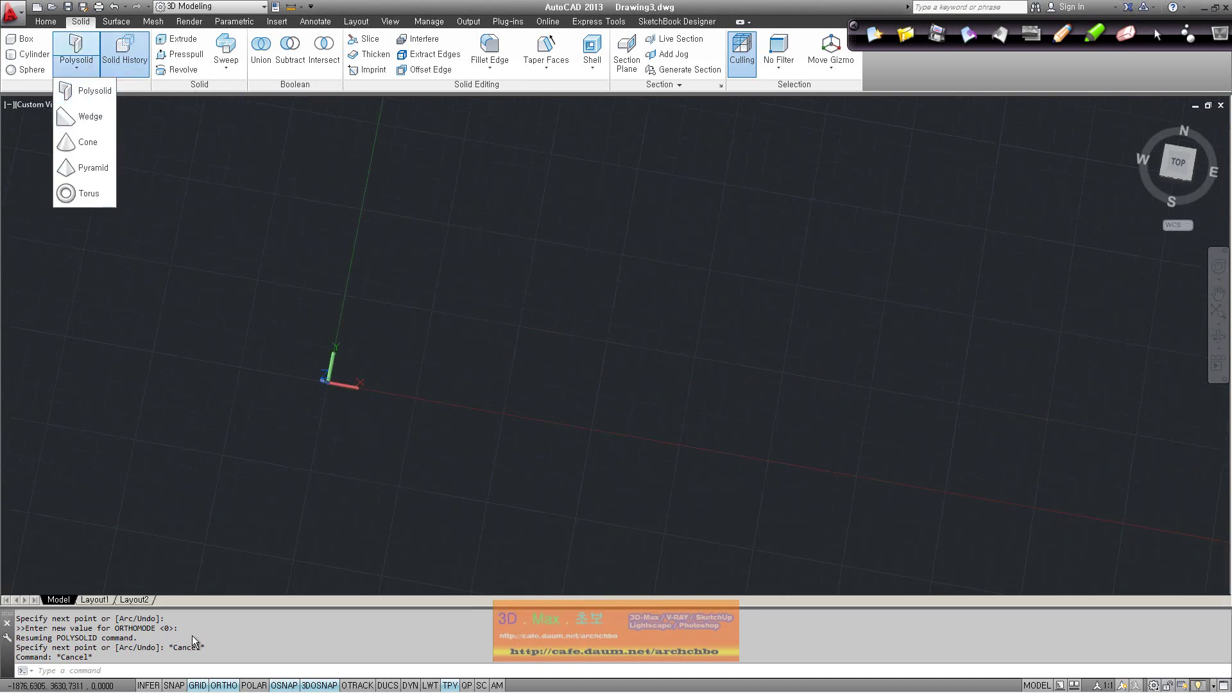
click(90, 91)
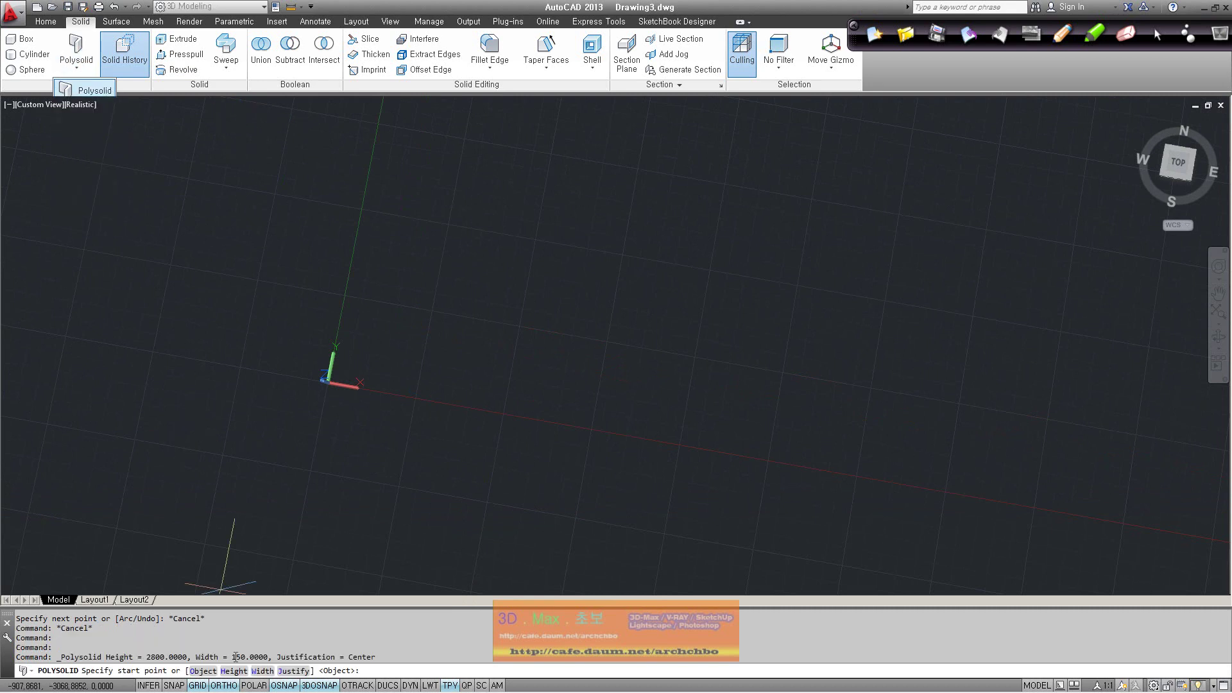
click(234, 671)
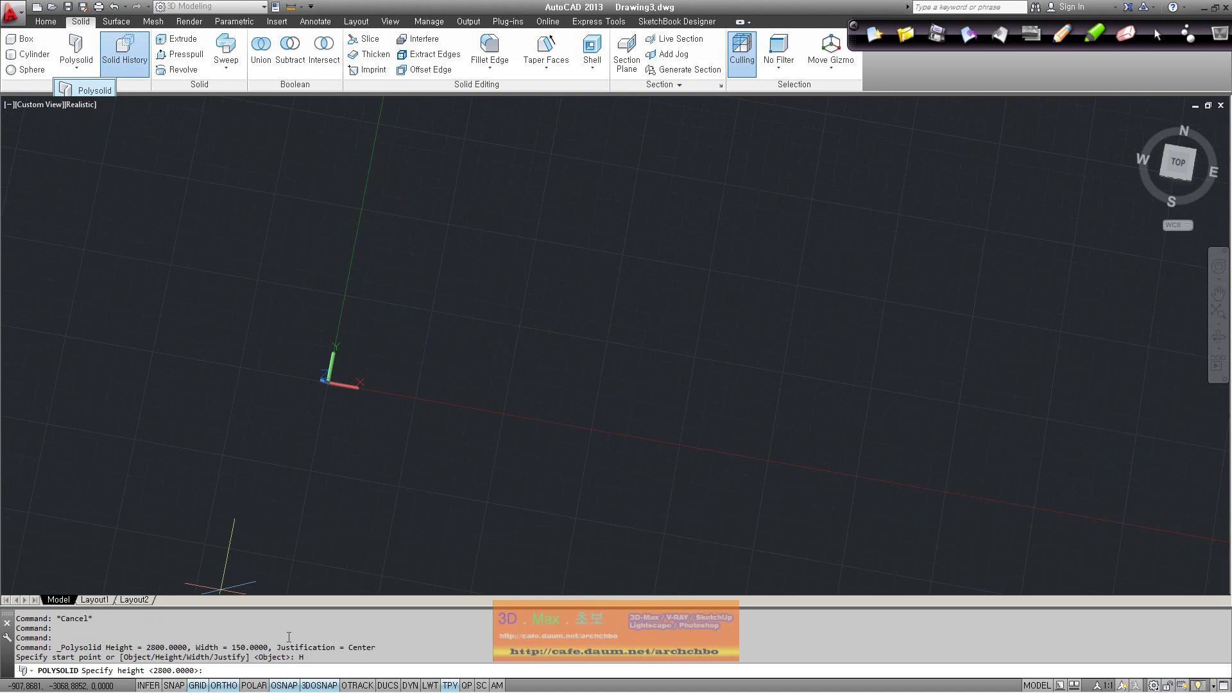
text( 2000)
key(Return)
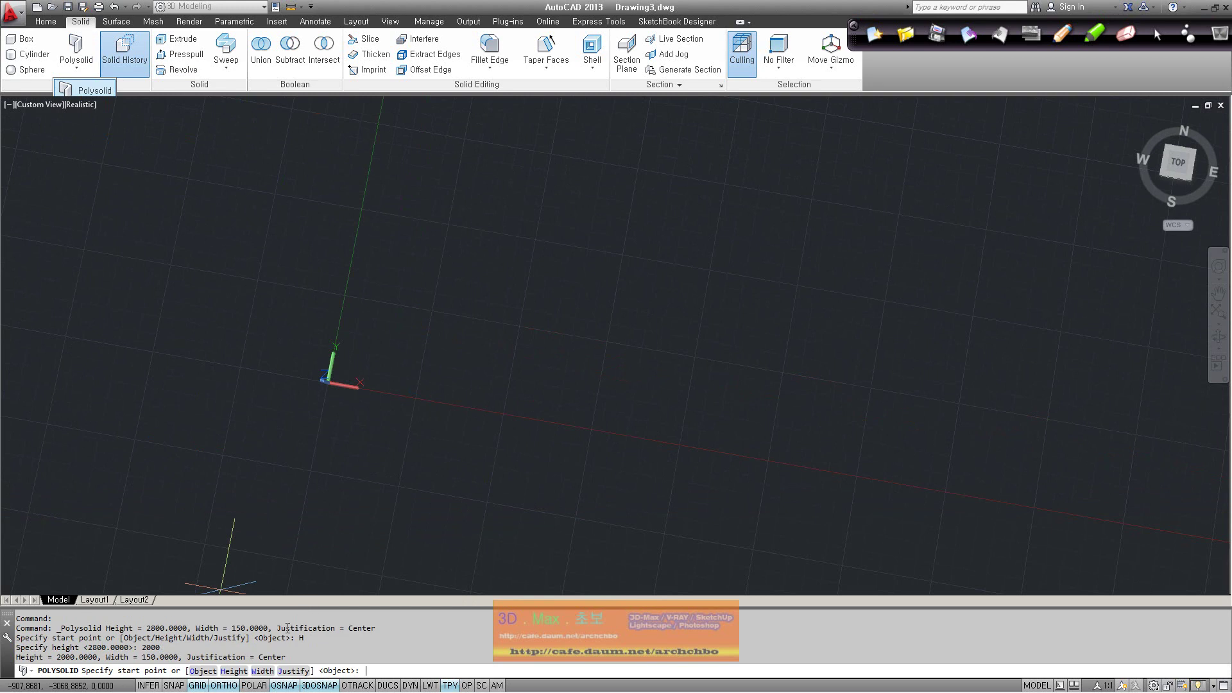
click(260, 670)
text(200)
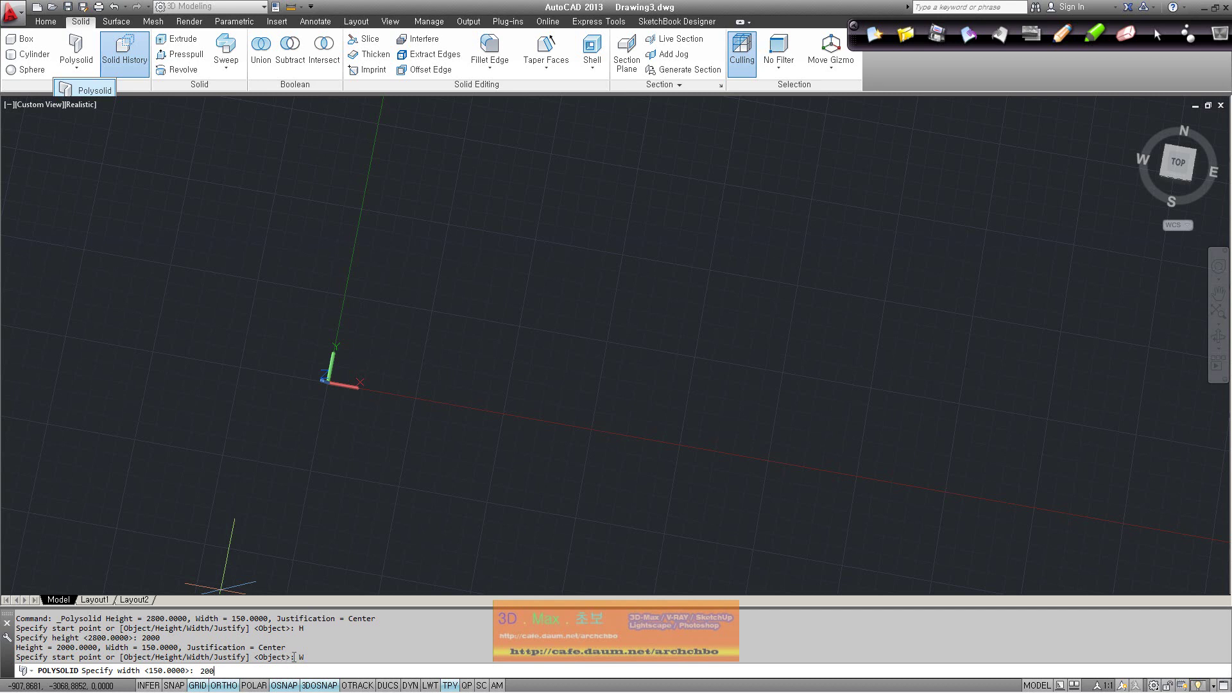
key(Return)
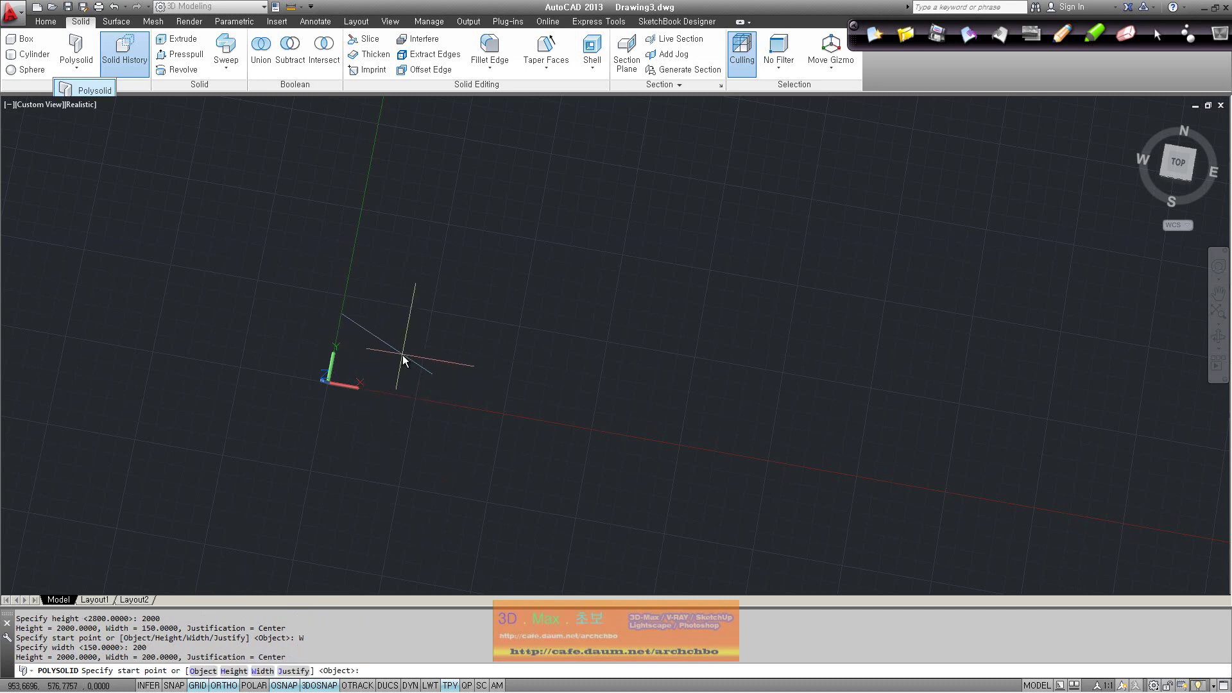
click(403, 352)
click(777, 390)
click(795, 170)
click(619, 140)
click(603, 249)
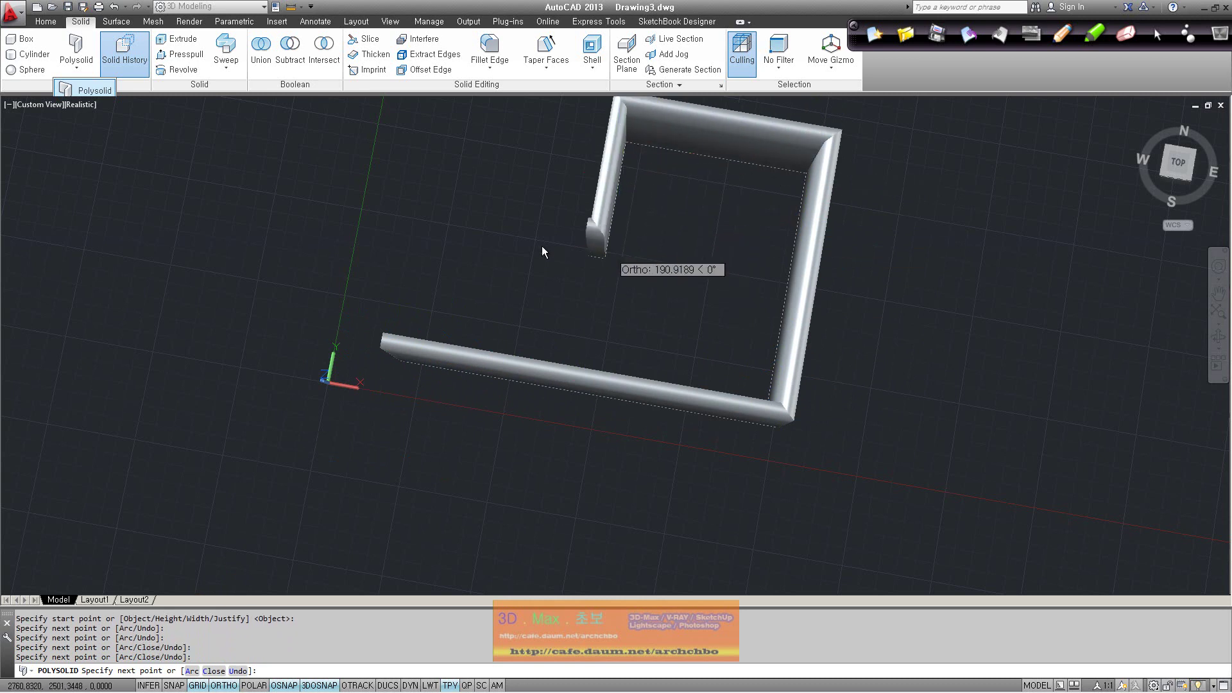
click(426, 221)
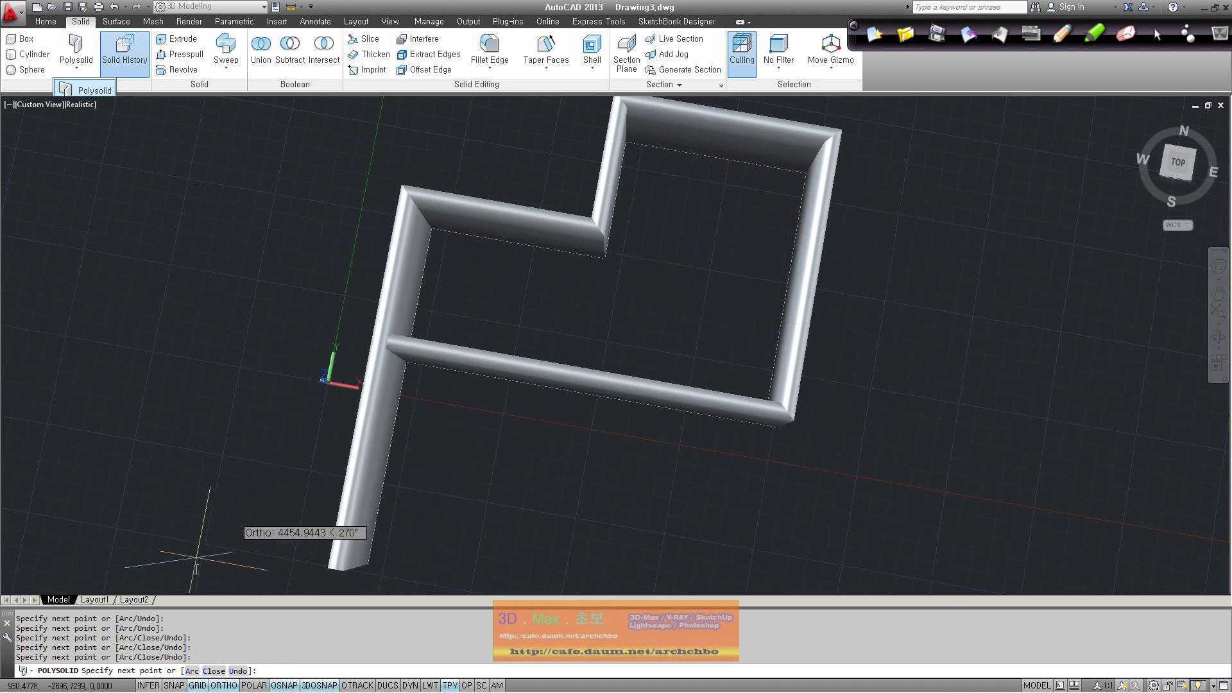
click(191, 670)
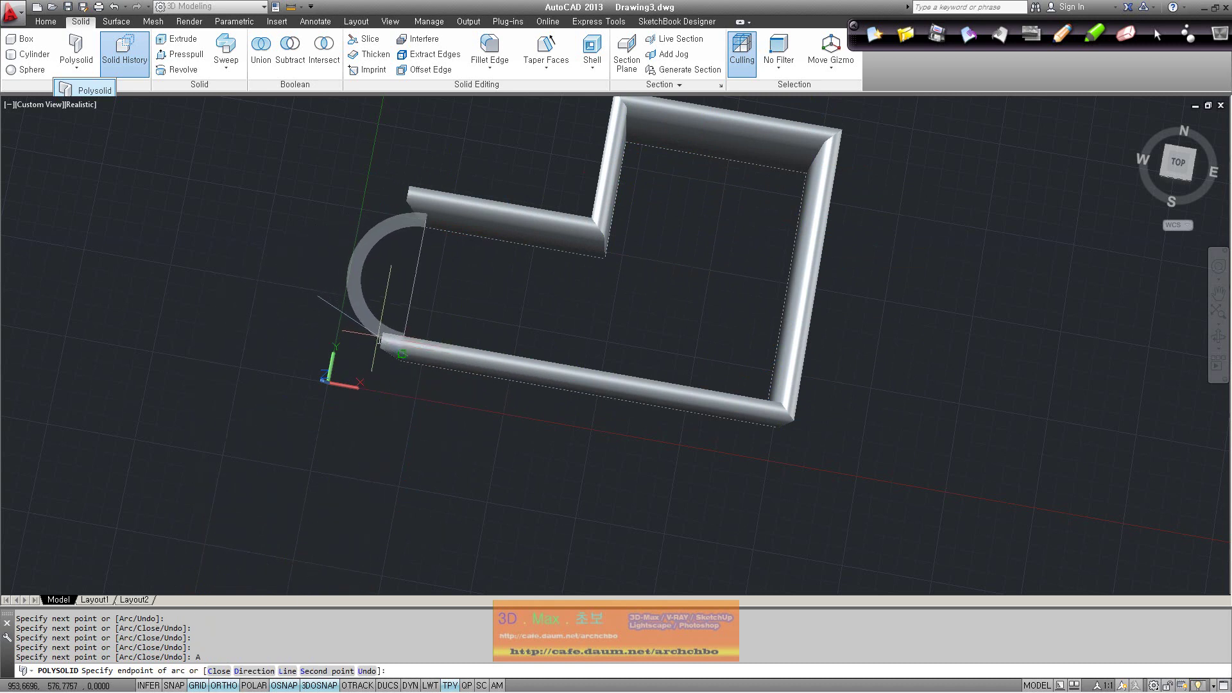
click(385, 340)
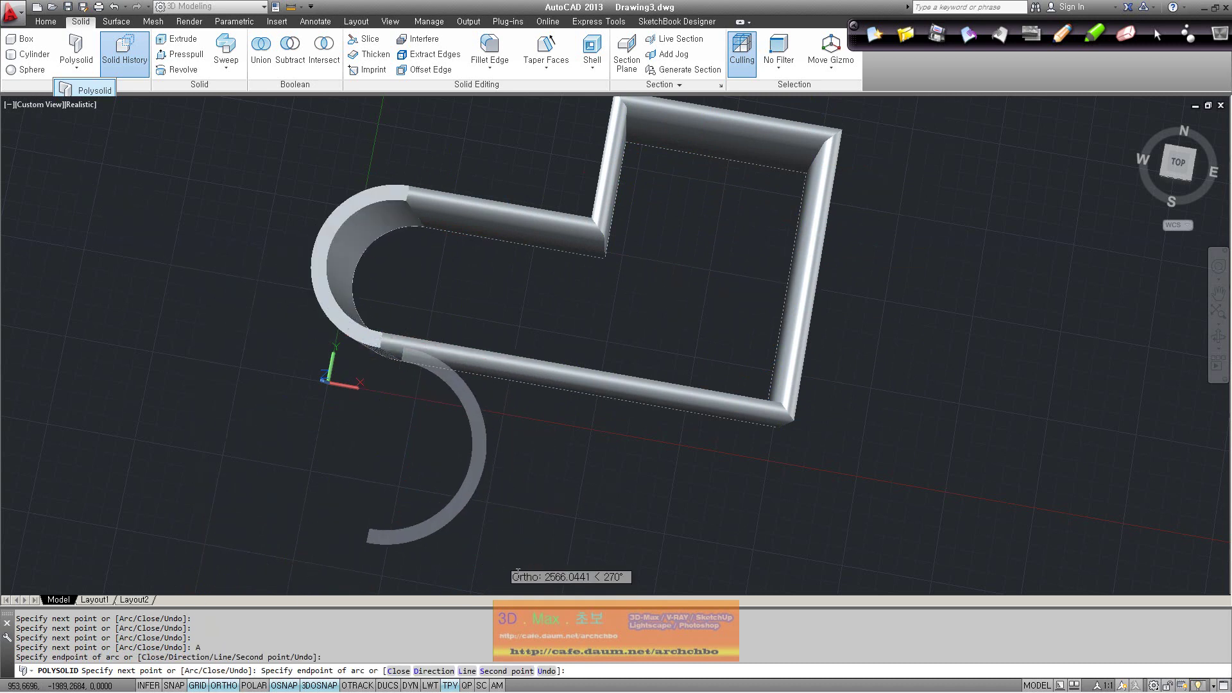
key(Escape)
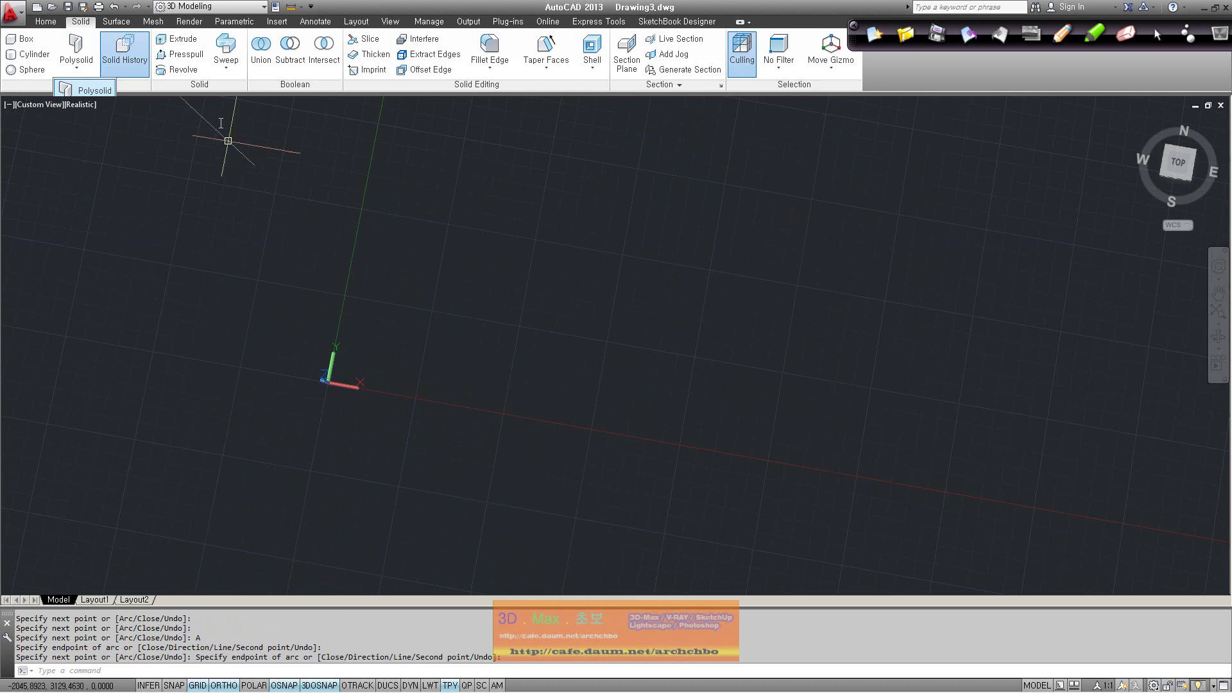
click(76, 48)
click(441, 366)
click(777, 416)
click(802, 217)
click(529, 202)
text(A)
key(Return)
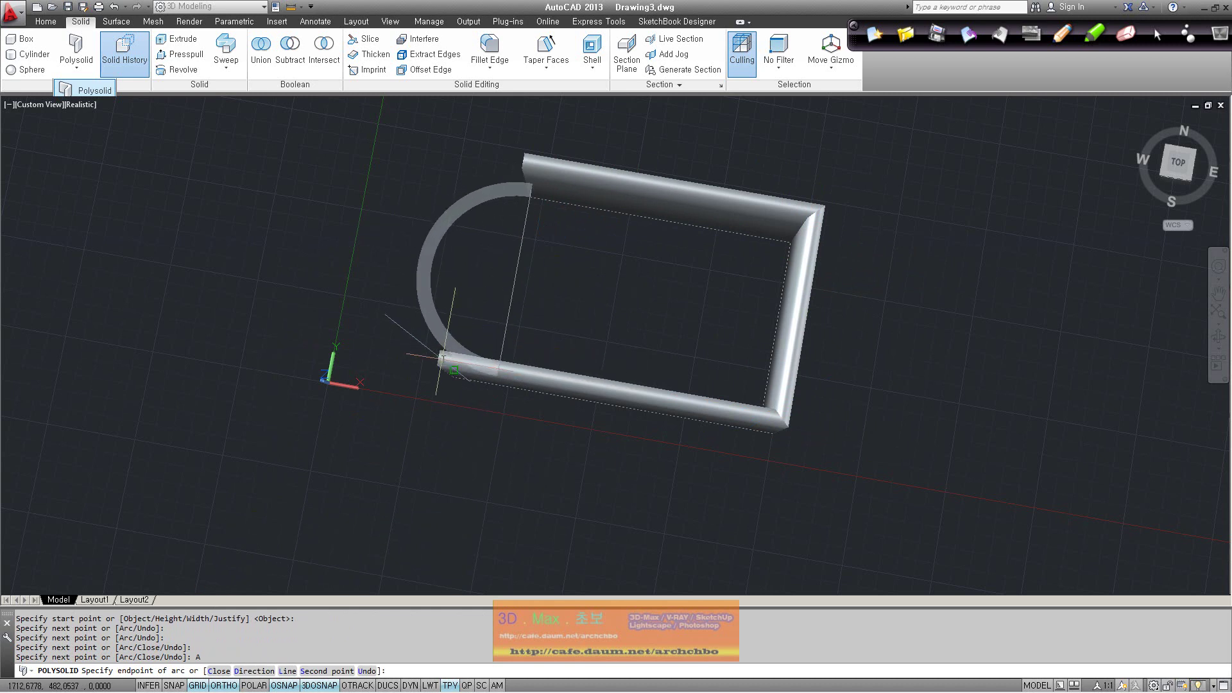
click(445, 358)
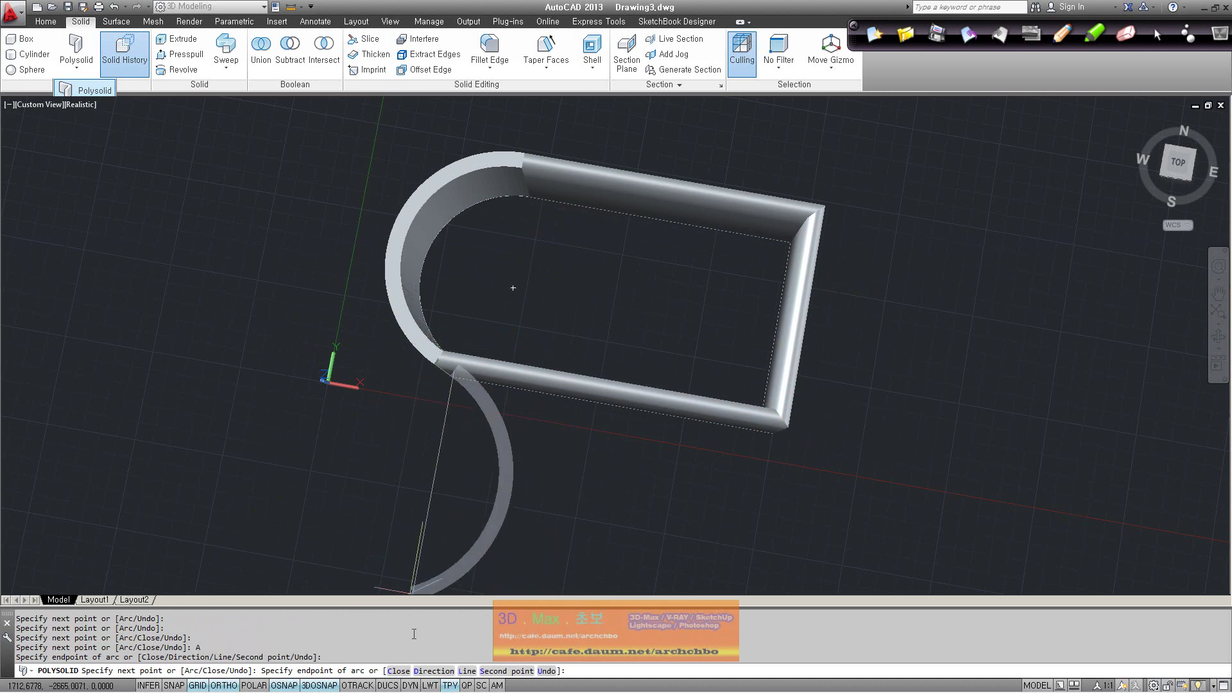
click(467, 671)
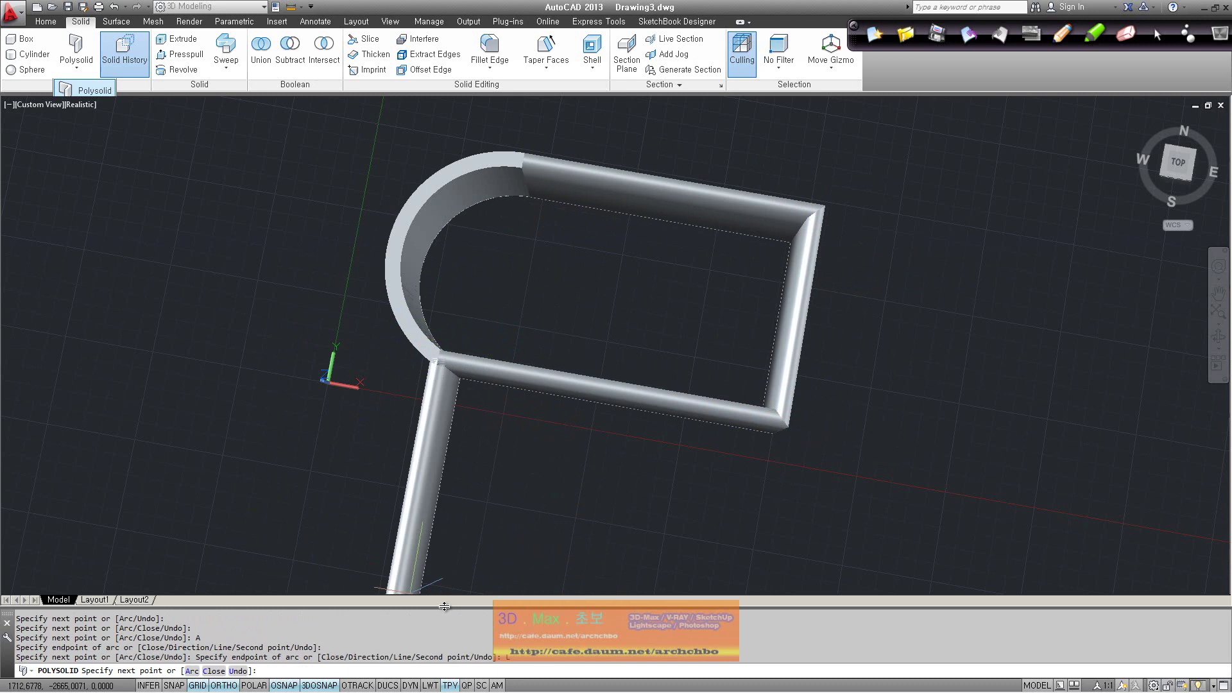
click(420, 509)
click(294, 467)
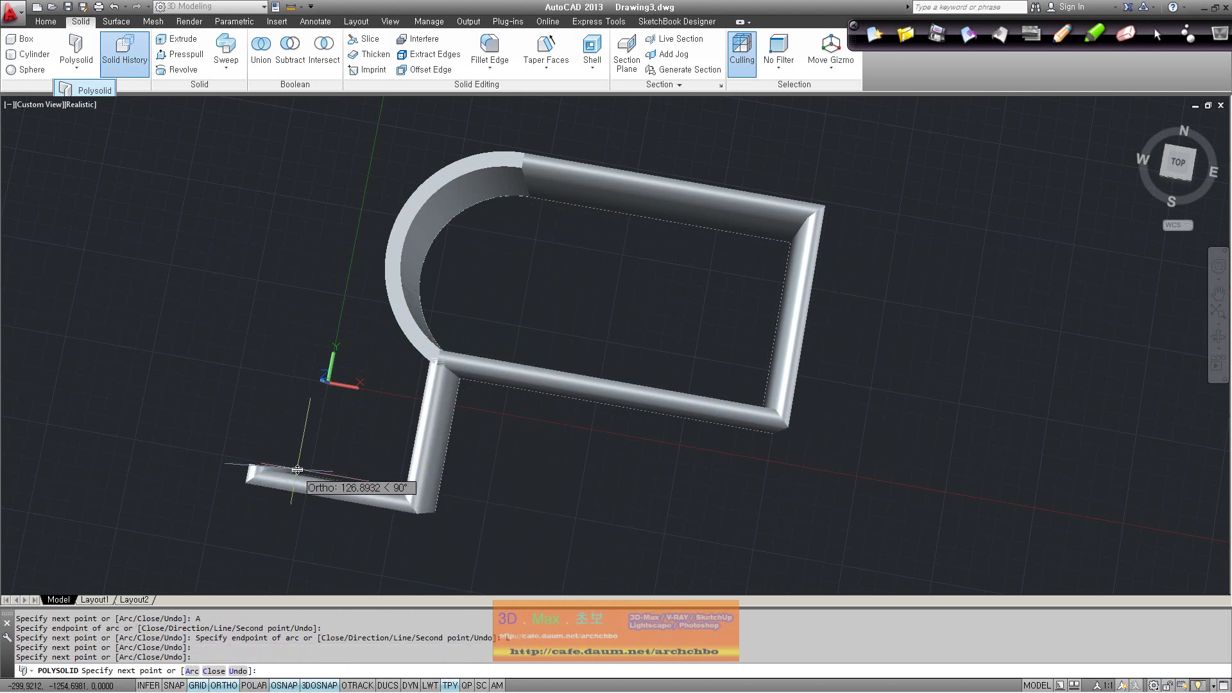
key(Return)
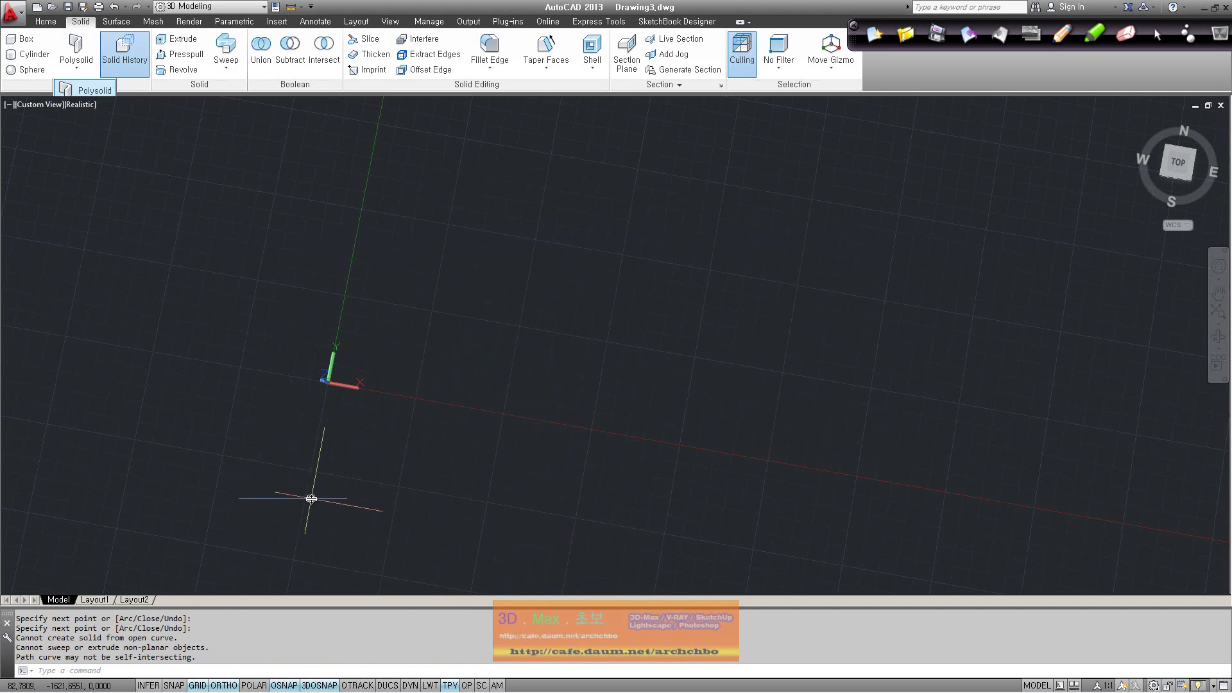
Draw a closed four-corner test enclosure of polysolid walls.
click(76, 52)
click(365, 370)
click(769, 426)
click(799, 247)
click(478, 189)
click(457, 332)
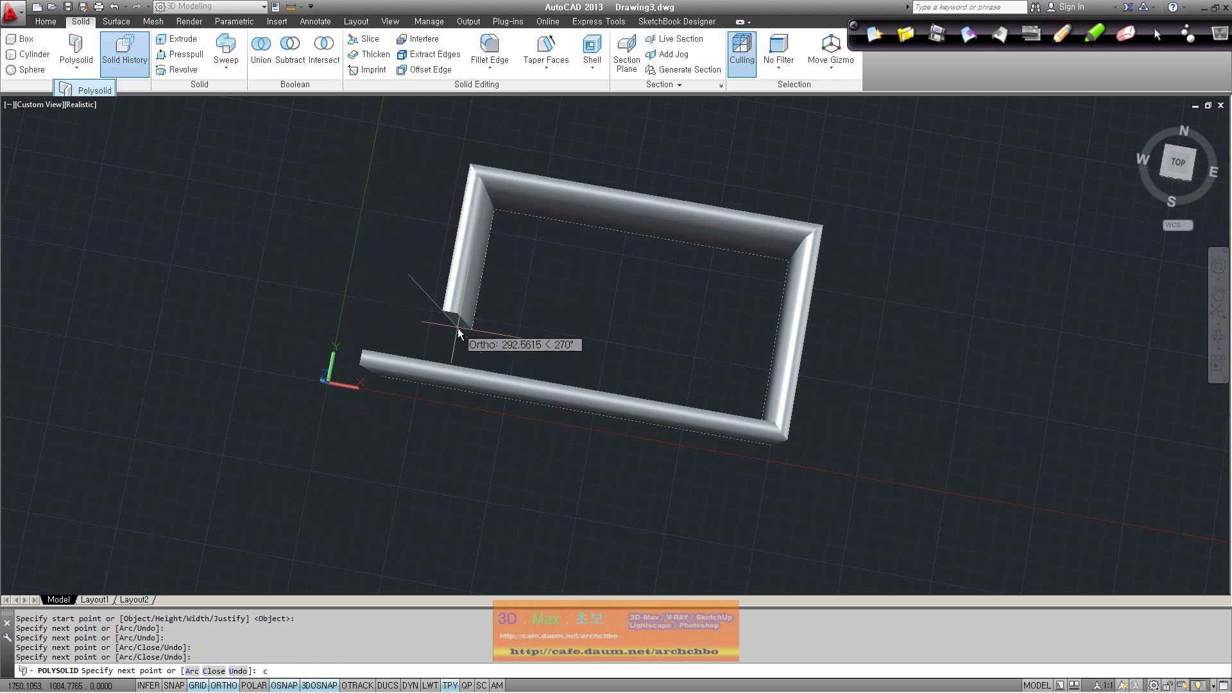
text(c)
key(Return)
key(Return)
Orbit to inspect the test walls, then delete them.
mouse_move(514, 399)
shift+middle_down()
mouse_move(566, 287)
mouse_move(455, 336)
mouse_move(517, 342)
mouse_move(404, 333)
shift+middle_up()
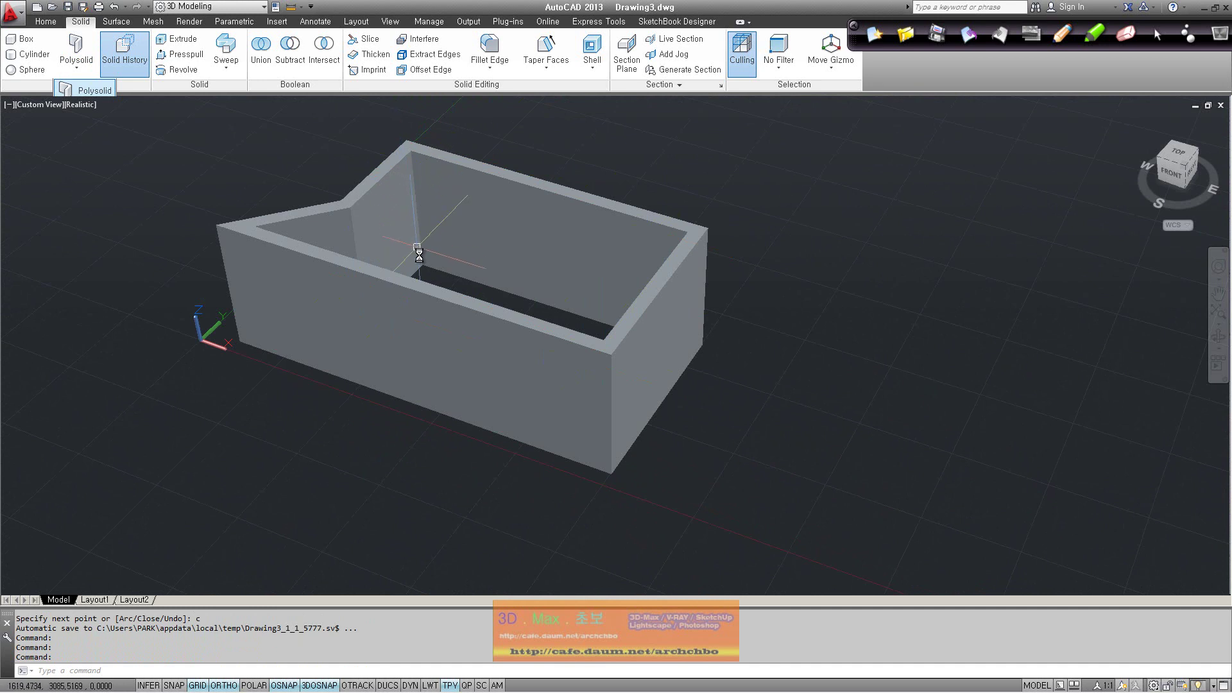
click(347, 314)
key(Delete)
click(42, 25)
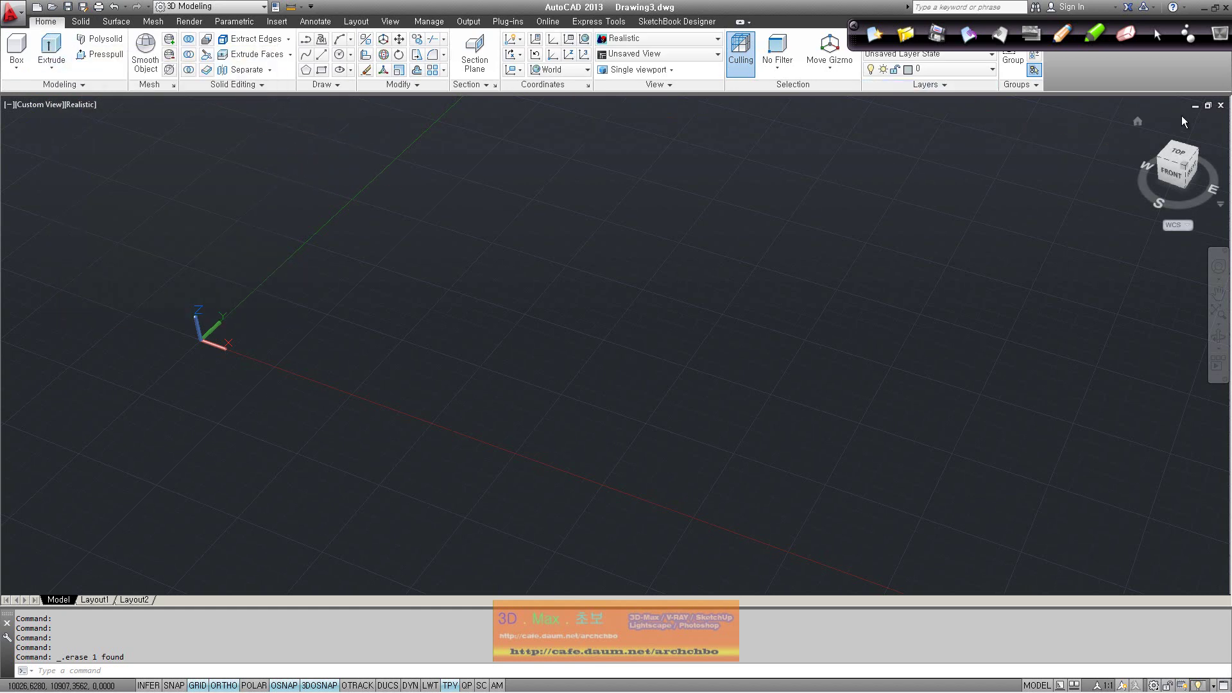
Draw a closed six-corner L-shaped outline with the Line tool.
click(321, 53)
click(302, 375)
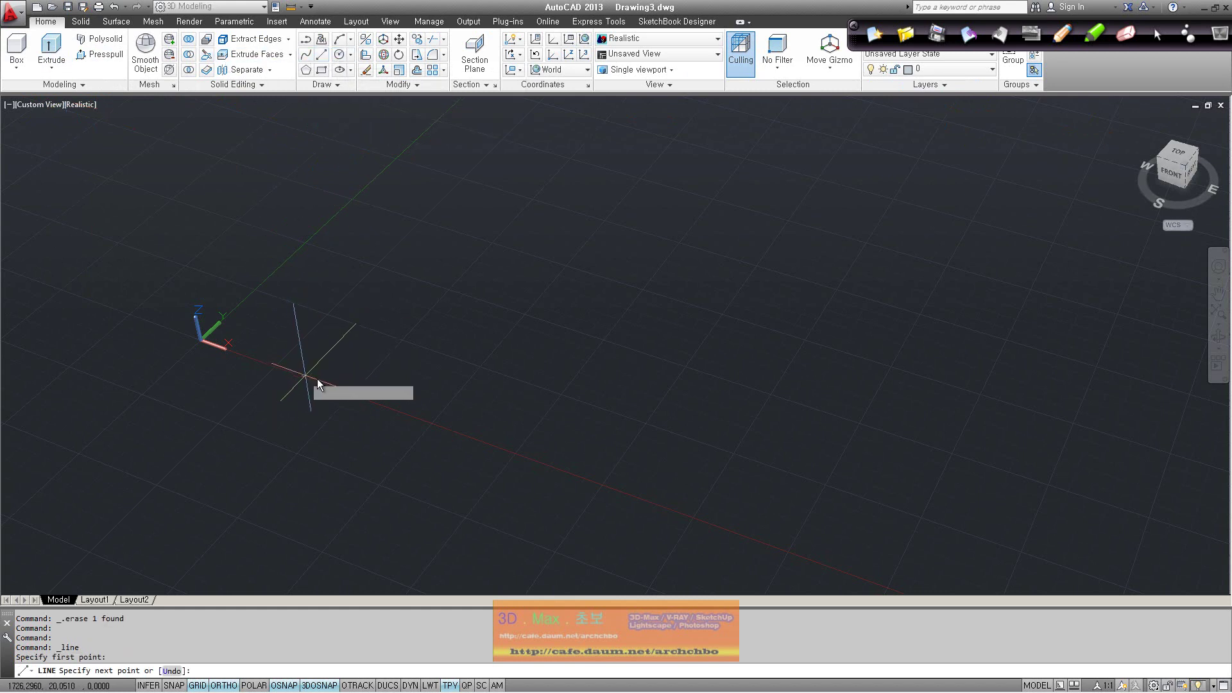
click(640, 495)
click(730, 360)
click(560, 306)
click(660, 183)
click(513, 140)
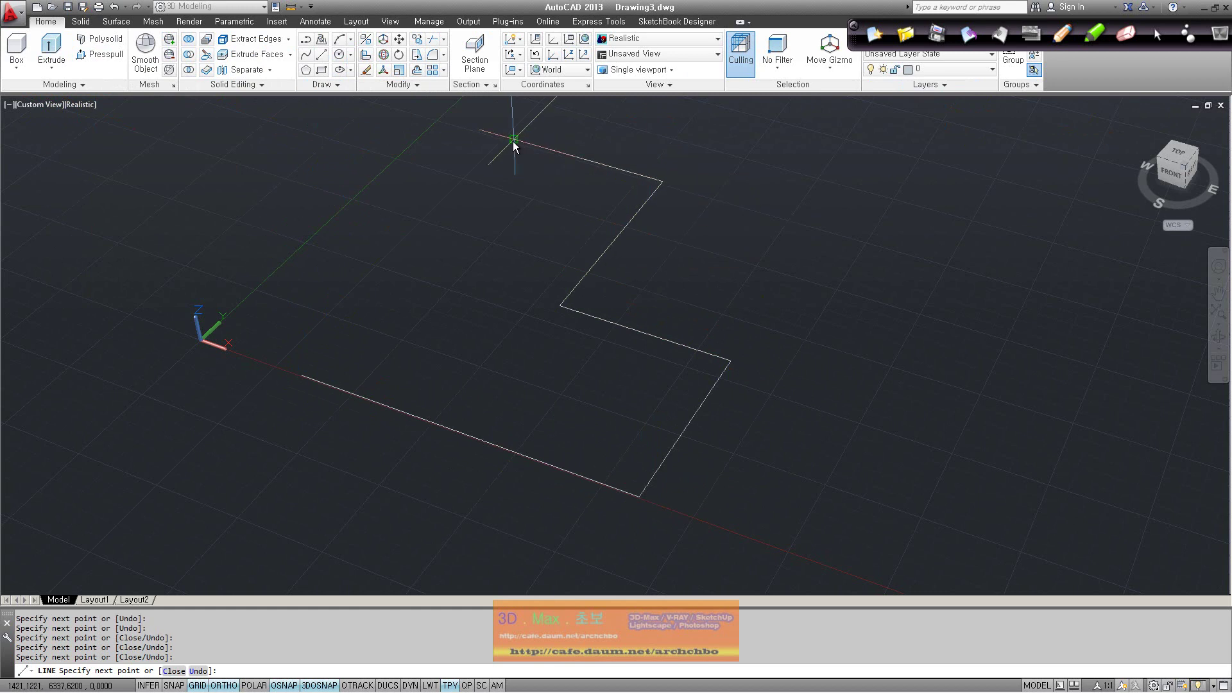
click(302, 375)
key(Return)
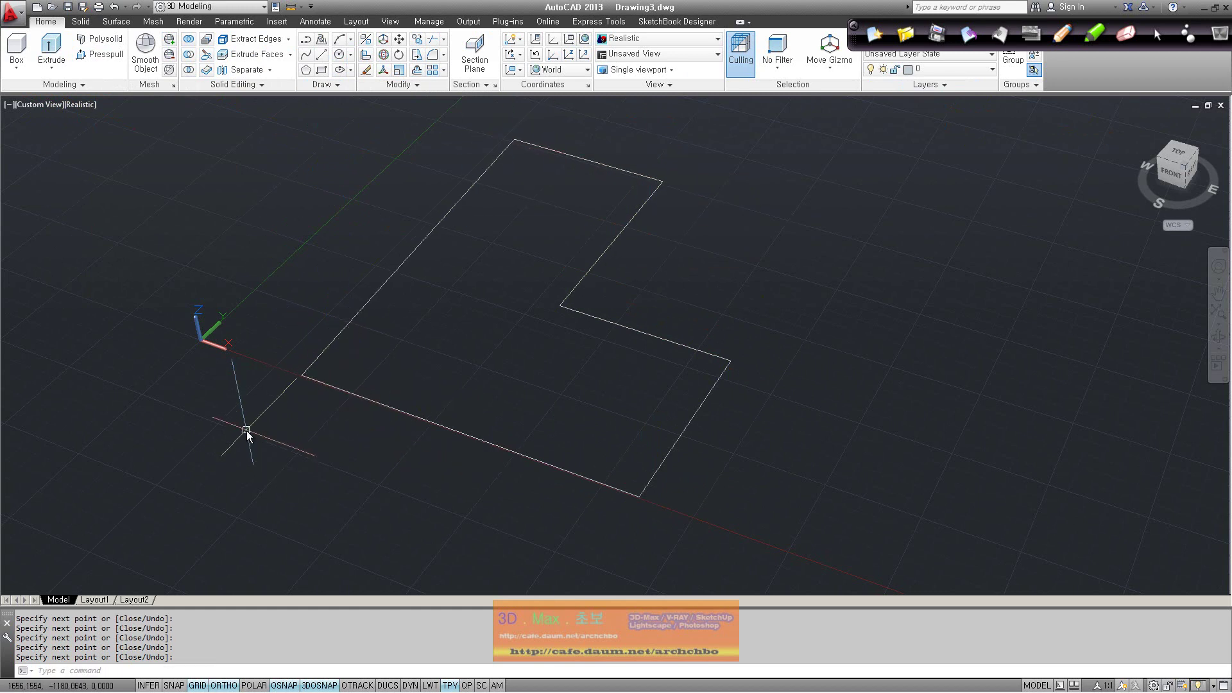
click(81, 21)
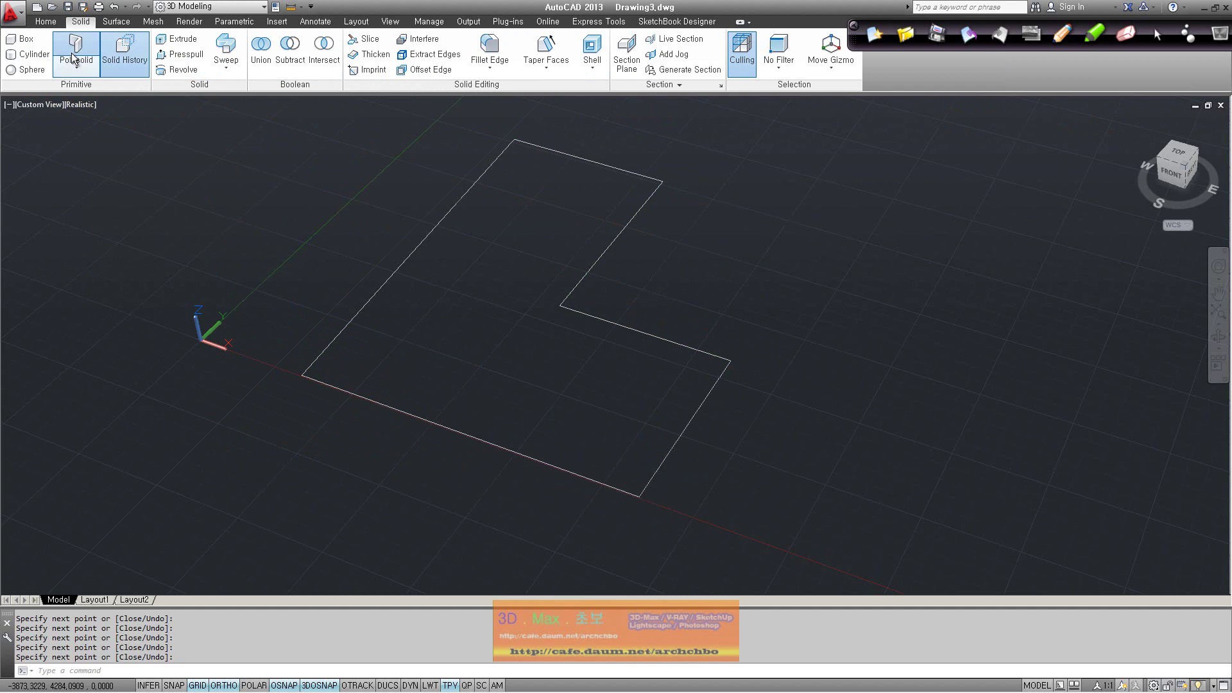
Convert the bottom edge and the next two outline lines into walls using Polysolid Object.
click(76, 52)
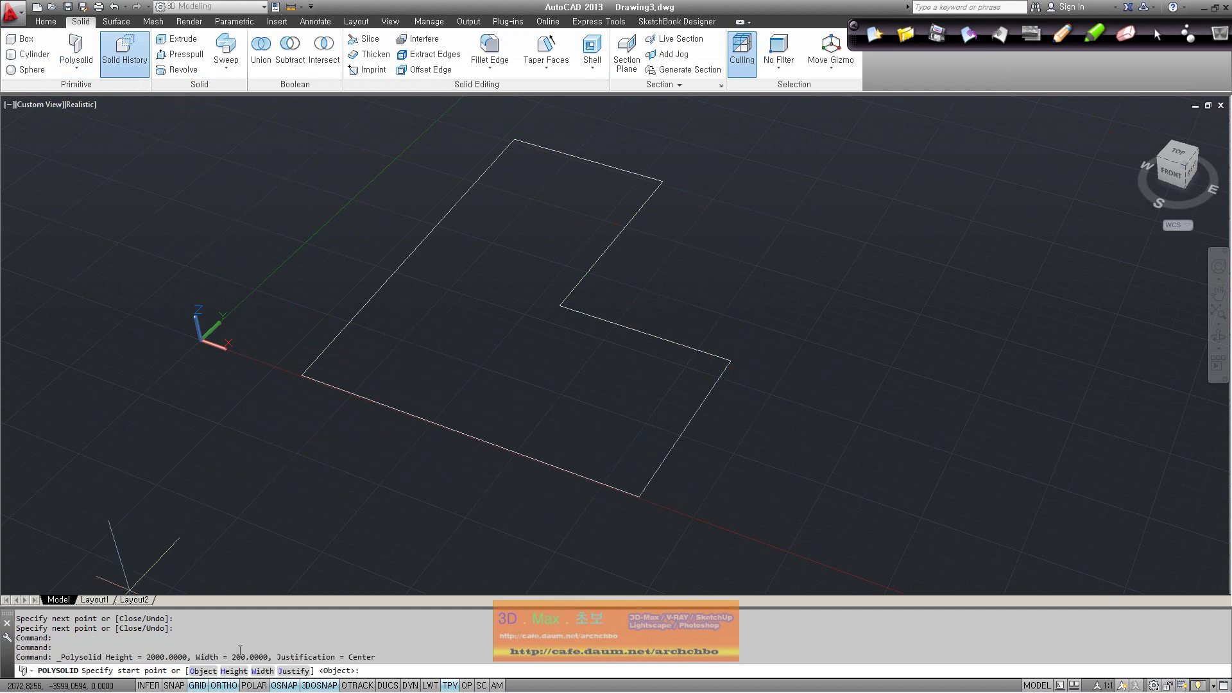
click(203, 671)
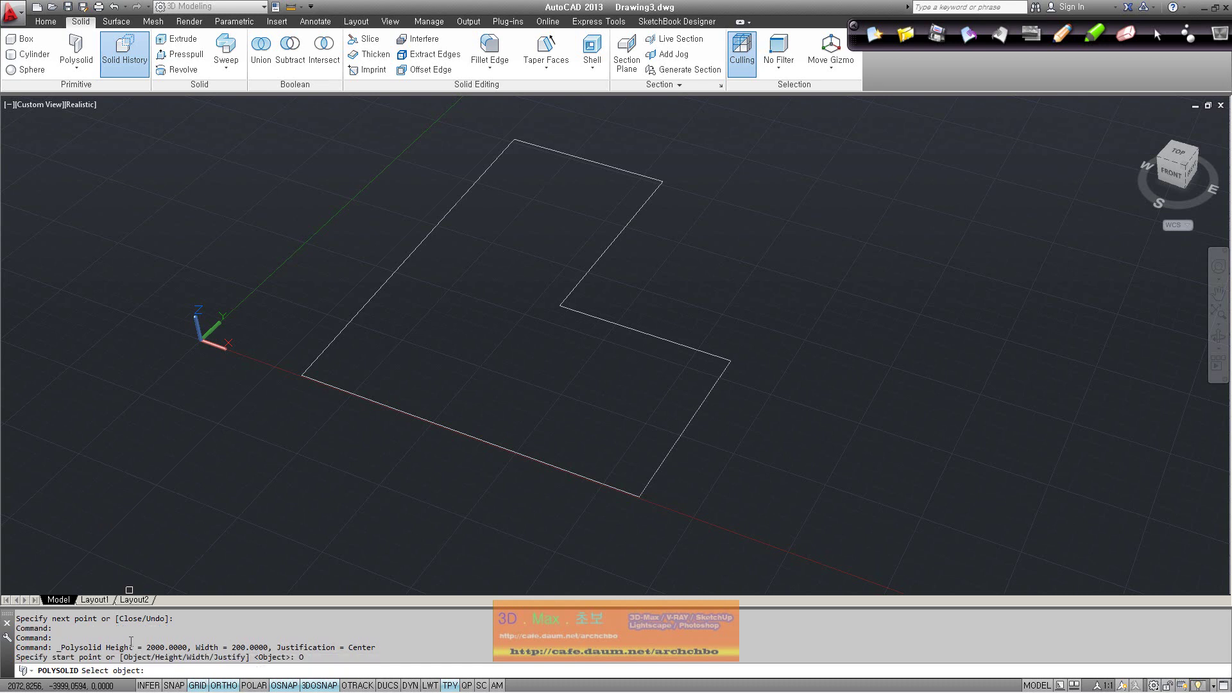
click(478, 443)
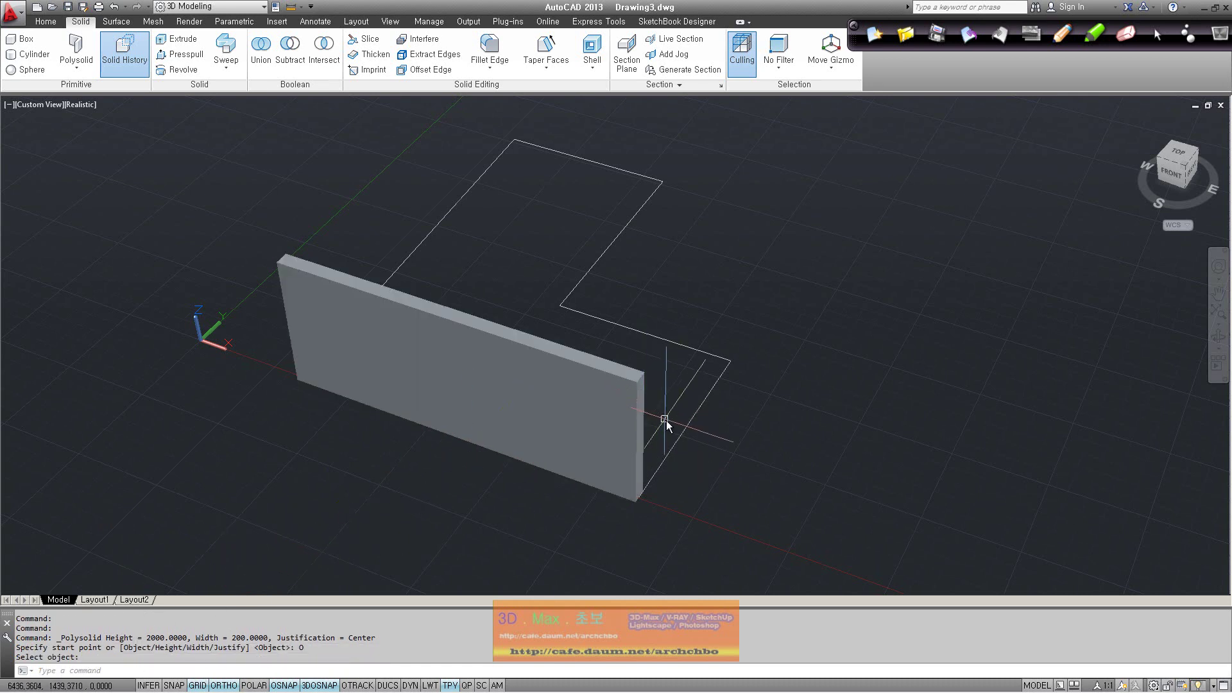
key(Return)
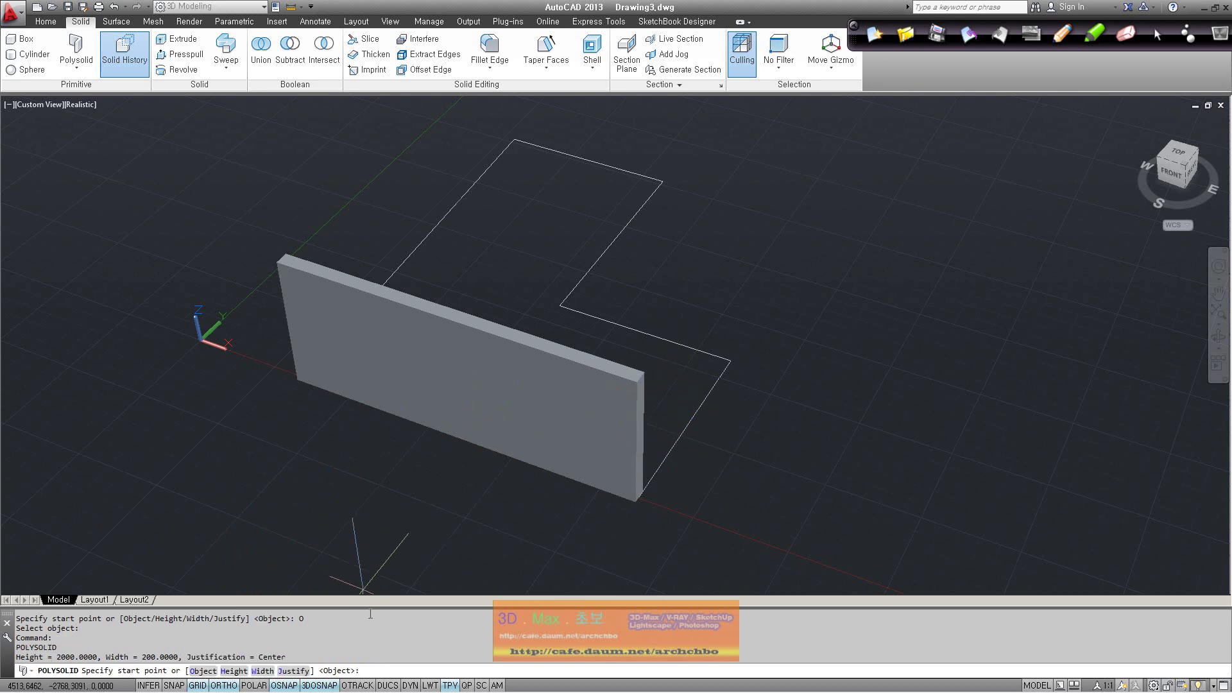
click(203, 670)
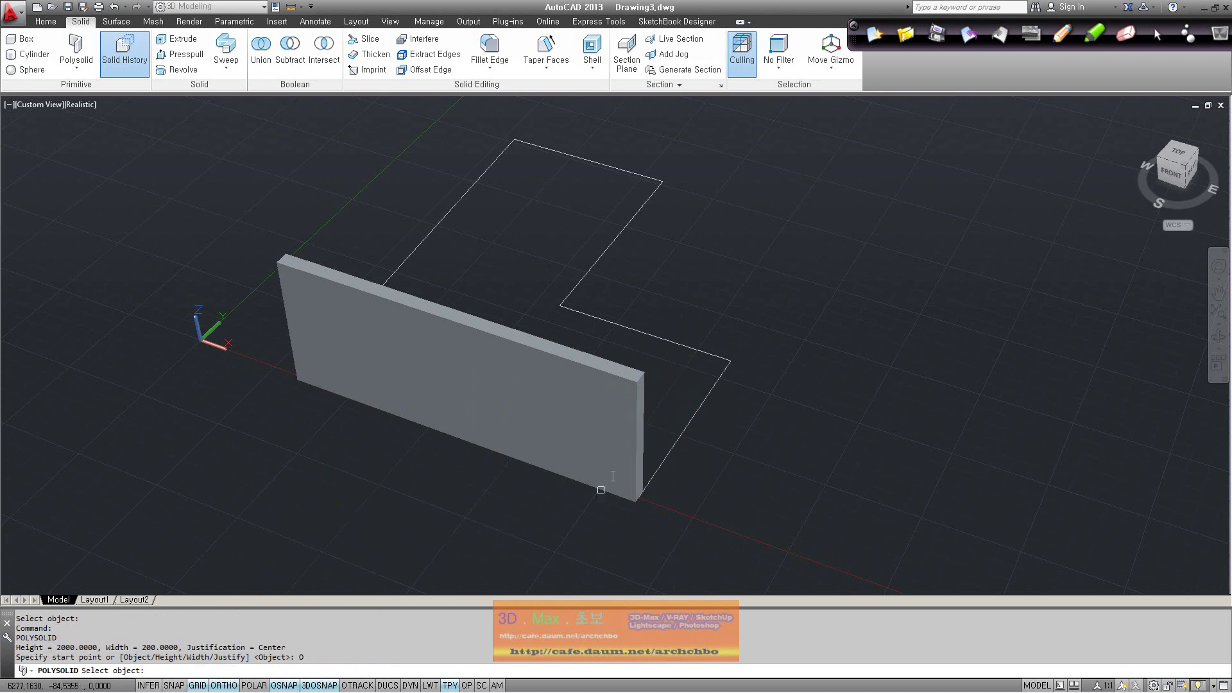
click(666, 464)
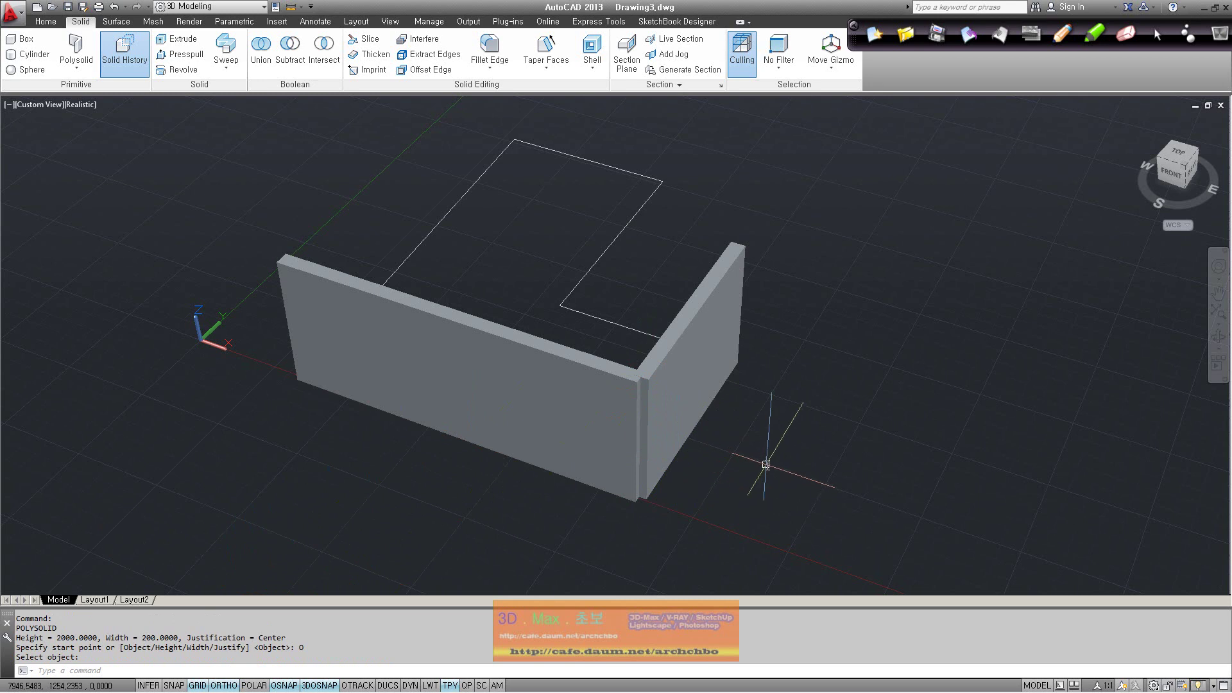
click(619, 324)
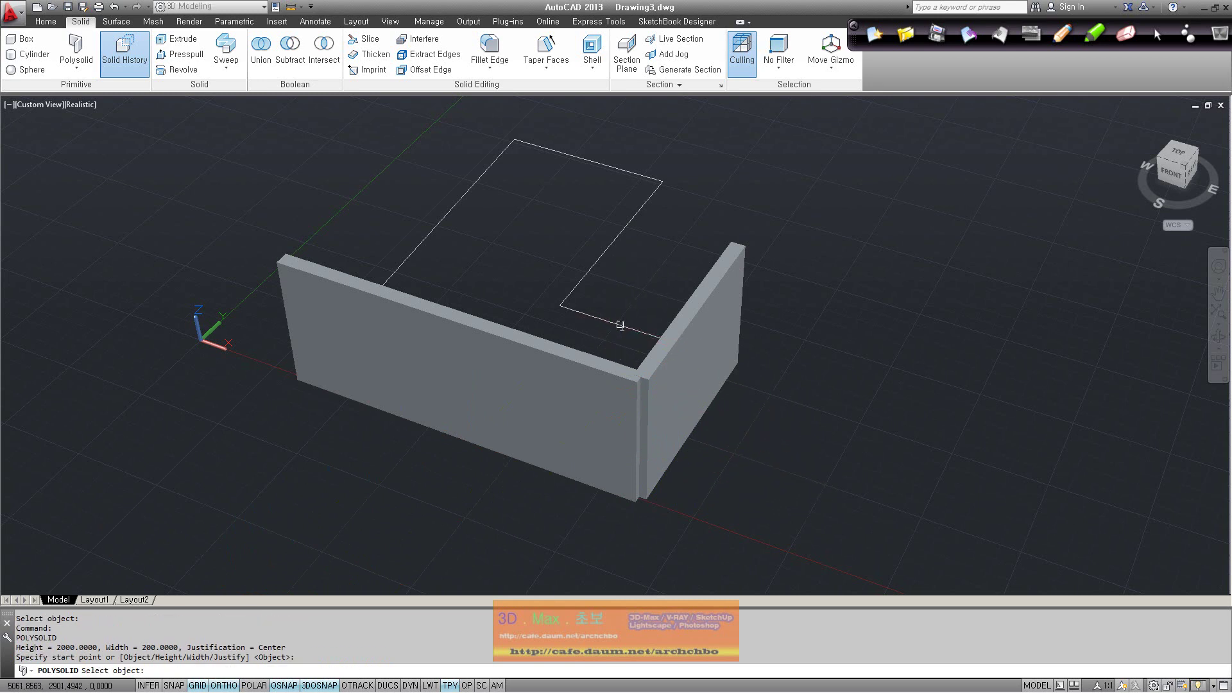
Convert the remaining three outline lines into walls and pan to view the enclosure.
key(Return)
key(Return)
click(649, 197)
key(Return)
key(Return)
click(558, 154)
key(Return)
key(Return)
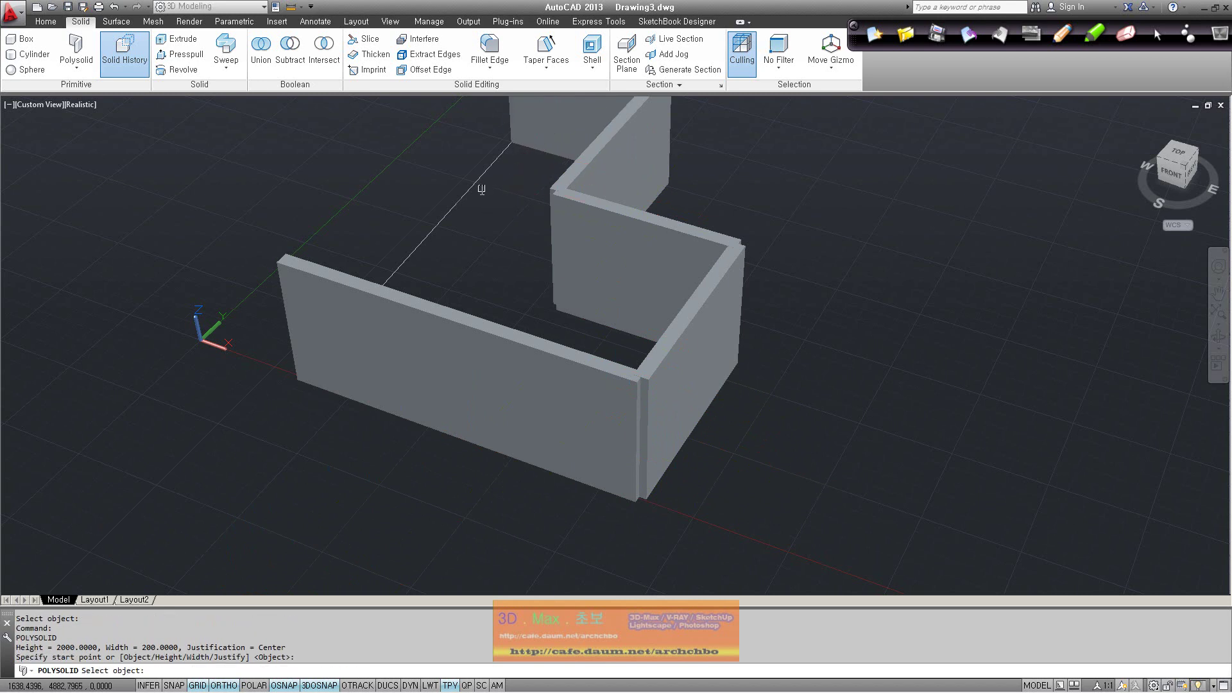
click(480, 187)
key(Return)
mouse_move(619, 344)
middle_down()
mouse_move(432, 344)
mouse_move(352, 363)
middle_up()
scroll(473, 372, down, 1)
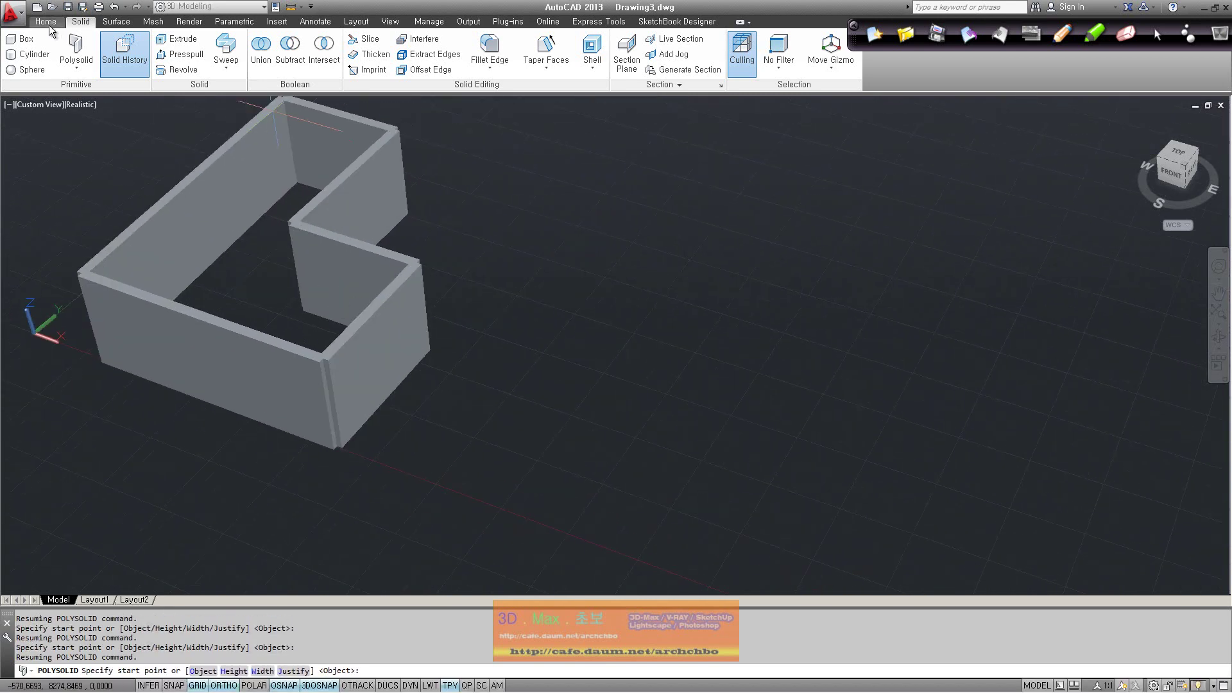
Draw an eight-segment L-shaped outline from lines beside the existing walls.
click(45, 21)
click(320, 54)
click(557, 463)
click(823, 555)
click(902, 403)
click(781, 364)
click(721, 458)
click(751, 198)
click(545, 189)
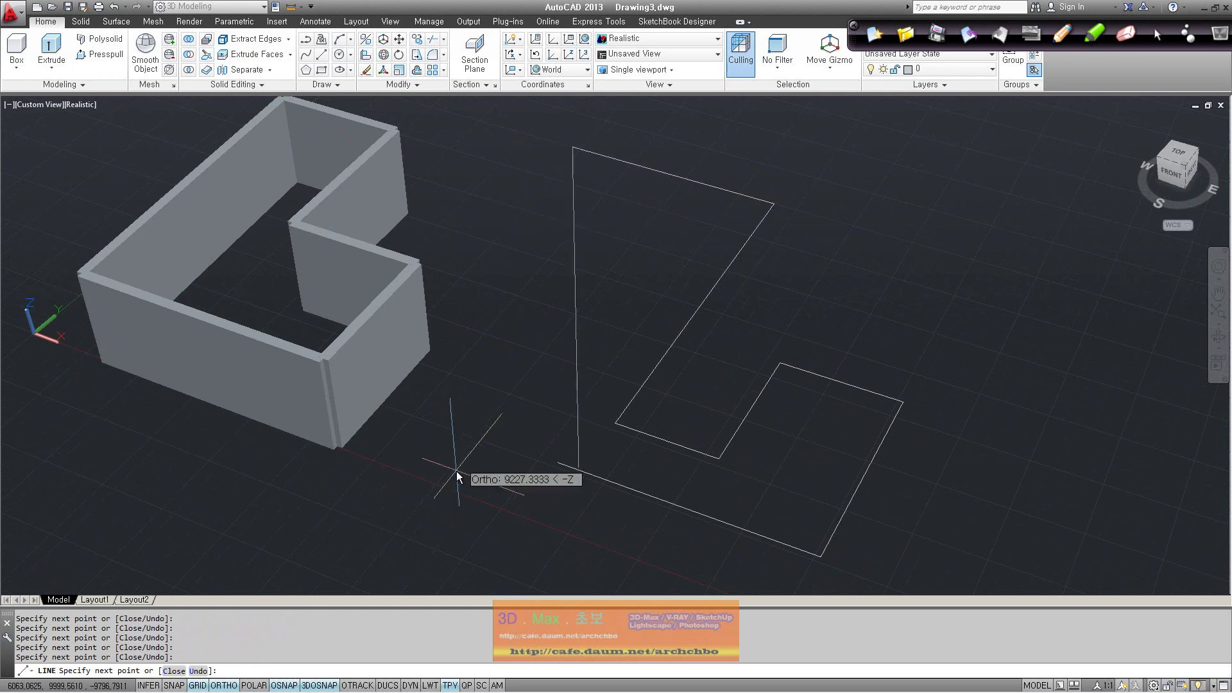
click(549, 462)
key(Escape)
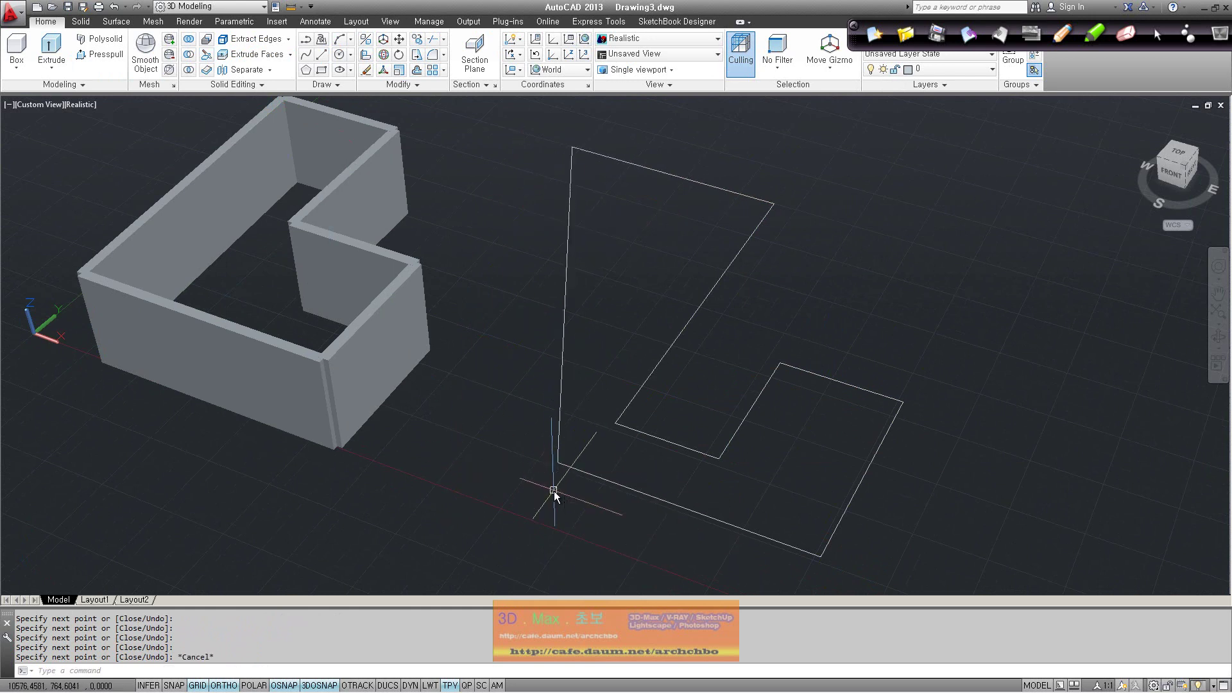
Run JOIN and window-select all eight segments of the new outline.
text(j)
key(Return)
middle_drag(547, 475, 480, 482)
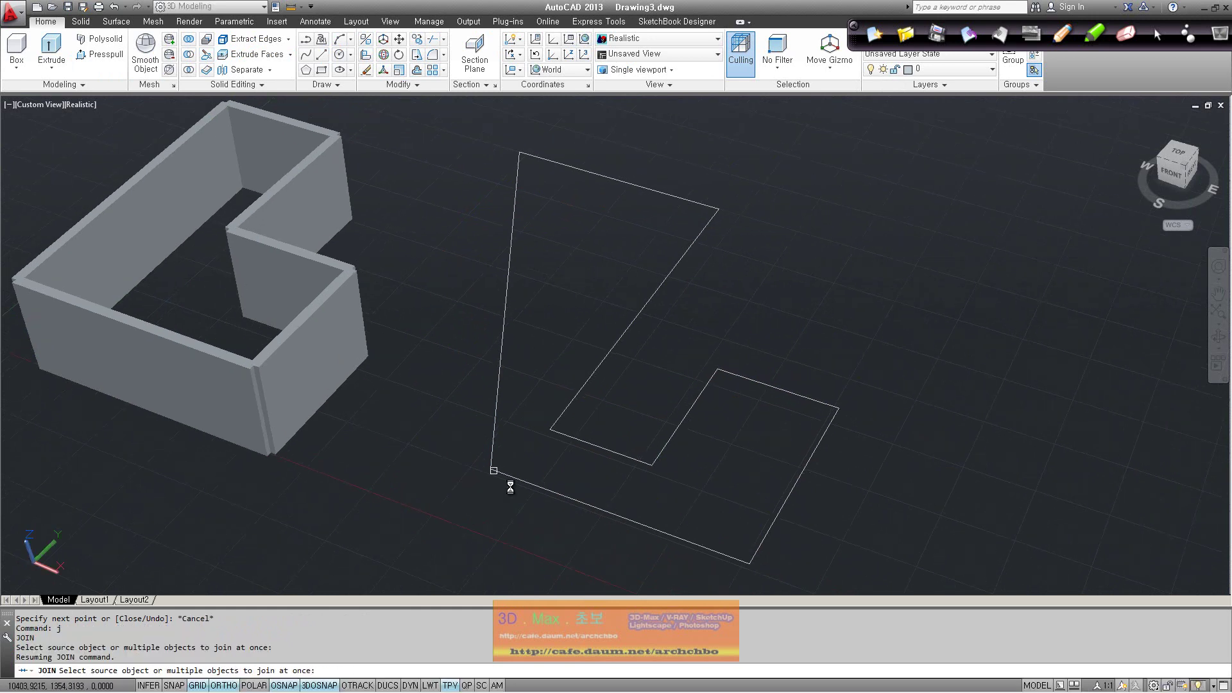
click(854, 566)
Finish the join and turn the closed polyline into polysolid walls via Polysolid's Object option.
key(Return)
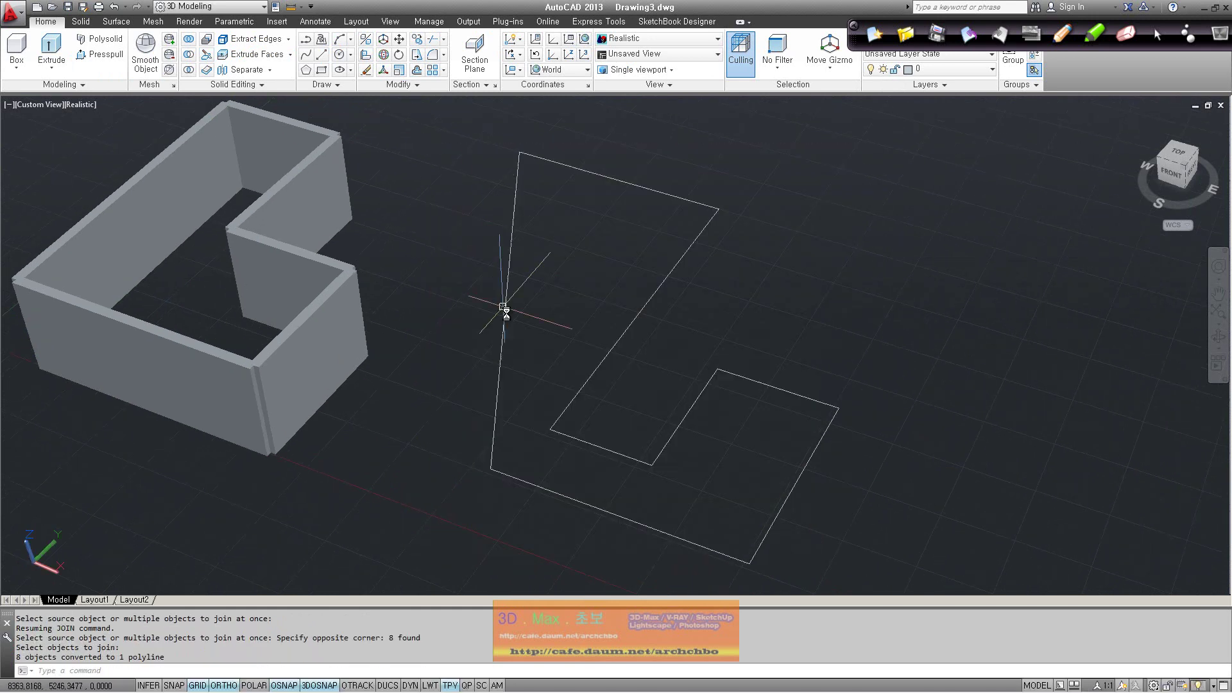
click(88, 25)
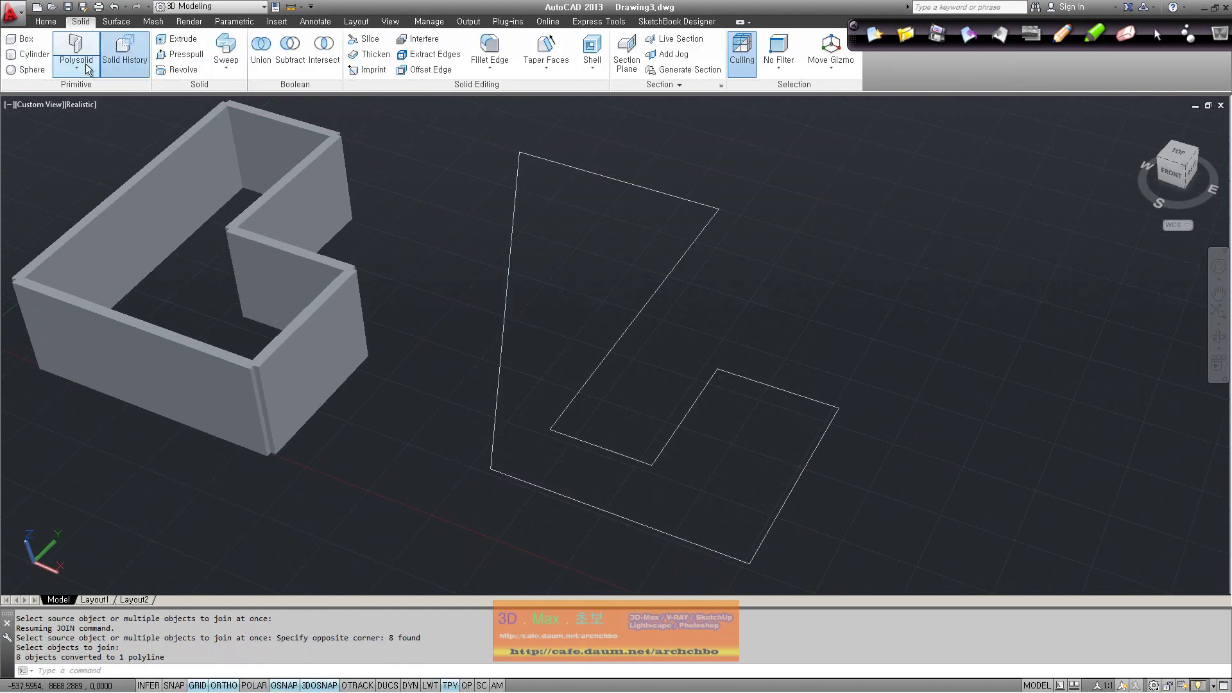
click(97, 68)
click(90, 90)
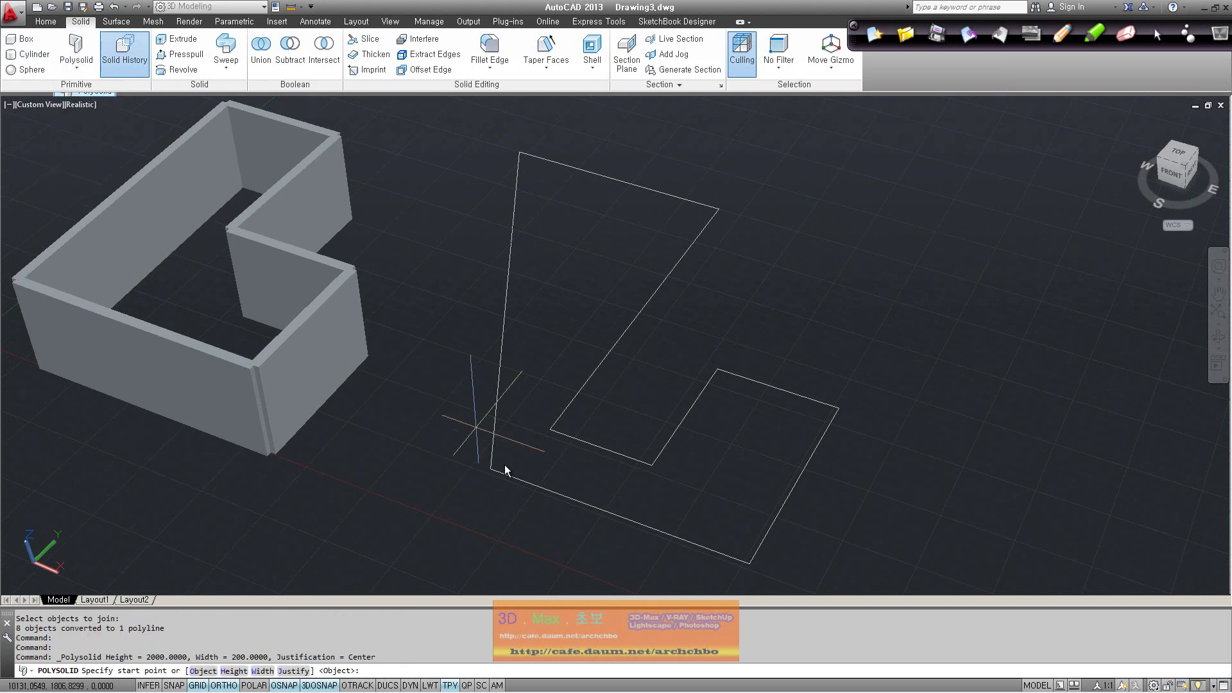
click(204, 671)
click(589, 505)
Cancel the running command and minimize the Drawing3 window.
scroll(440, 506, down, 1)
scroll(437, 506, down, 1)
scroll(436, 506, down, 1)
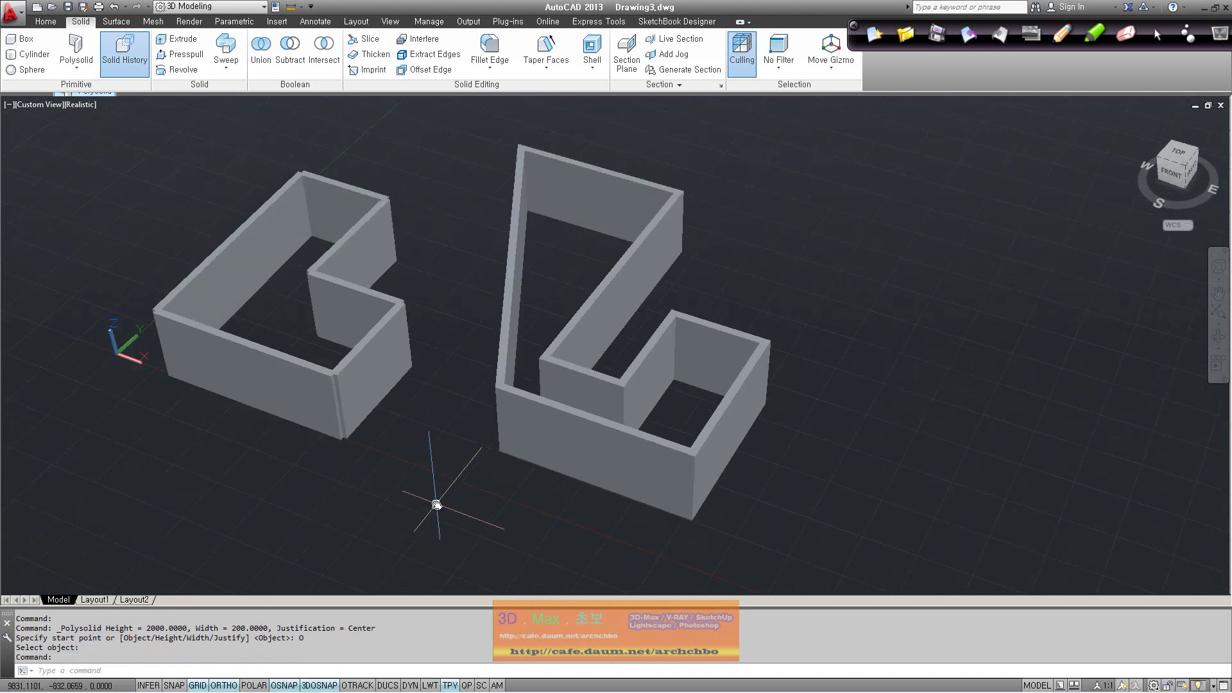
key(Escape)
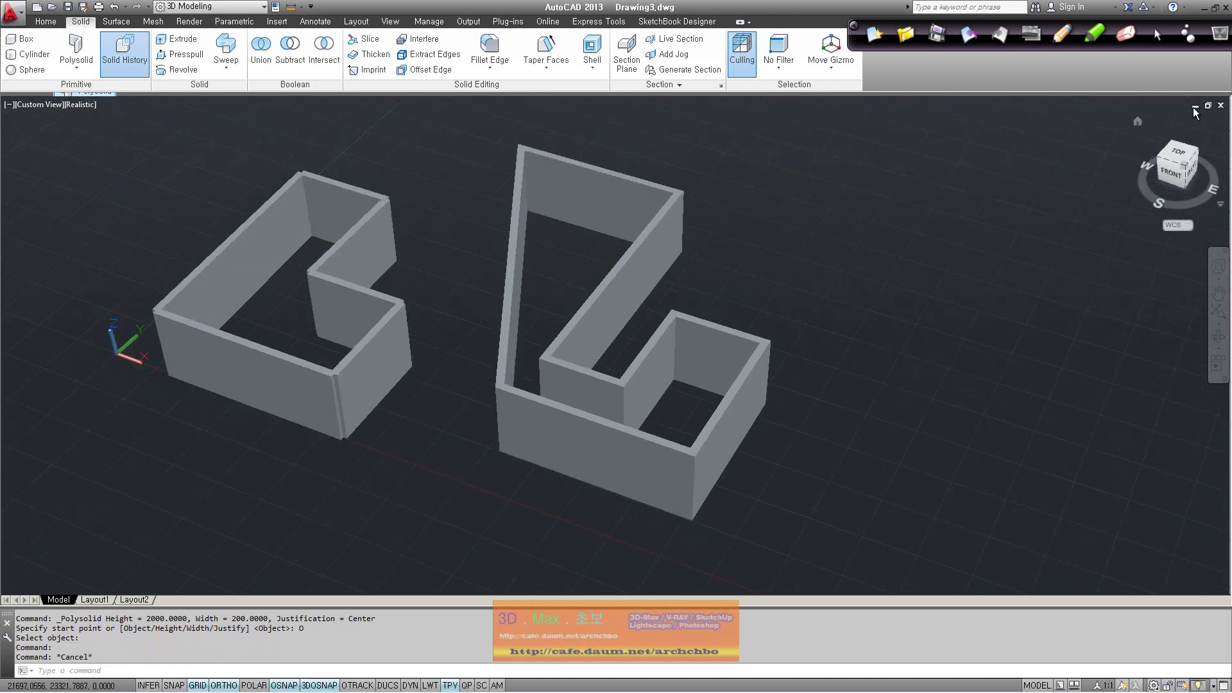
click(1194, 107)
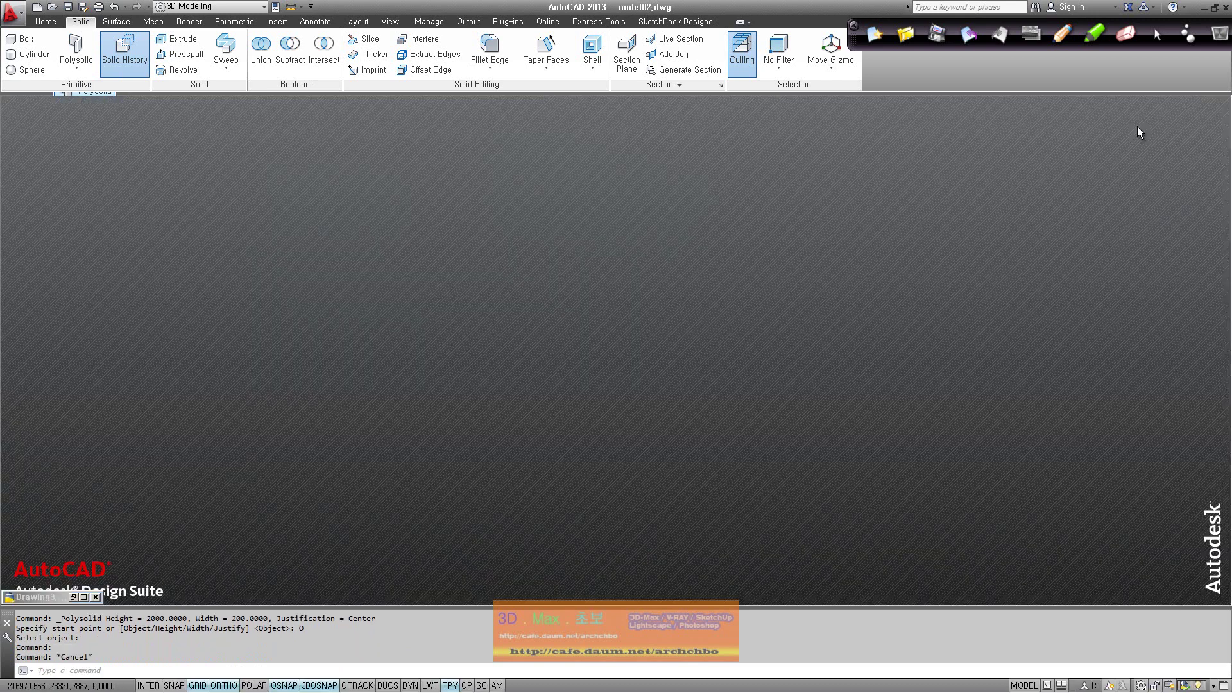
Re-minimize Drawing3, shrink the command history, and restore the motel02 window.
click(84, 597)
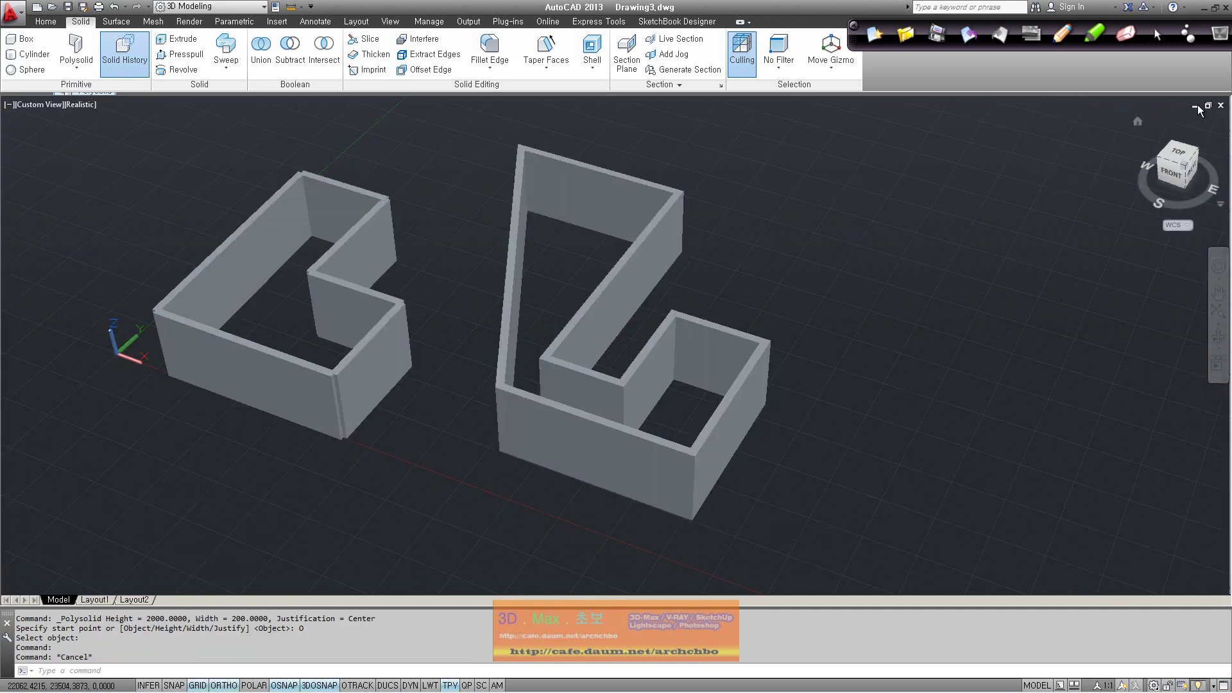
click(1194, 105)
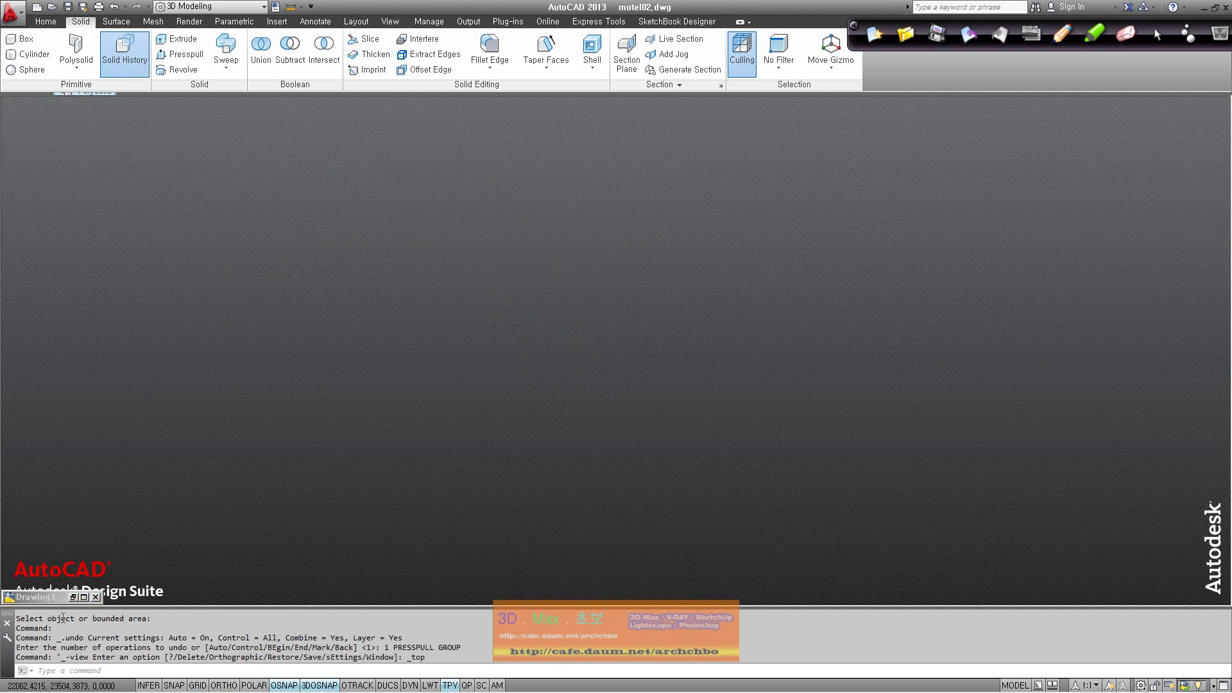
drag(152, 606, 151, 638)
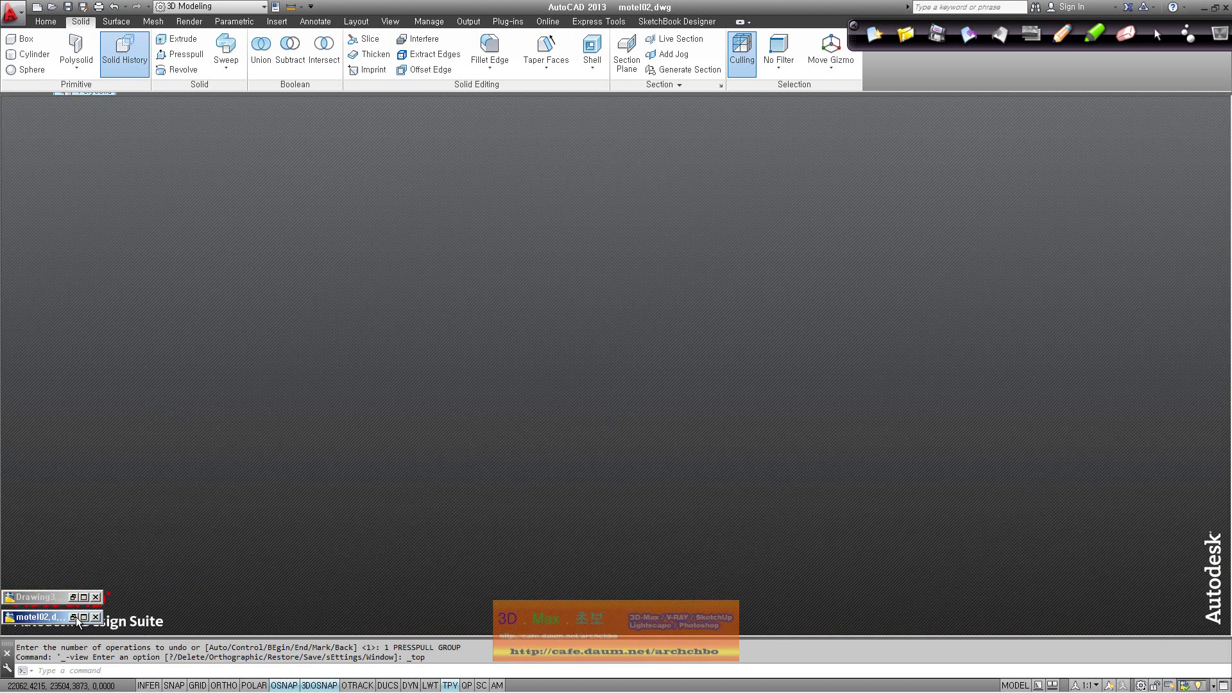
click(76, 618)
Zoom into the ROOM - A units, then start JOIN on three wall objects and cancel it.
scroll(458, 404, up, 2)
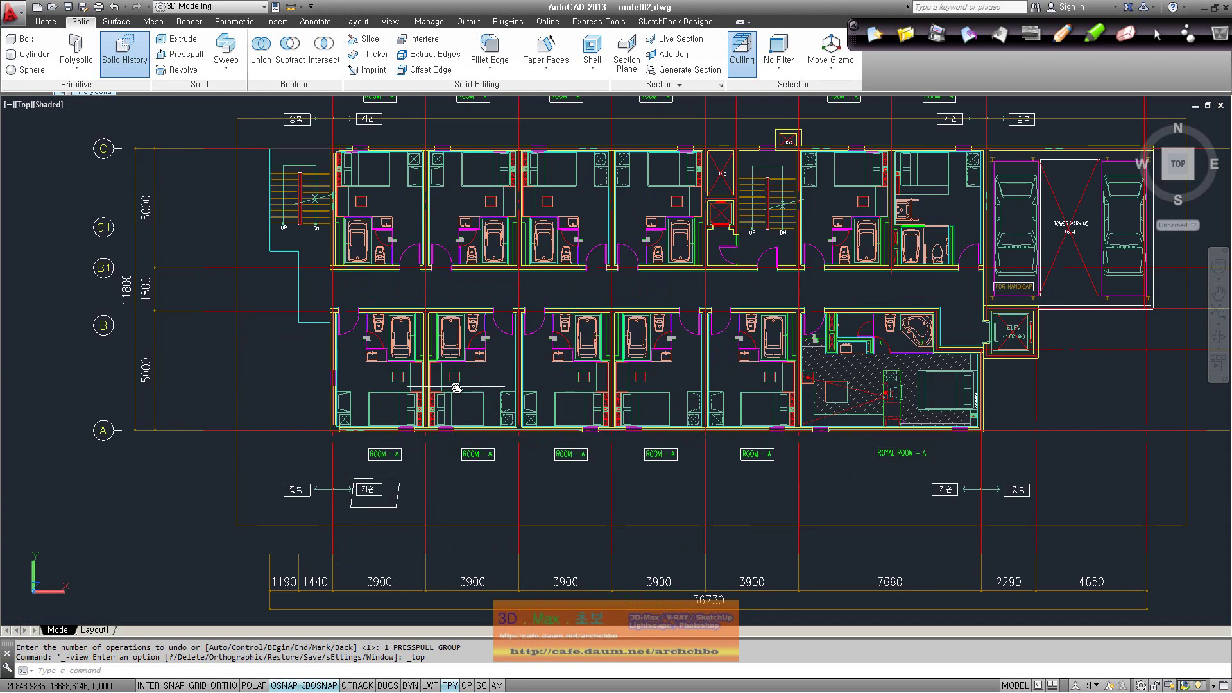
scroll(446, 379, up, 2)
scroll(397, 359, up, 2)
scroll(395, 356, up, 2)
scroll(523, 311, down, 1)
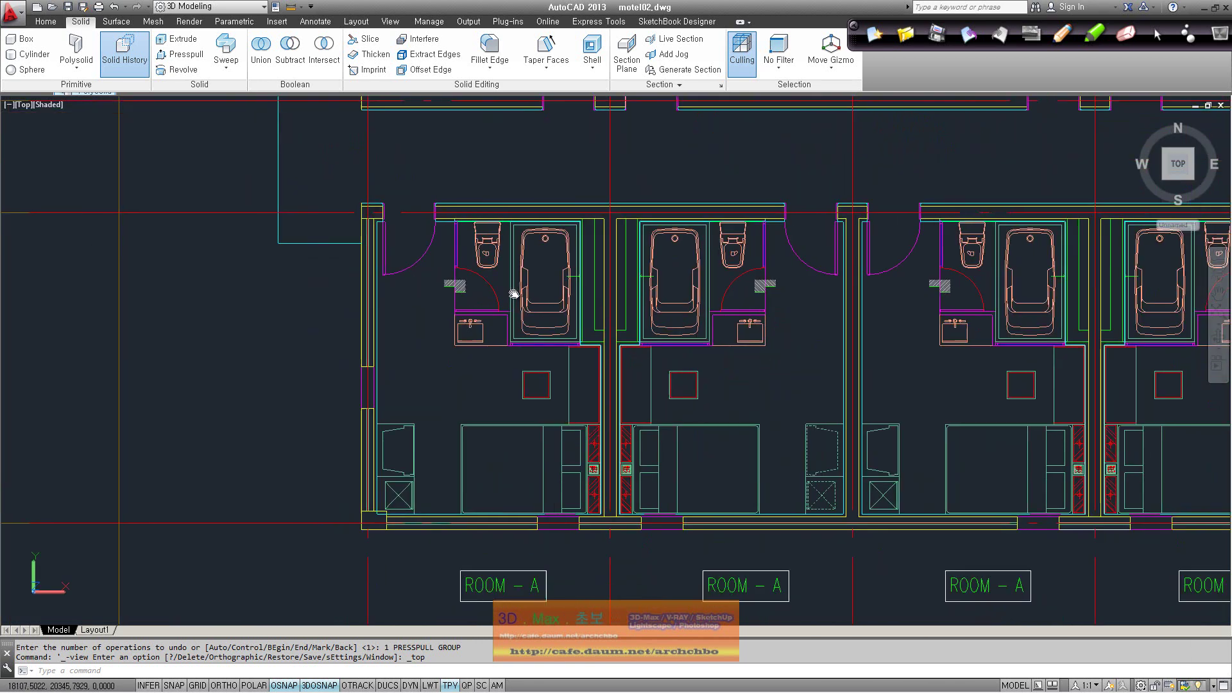
scroll(337, 286, down, 1)
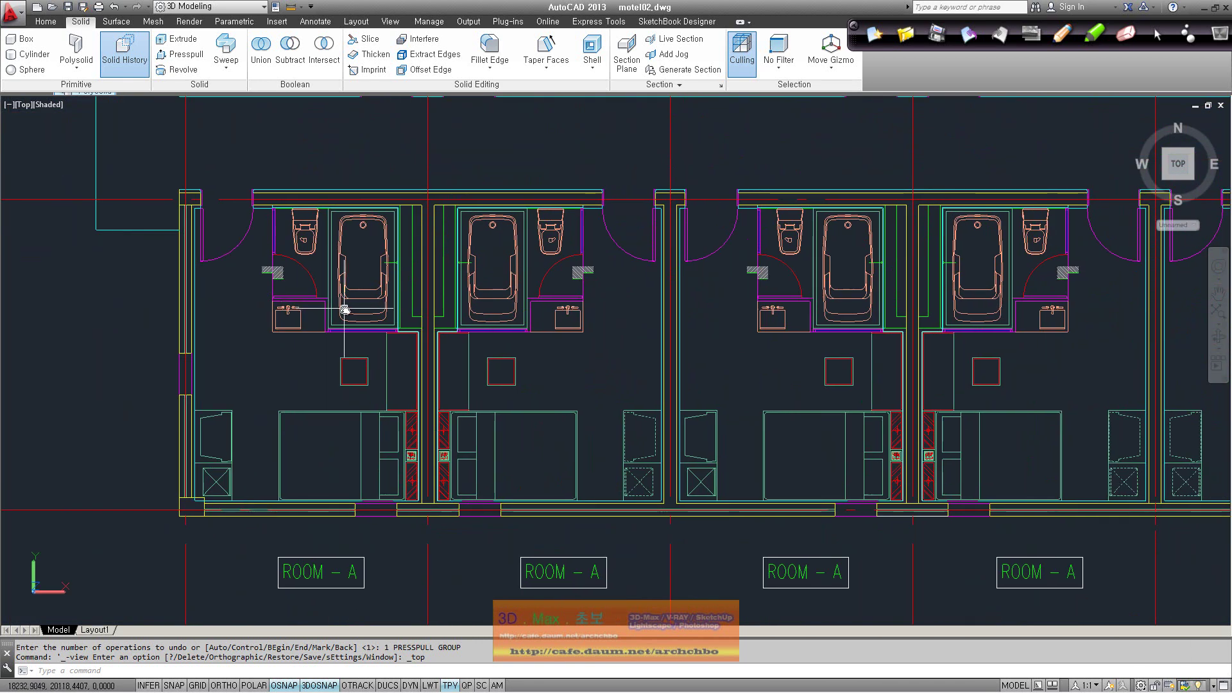
text(l)
key(Return)
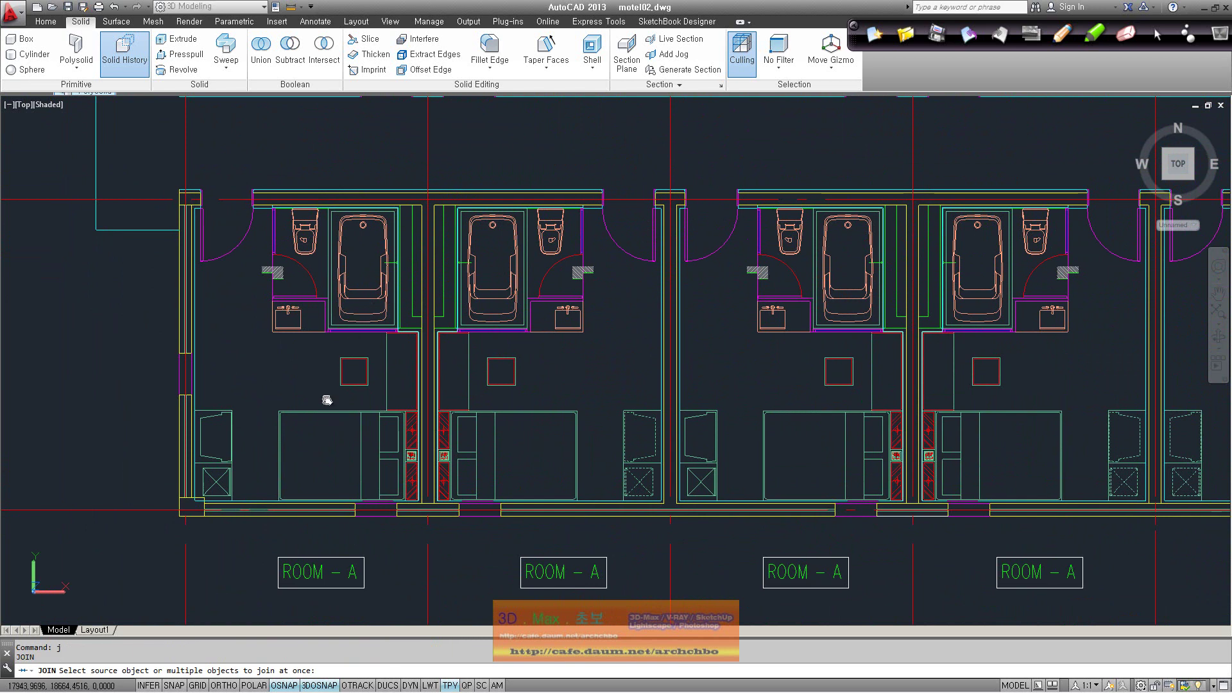
scroll(360, 257, up, 1)
scroll(264, 244, up, 2)
click(270, 258)
click(240, 284)
scroll(213, 274, up, 3)
click(220, 275)
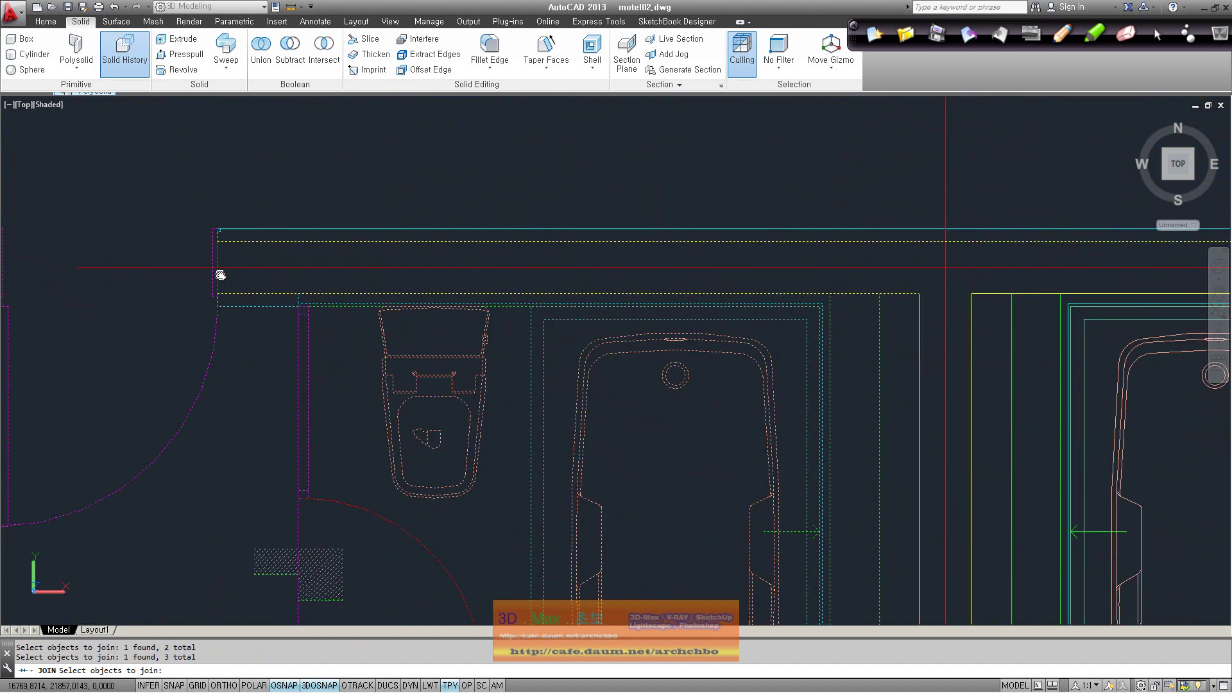
key(Escape)
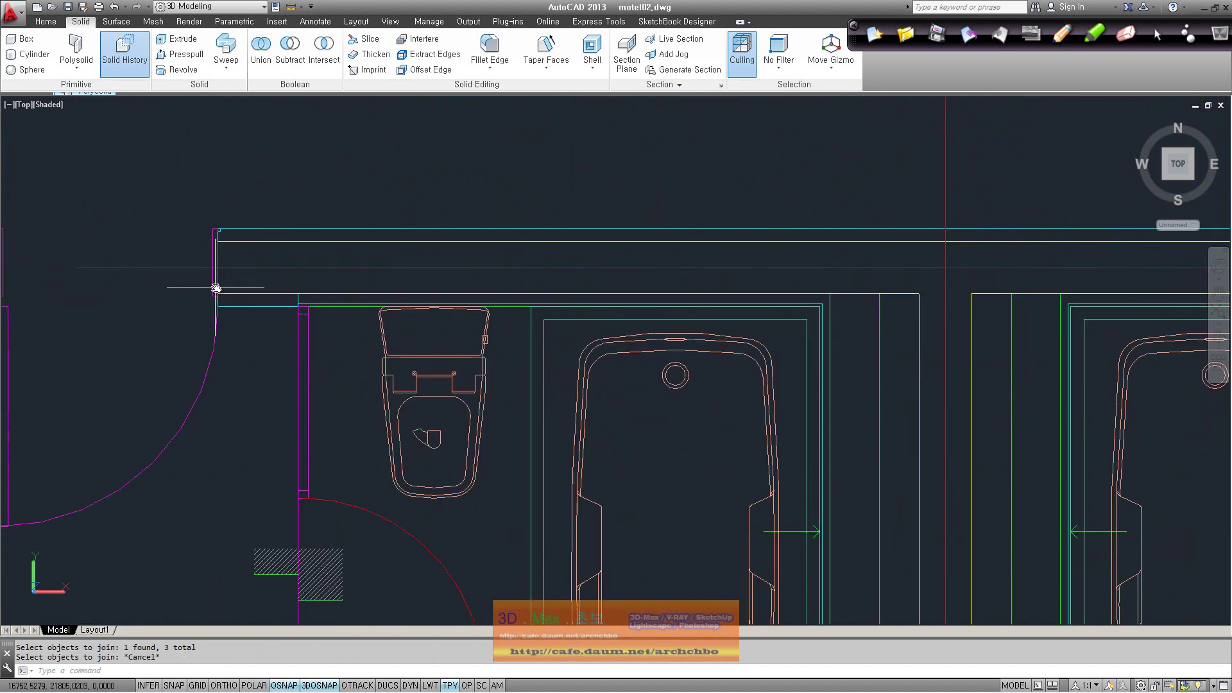
Erase the bathroom fixture block from one ROOM - A unit.
click(213, 288)
scroll(231, 303, down, 3)
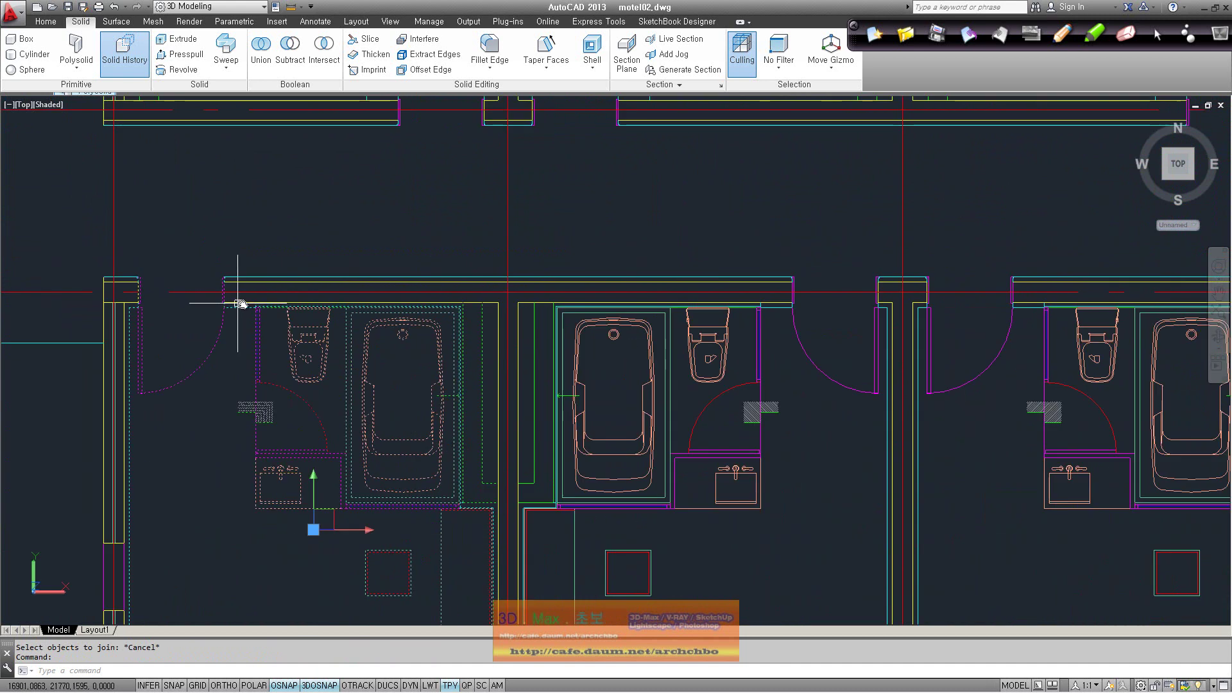
key(Delete)
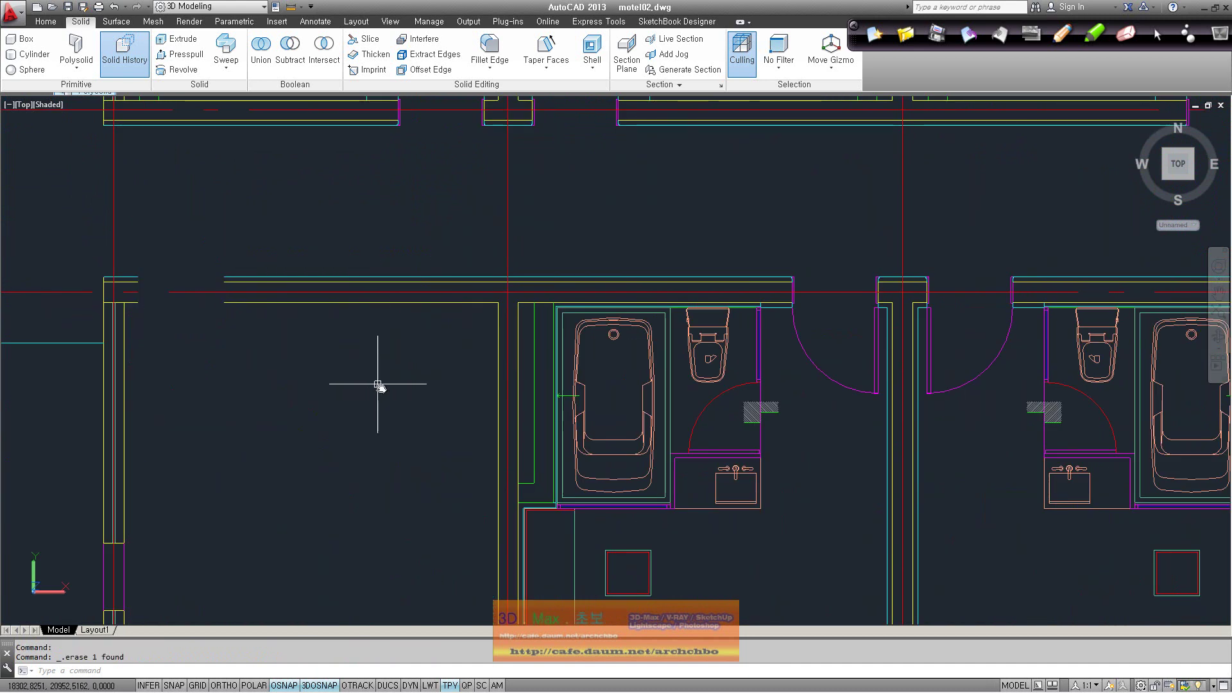
scroll(390, 311, down, 2)
scroll(297, 272, up, 2)
scroll(270, 242, up, 1)
scroll(270, 242, up, 1)
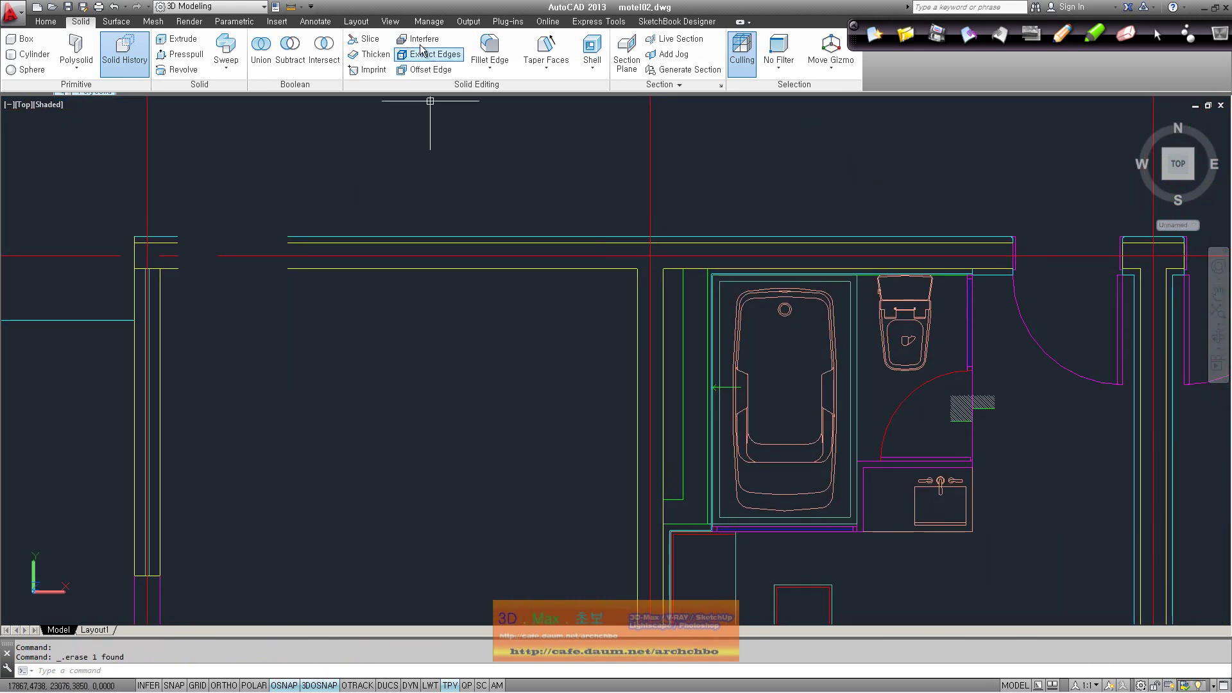
click(46, 22)
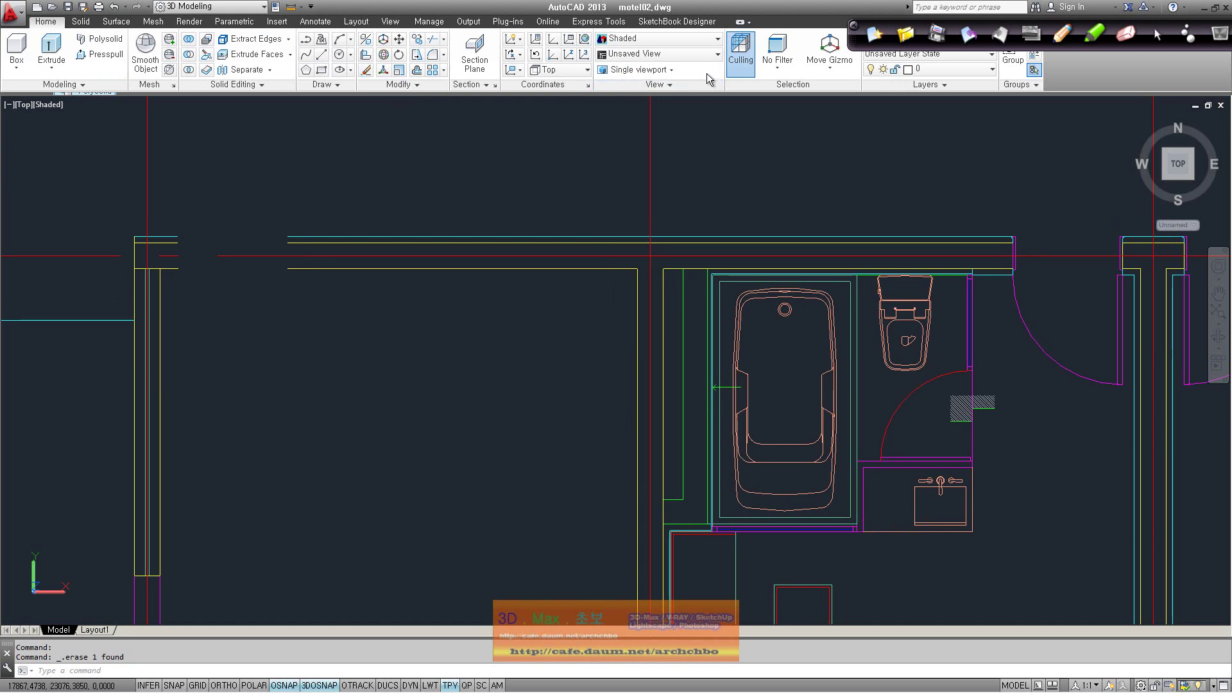
Check the wall line's layer in the Layers list without changing it.
click(988, 72)
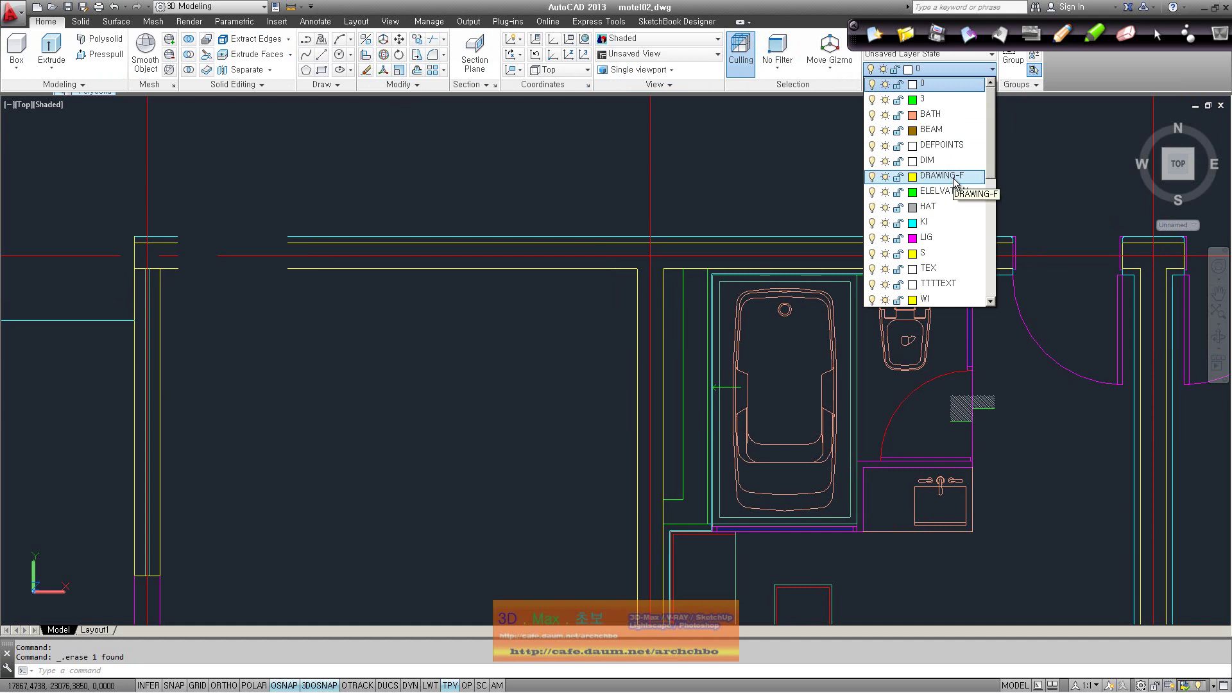
click(424, 331)
click(475, 286)
click(477, 276)
click(993, 70)
click(905, 159)
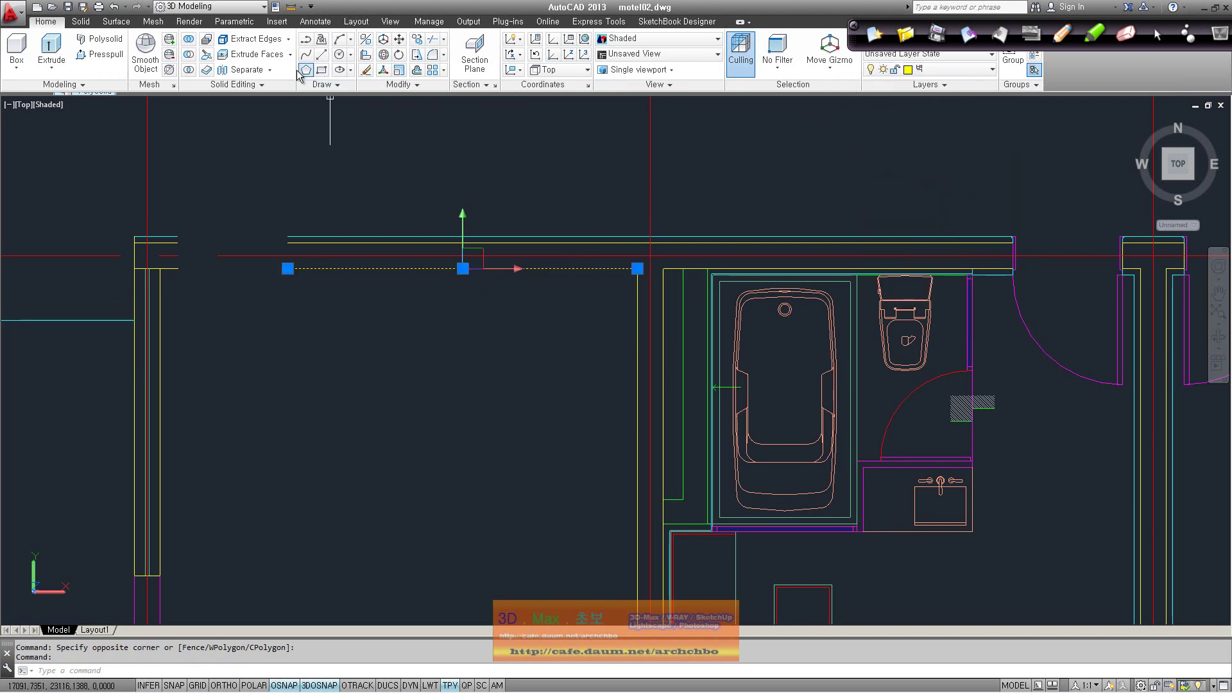
Make 벽 the current layer and draw short lines capping the open wall end.
click(321, 53)
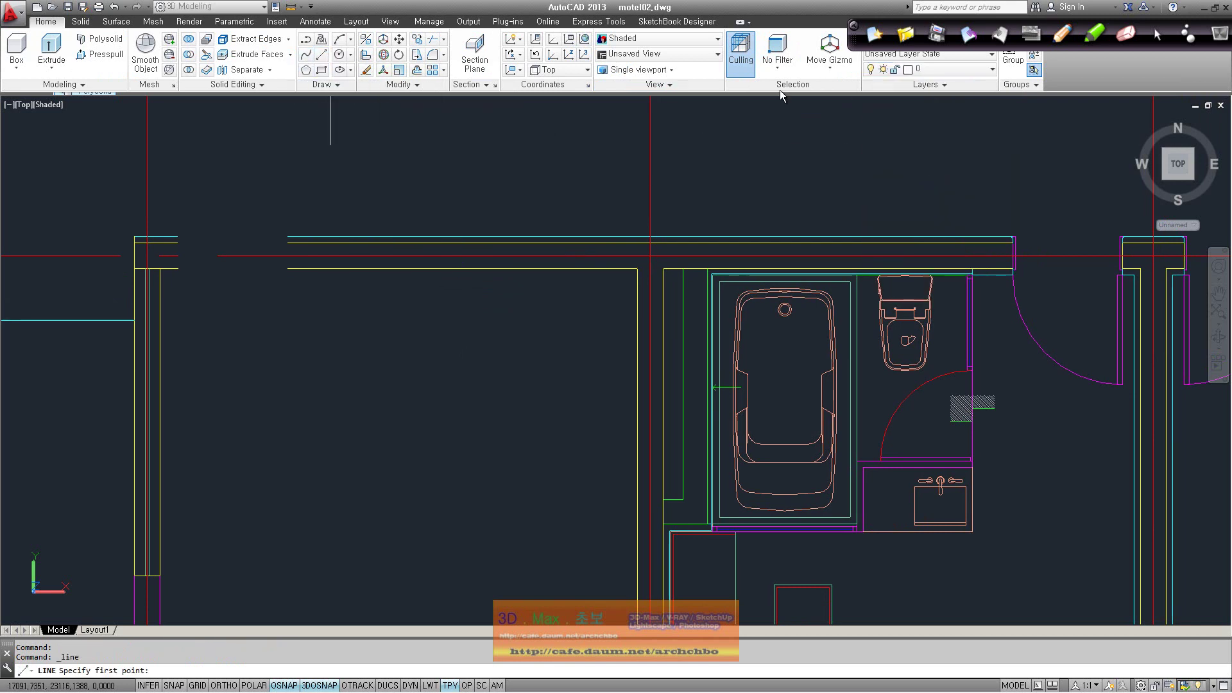
click(993, 69)
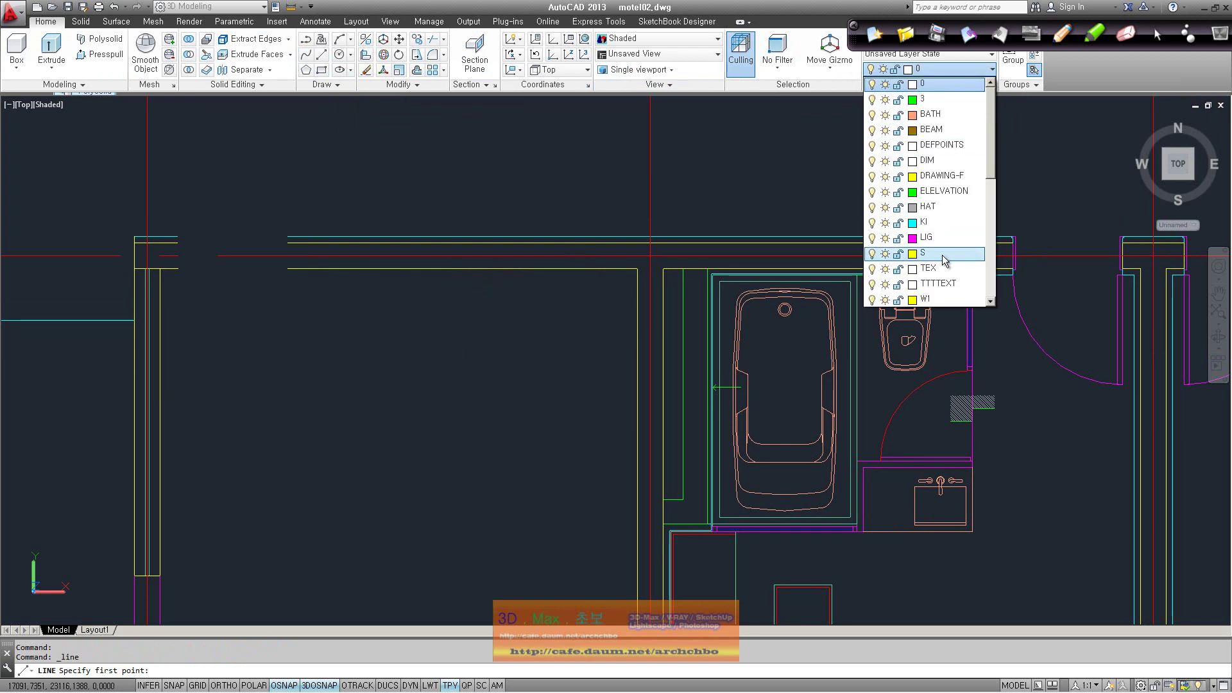
scroll(950, 252, down, 5)
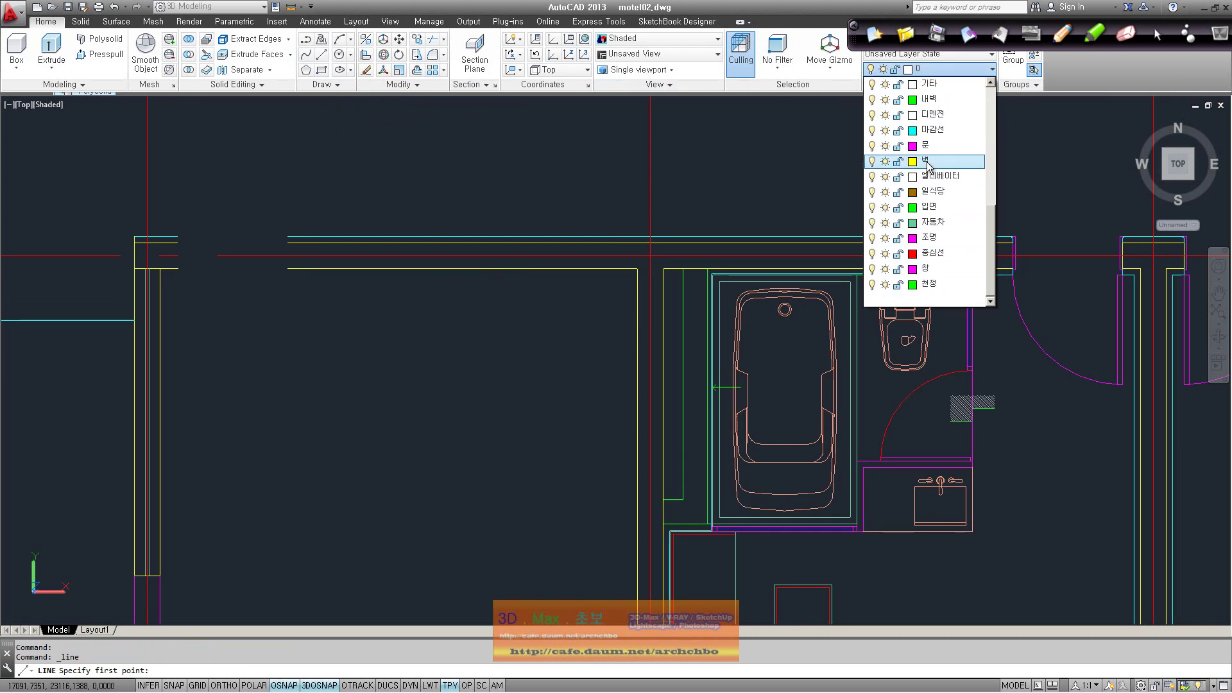
click(931, 166)
click(288, 243)
click(288, 268)
key(Return)
key(Return)
click(179, 268)
key(Return)
Join the left room's three short wall lines into one polyline.
mouse_move(206, 330)
middle_down()
mouse_move(289, 207)
mouse_move(288, 228)
middle_up()
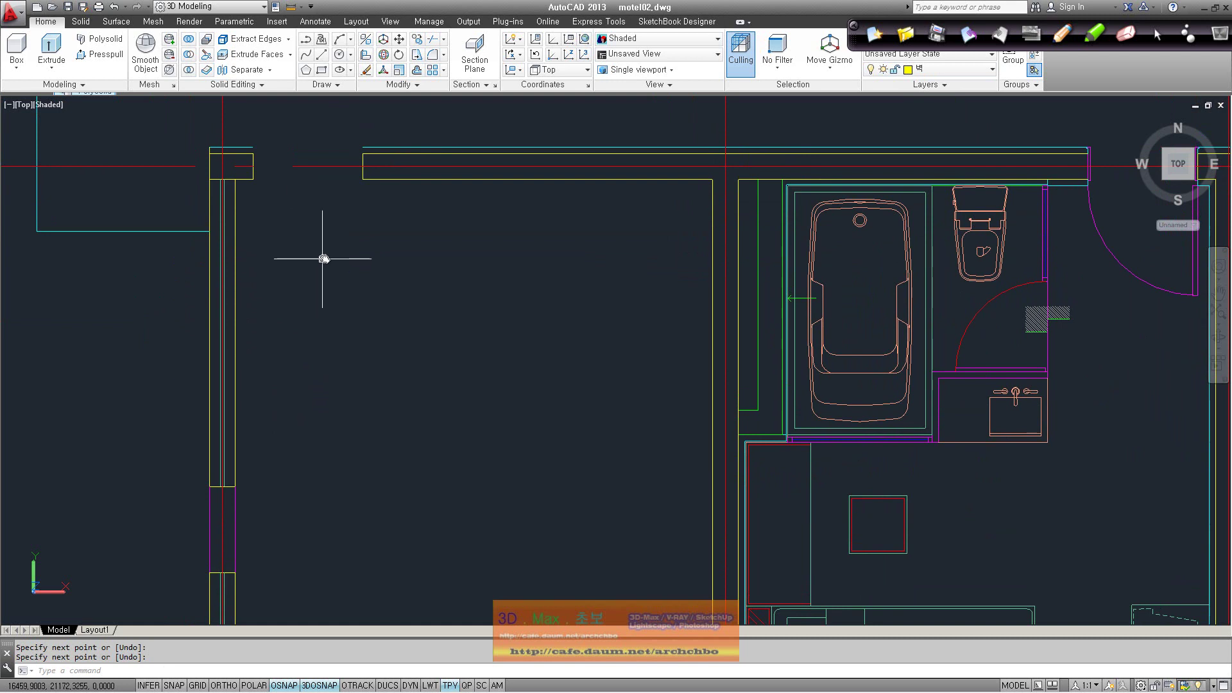
text(j)
key(Return)
click(253, 174)
click(245, 181)
click(242, 155)
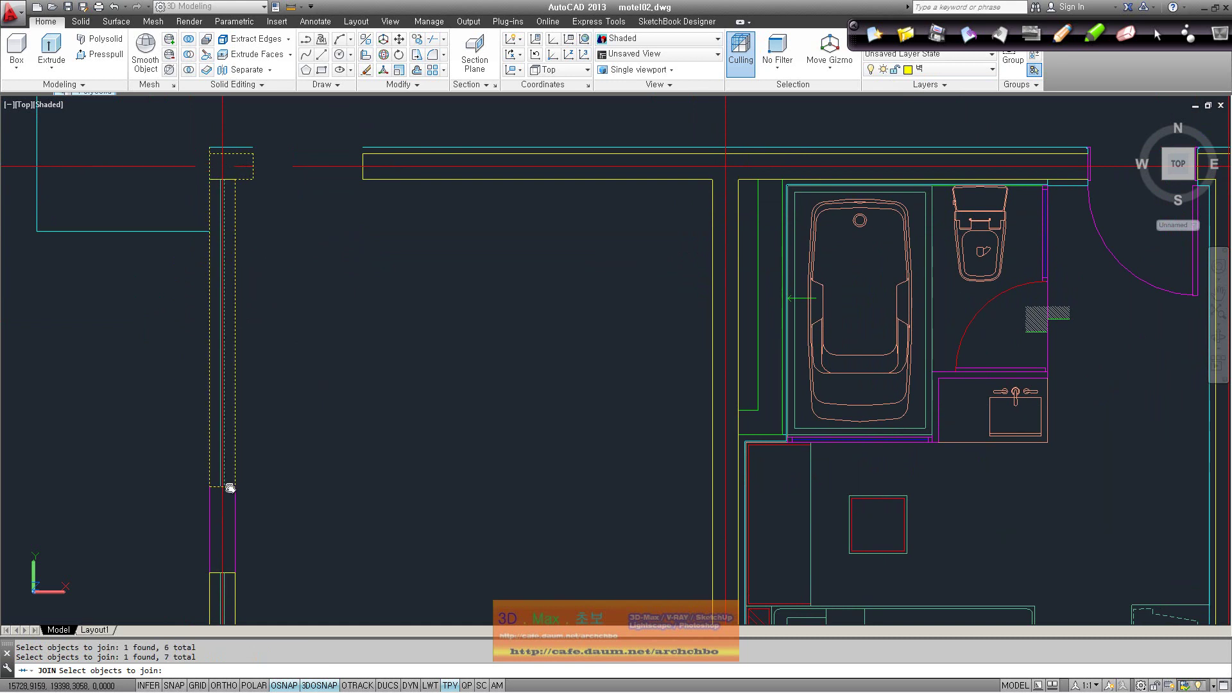
key(Return)
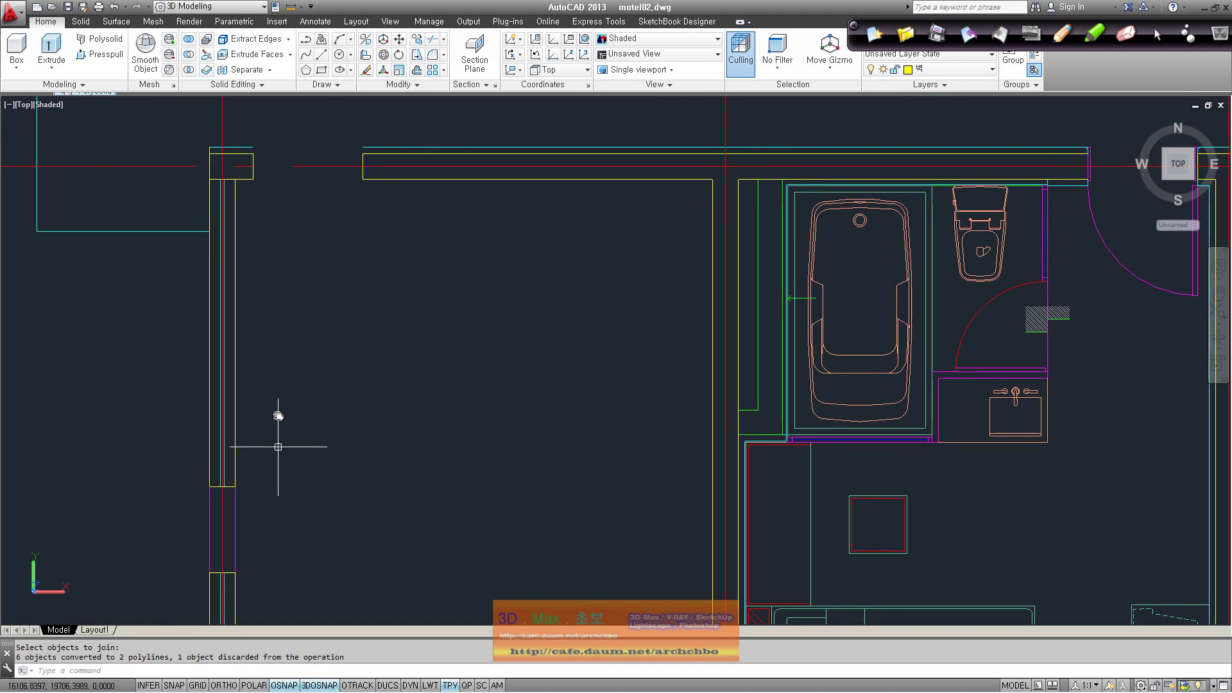
Start another join on the wall polyline and add the red line to it.
click(236, 319)
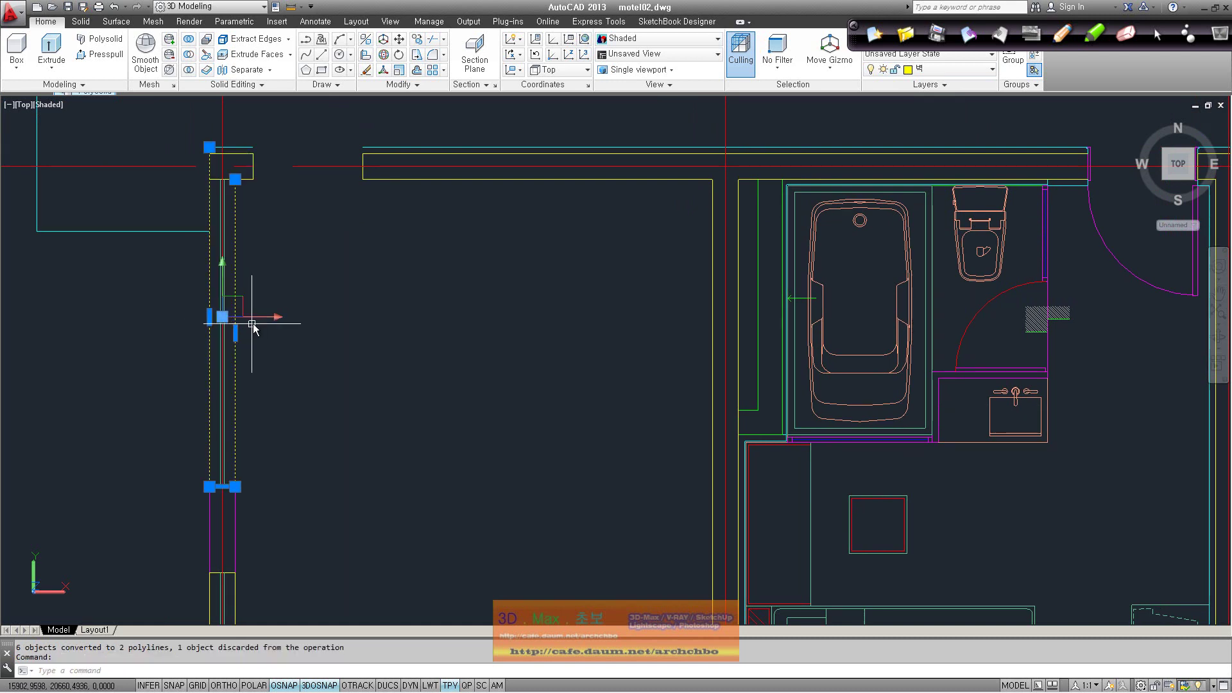
key(Return)
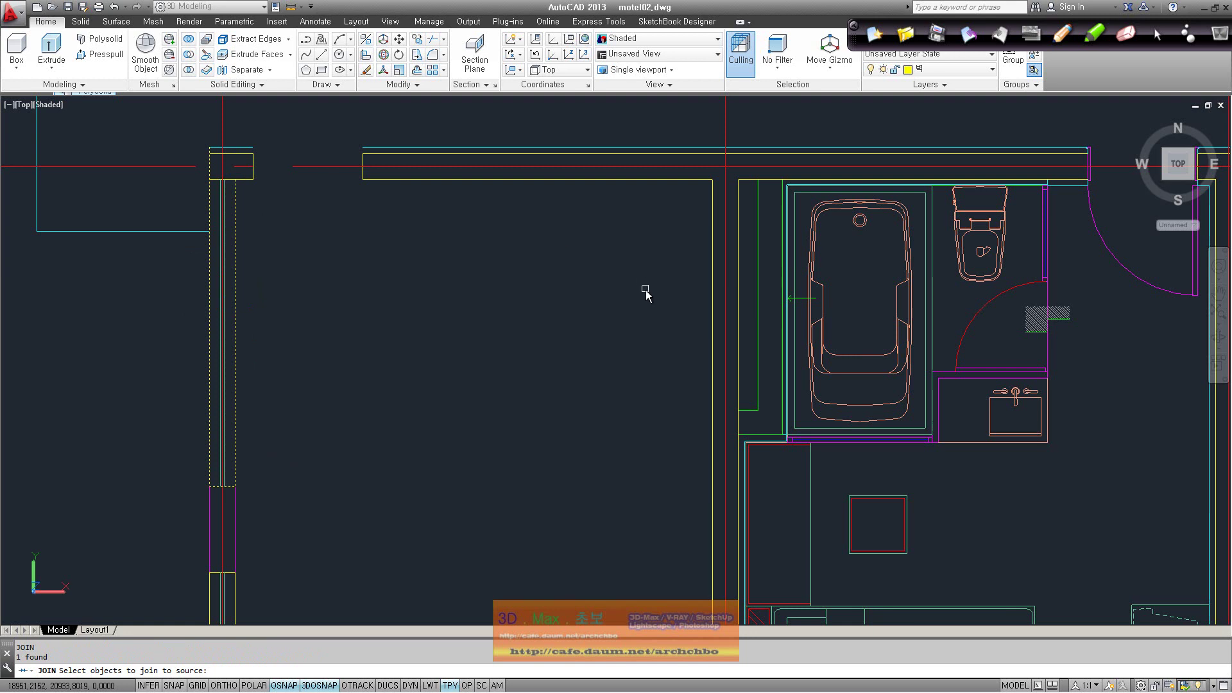
scroll(646, 296, down, 2)
scroll(529, 222, down, 1)
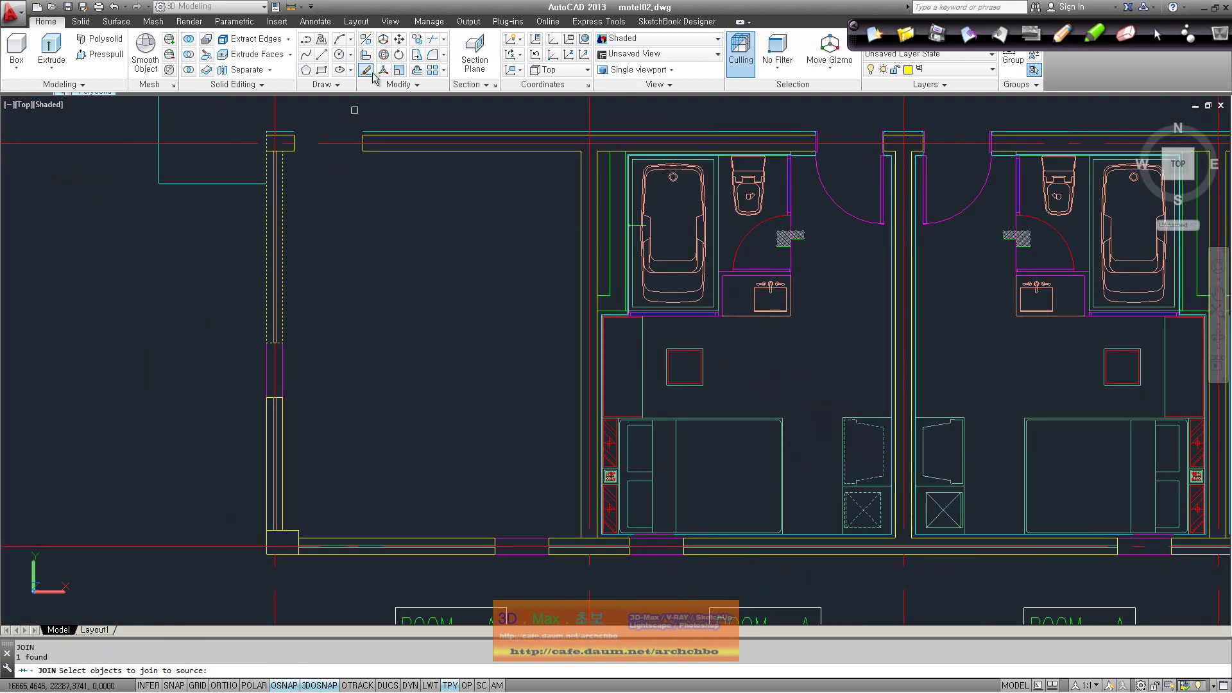
click(365, 146)
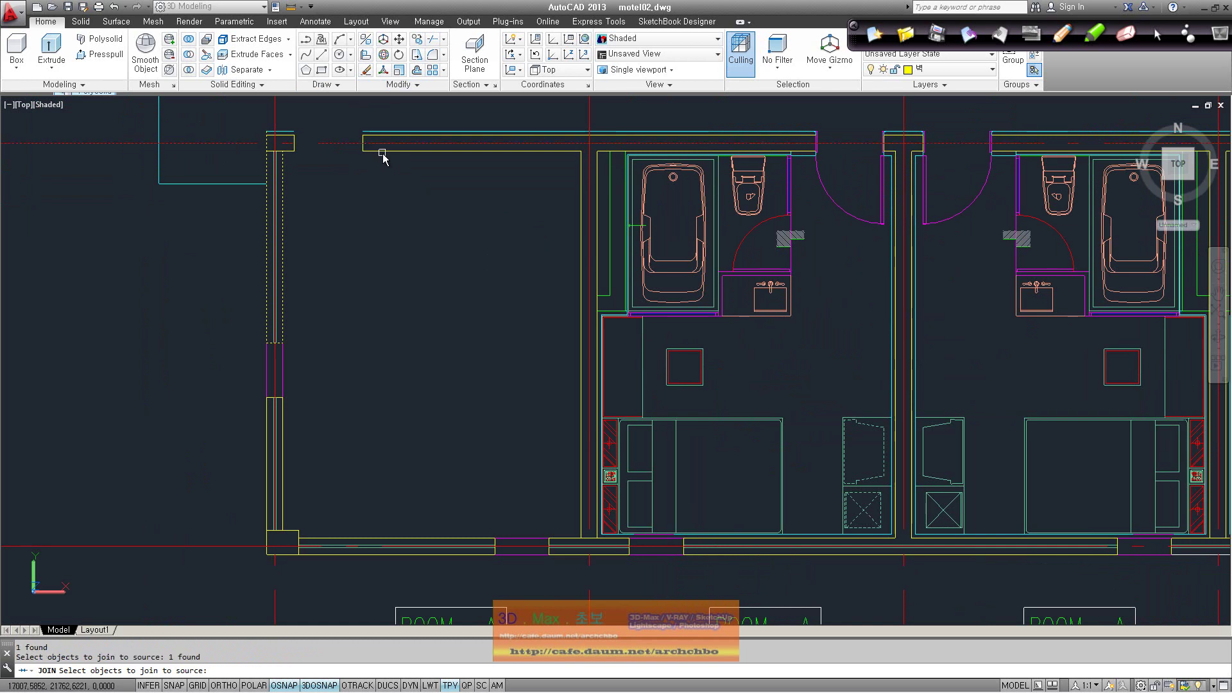
Finish the join and delete the bathroom fixtures block from the empty room.
key(Return)
click(384, 152)
scroll(375, 141, up, 3)
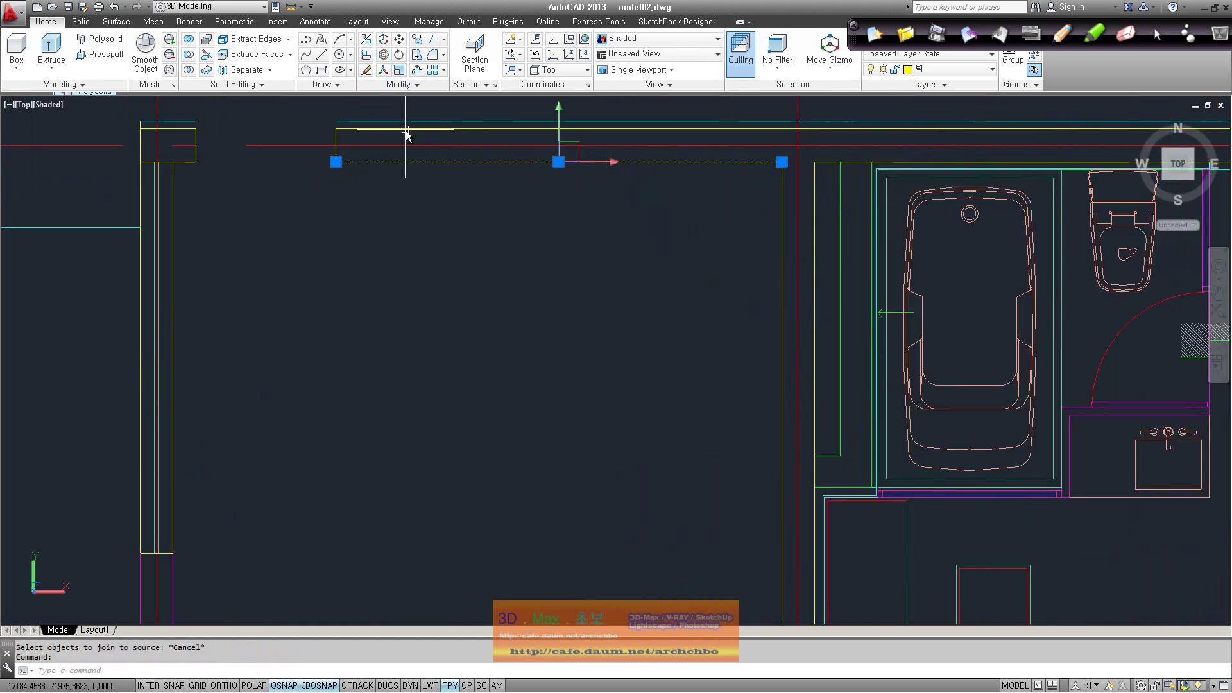
middle_drag(879, 177, 483, 207)
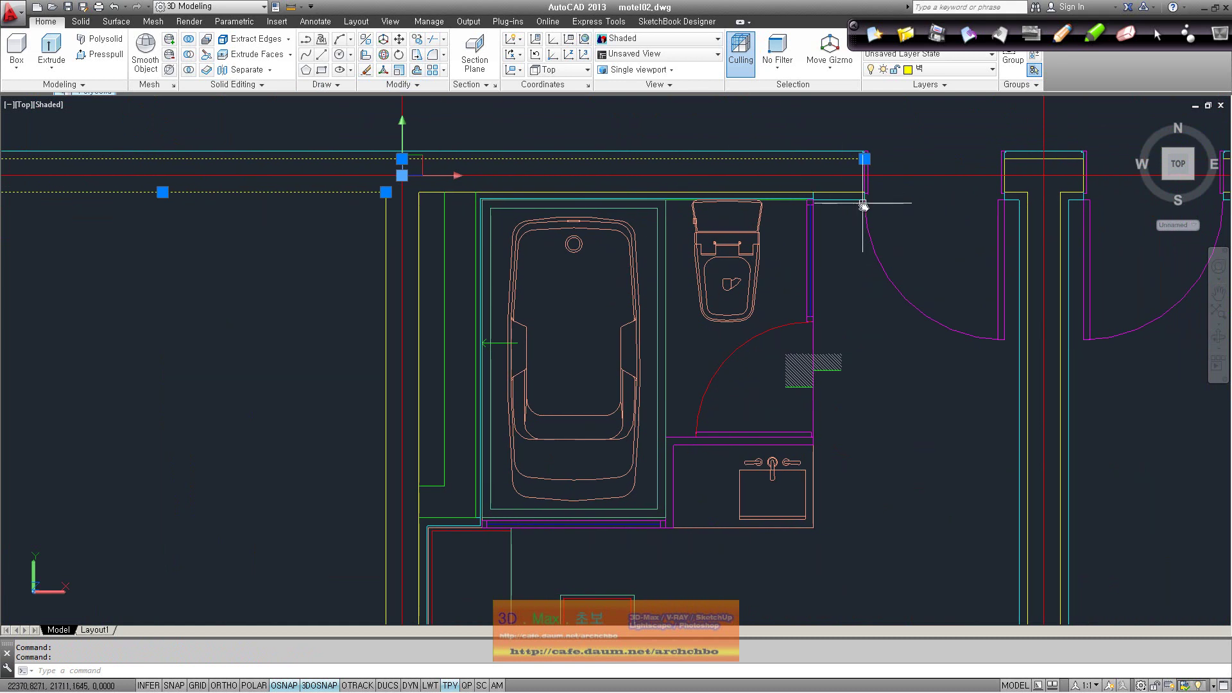
key(Escape)
click(876, 257)
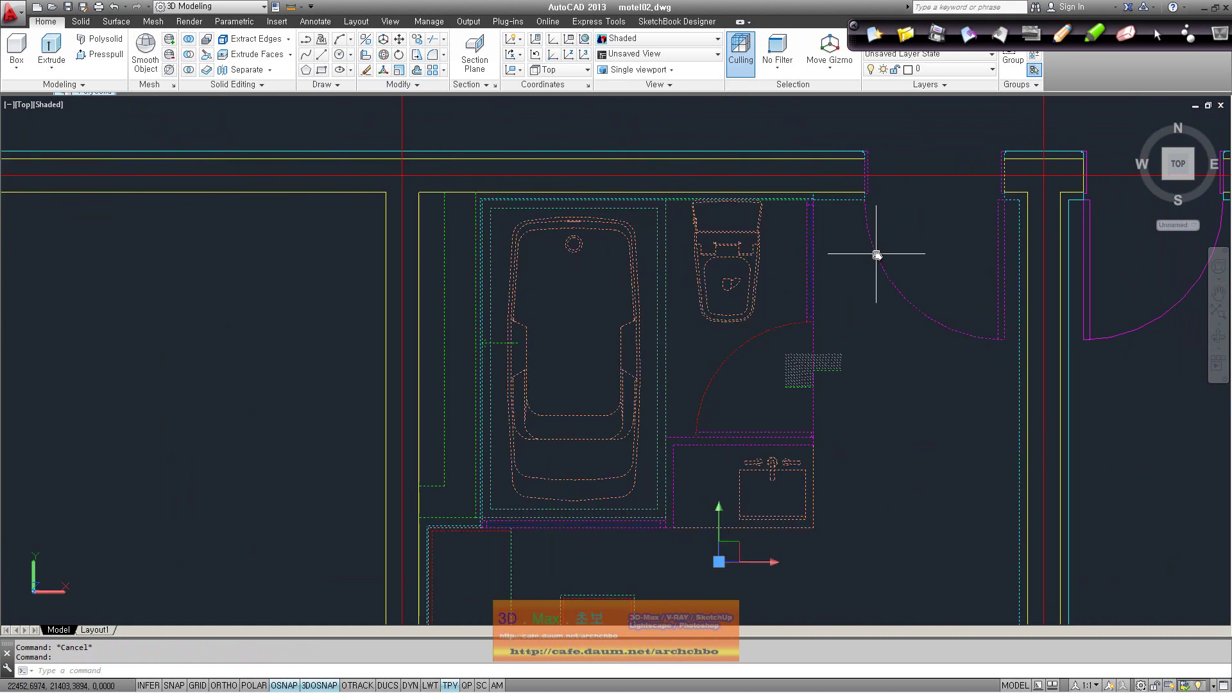
key(Delete)
Start and cancel a line at the top wall end, then inspect the junction's horizontal wall line.
scroll(780, 248, down, 2)
middle_drag(779, 248, 668, 239)
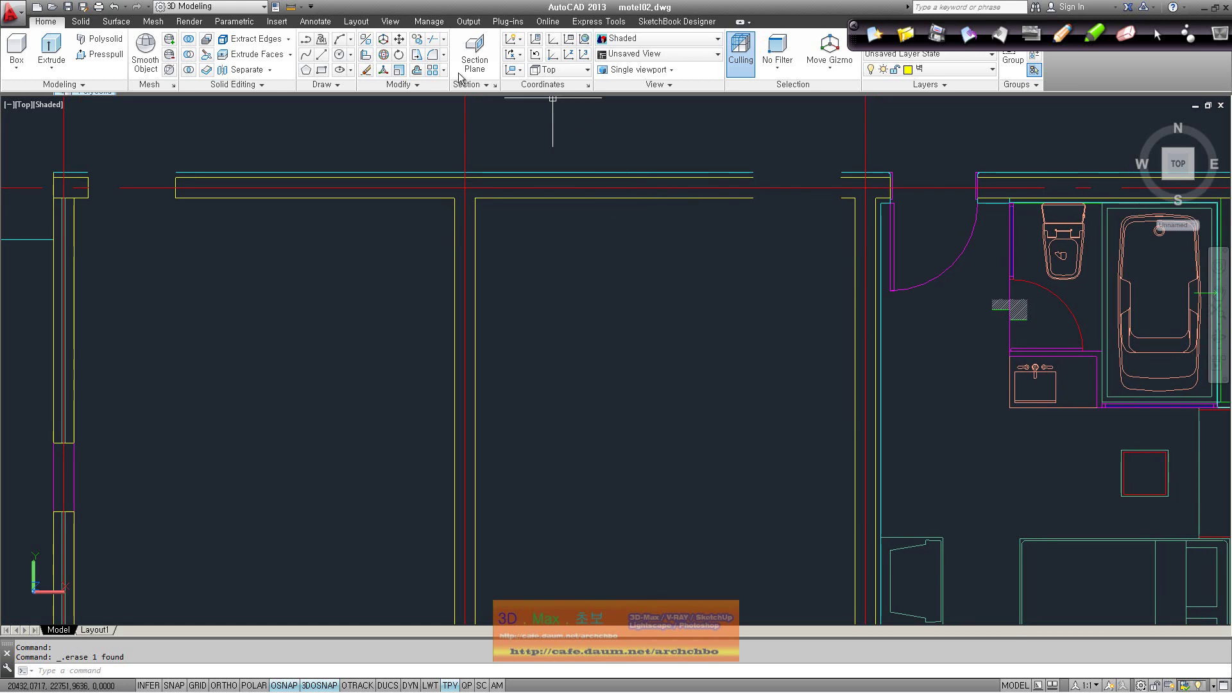
click(321, 54)
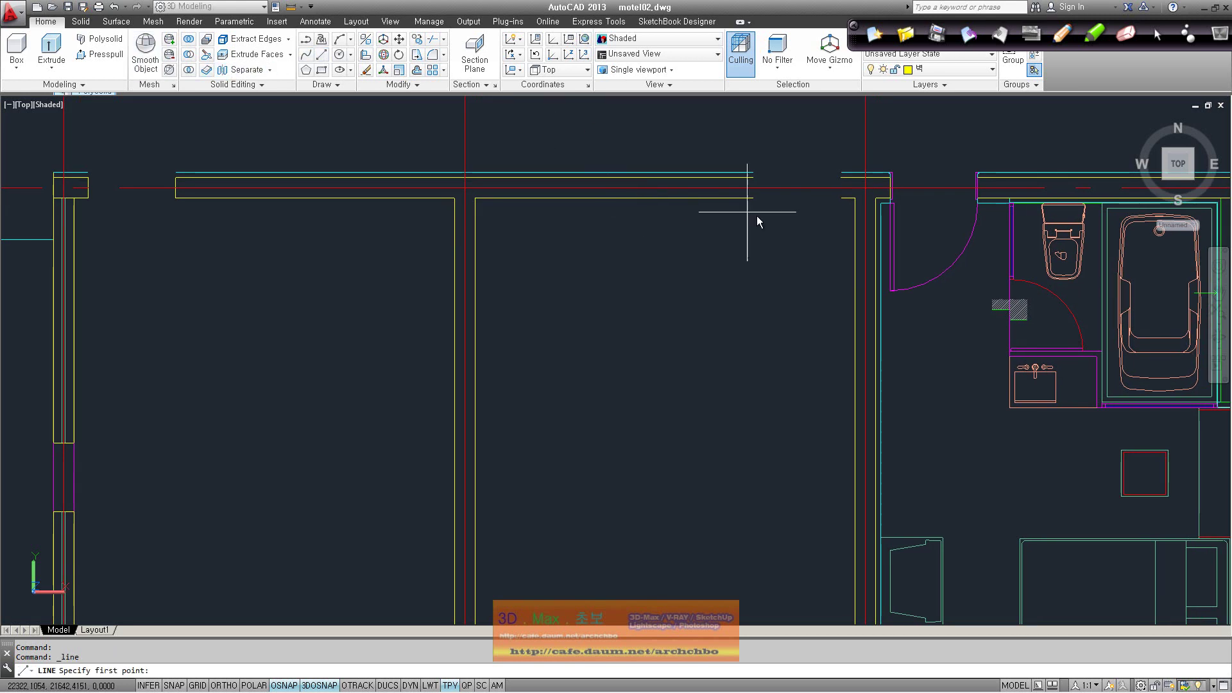
click(752, 177)
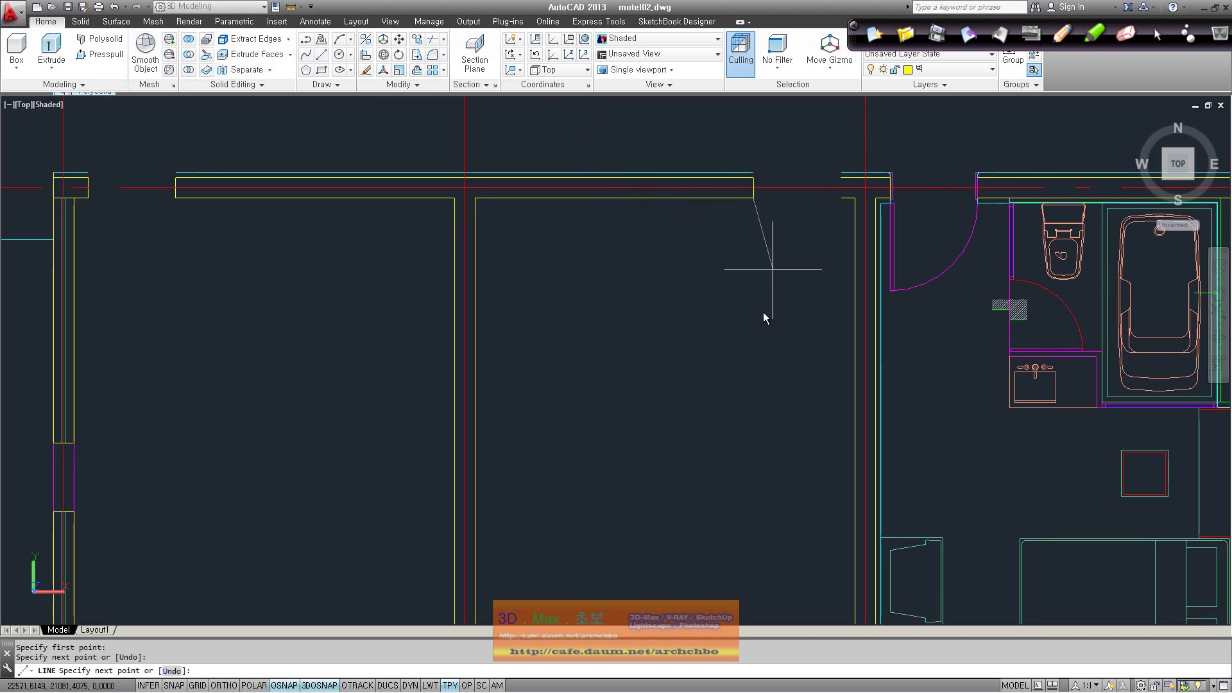
key(Escape)
scroll(671, 236, down, 1)
scroll(481, 405, up, 2)
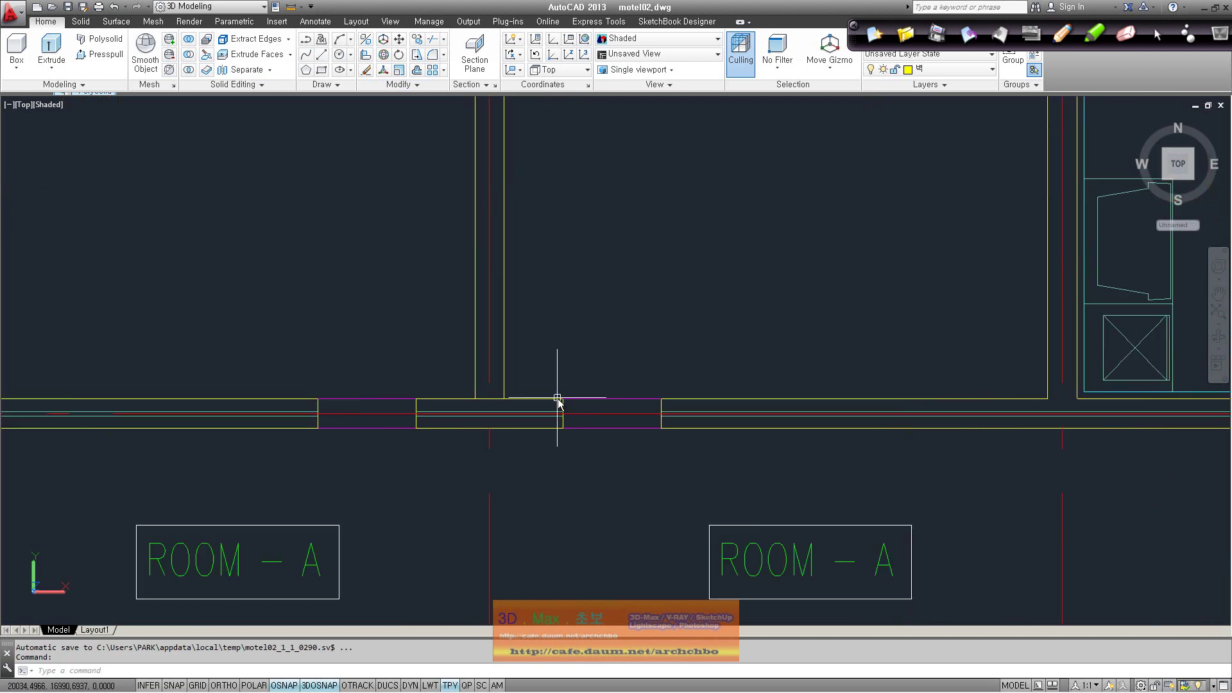
click(473, 398)
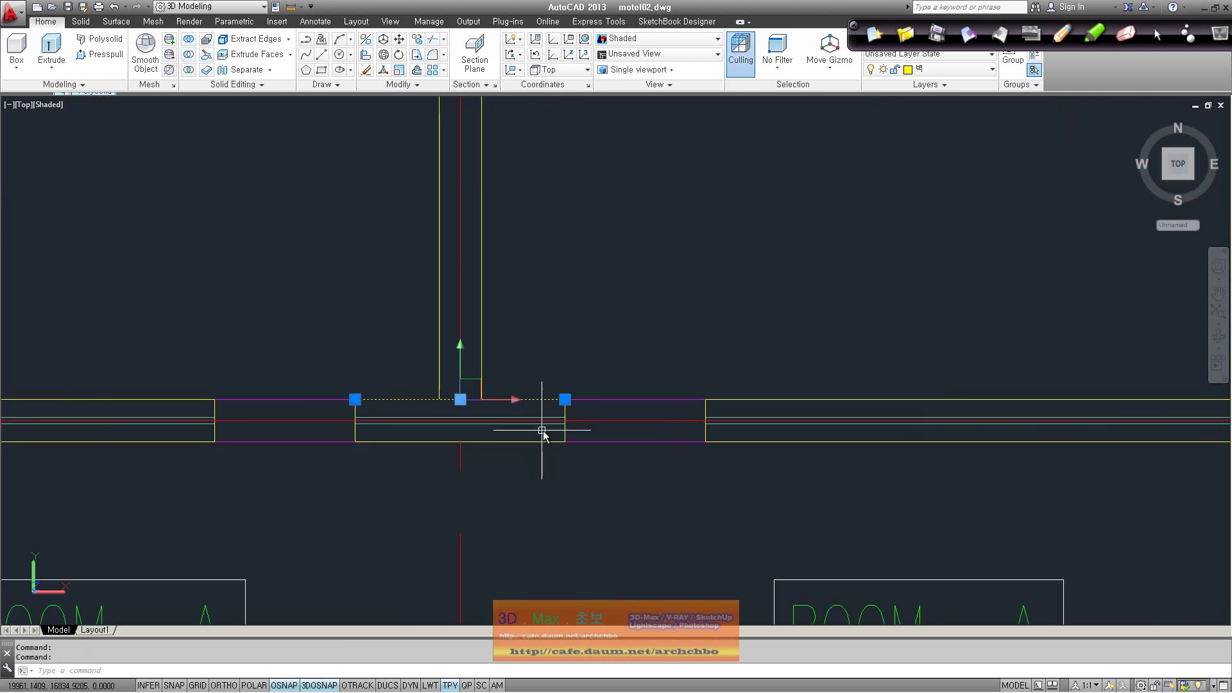
key(Escape)
Trim the wall line across the opening at the lower junction with TR.
text(tr)
key(Return)
click(550, 479)
click(343, 360)
key(Return)
click(454, 399)
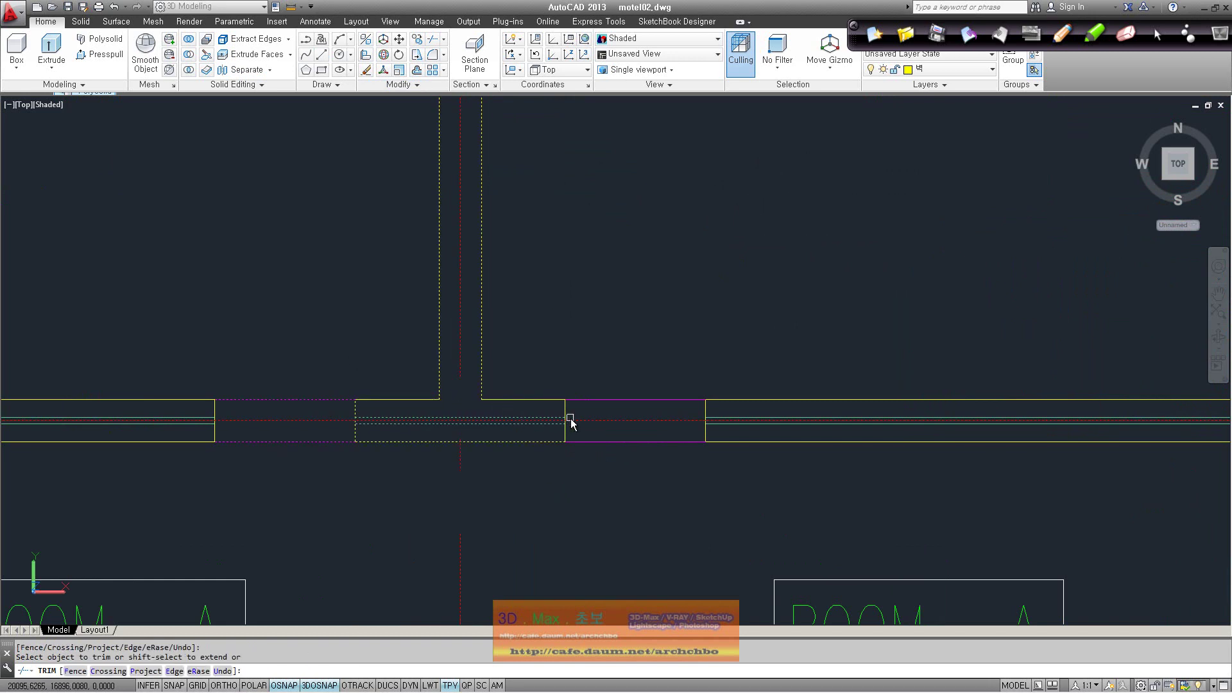
key(Return)
Erase the two magenta wall segments filling the openings.
click(616, 473)
click(601, 364)
key(Delete)
click(362, 483)
click(290, 407)
key(Delete)
scroll(426, 358, down, 3)
scroll(482, 372, down, 5)
scroll(490, 347, up, 4)
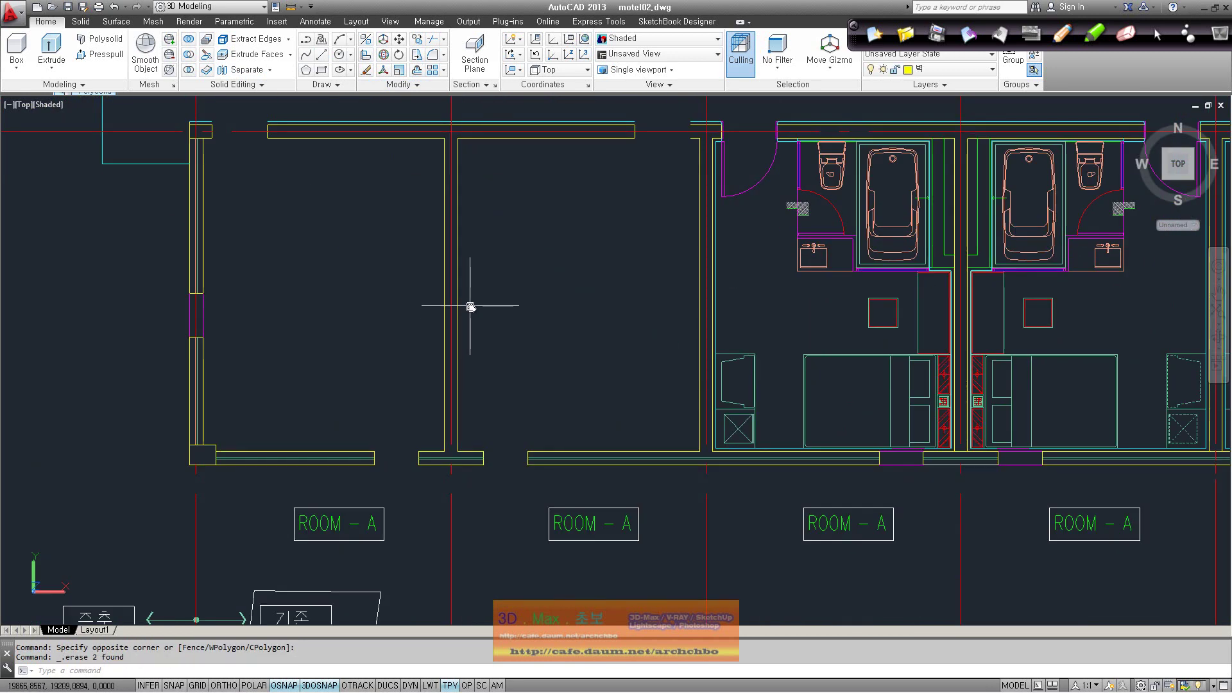
Join the middle room's twelve wall lines into one polyline.
text(j)
key(Return)
scroll(496, 209, up, 3)
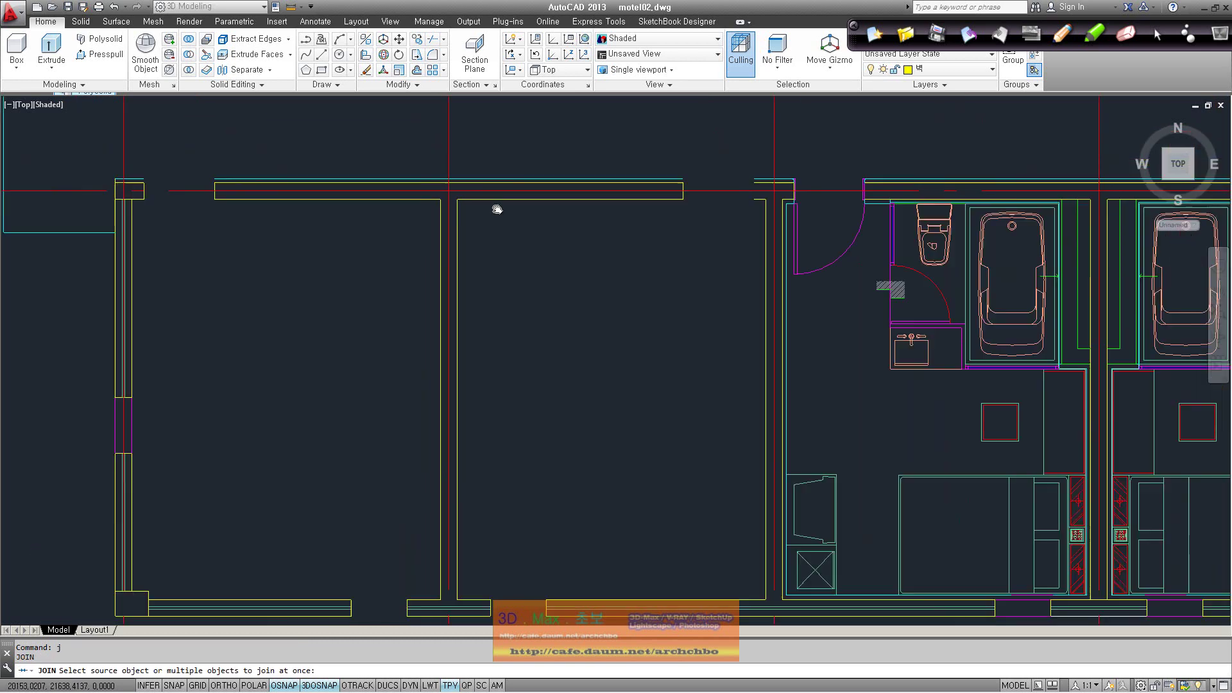
click(537, 195)
click(762, 189)
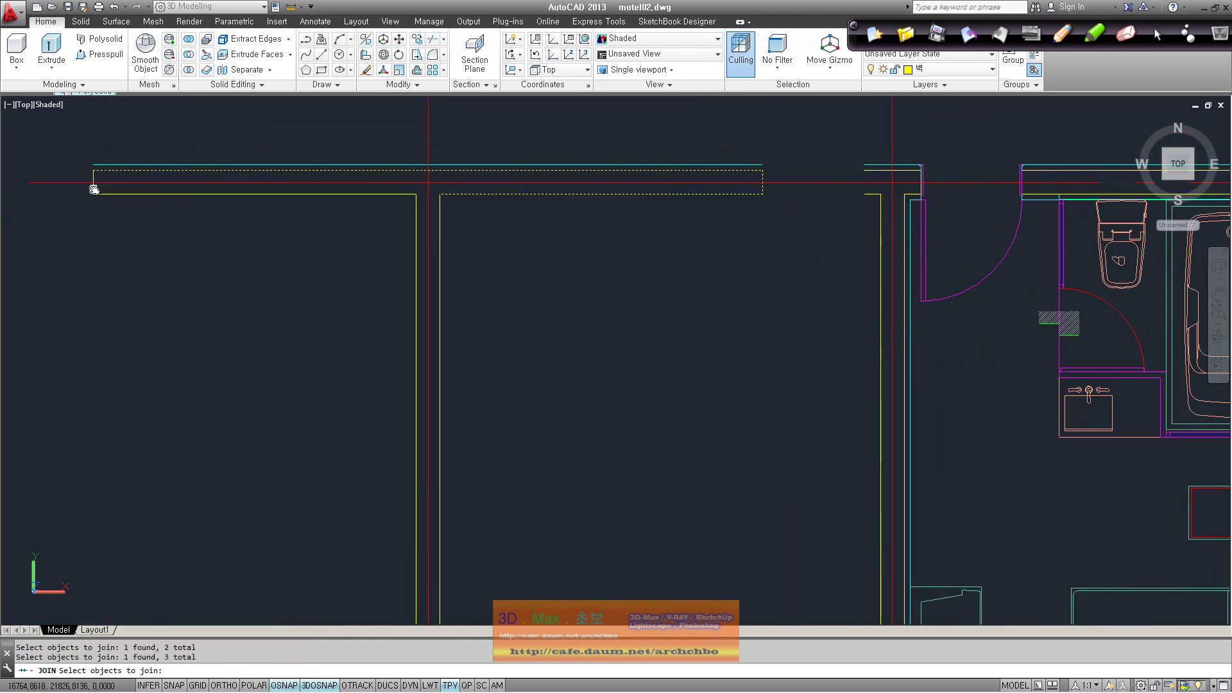
click(117, 194)
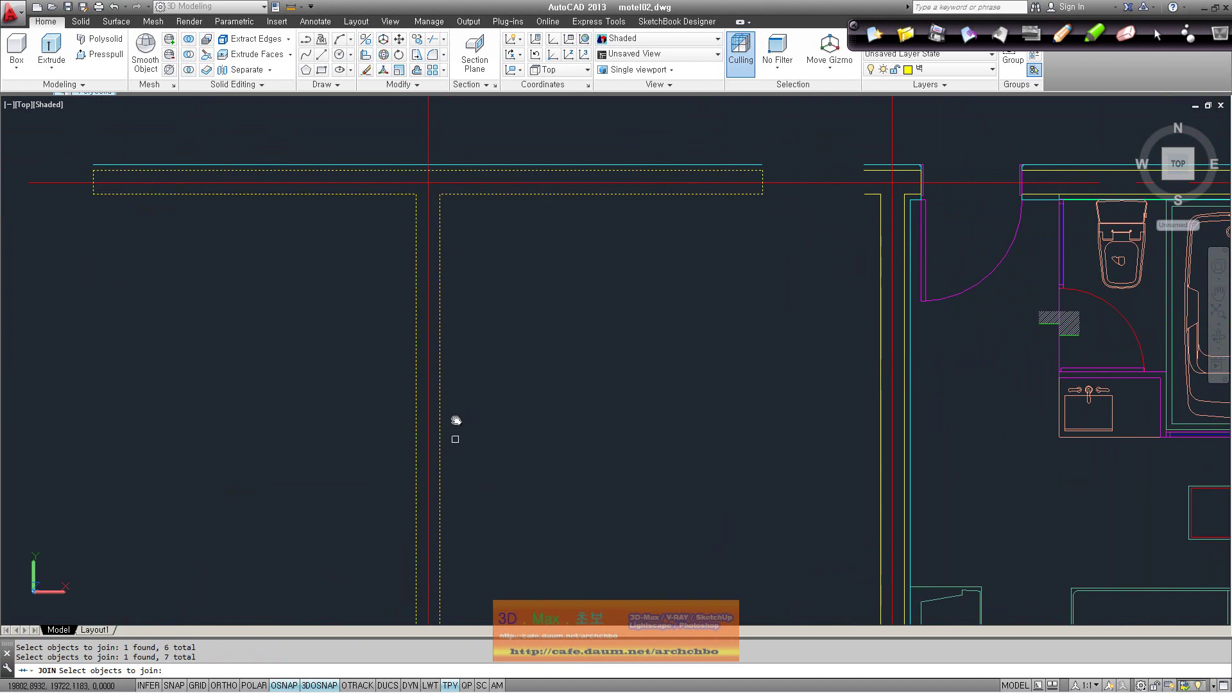
middle_drag(456, 438, 468, 273)
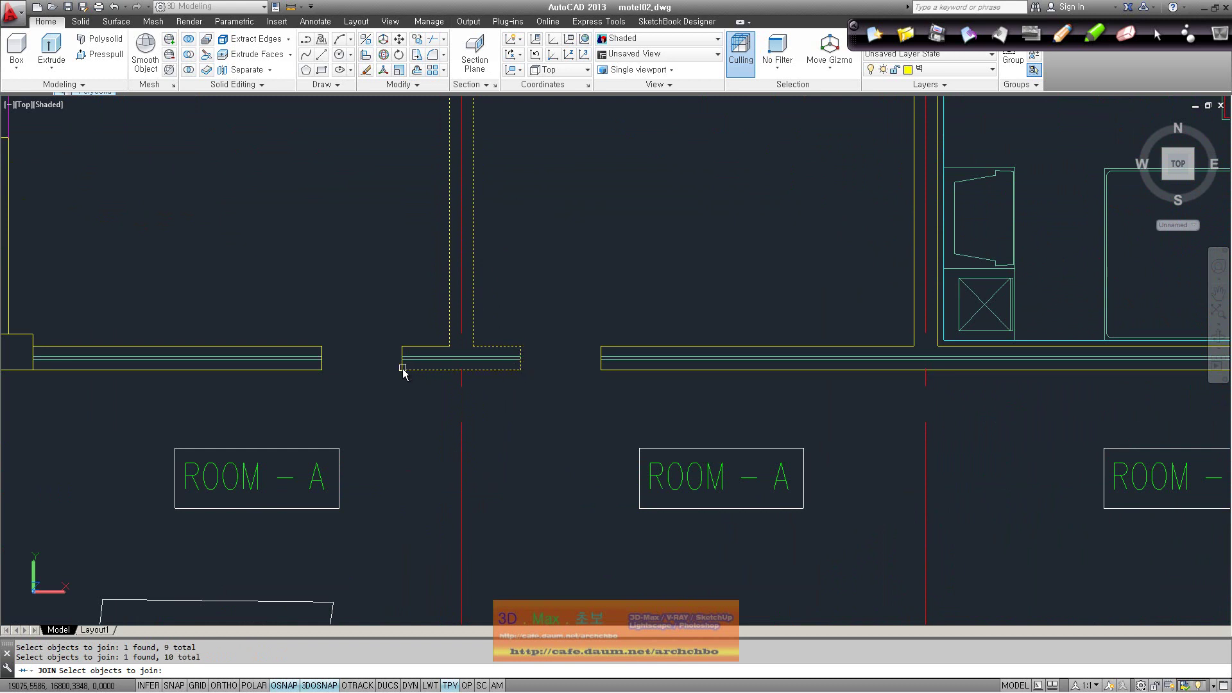
key(Return)
Start a Polysolid from the Solid tab with the whole row of rooms in view.
scroll(512, 297, down, 2)
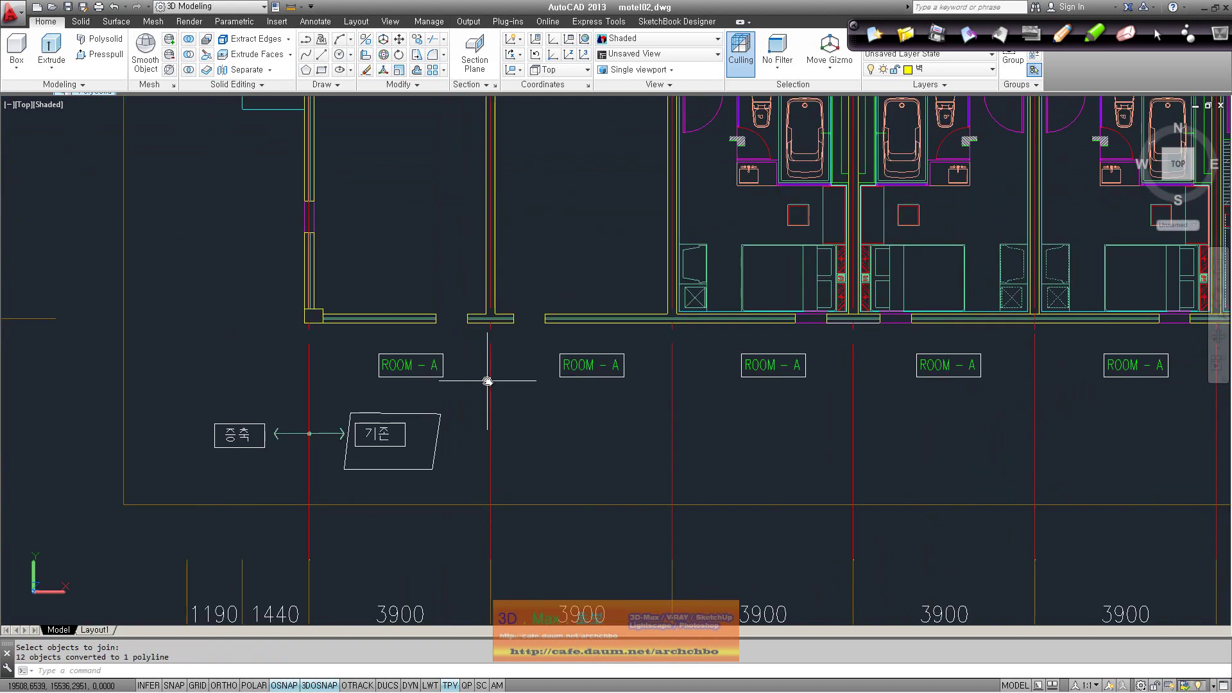
middle_drag(468, 214, 468, 426)
click(81, 22)
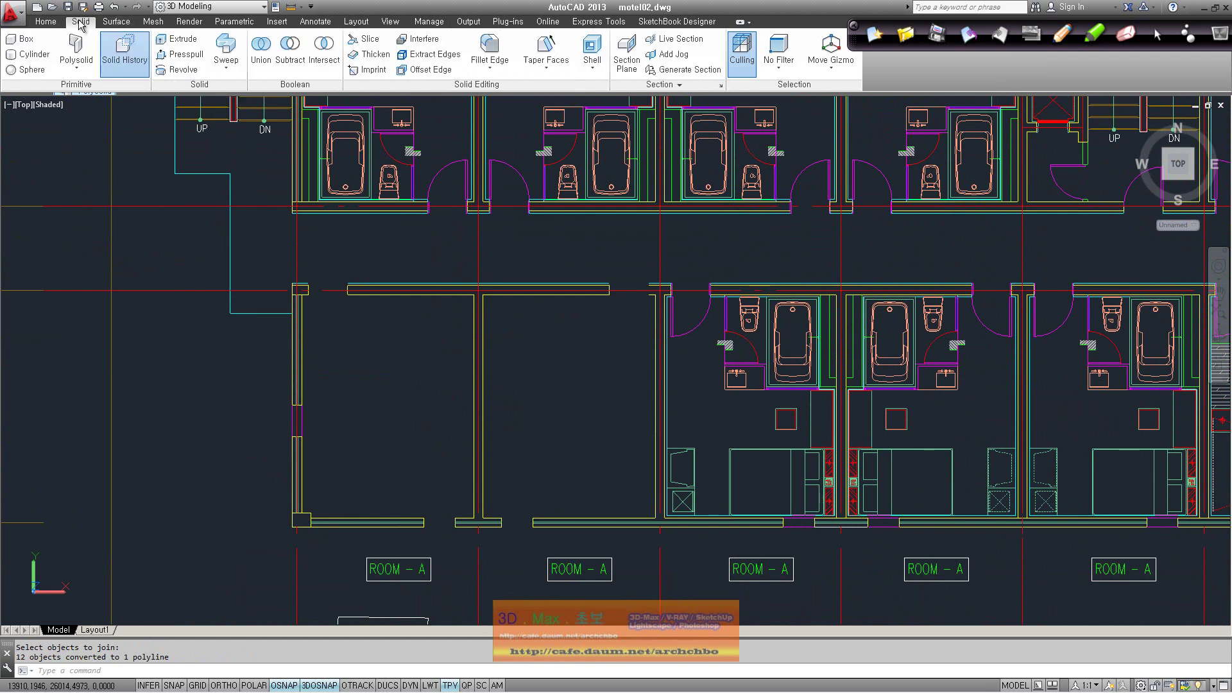
click(76, 52)
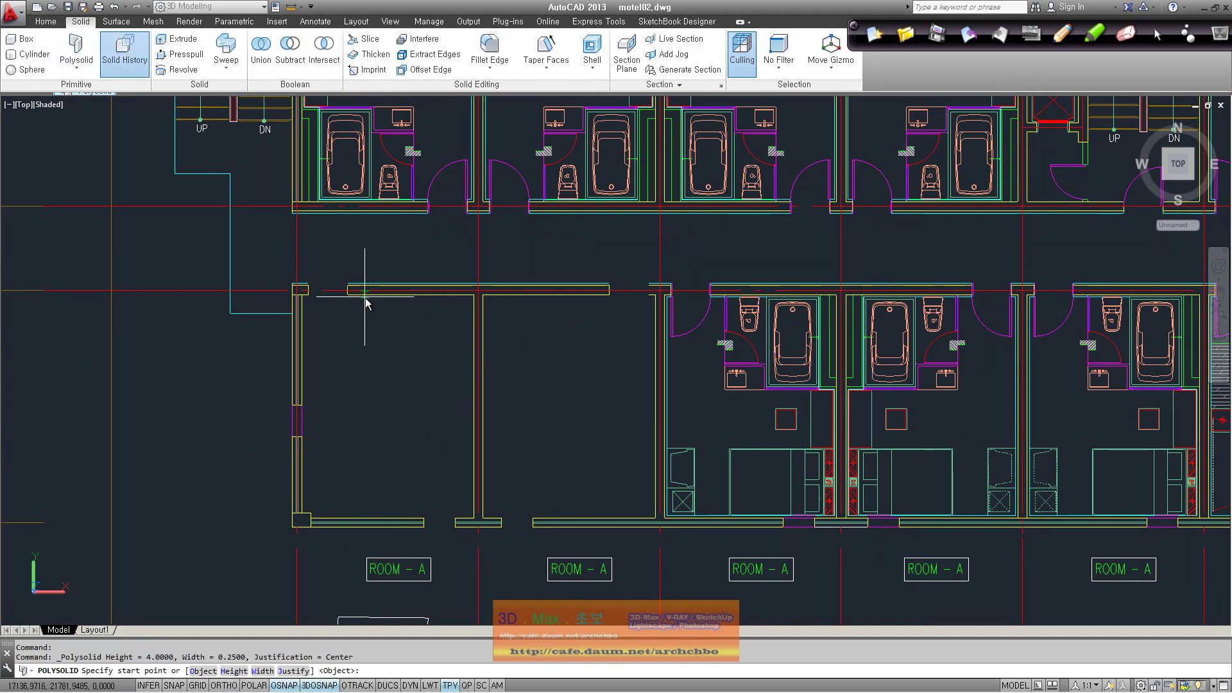
text(o)
key(Return)
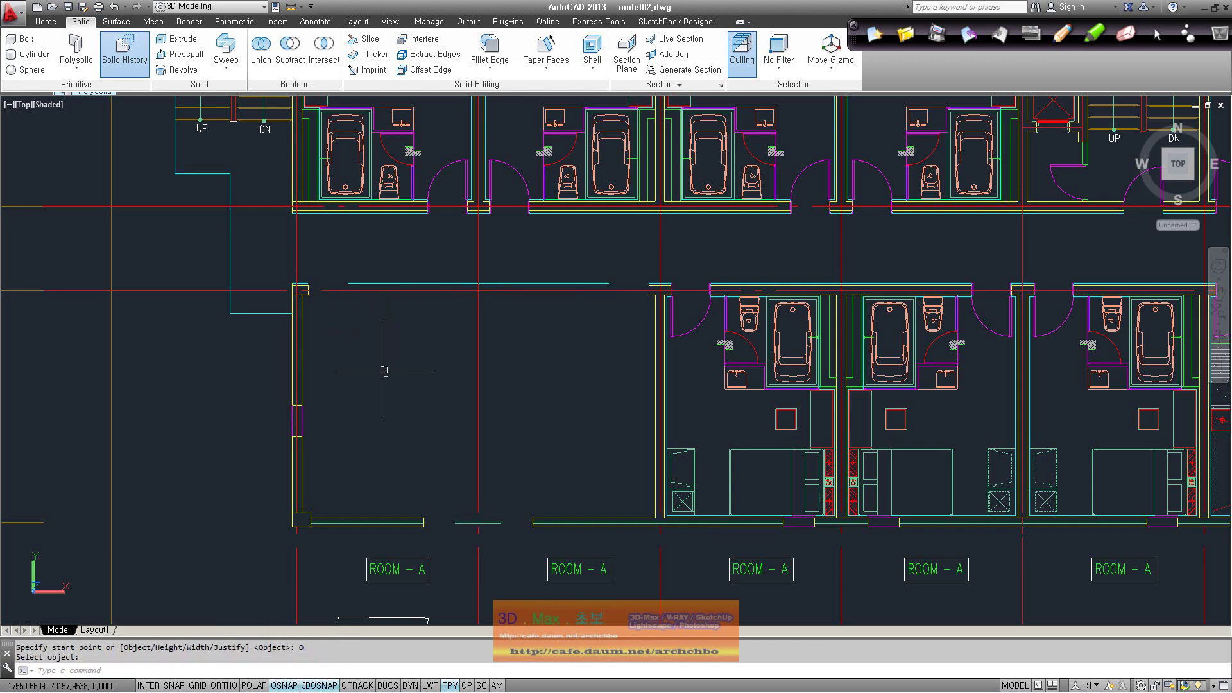
key(Escape)
key(Return)
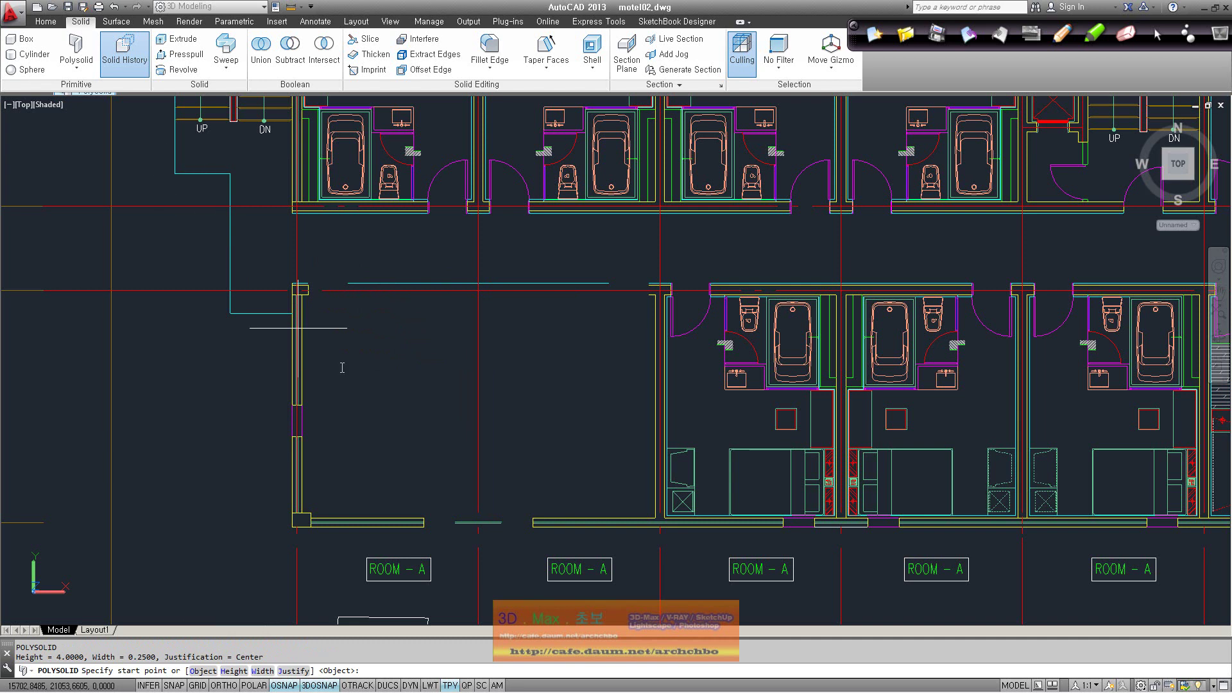
shift+middle_drag(504, 478, 440, 316)
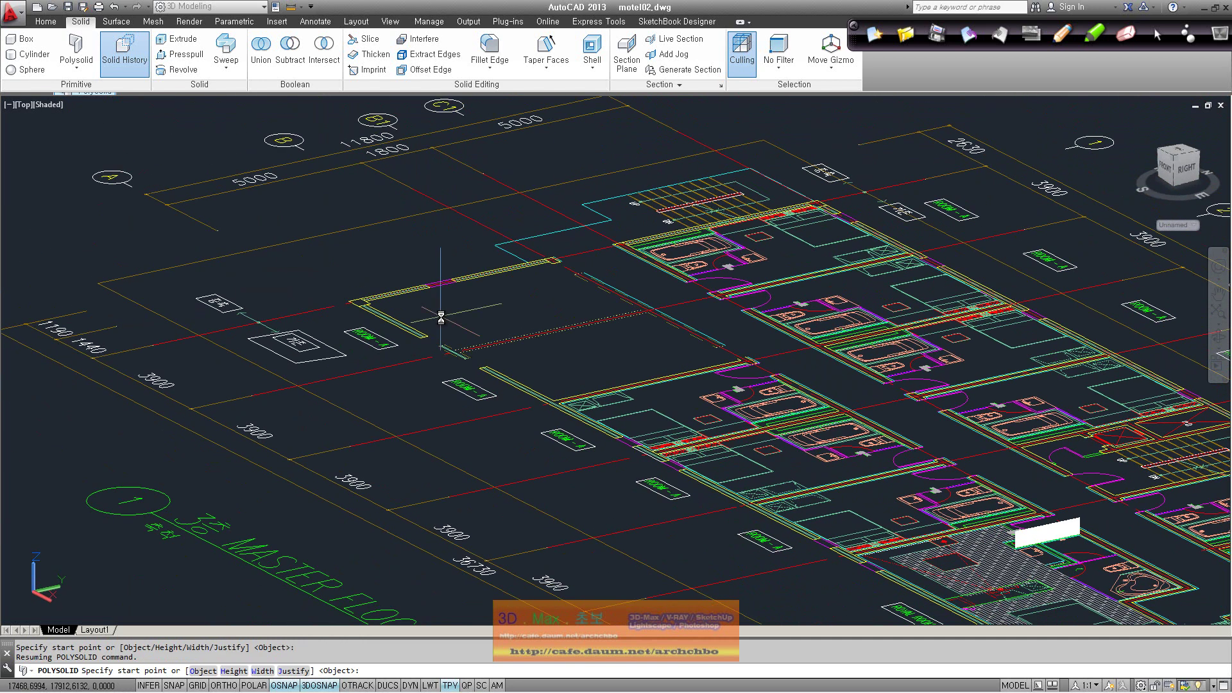
scroll(453, 331, up, 3)
scroll(473, 346, up, 3)
scroll(473, 348, down, 3)
mouse_move(252, 266)
middle_down()
mouse_move(335, 346)
mouse_move(369, 319)
mouse_move(402, 449)
middle_up()
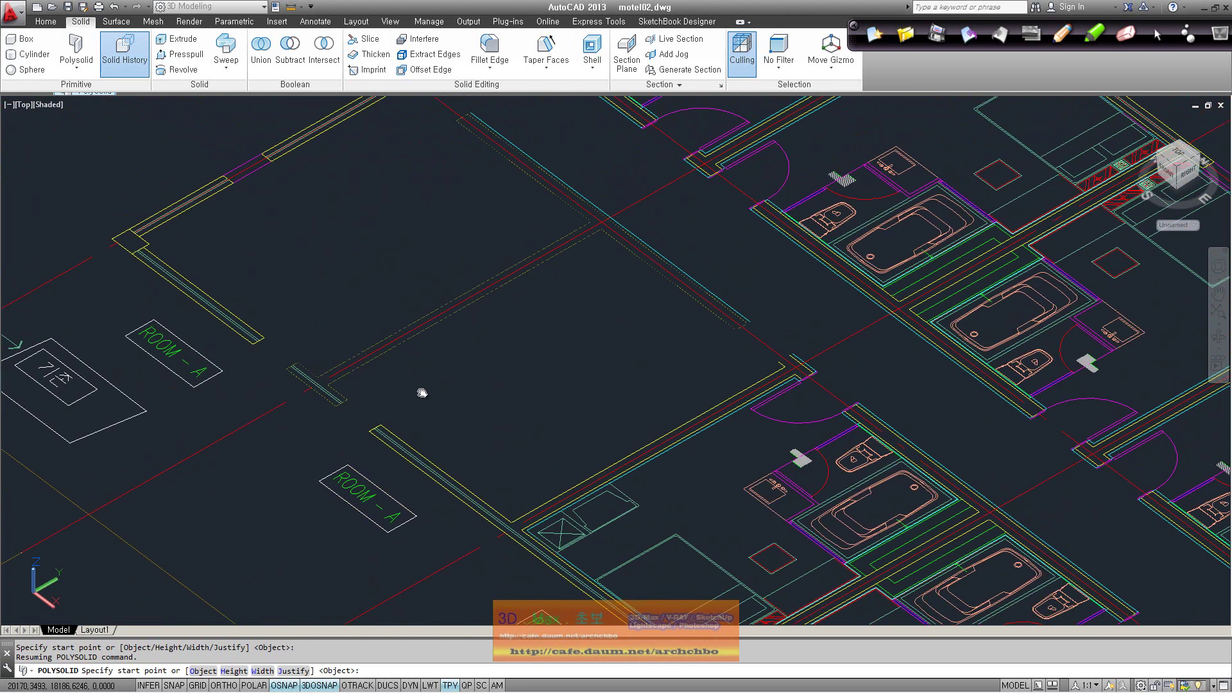
click(202, 671)
click(341, 422)
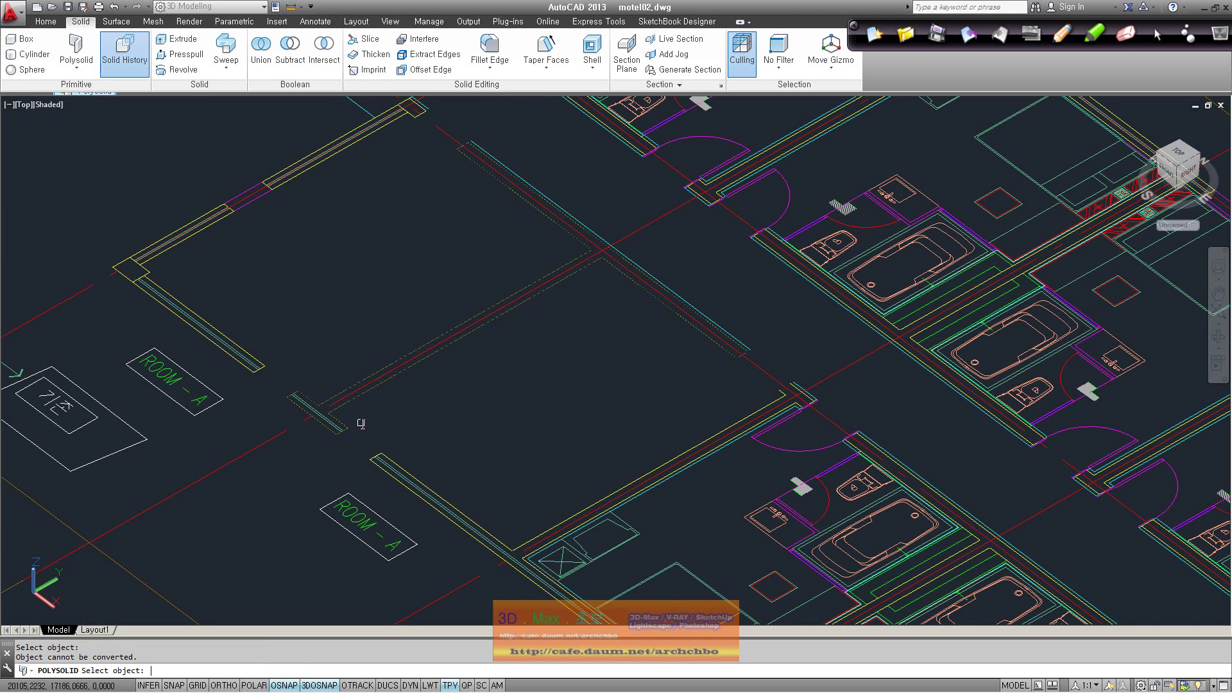
key(Escape)
key(Escape)
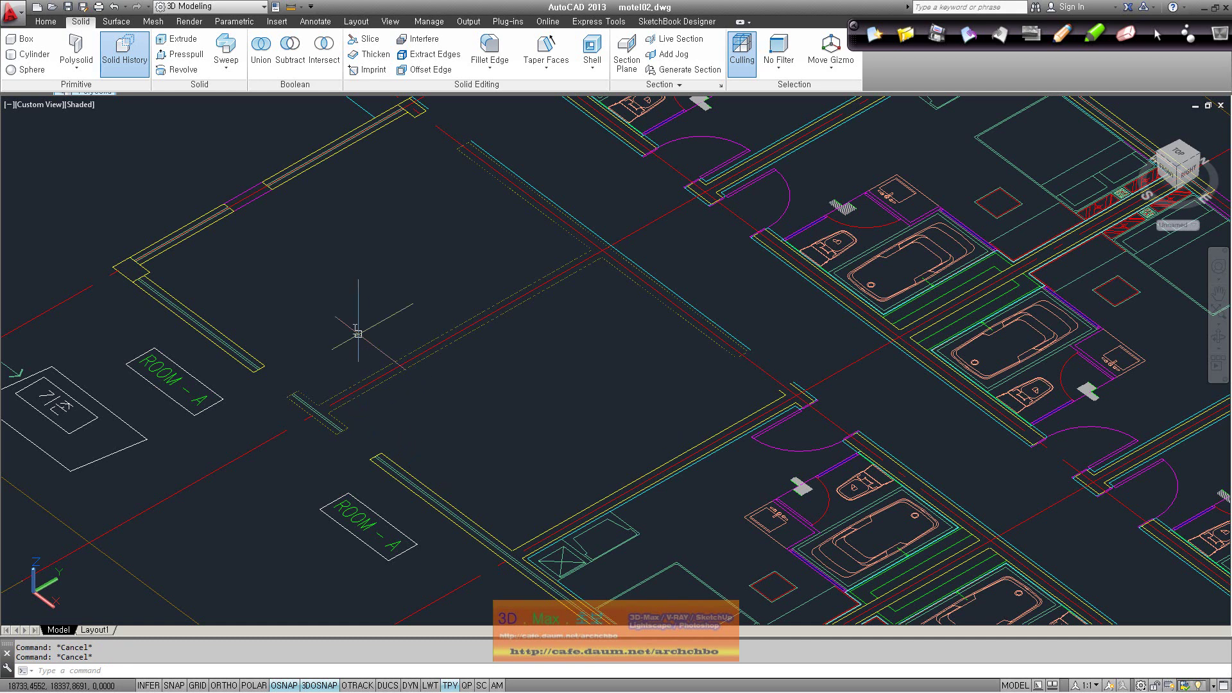
click(76, 51)
click(202, 671)
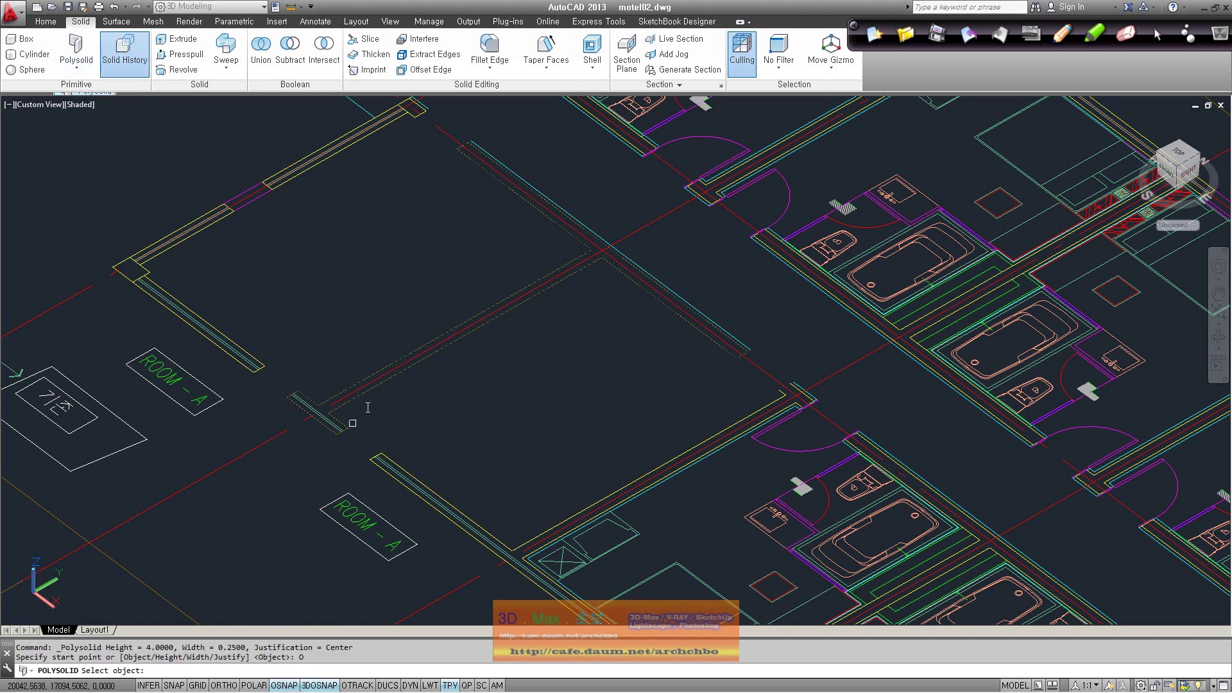
click(360, 399)
key(Escape)
key(Escape)
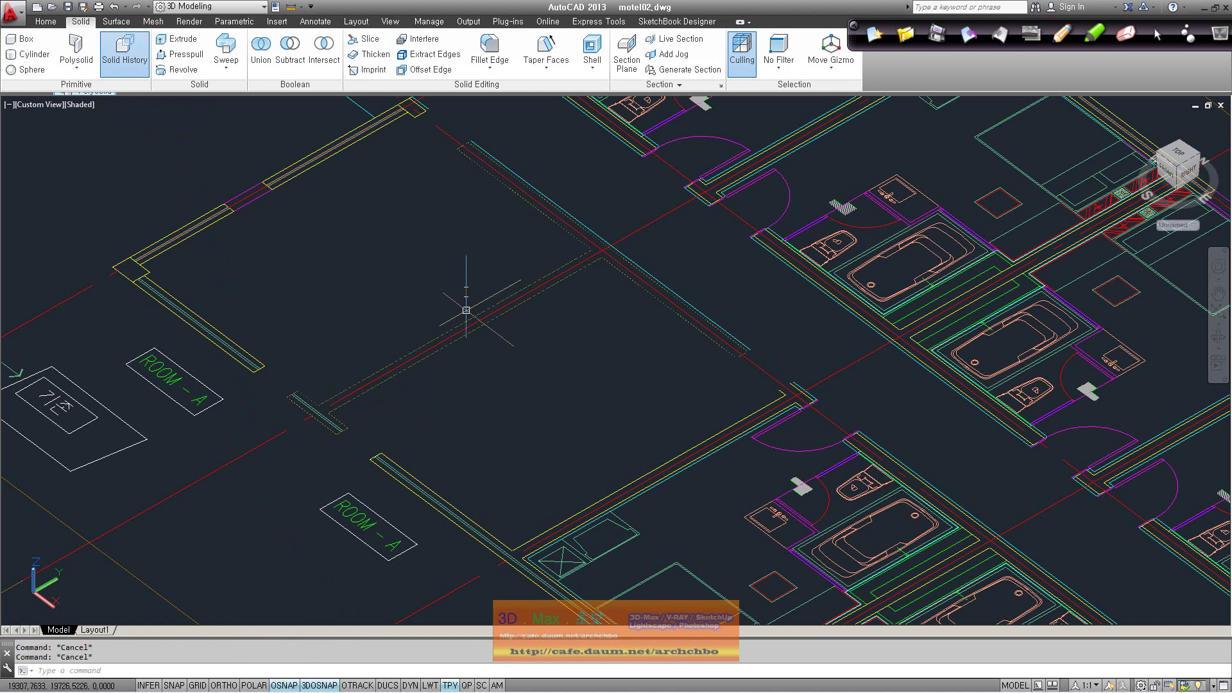
click(48, 24)
click(350, 289)
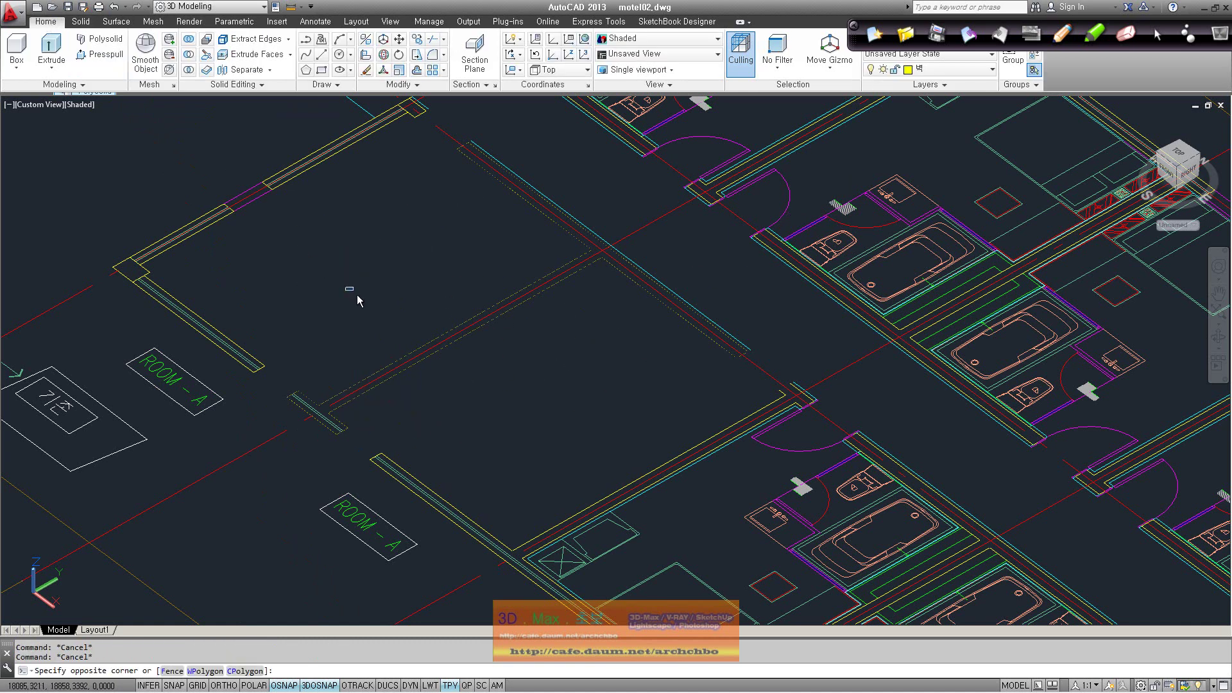
click(373, 373)
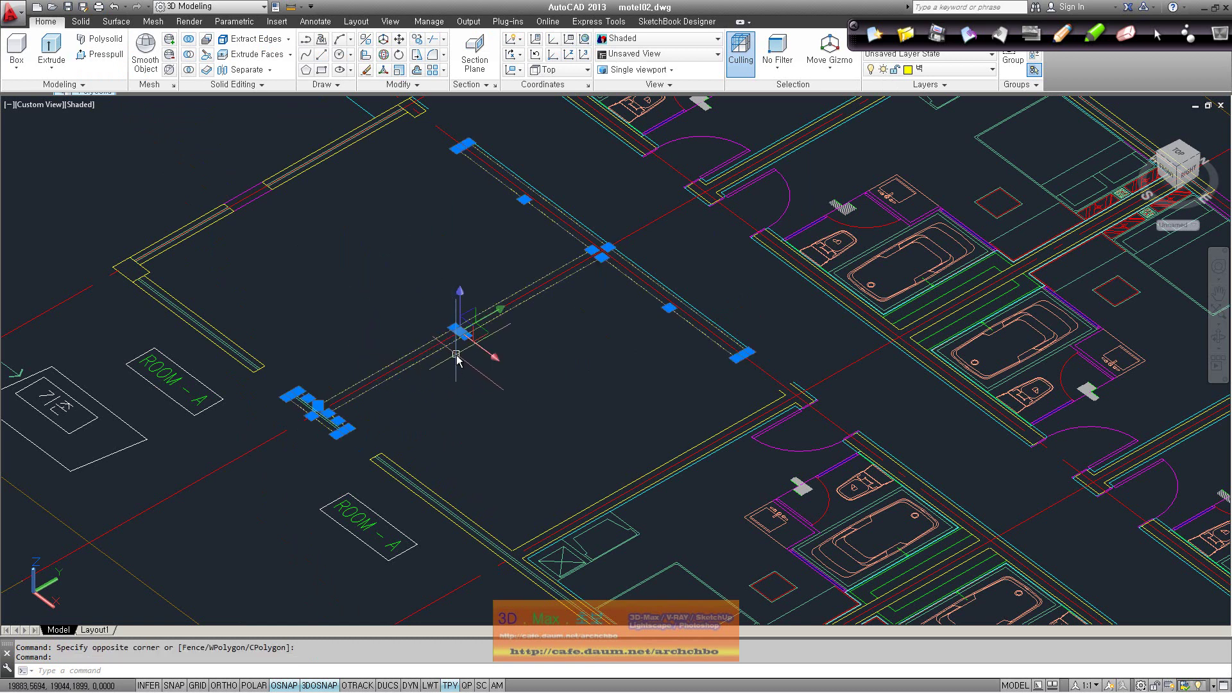
key(Delete)
key(ctrl+z)
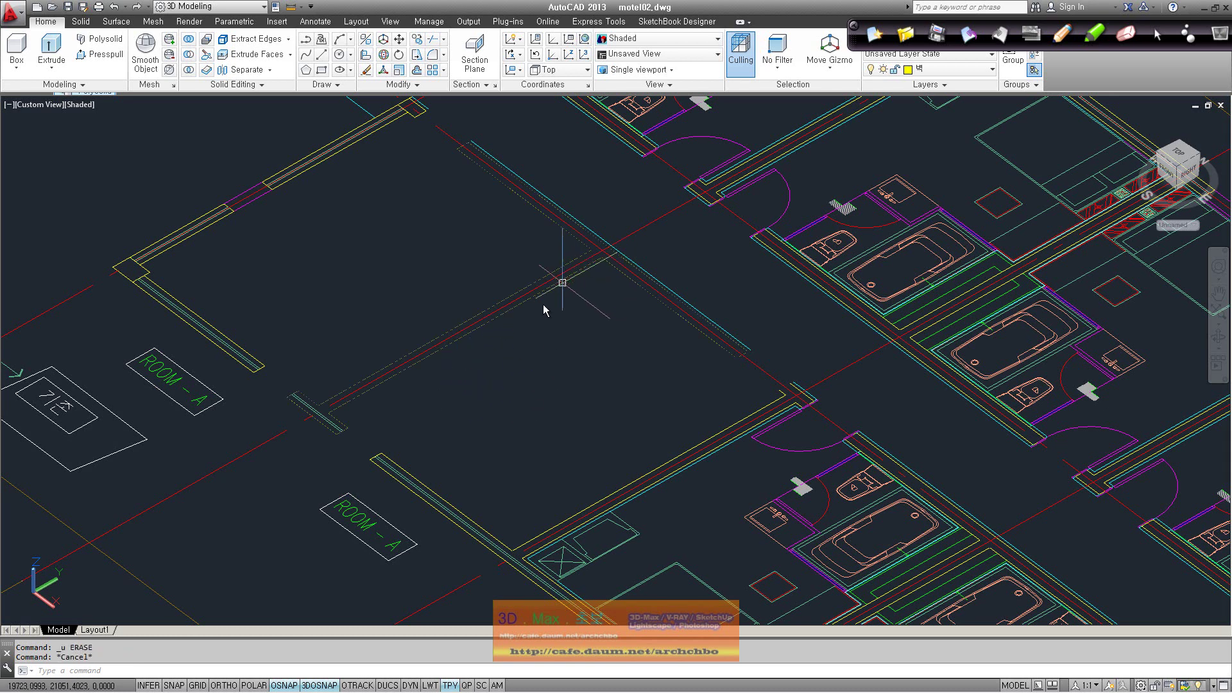
mouse_move(432, 389)
shift+middle_down()
mouse_move(622, 456)
mouse_move(216, 113)
shift+middle_up()
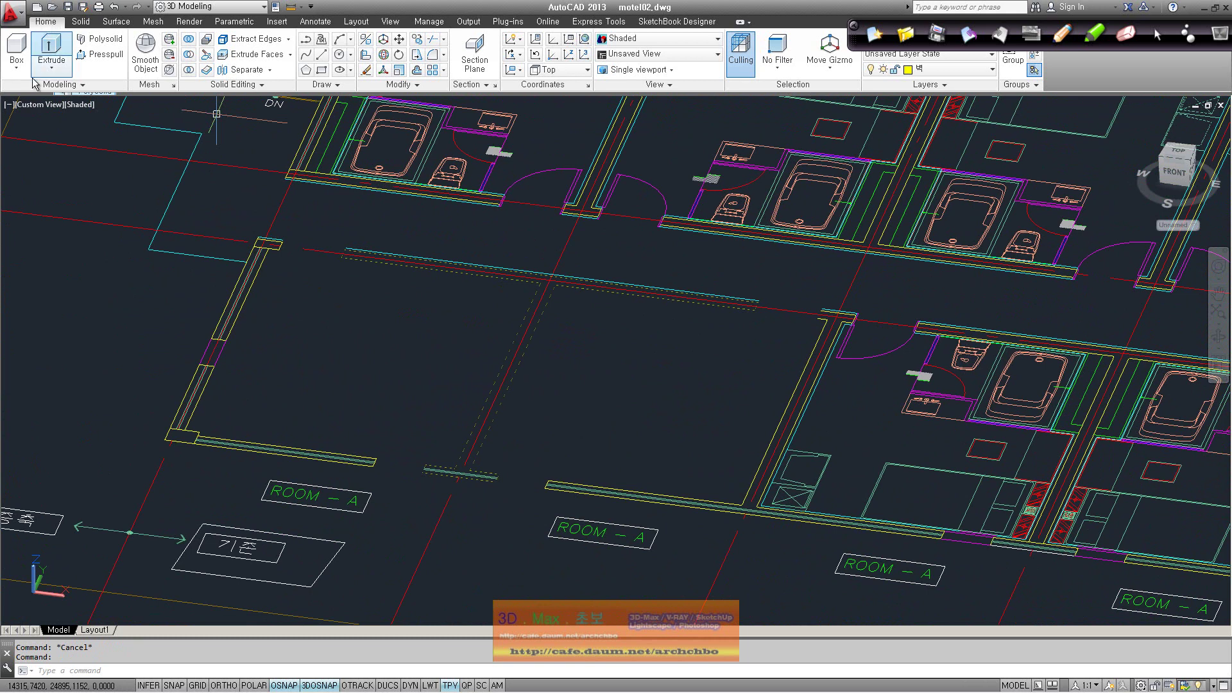
In Top view, draw a line closing the open corner of Room A's yellow wall outline.
click(40, 104)
click(75, 144)
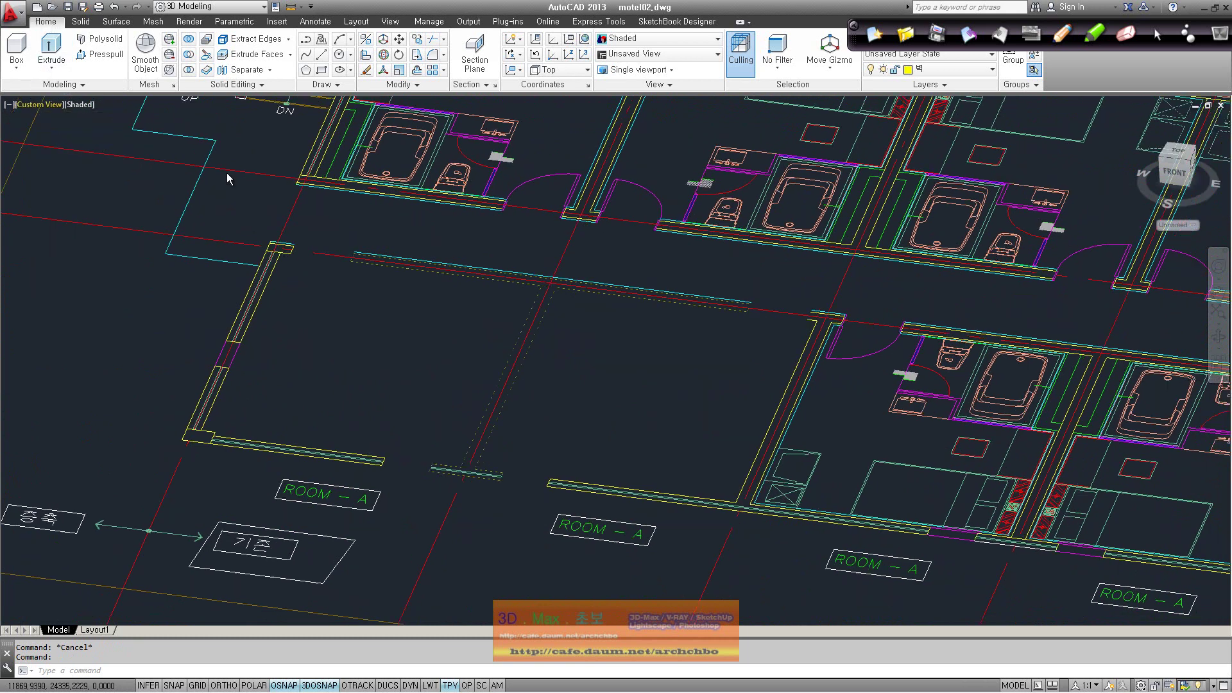
mouse_move(608, 409)
middle_down()
mouse_move(288, 274)
mouse_move(288, 146)
middle_up()
scroll(365, 353, up, 3)
middle_drag(418, 346, 594, 345)
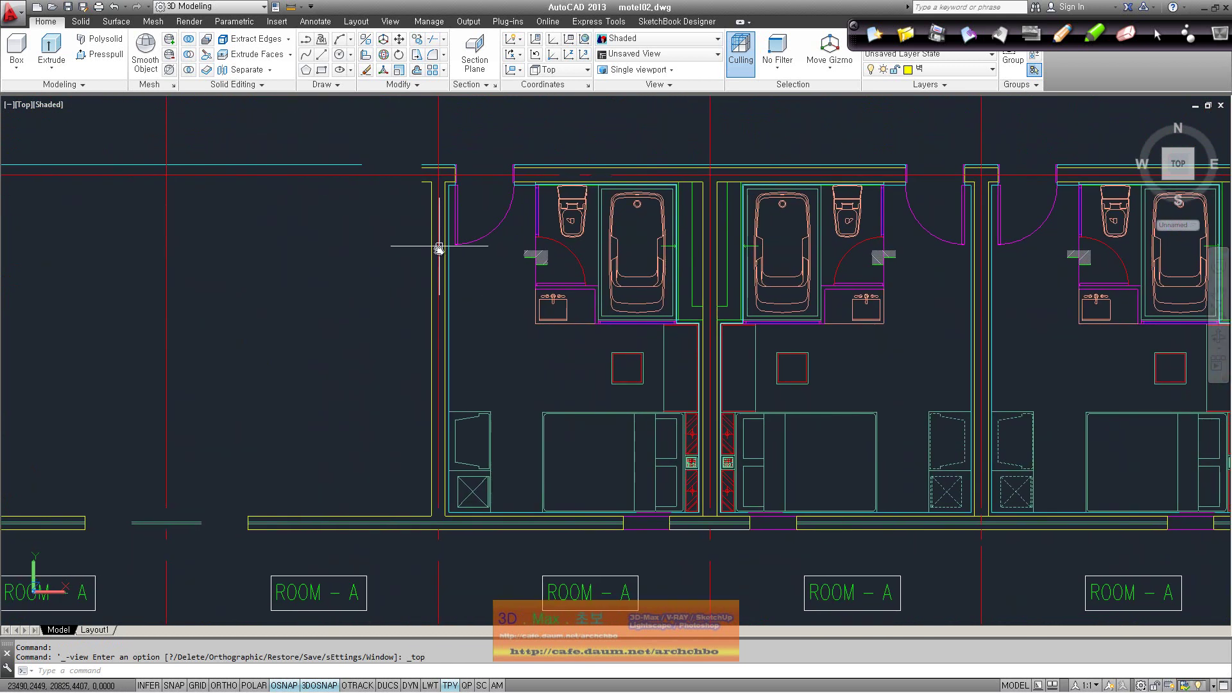
mouse_move(438, 215)
middle_down()
mouse_move(782, 236)
mouse_move(511, 338)
middle_up()
scroll(511, 179, up, 3)
scroll(507, 167, up, 3)
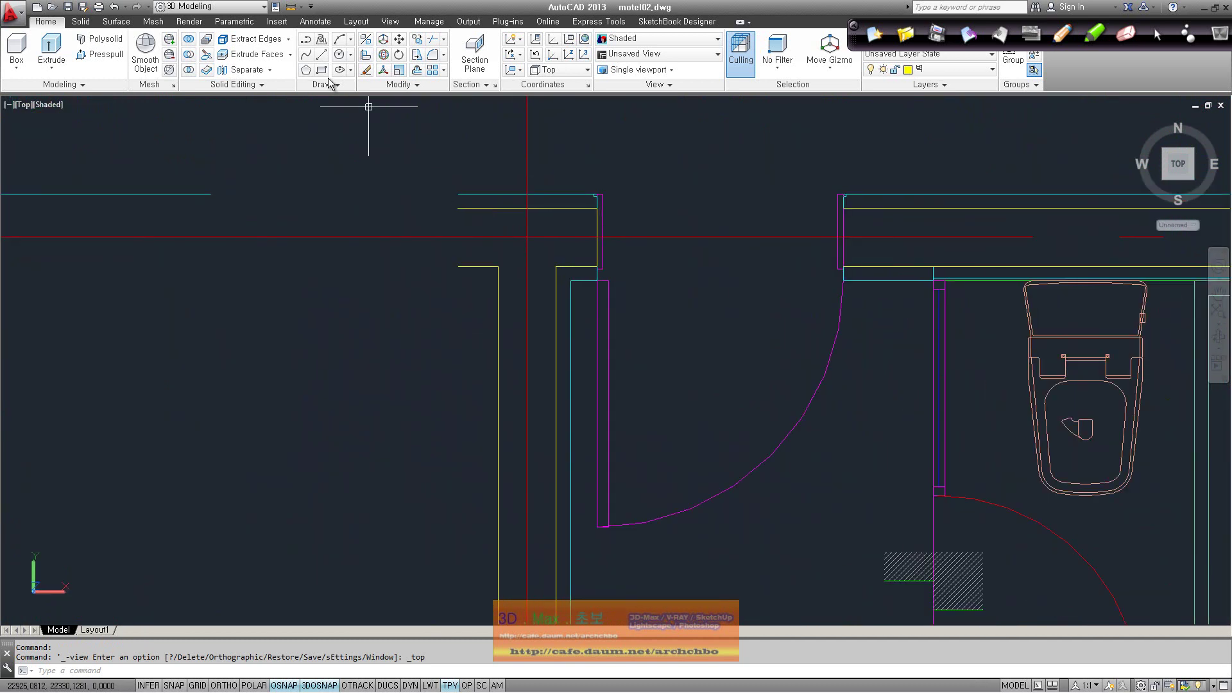
click(323, 57)
click(457, 208)
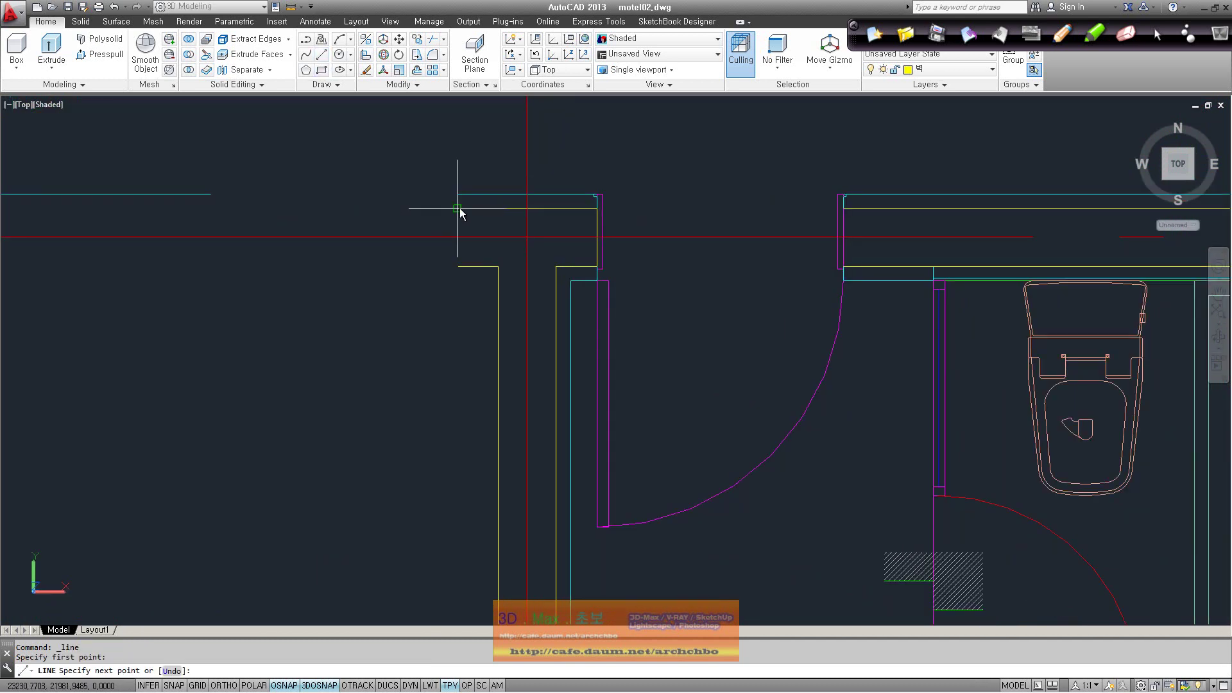
click(456, 265)
key(Return)
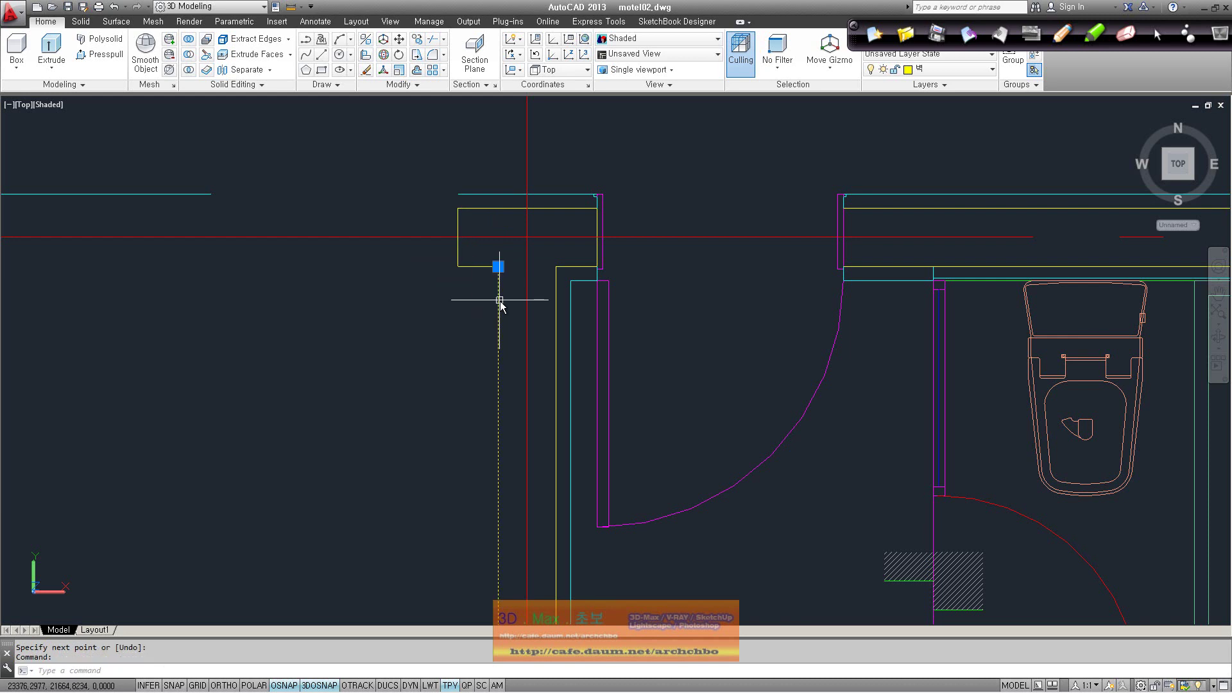
Erase the door, walls and bathroom fixtures block.
key(Escape)
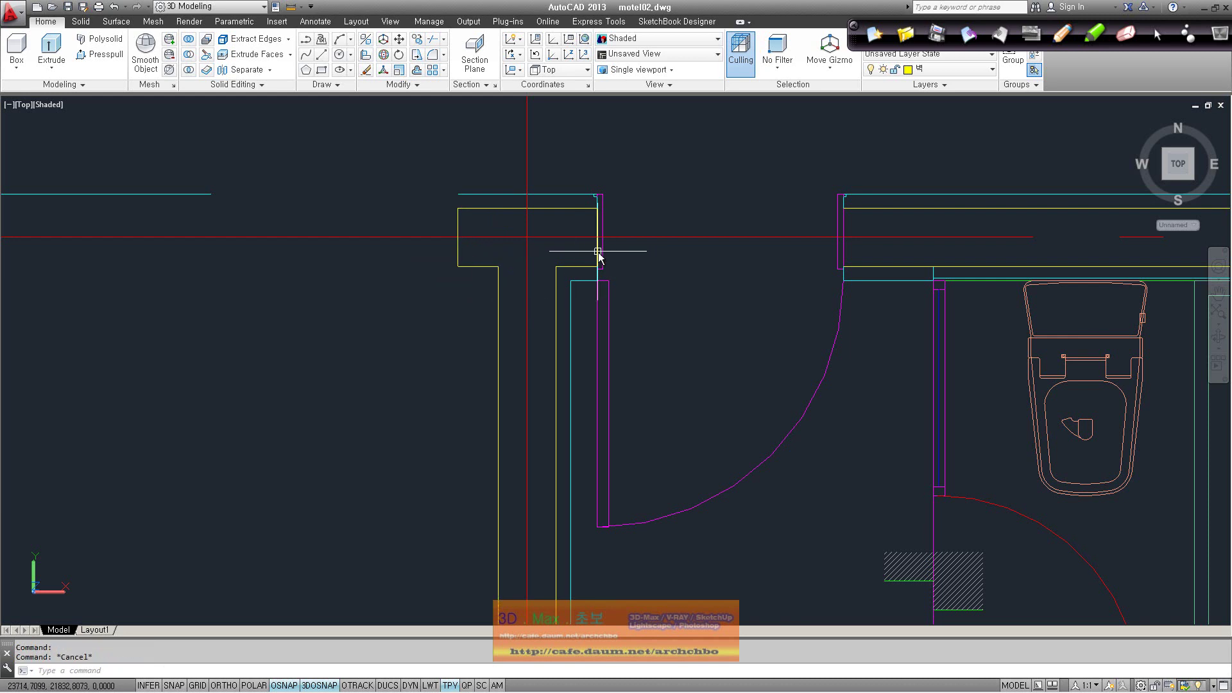
click(598, 255)
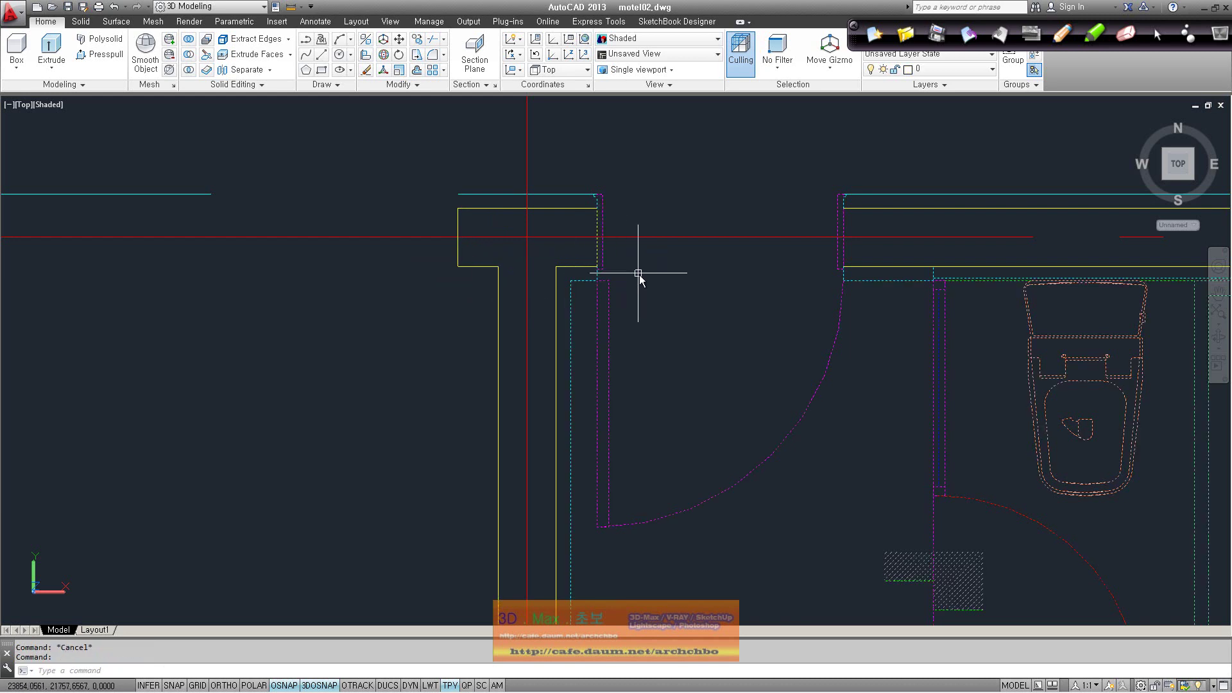
key(Delete)
Draw a short vertical line capping the other open wall end.
click(323, 55)
click(597, 212)
click(596, 267)
scroll(611, 475, down, 4)
middle_drag(611, 475, 572, 261)
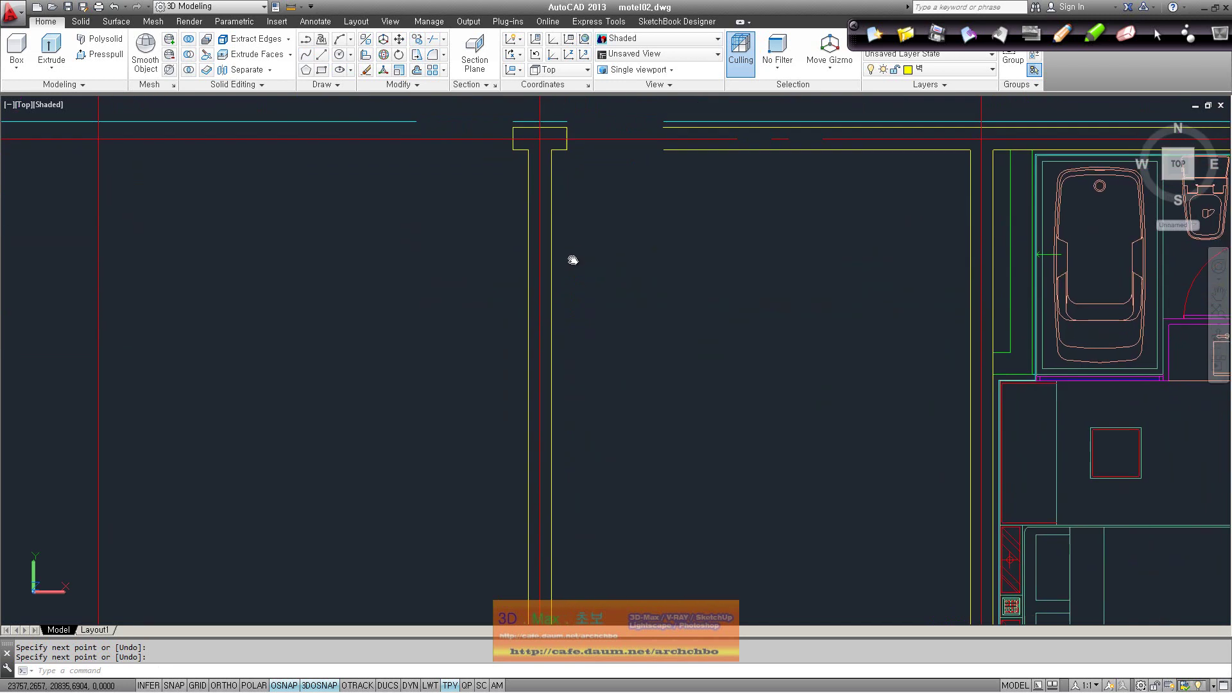
middle_drag(552, 413, 552, 264)
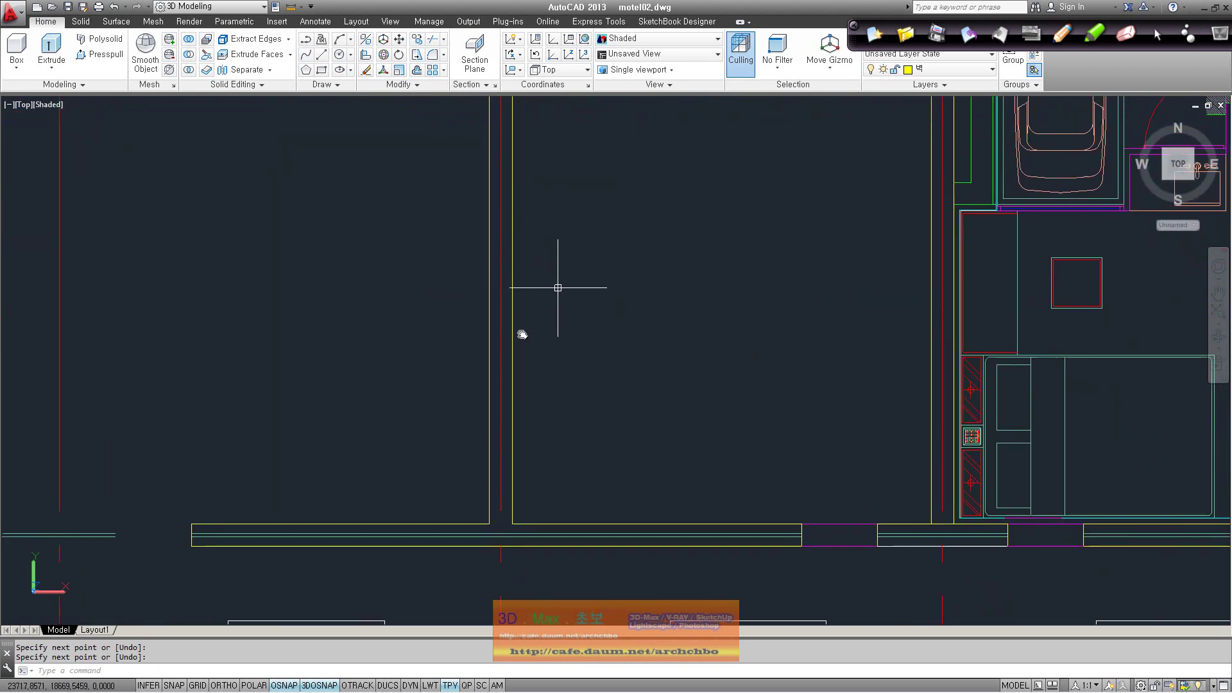
middle_drag(522, 333, 353, 289)
key(Return)
Delete the magenta door-opening line in the corridor wall.
click(695, 462)
key(Escape)
click(699, 436)
key(Delete)
middle_drag(526, 353, 578, 456)
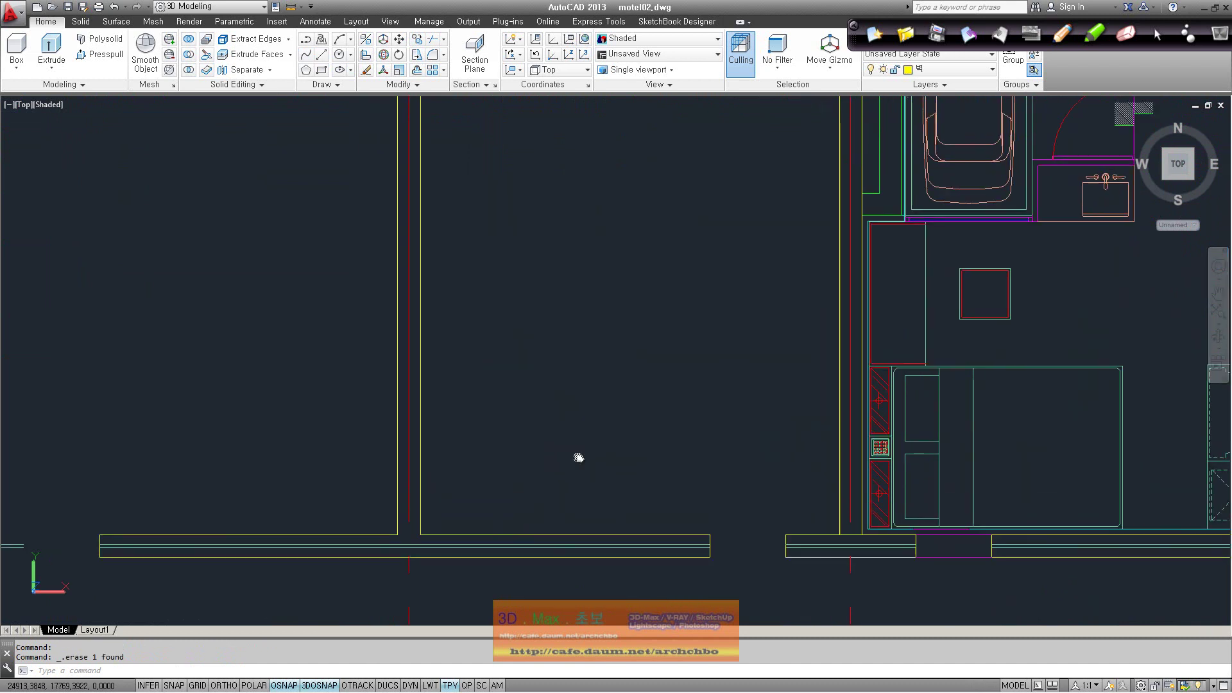
text(j)
JOIN the thirteen partition wall lines into one T-shaped polyline.
key(Return)
click(667, 567)
click(719, 565)
click(698, 548)
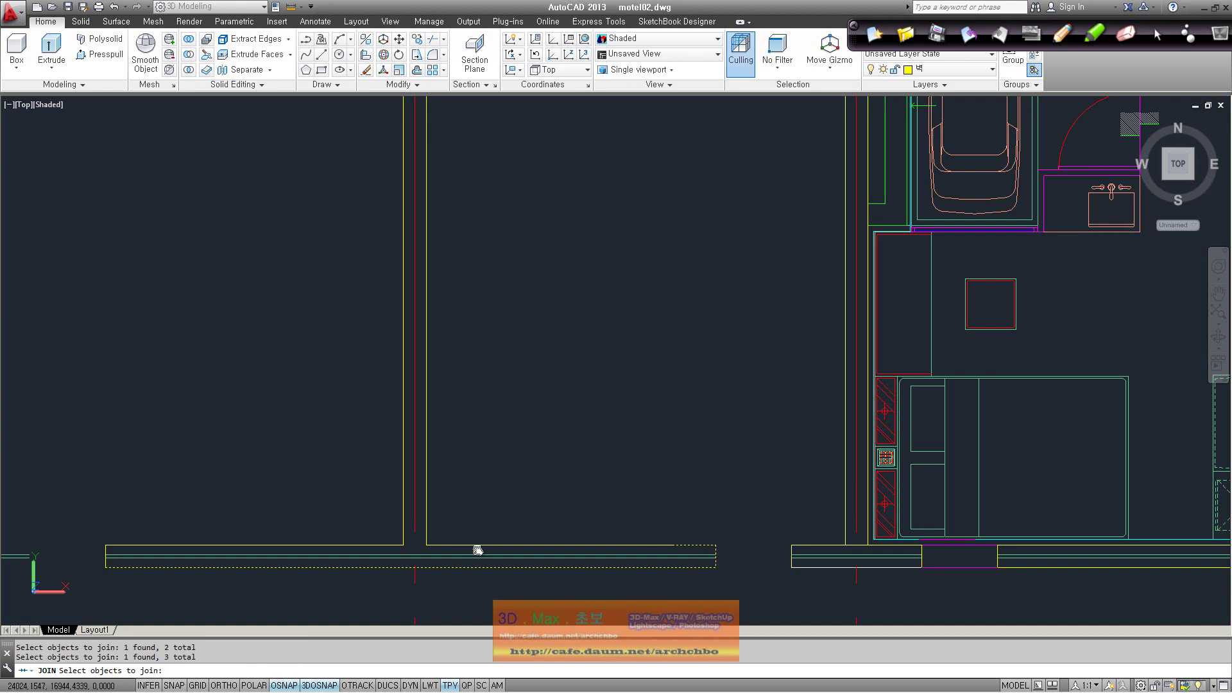
click(424, 539)
click(403, 538)
click(396, 546)
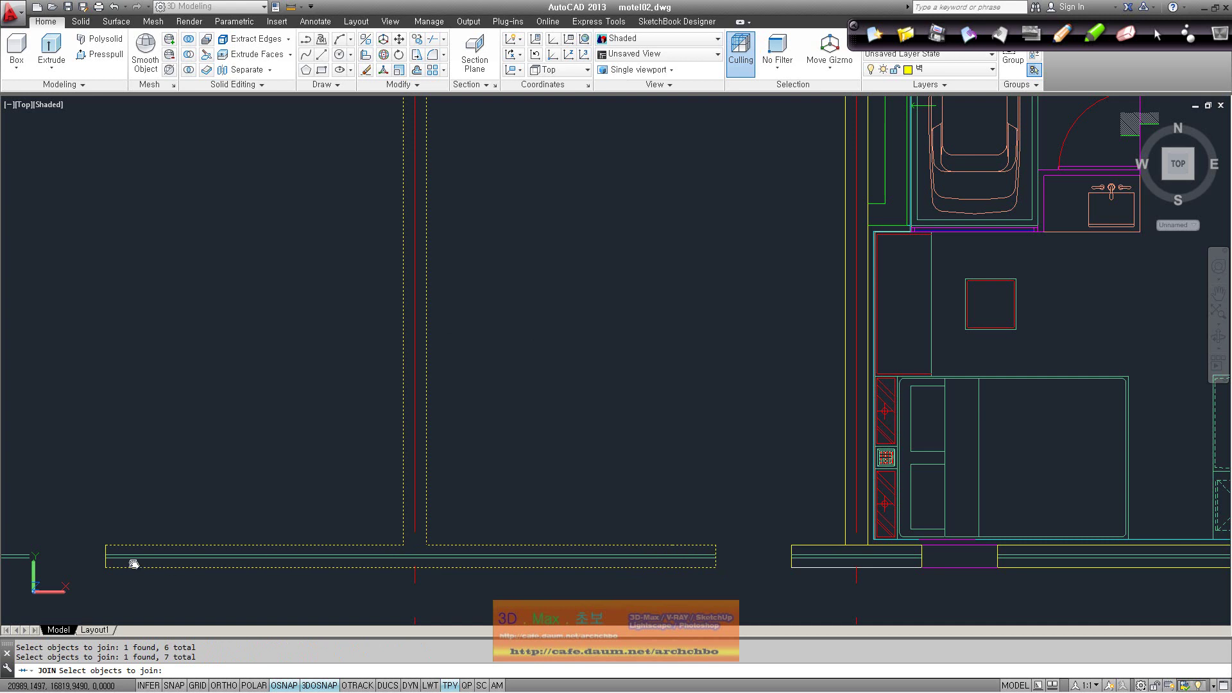
middle_drag(454, 385, 457, 416)
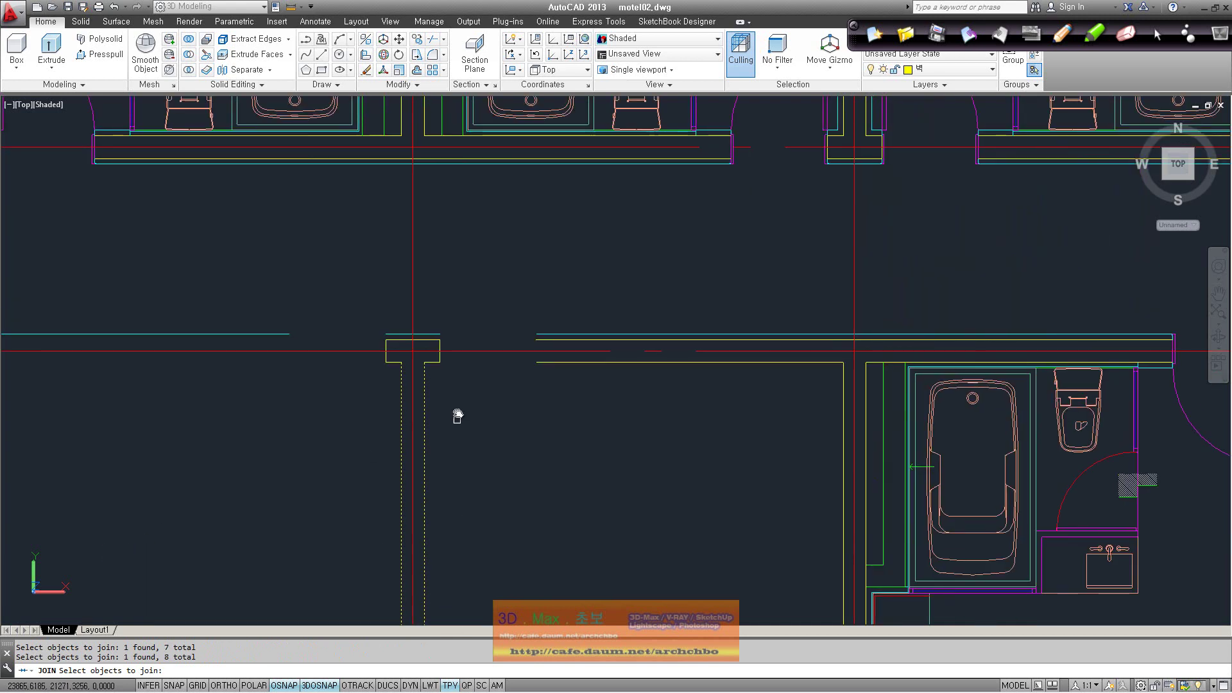
scroll(438, 363, up, 2)
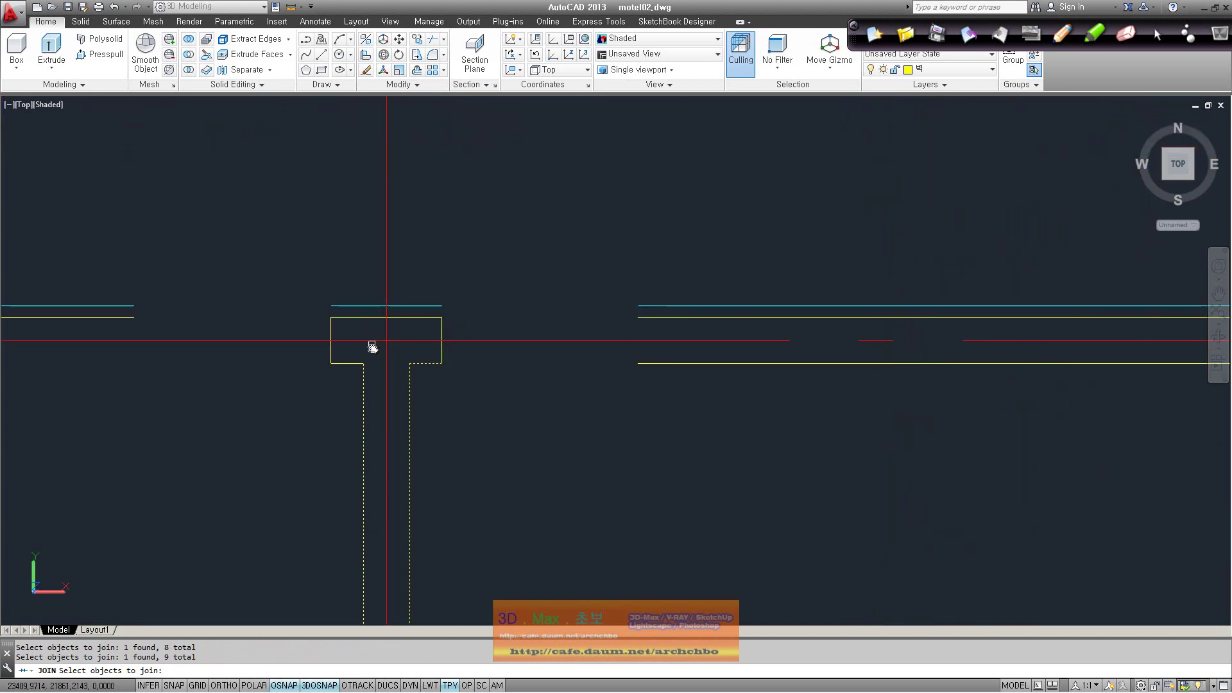
click(332, 343)
key(Return)
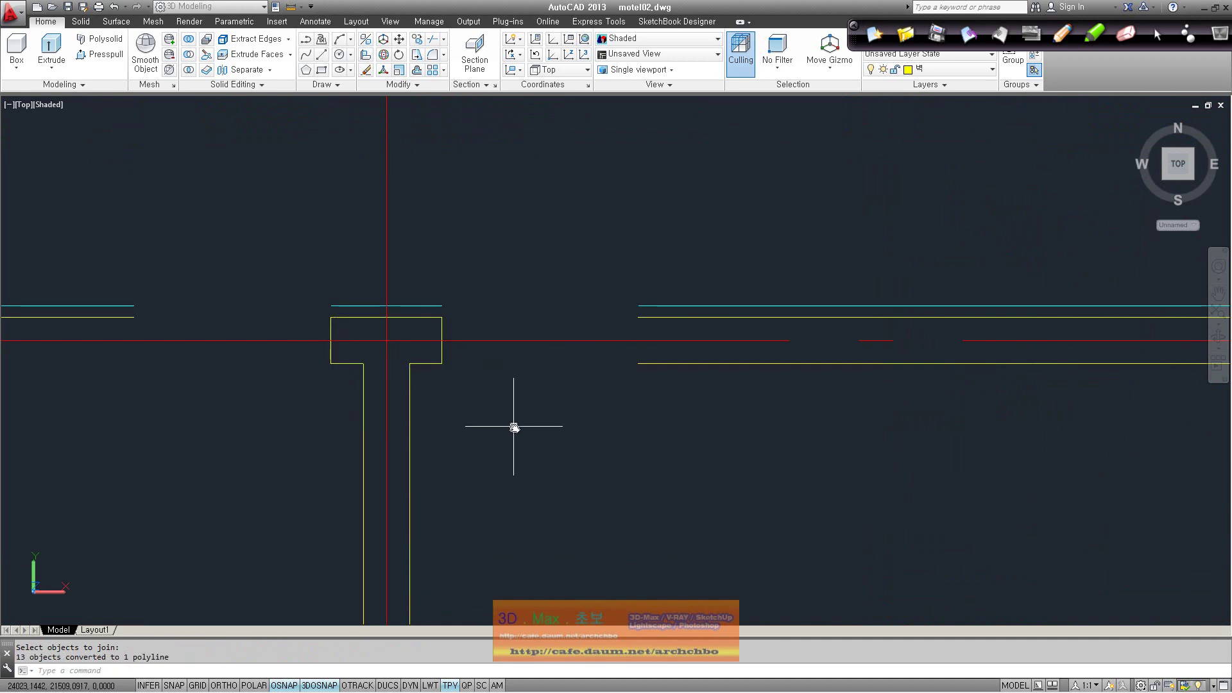
Select the joined T-shaped polyline to verify it, then clear the selection.
click(411, 437)
scroll(449, 475, down, 4)
mouse_move(503, 558)
middle_down()
mouse_move(503, 330)
mouse_move(536, 410)
middle_up()
key(Escape)
click(25, 105)
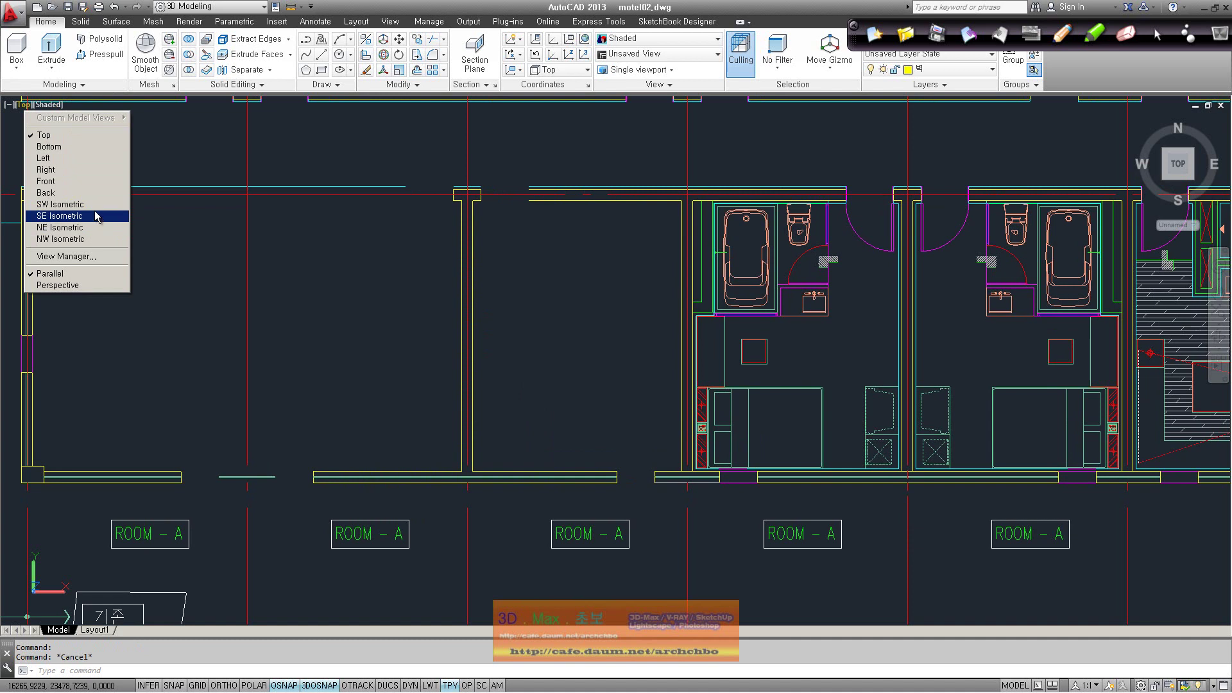
Switch to Southwest Isometric view and zoom in on the corridor wall outline.
click(95, 204)
scroll(519, 440, up, 3)
scroll(371, 399, up, 3)
click(467, 384)
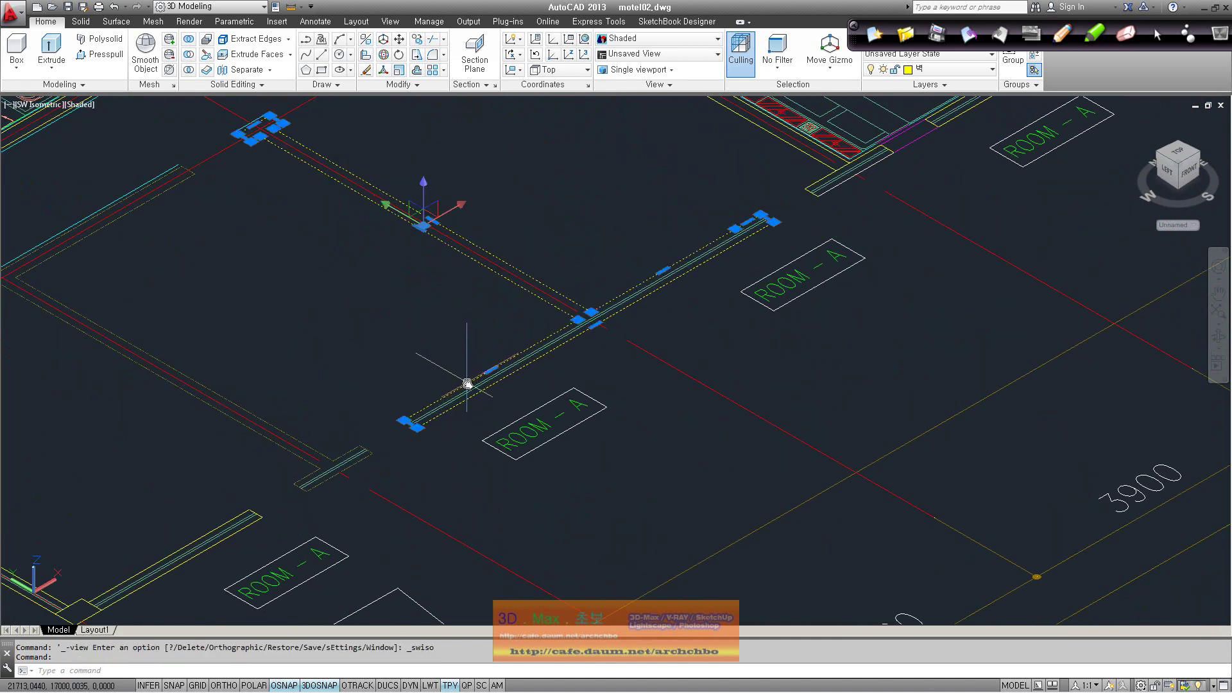
key(Escape)
middle_drag(467, 381, 476, 419)
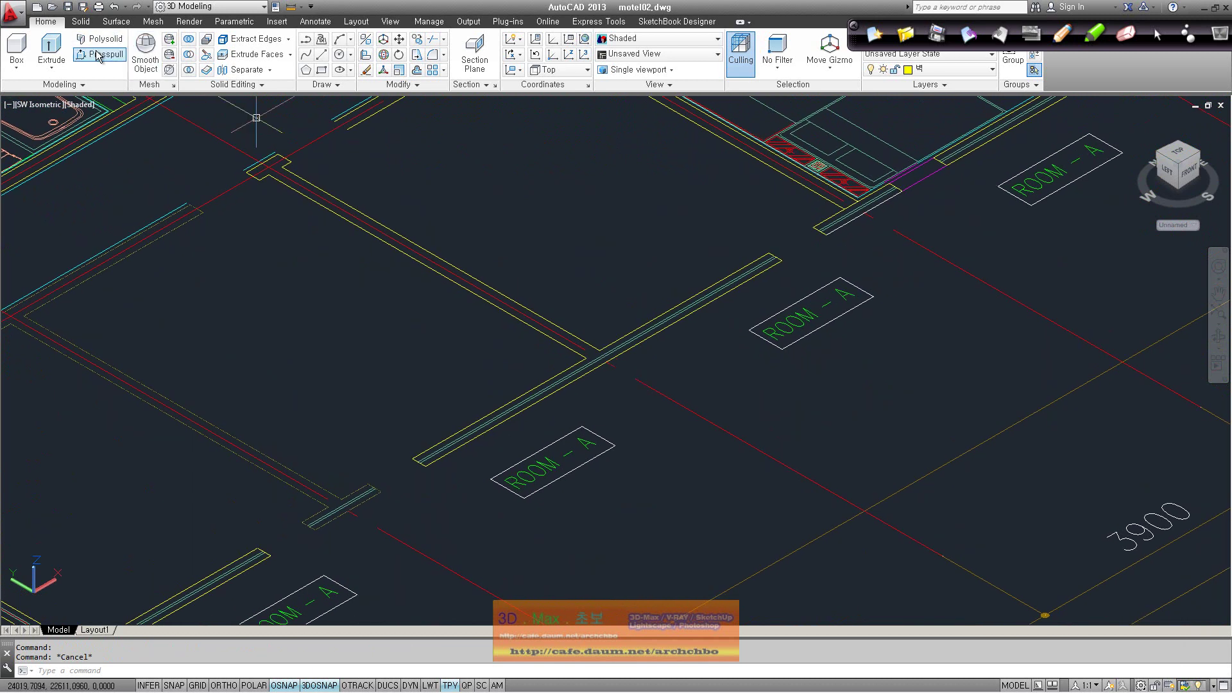
Run Polysolid with the Object option on the corridor wall line.
click(110, 44)
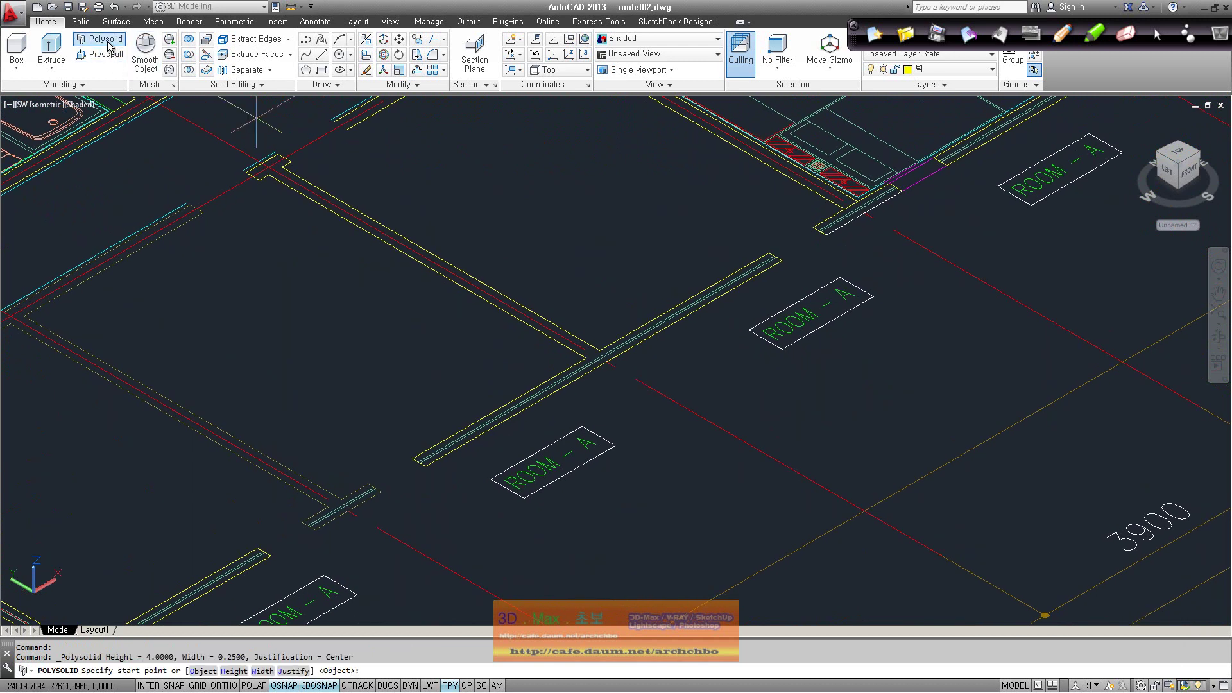
key(Escape)
click(81, 22)
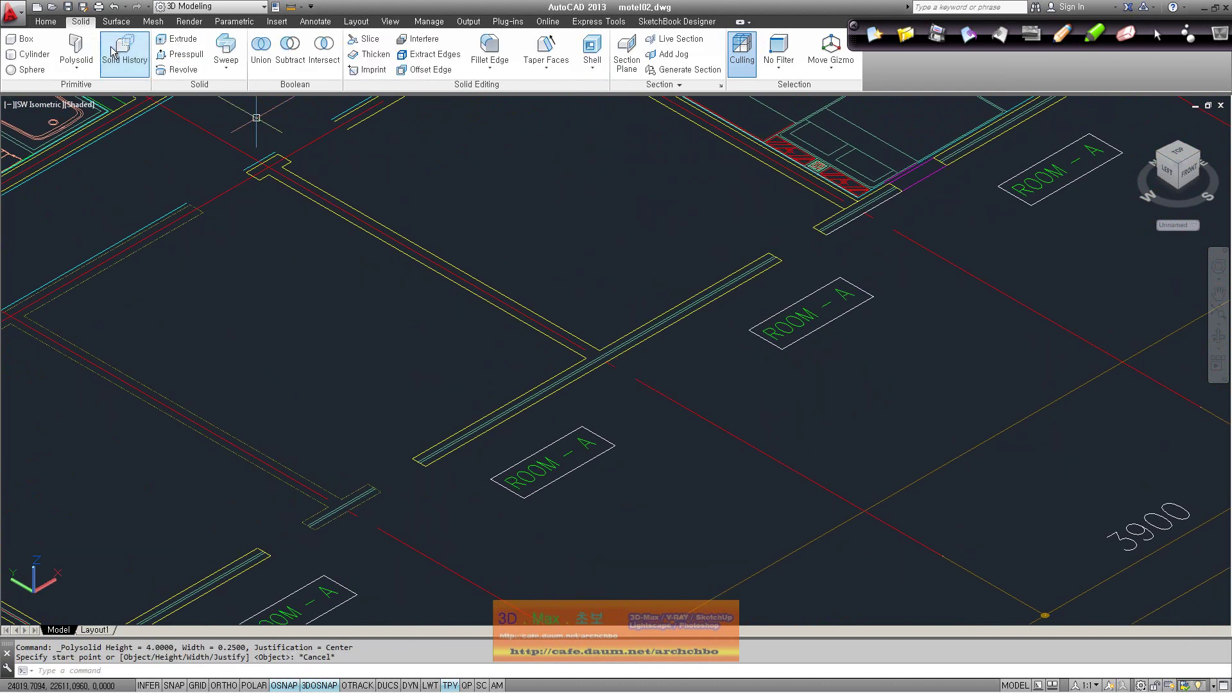
click(90, 57)
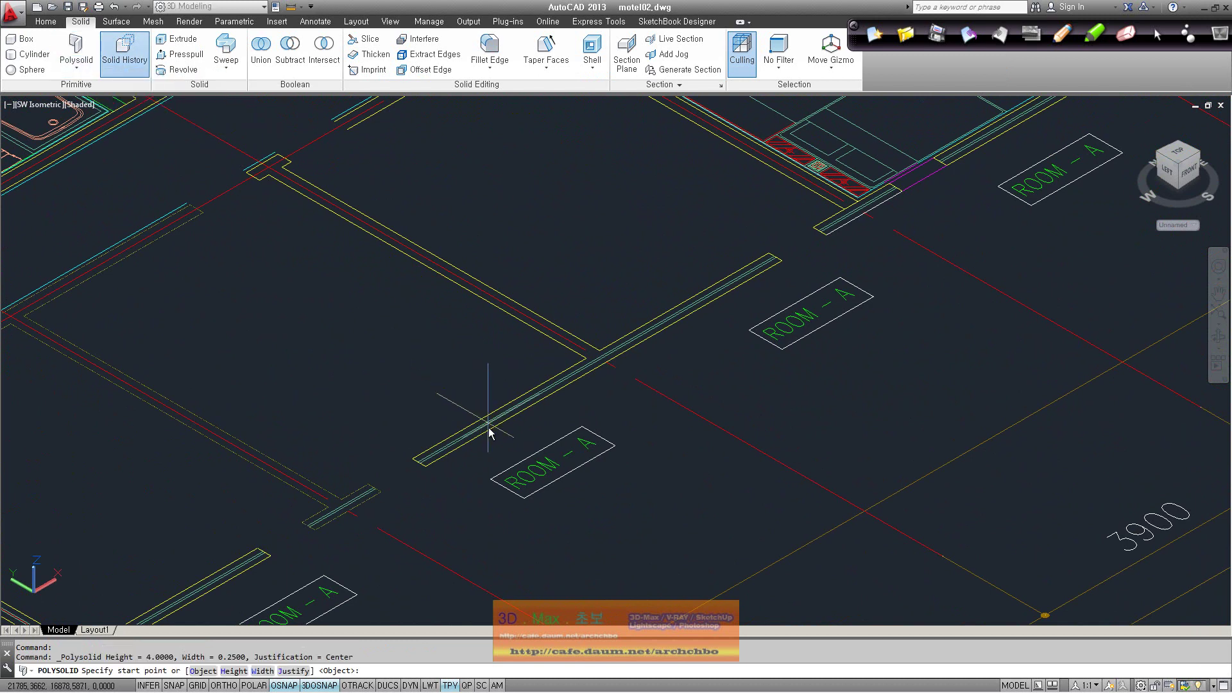
click(212, 670)
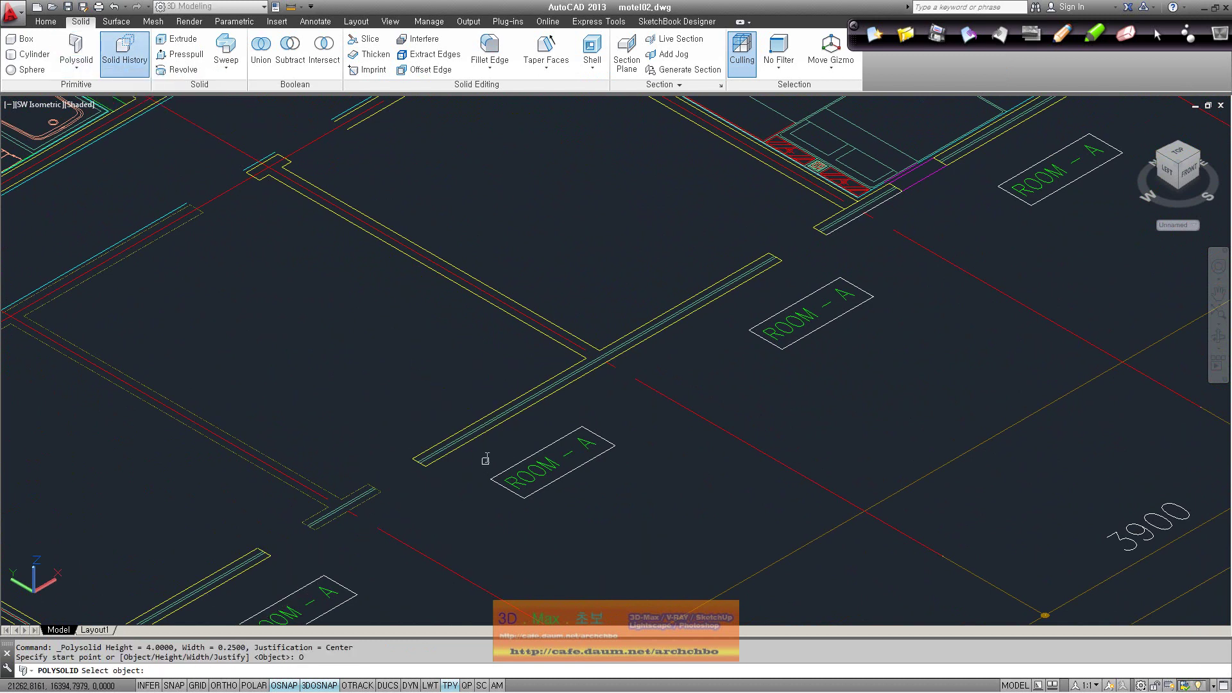
click(465, 447)
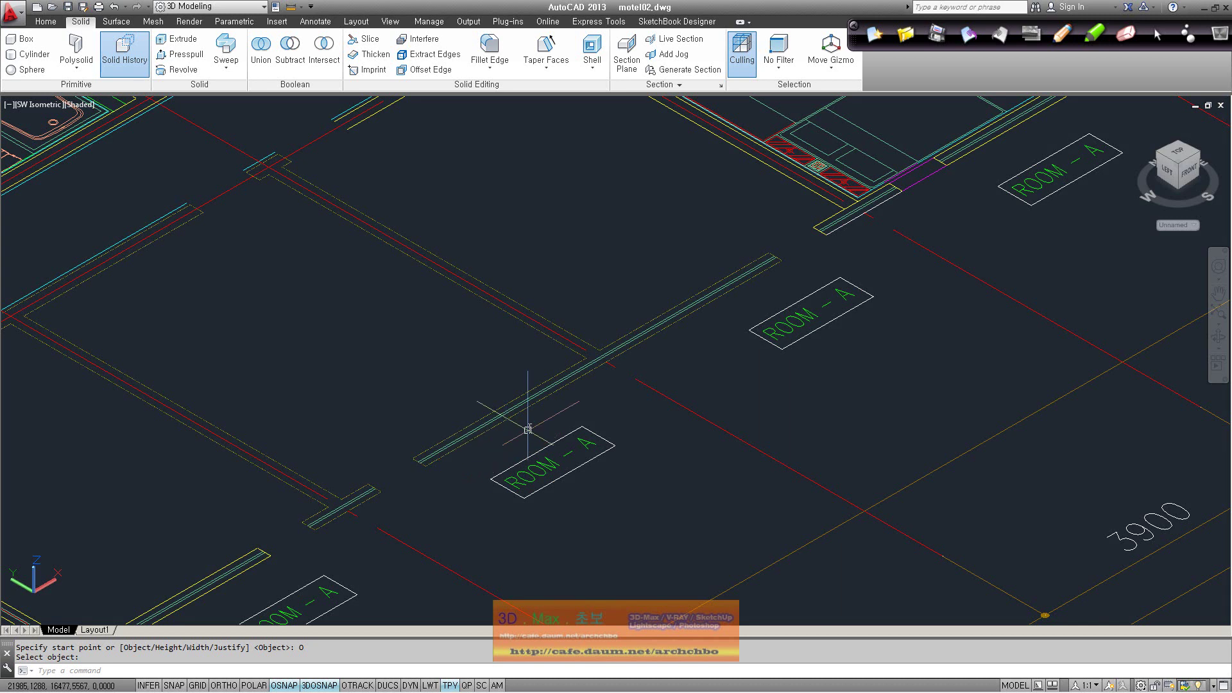
Repeat Polysolid Object on another wall line, then cancel when it cannot convert.
right_click(472, 386)
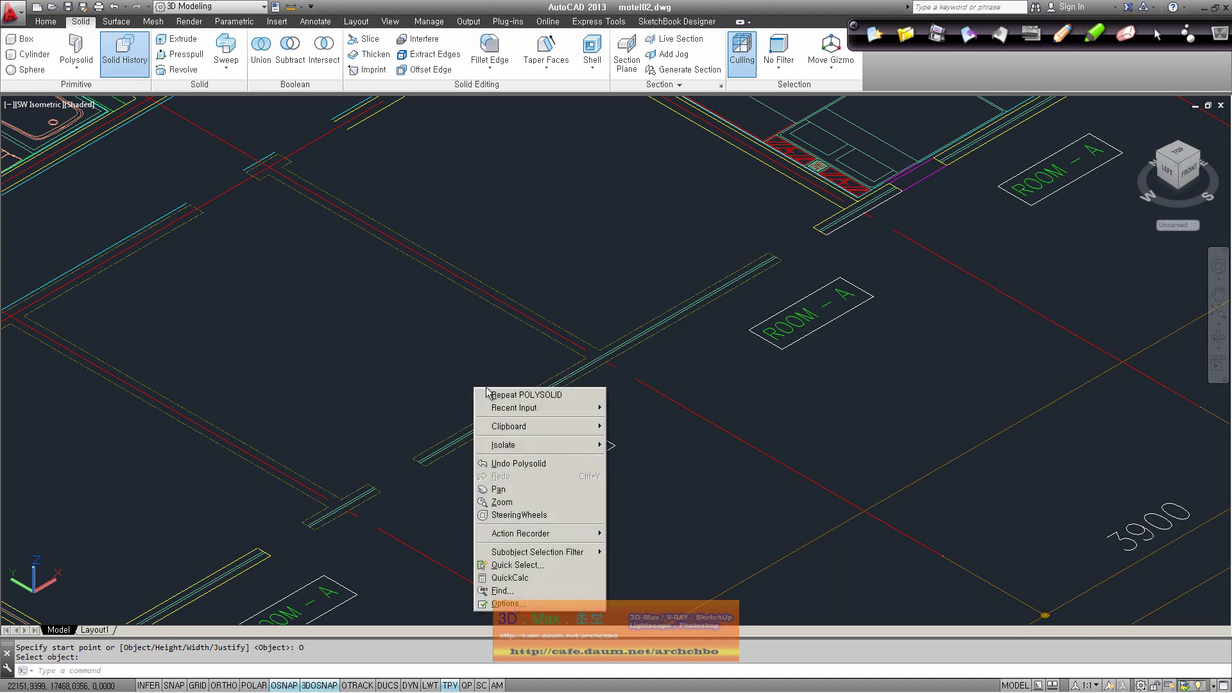
click(525, 395)
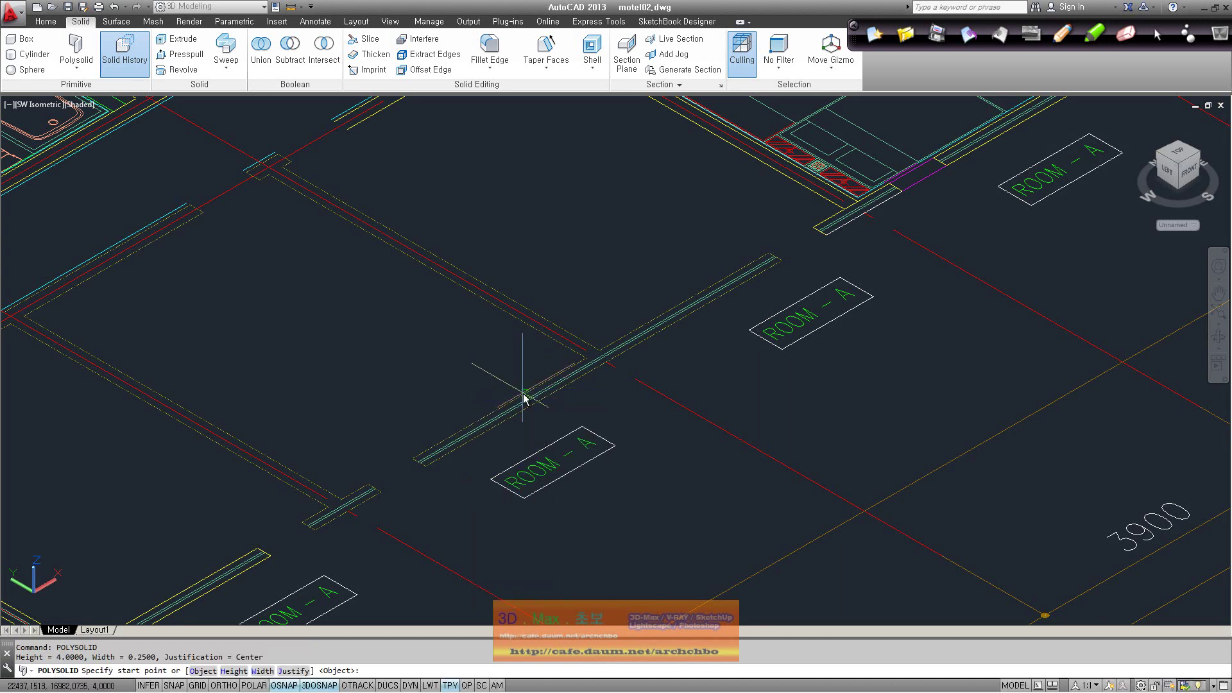
click(202, 672)
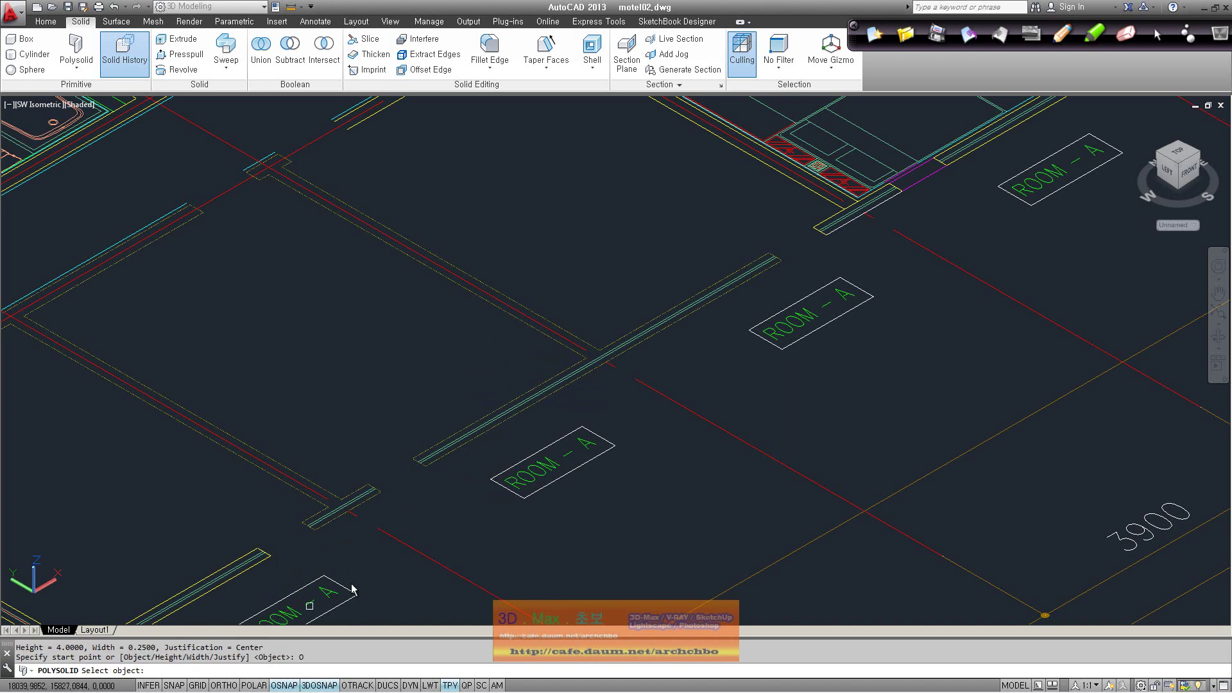
click(448, 455)
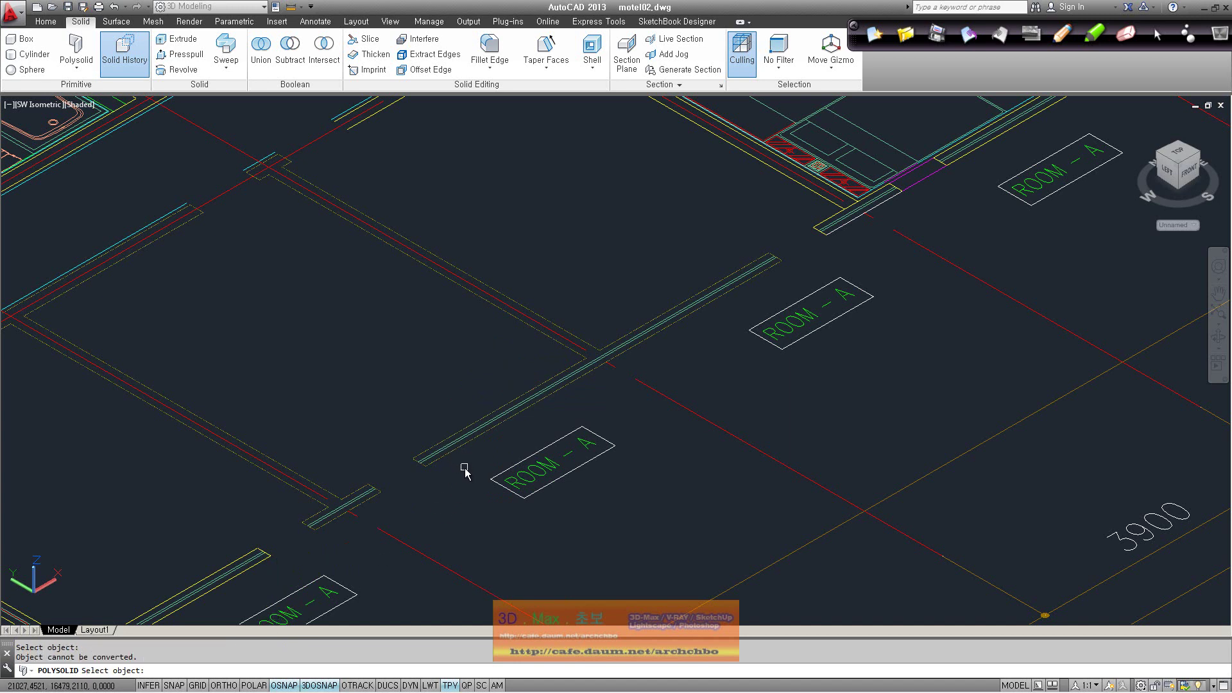
key(Escape)
Orbit the view and return to the Top plan view.
mouse_move(537, 336)
shift+middle_down()
mouse_move(605, 330)
mouse_move(610, 358)
mouse_move(512, 401)
shift+middle_up()
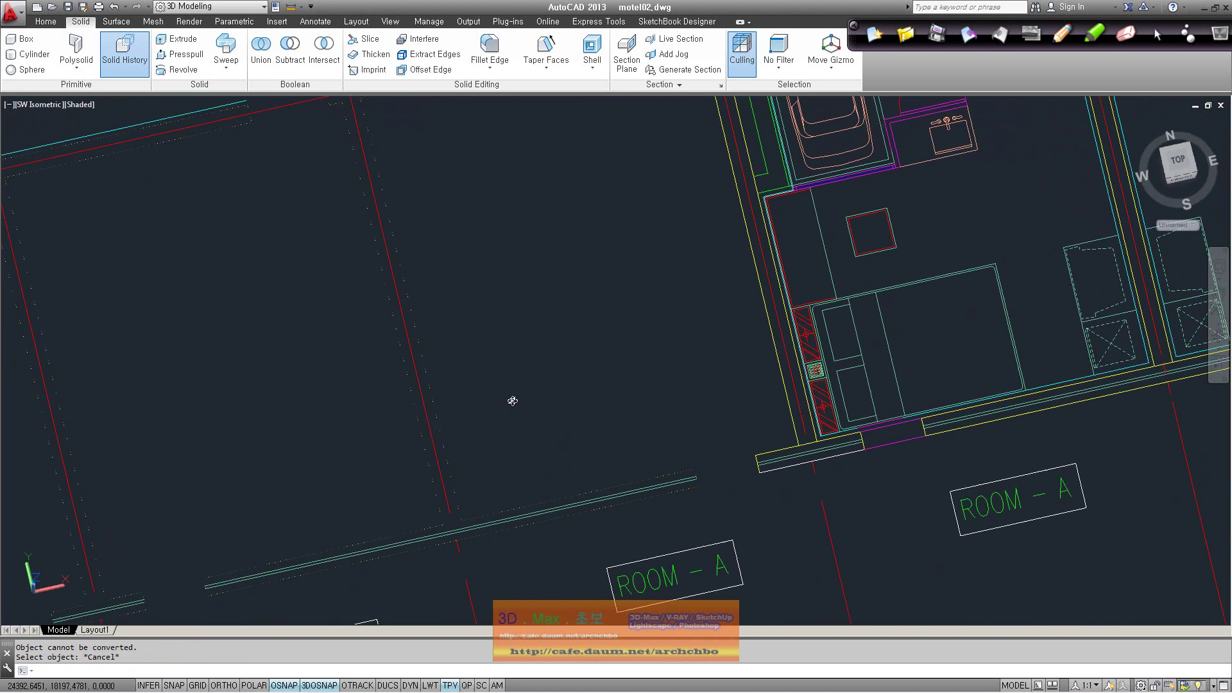
click(28, 104)
click(86, 133)
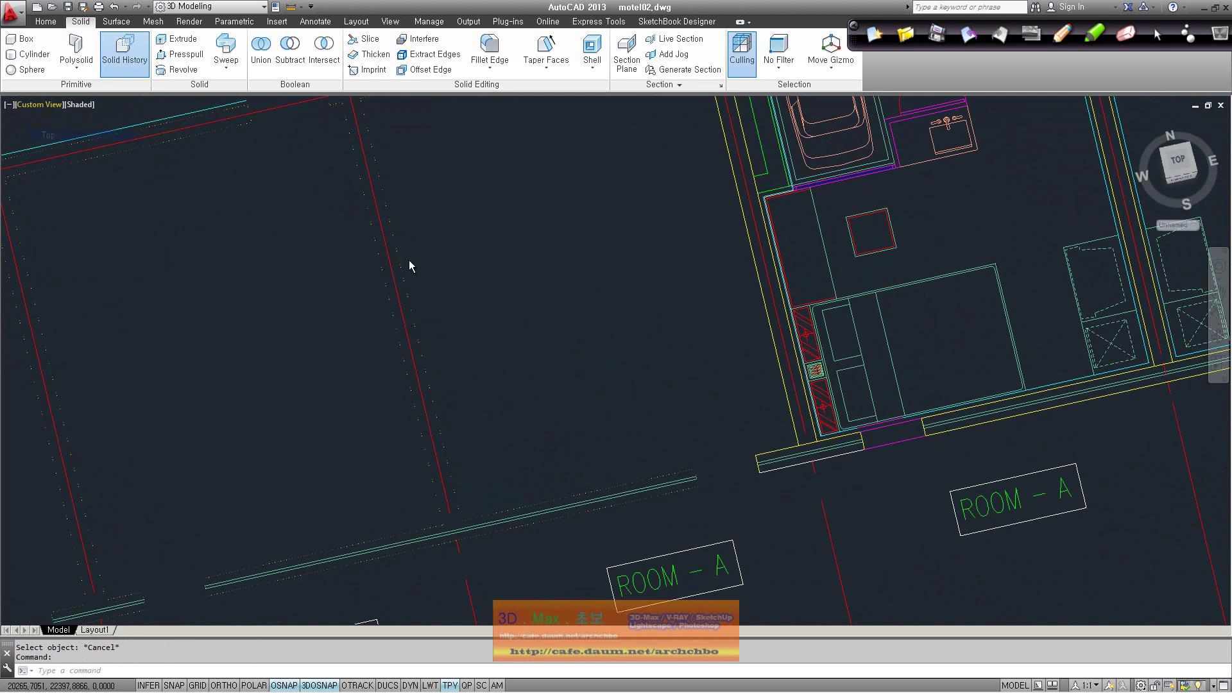
Minimize motel02.dwg, bring up Drawing3, and view its two wall solids from Top.
click(1195, 106)
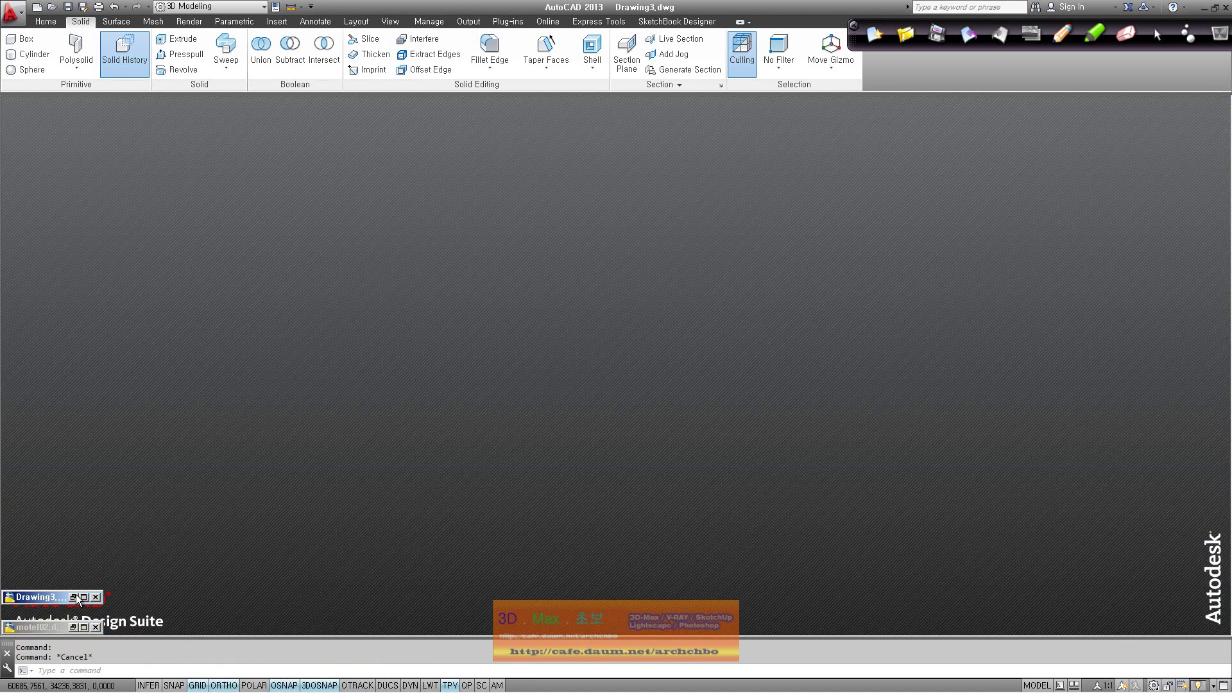
click(73, 597)
middle_drag(563, 344, 336, 289)
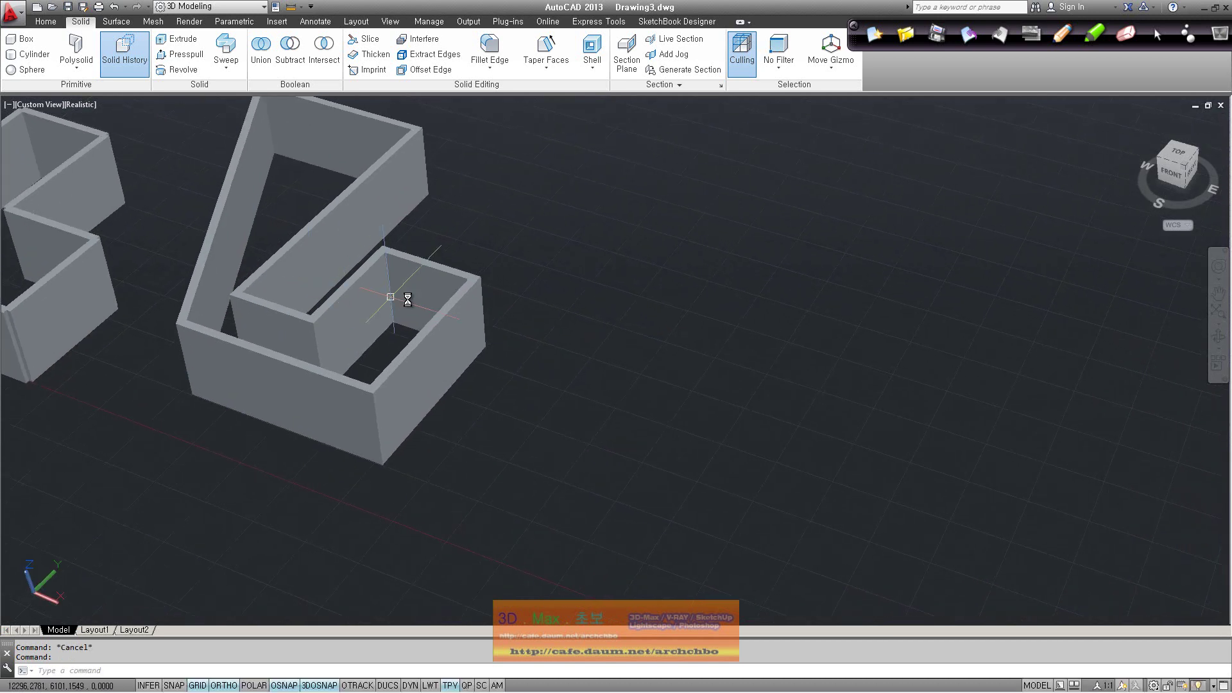
click(46, 21)
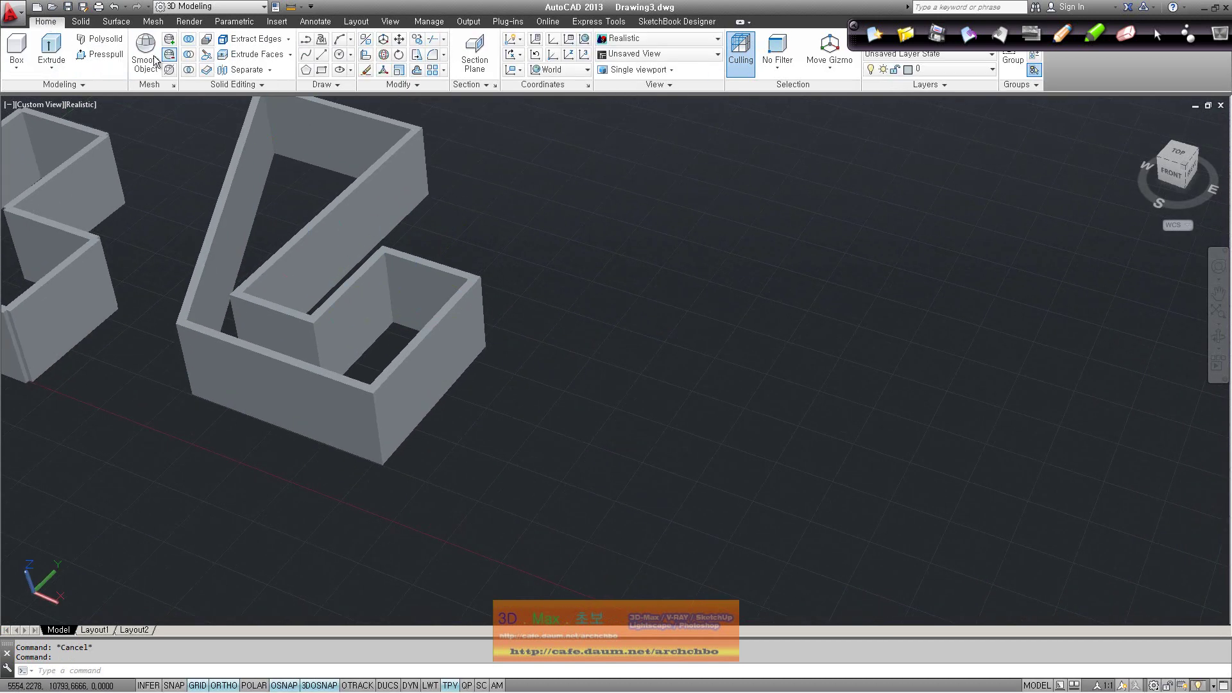
click(42, 105)
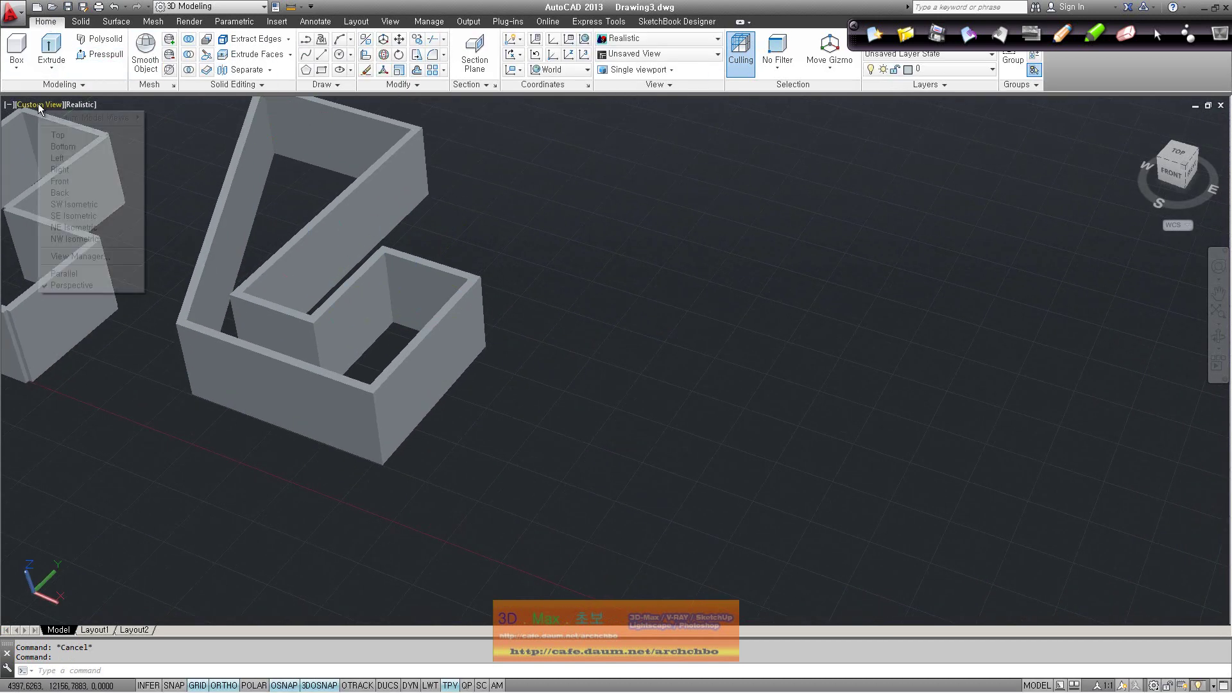
click(71, 134)
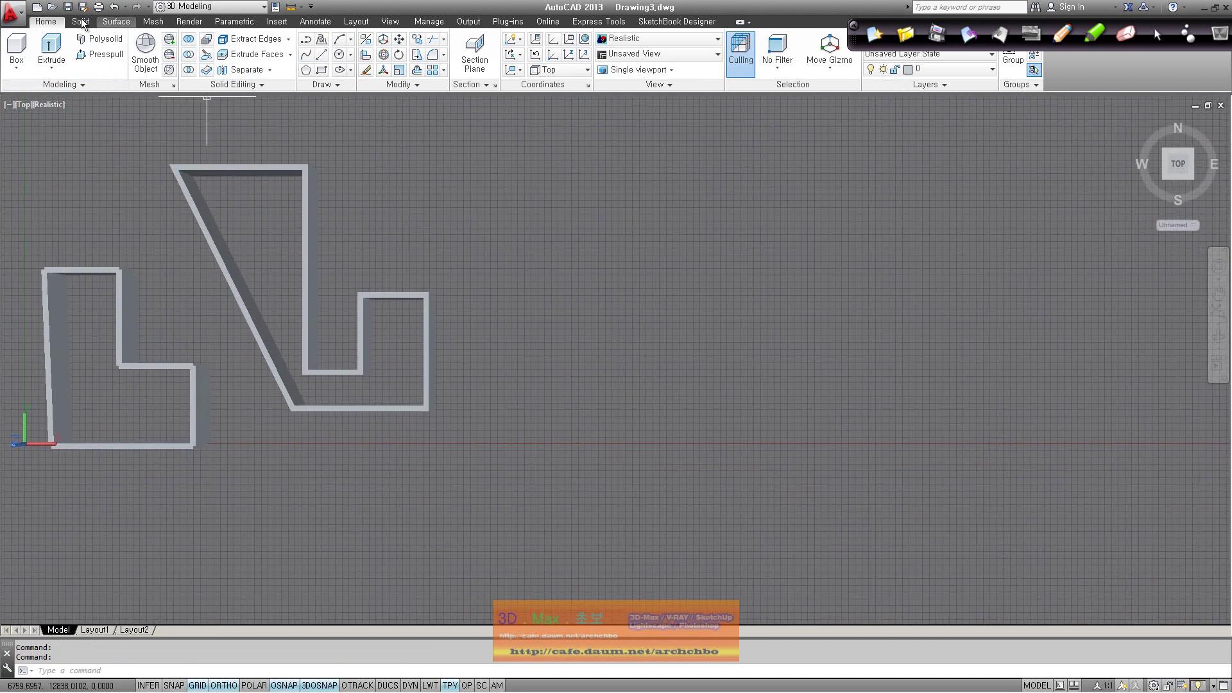
Start a line outline with sides of 200, 1200, 2000, 200 and 4000 units.
click(321, 54)
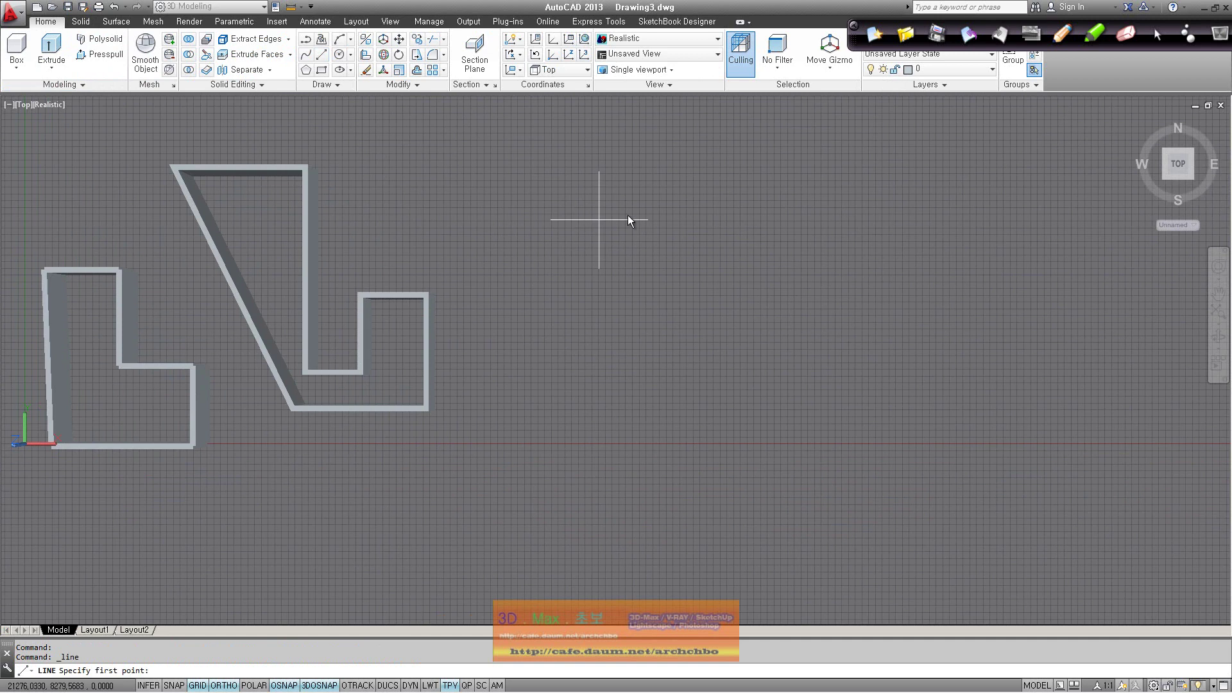
click(642, 174)
text(200)
key(Return)
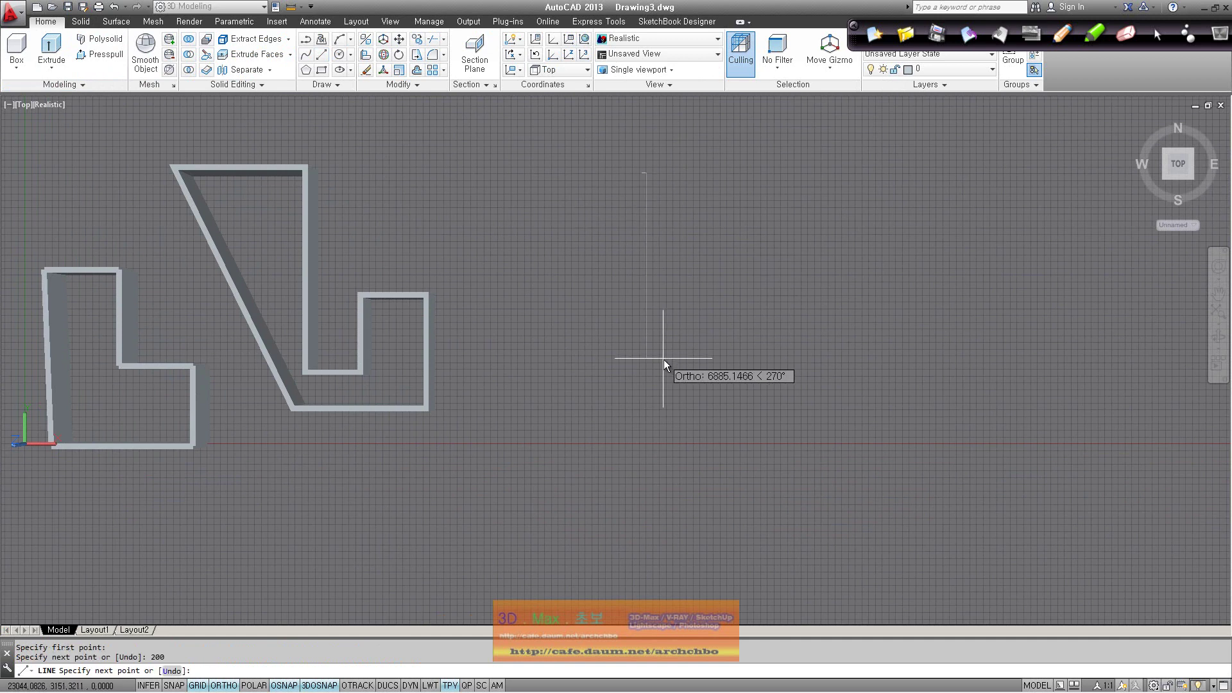
text(1200)
key(Return)
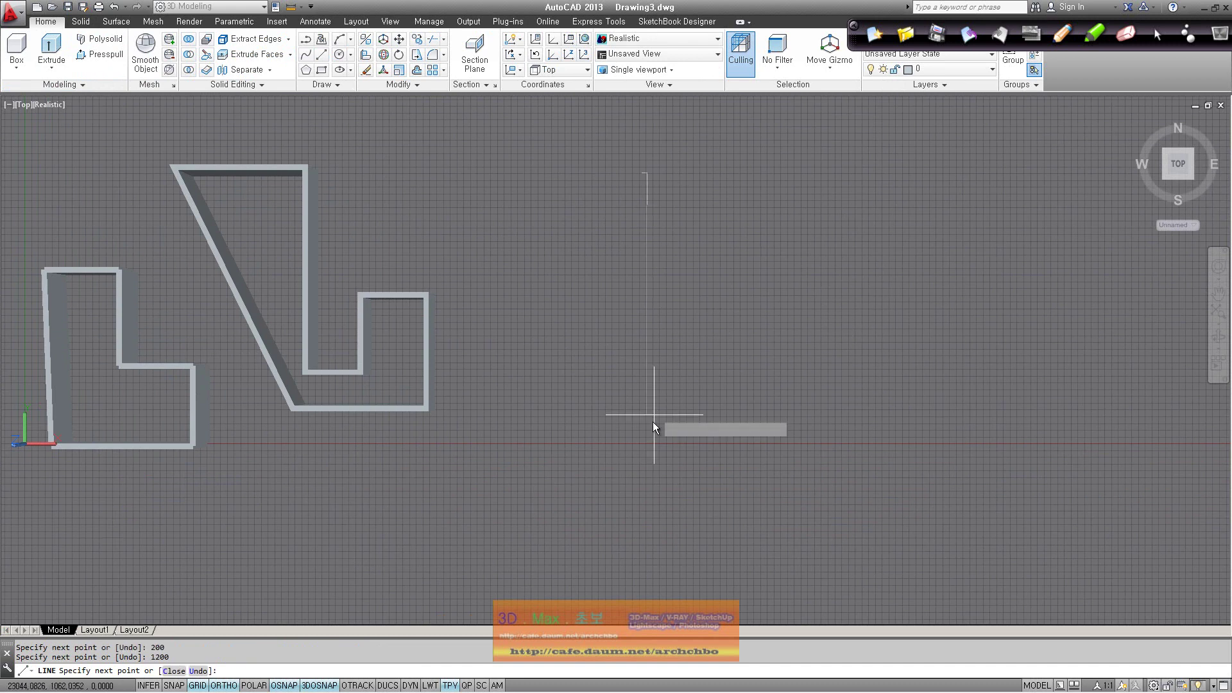
text(2000)
key(Return)
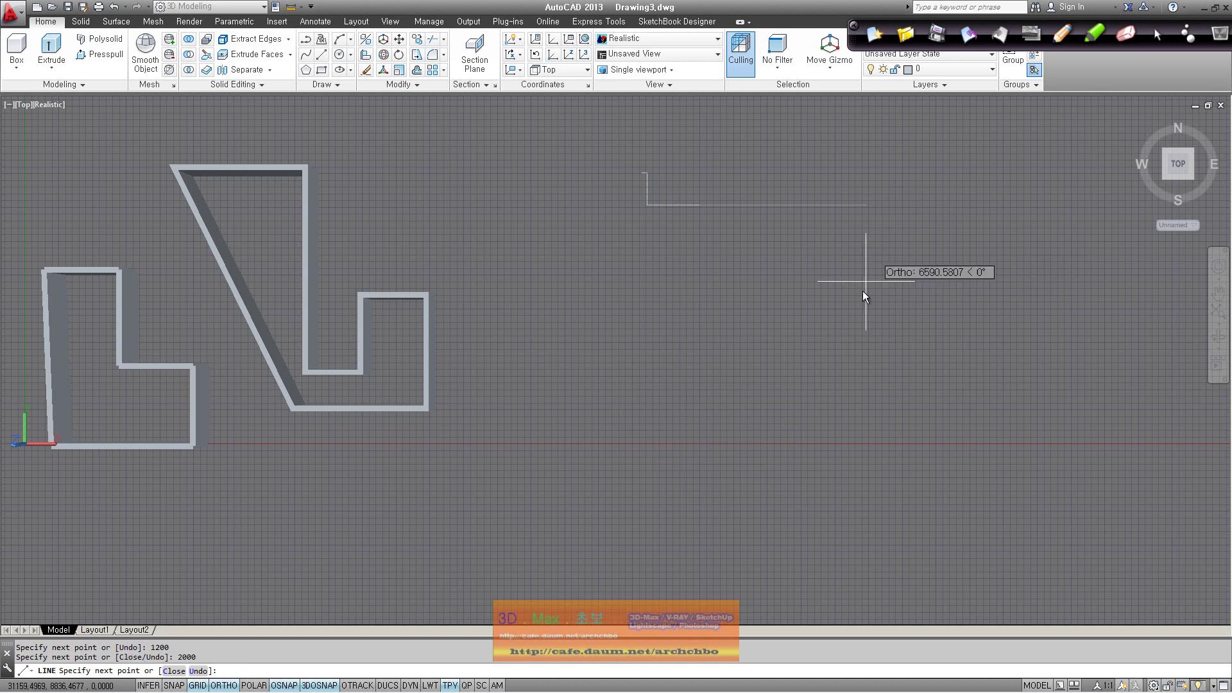
text(200)
key(Return)
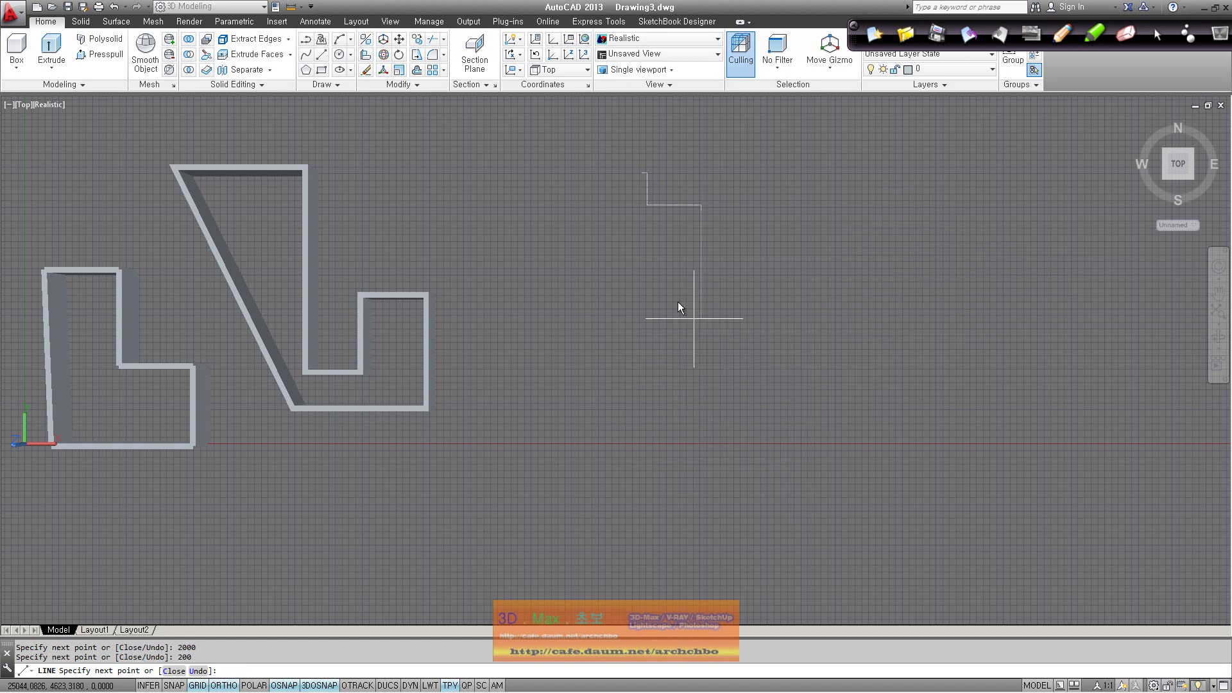
text(4000)
key(Return)
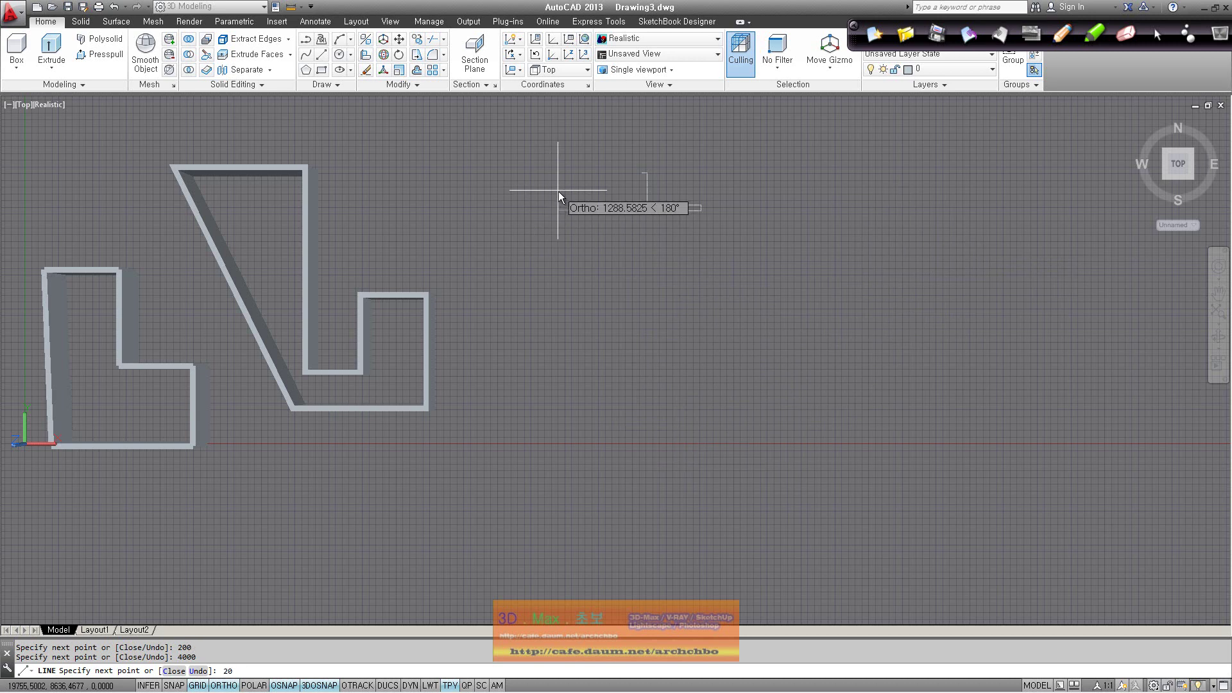
Add 200 and 1200 sides and the top notch, closing the stepped outline at its start.
scroll(637, 205, up, 3)
scroll(644, 198, up, 2)
middle_drag(574, 160, 591, 550)
text(200)
key(Return)
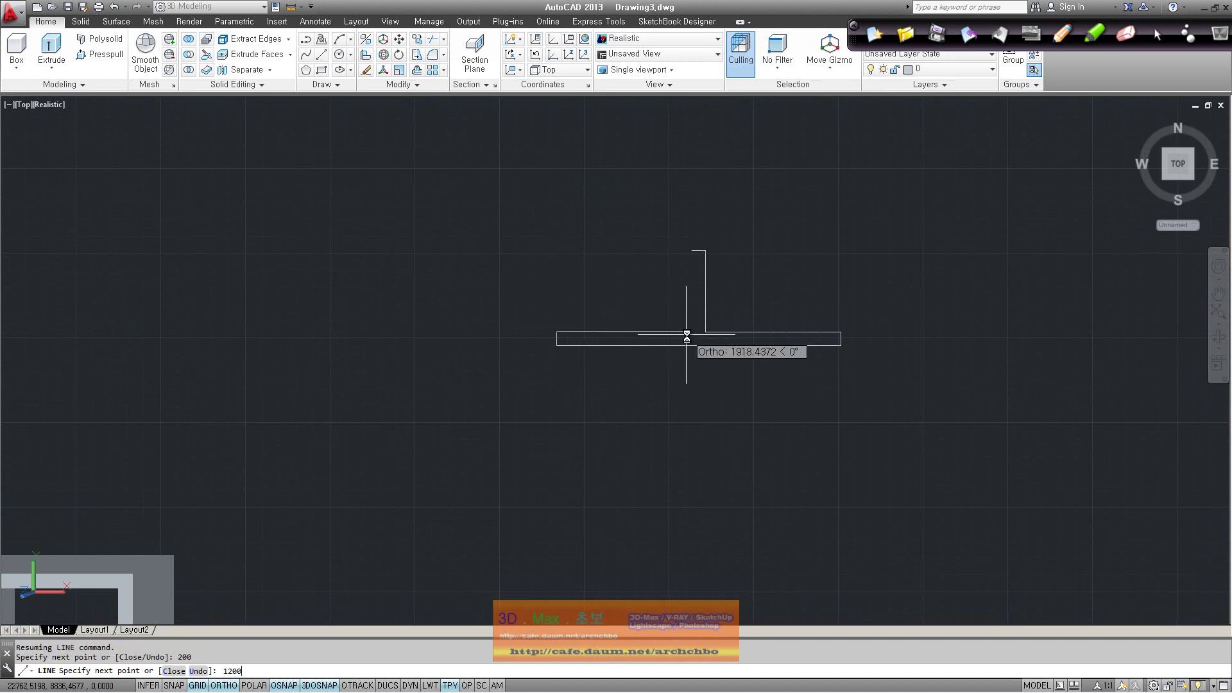
key(Return)
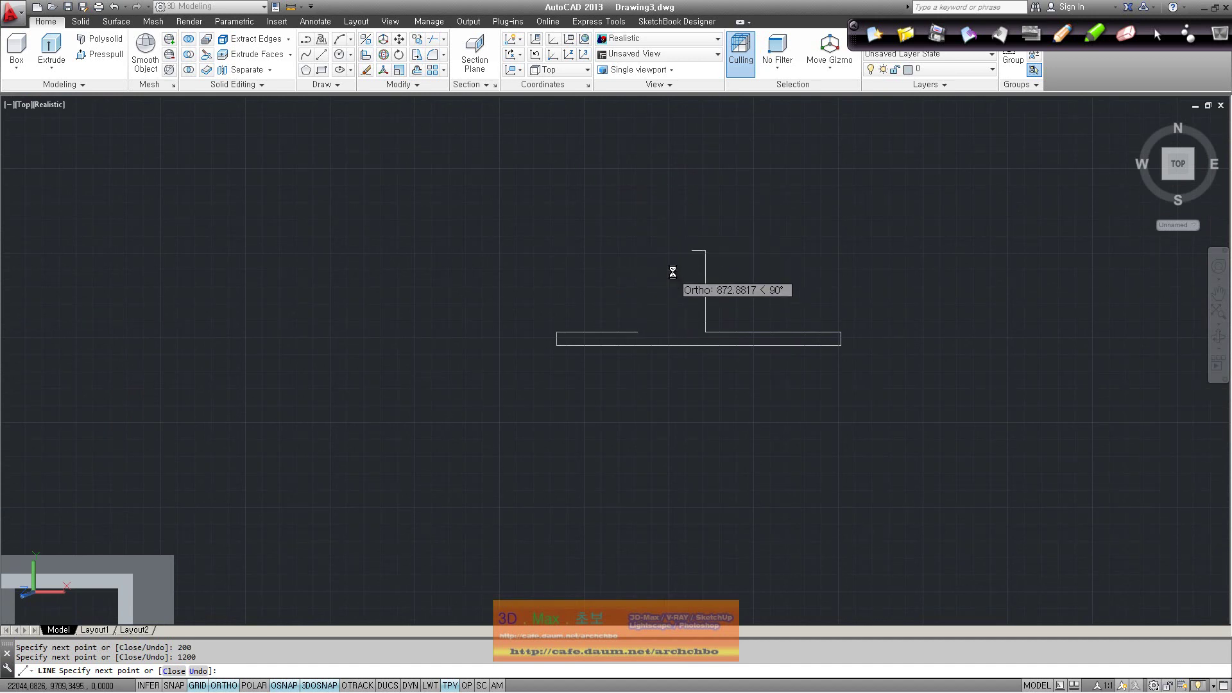
click(646, 270)
click(694, 271)
click(691, 252)
click(705, 252)
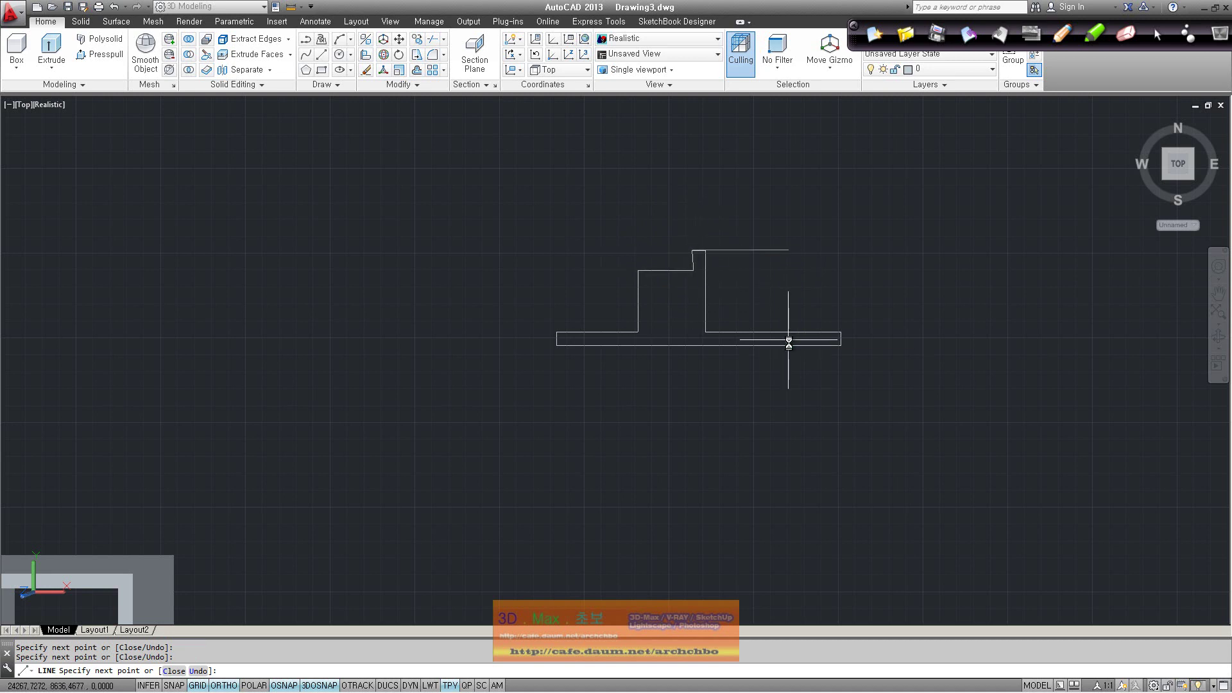
key(Return)
mouse_move(861, 393)
shift+middle_down()
mouse_move(821, 344)
mouse_move(530, 253)
shift+middle_up()
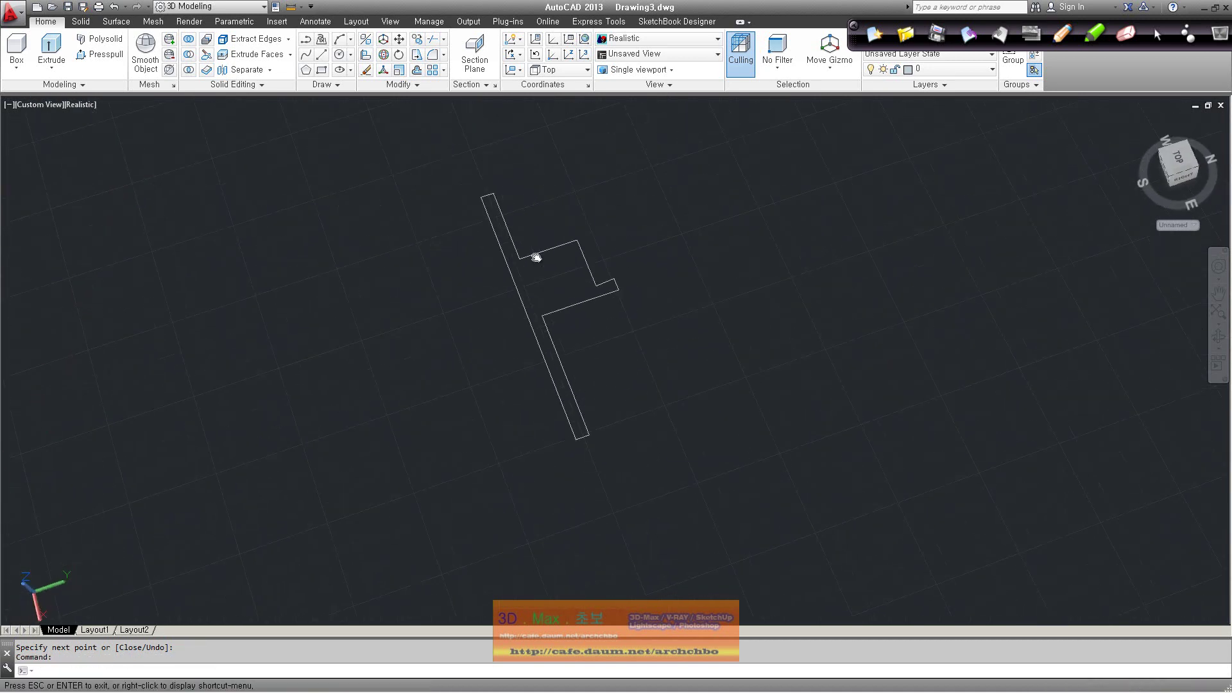
Make a trial polysolid from the outline's long side, then delete it.
click(91, 26)
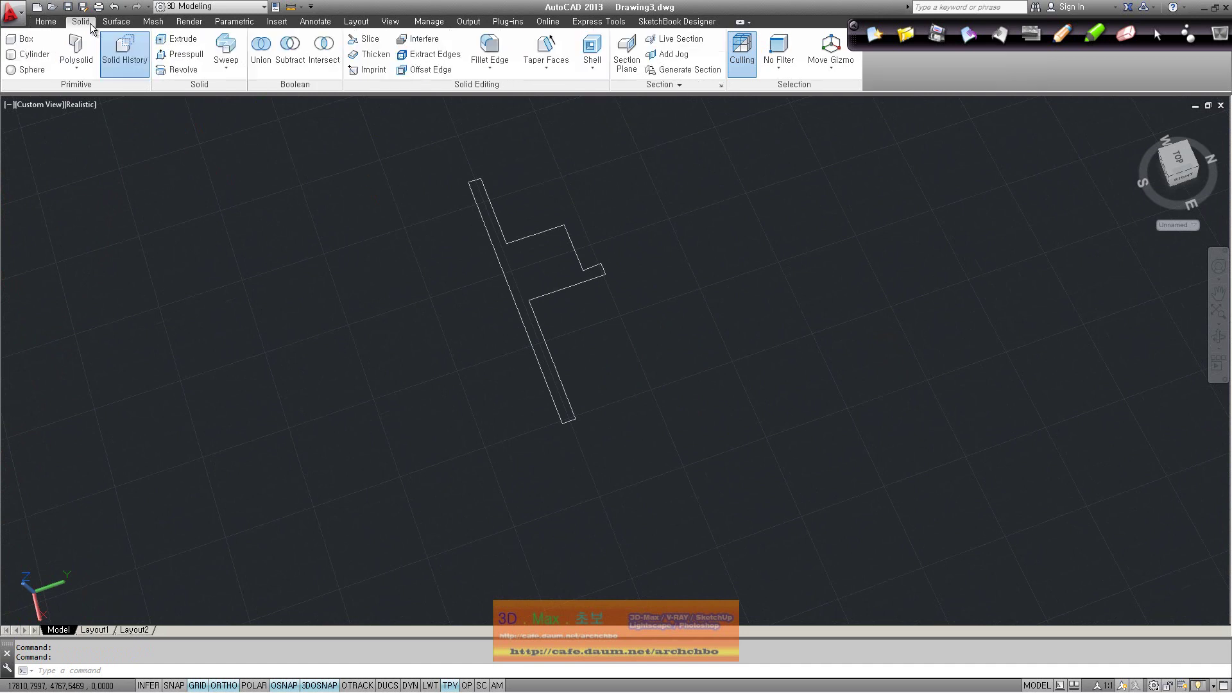
click(82, 57)
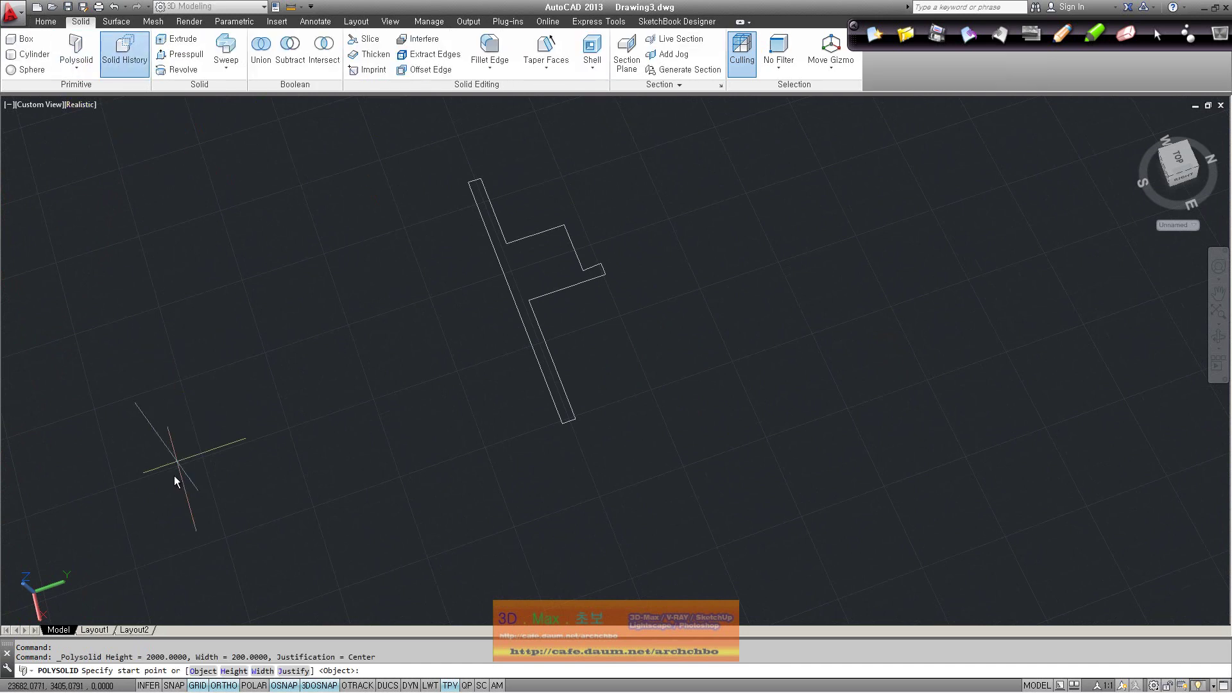
click(205, 670)
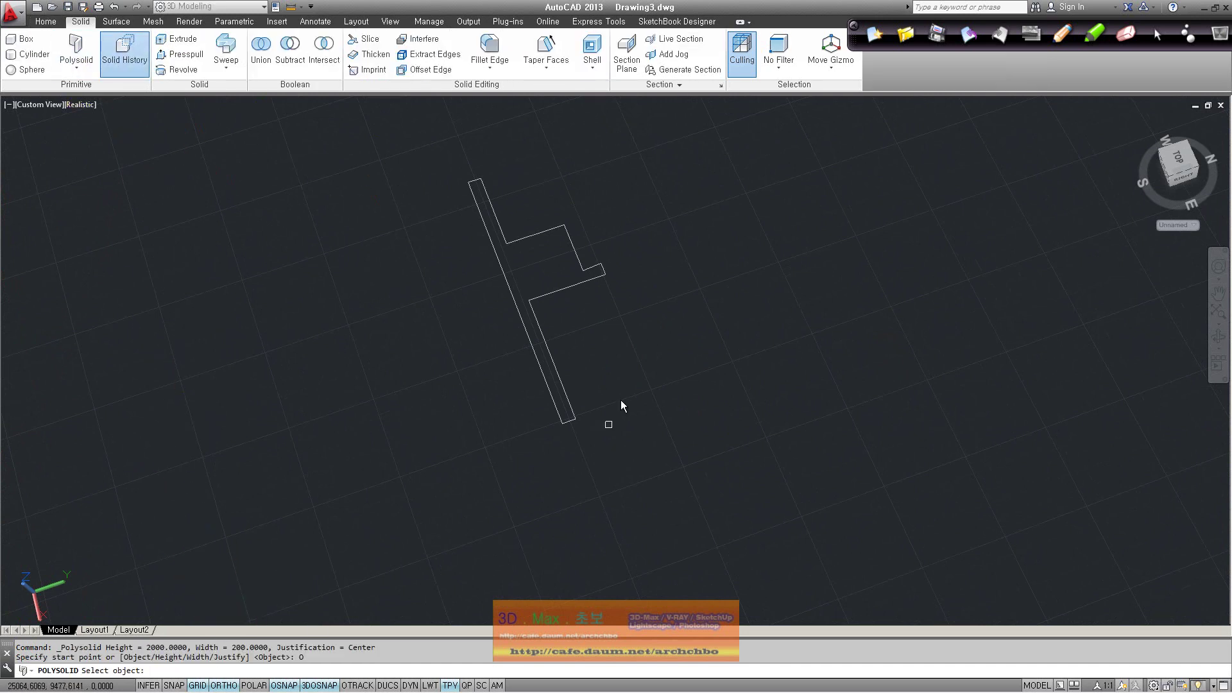
click(572, 424)
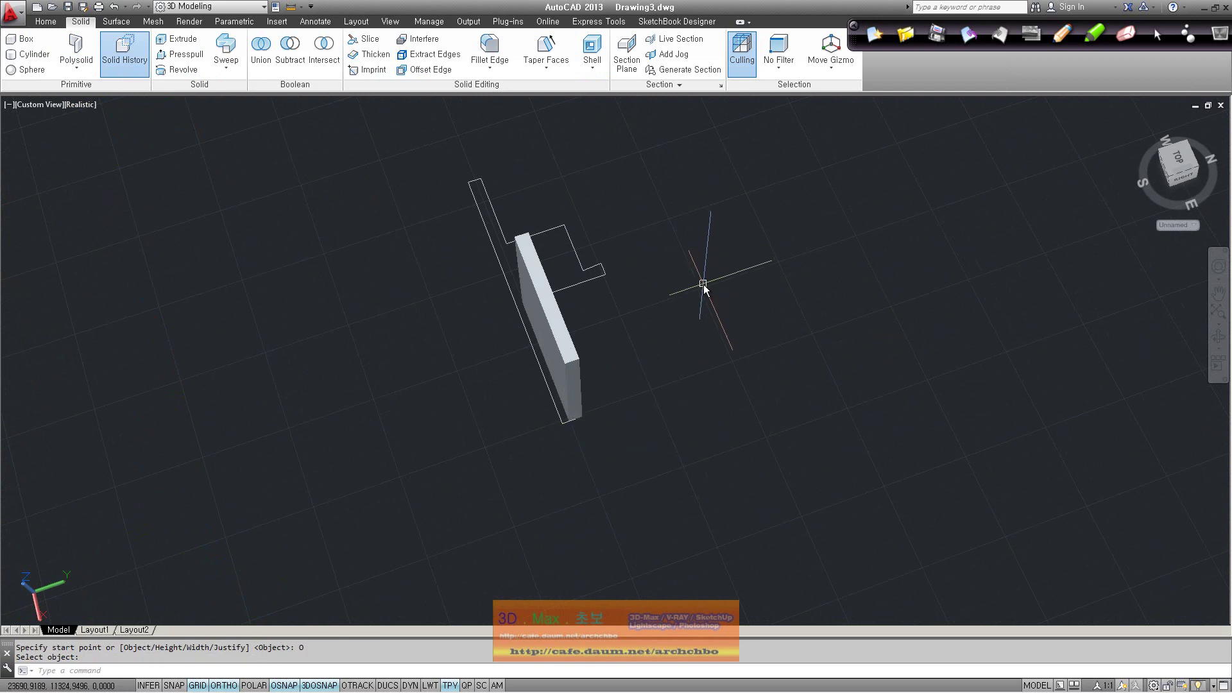
key(Escape)
click(584, 340)
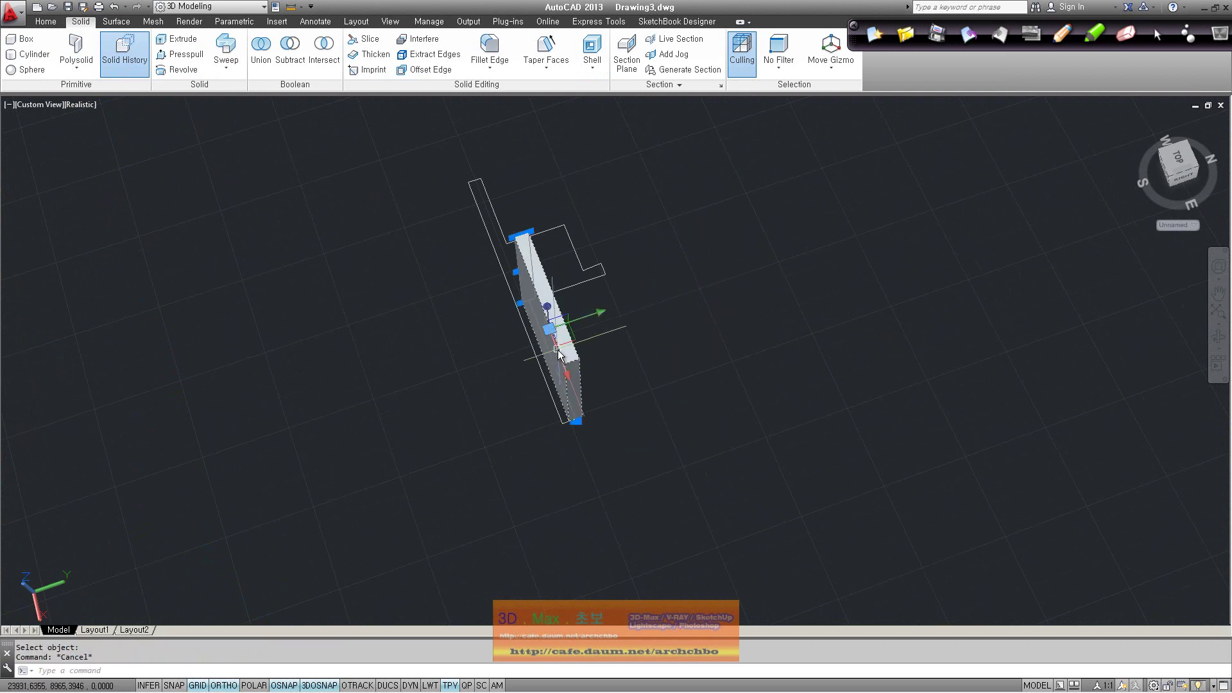
key(Delete)
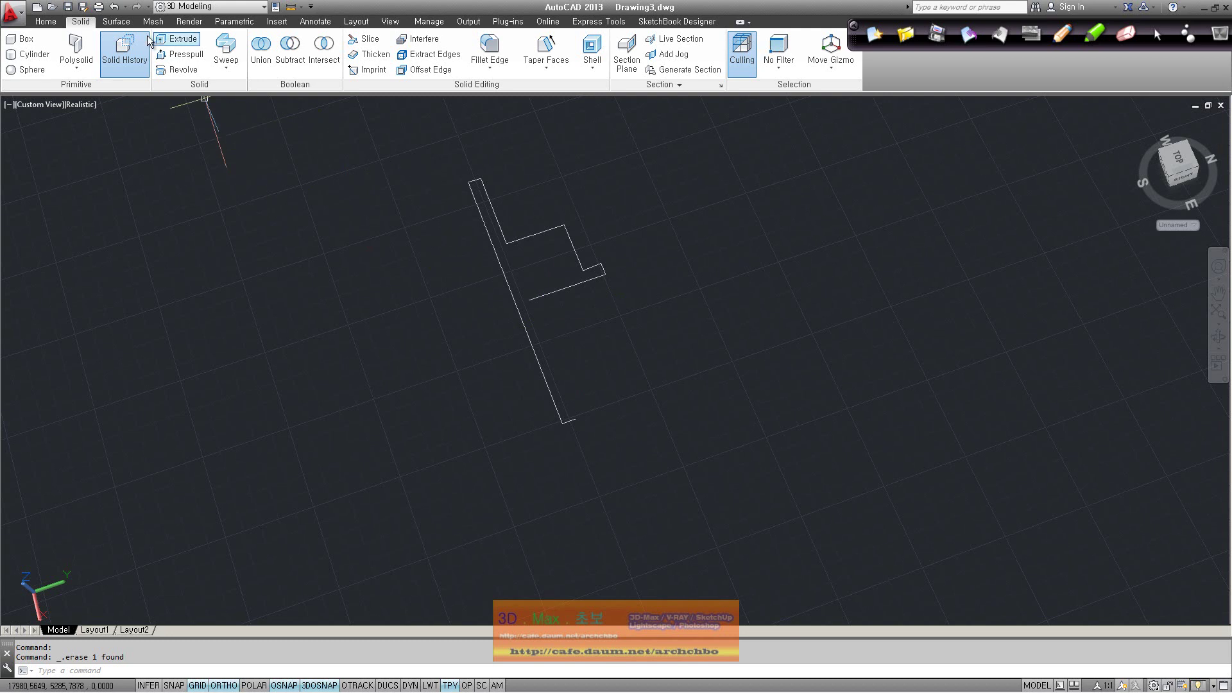
Draw a line closing the gap at the outline's open end.
click(45, 21)
click(321, 54)
click(532, 300)
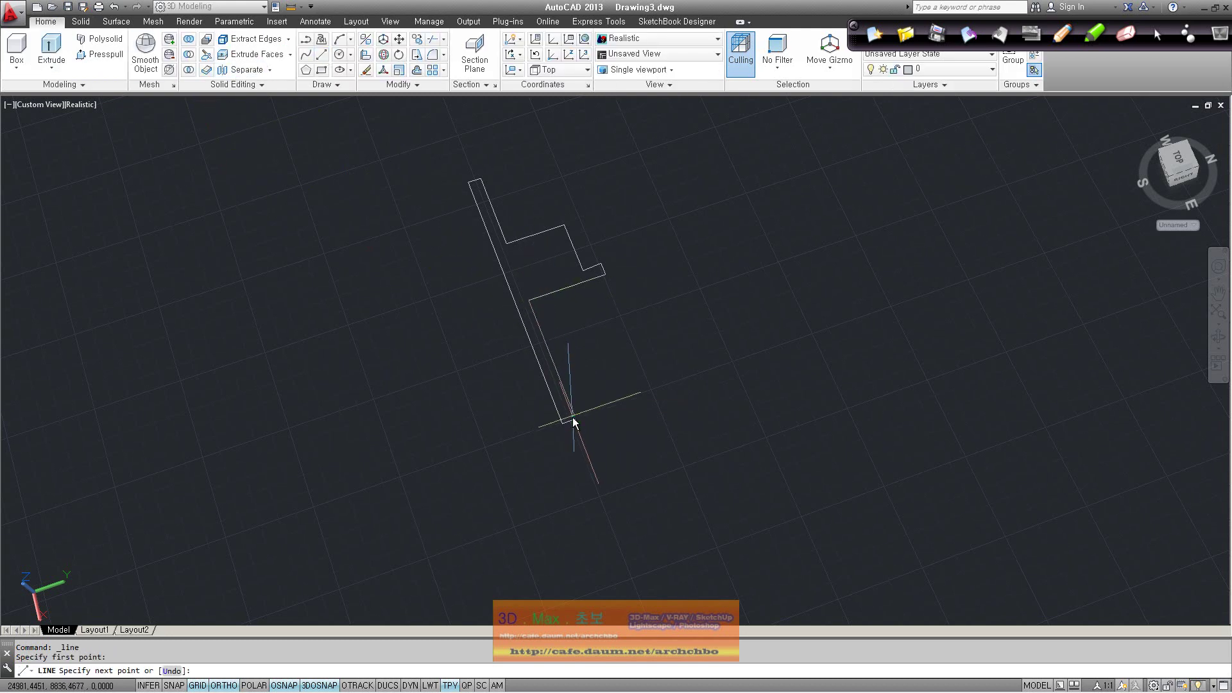
key(Return)
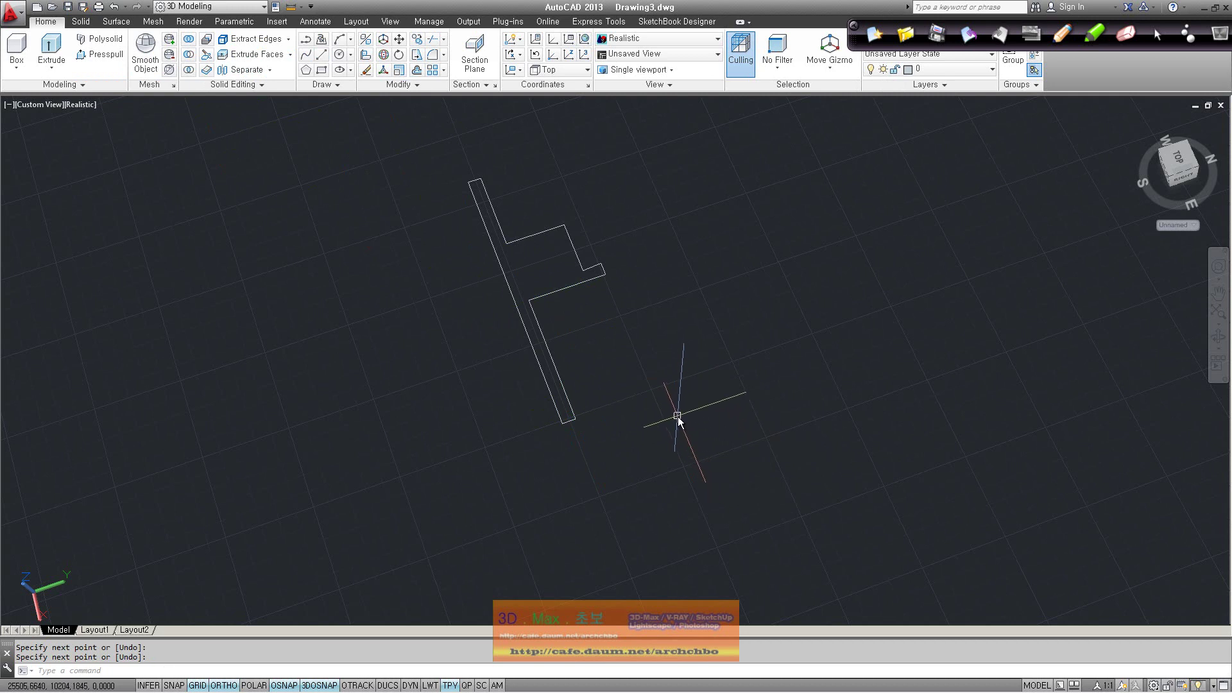
JOIN the 11 outline segments into one polyline using a selection window.
text(j)
key(Return)
click(696, 437)
click(382, 127)
key(Return)
click(115, 23)
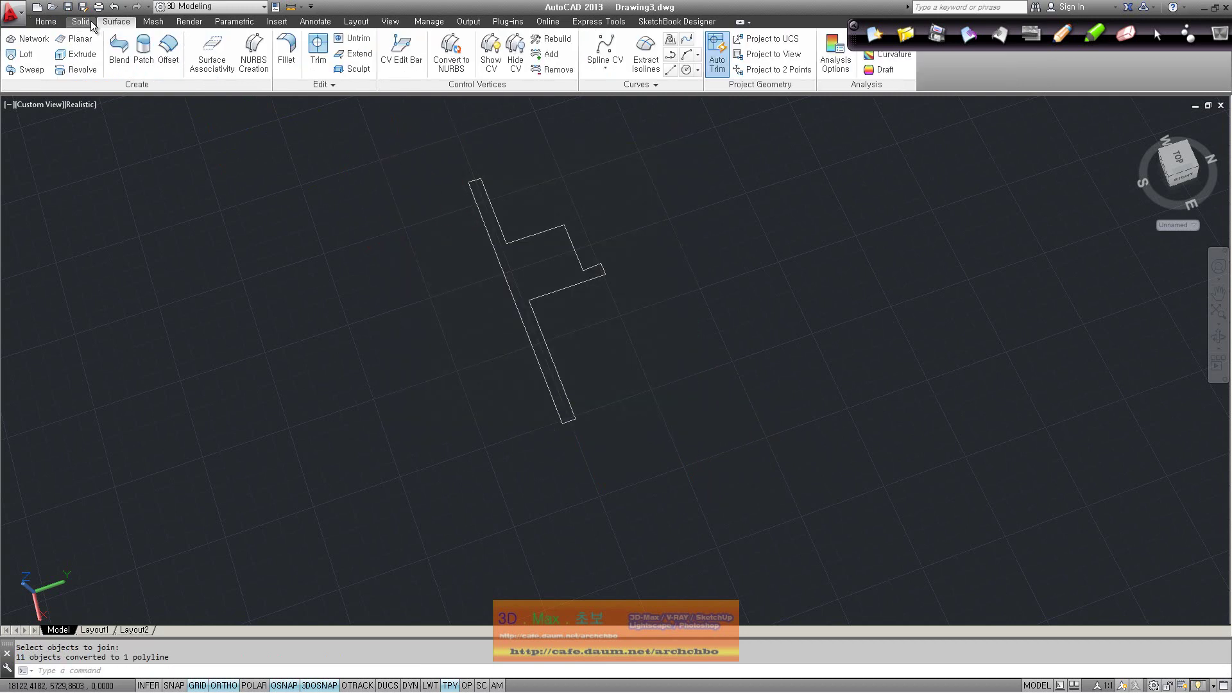
click(75, 48)
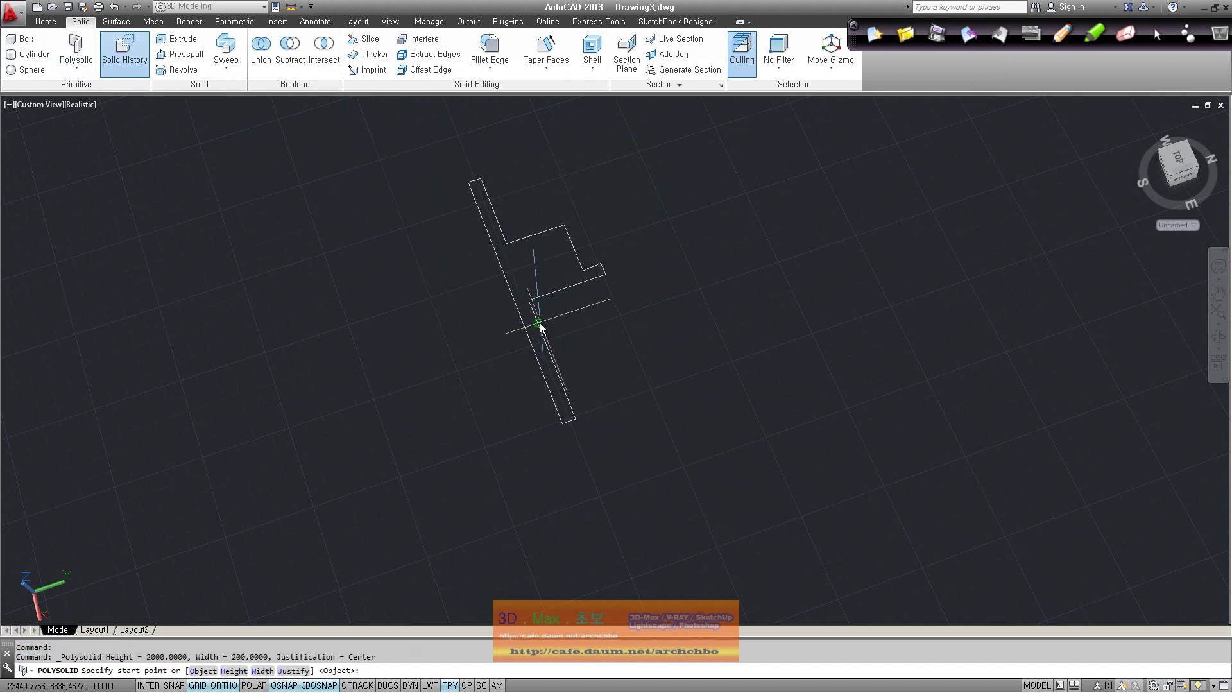
click(203, 671)
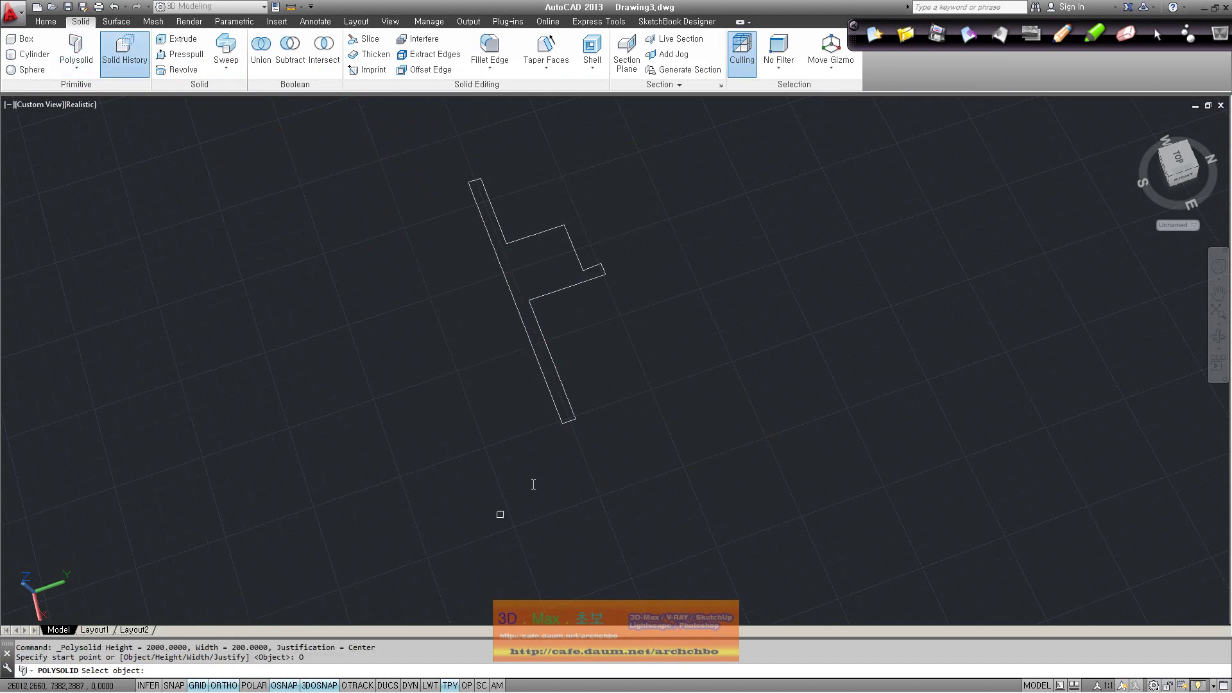
click(573, 423)
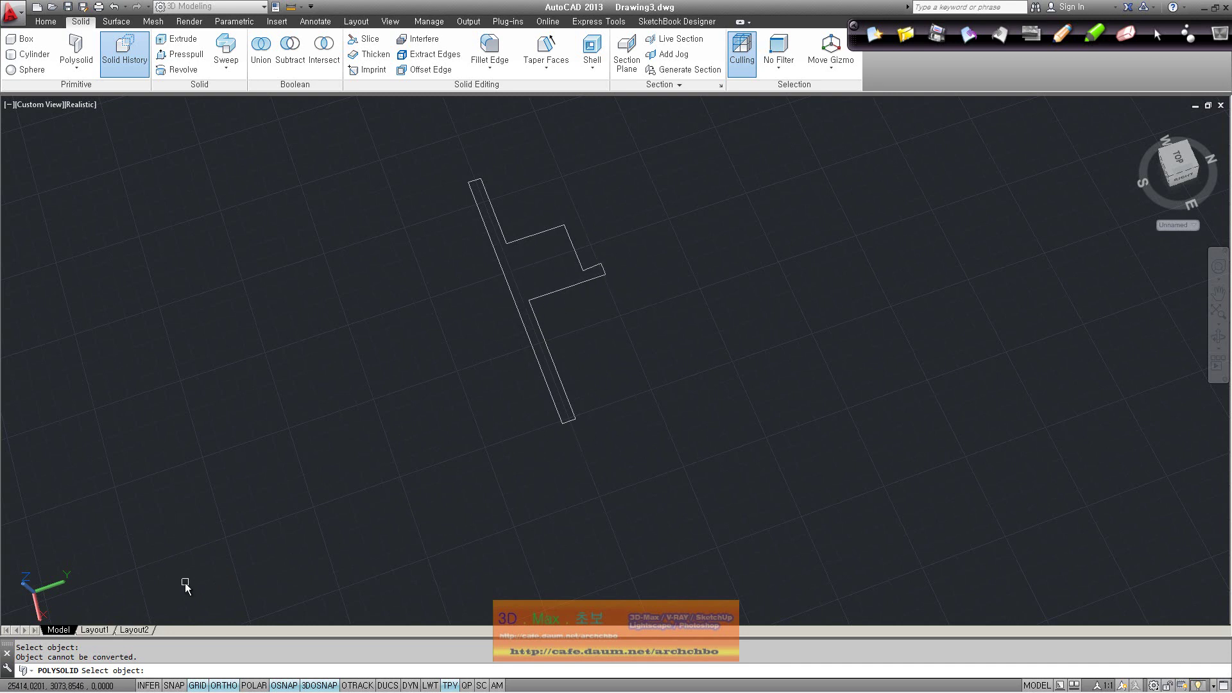
Cancel the failed wall conversion and orbit and pan to the outline sketch.
key(Escape)
mouse_move(239, 404)
shift+middle_down()
mouse_move(567, 392)
mouse_move(526, 282)
shift+middle_up()
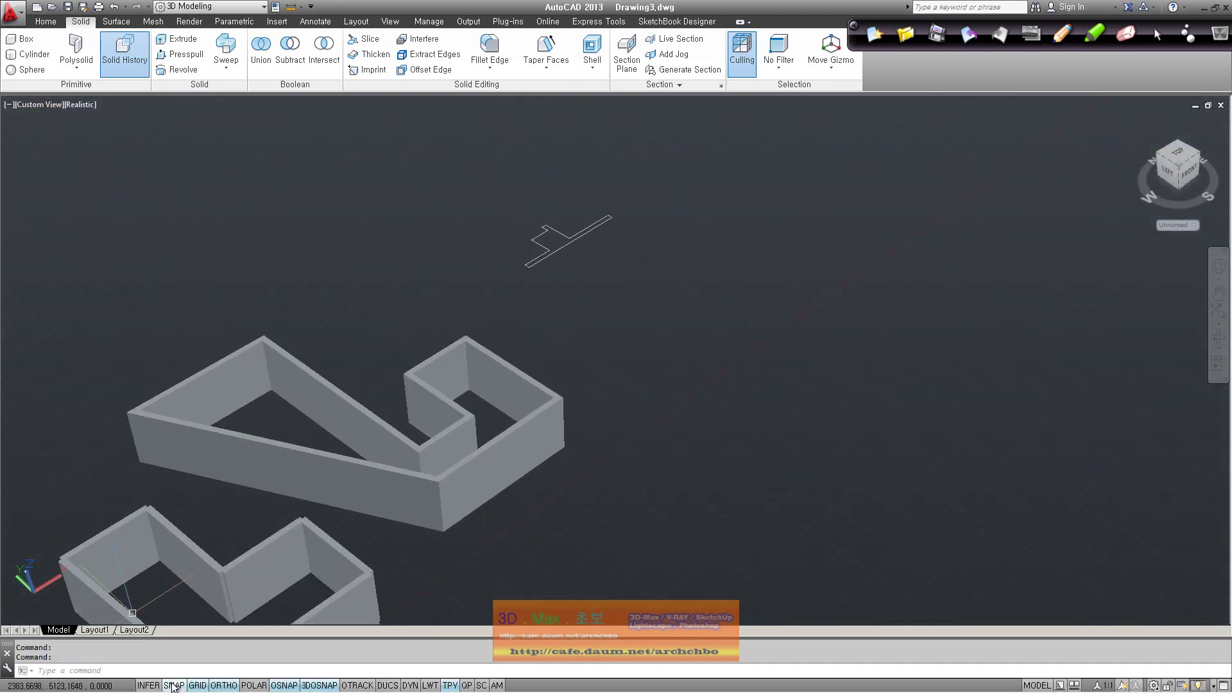
mouse_move(586, 427)
shift+middle_down()
mouse_move(404, 454)
mouse_move(393, 330)
shift+middle_up()
click(664, 333)
click(870, 480)
key(Escape)
middle_drag(485, 269, 260, 199)
Trace a Polysolid wall around the outline's corners and close the loop with C.
click(77, 68)
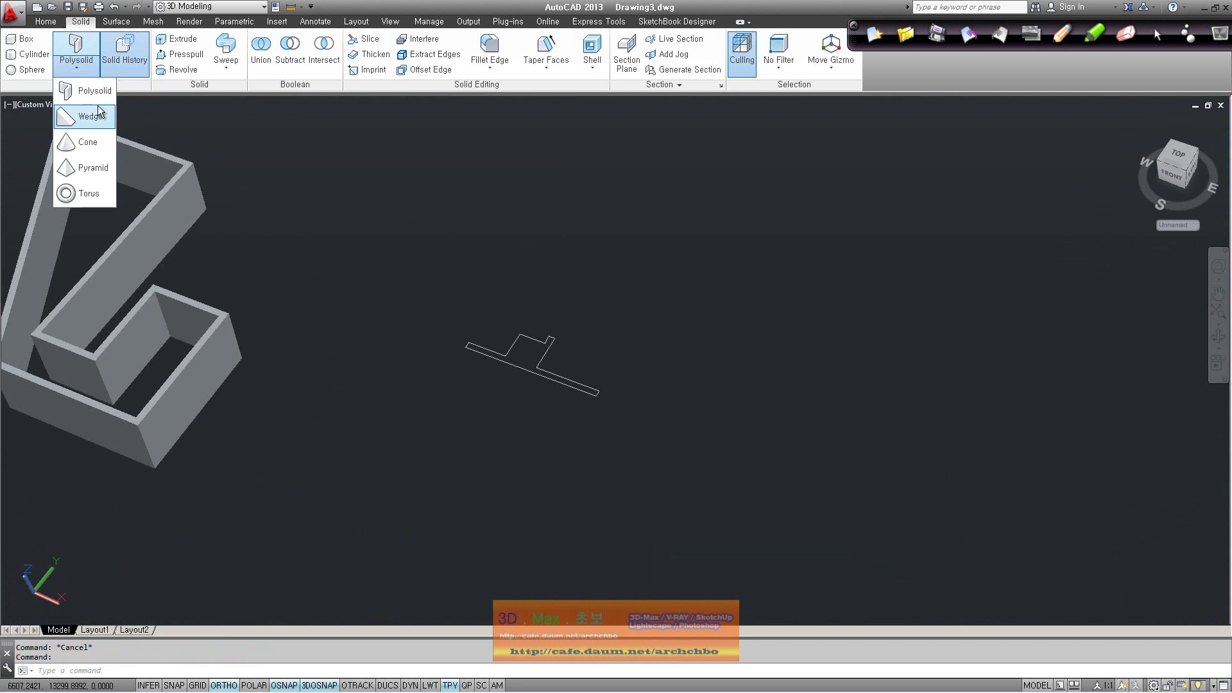
click(83, 91)
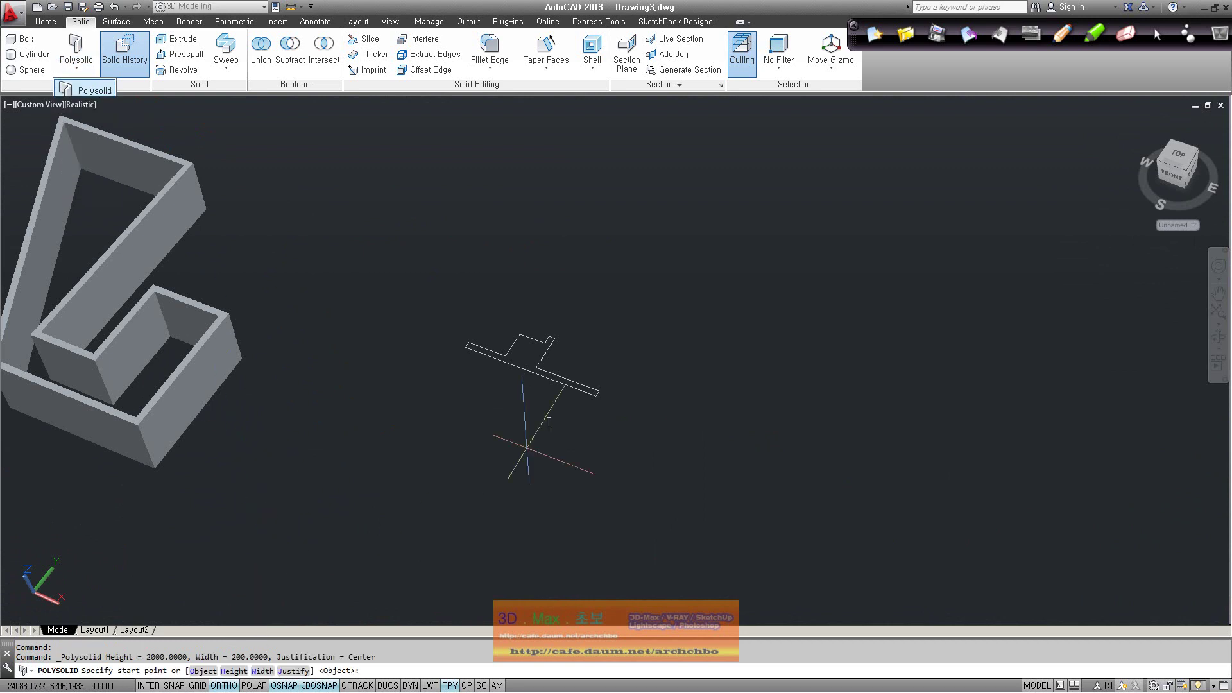
scroll(558, 405, up, 2)
scroll(562, 433, up, 1)
click(563, 457)
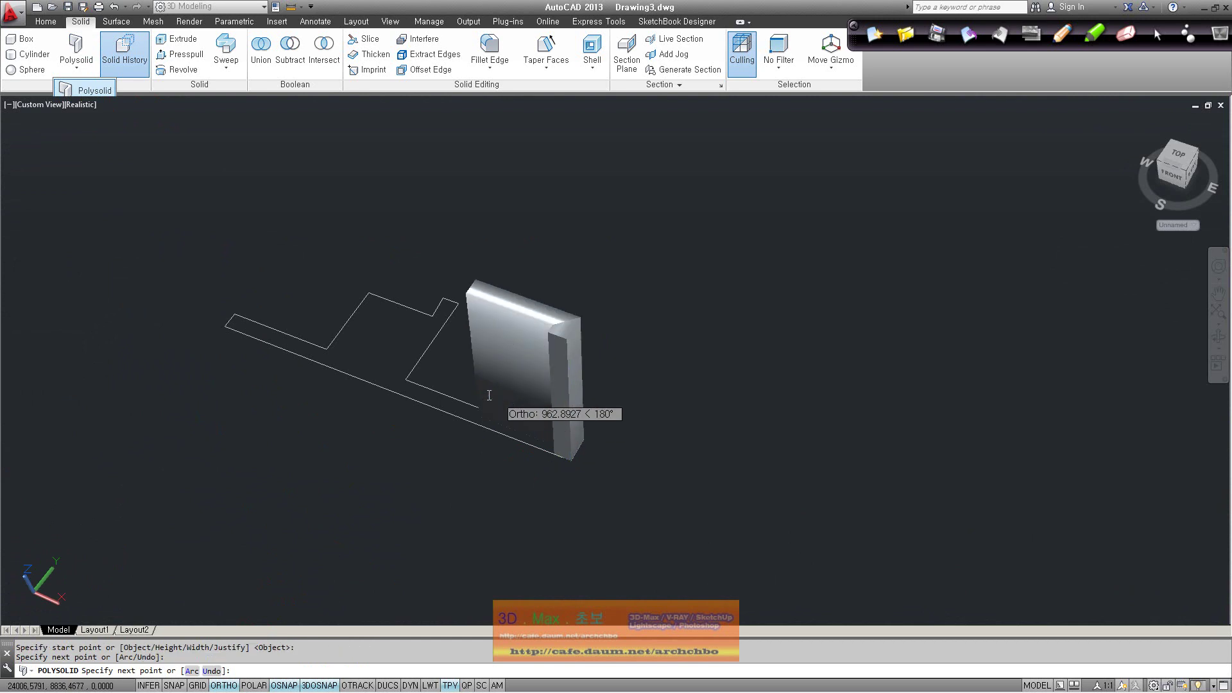
click(410, 371)
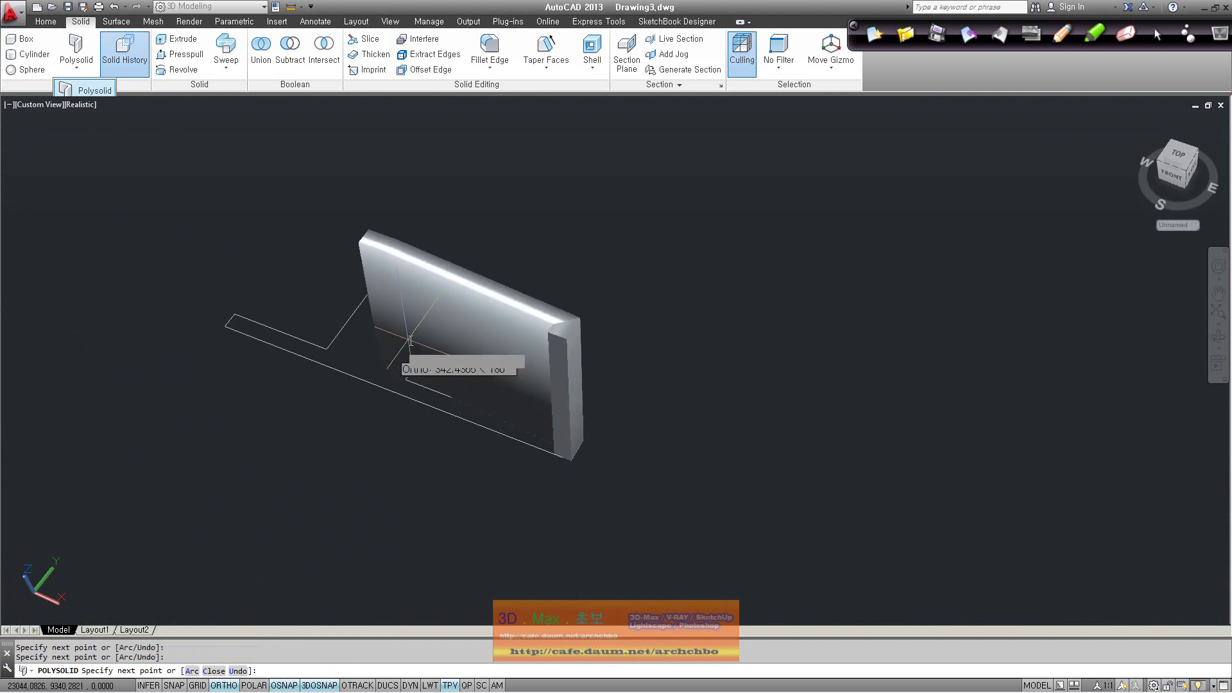
shift+middle_drag(450, 356, 621, 333)
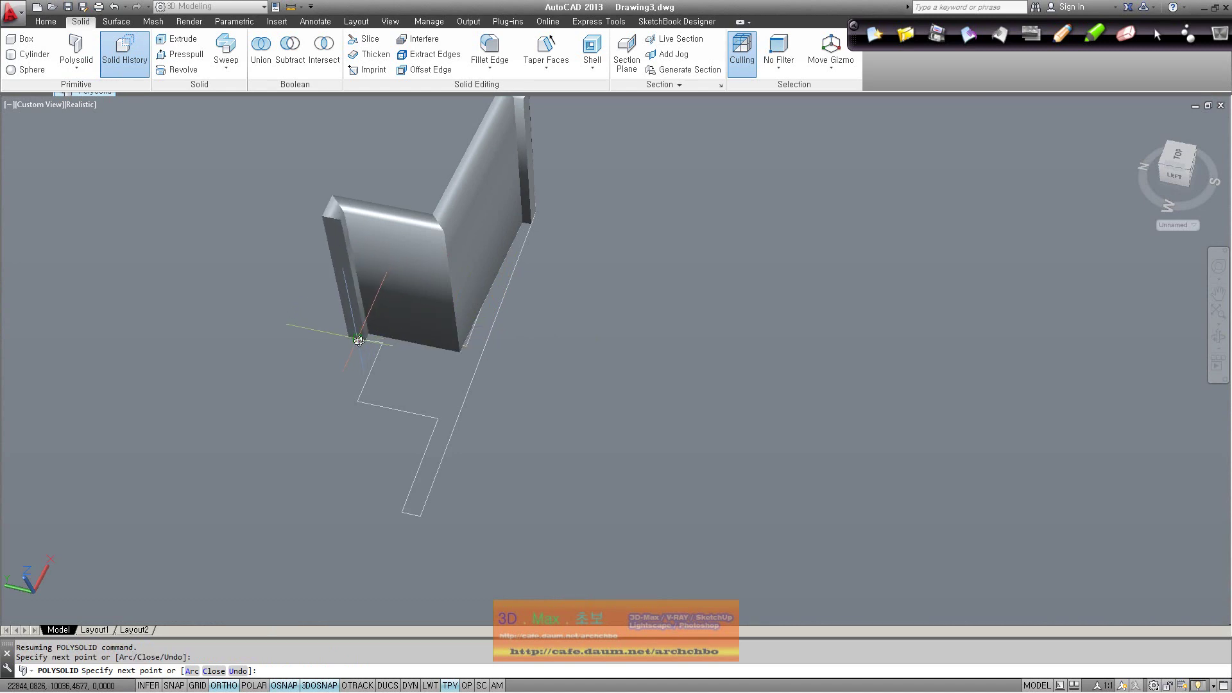
click(372, 353)
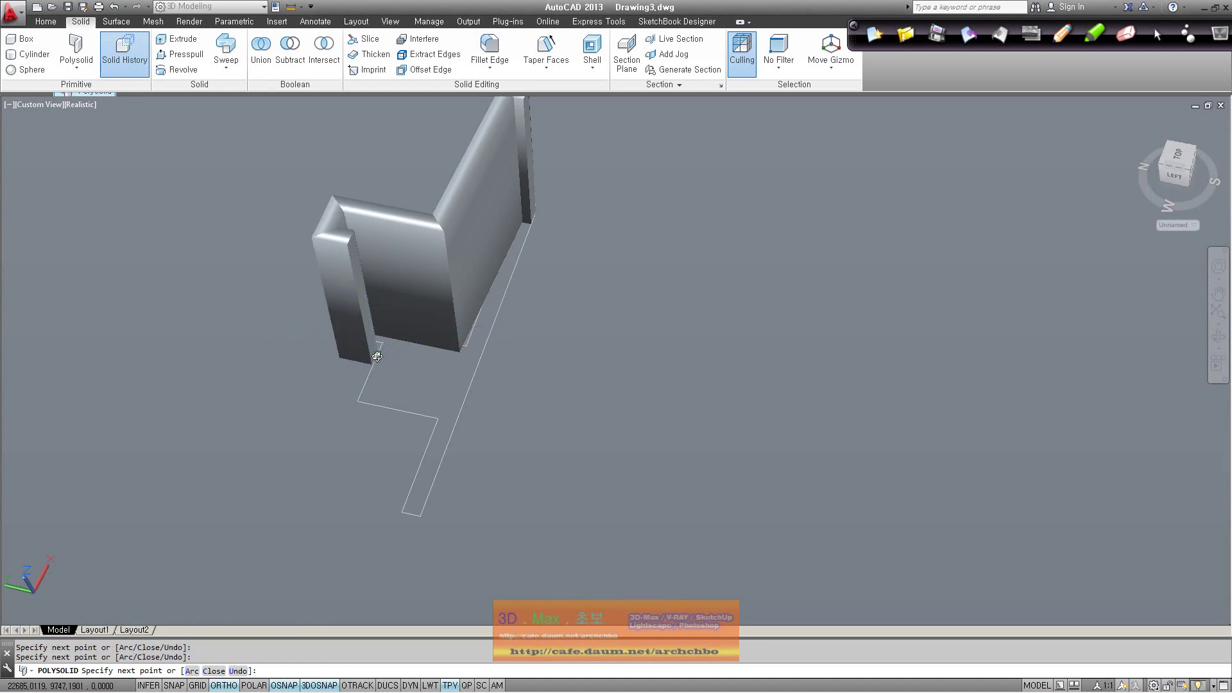
click(358, 402)
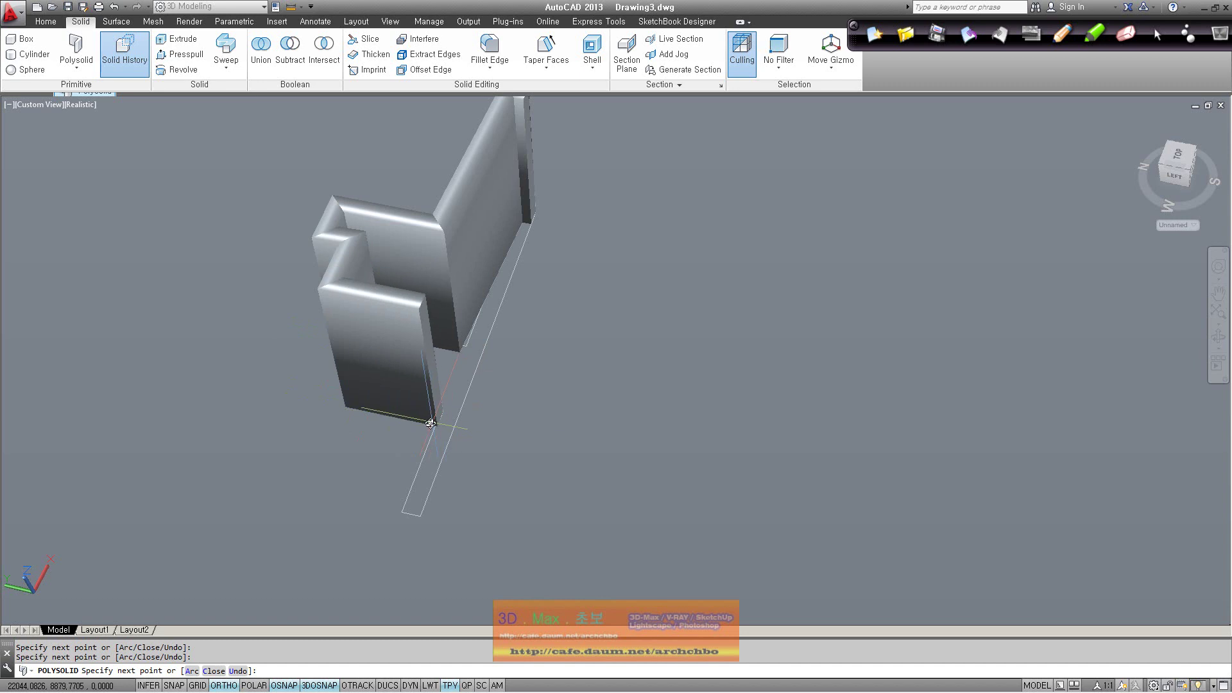
click(385, 410)
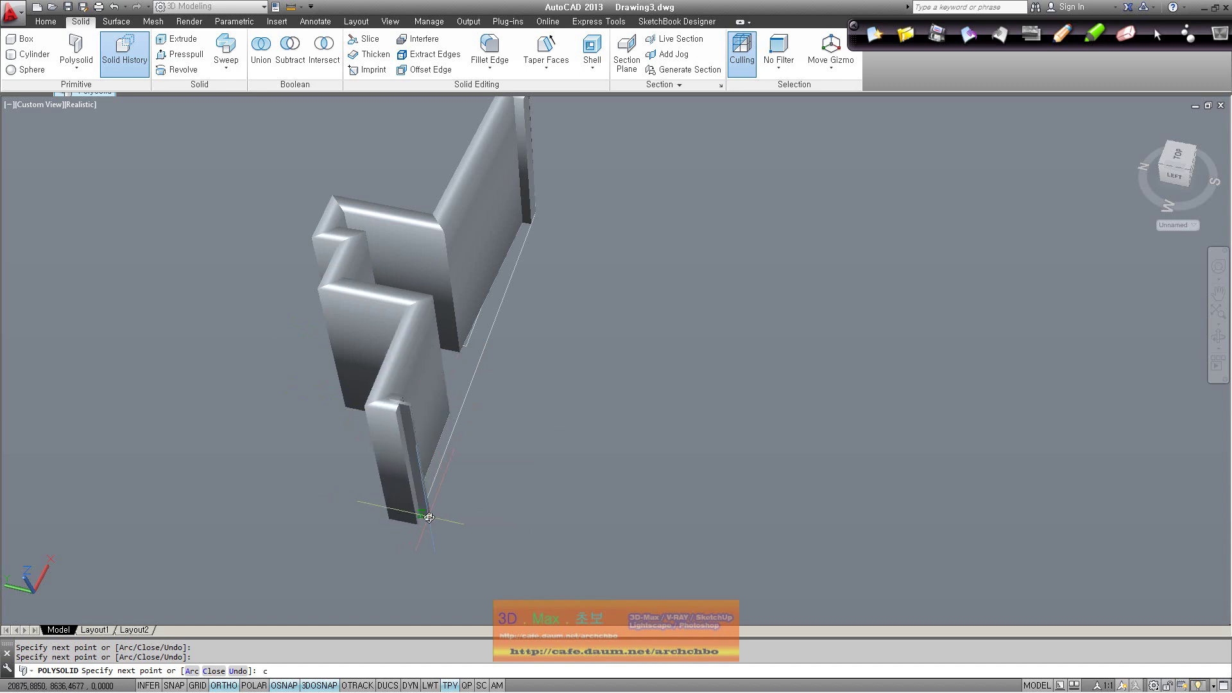
text(c)
key(Return)
mouse_move(552, 433)
shift+middle_down()
mouse_move(534, 465)
mouse_move(463, 382)
shift+middle_up()
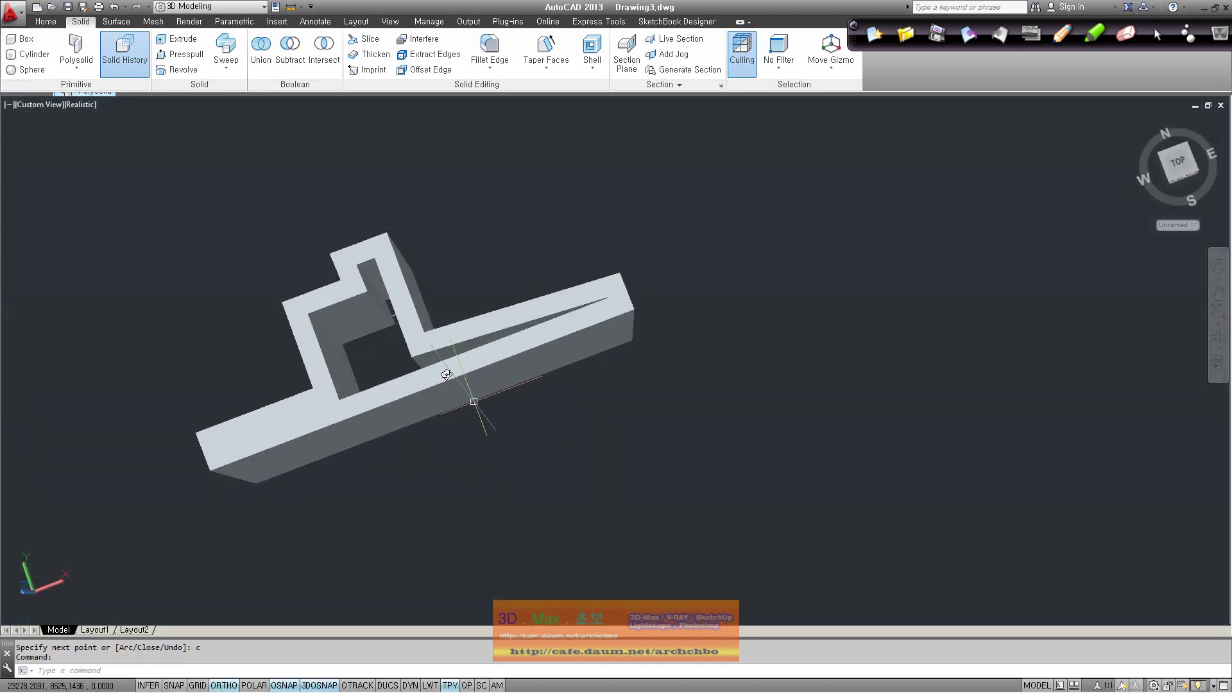
Crossing-select and delete the wall solids, then undo the deletion.
drag(817, 481, 199, 236)
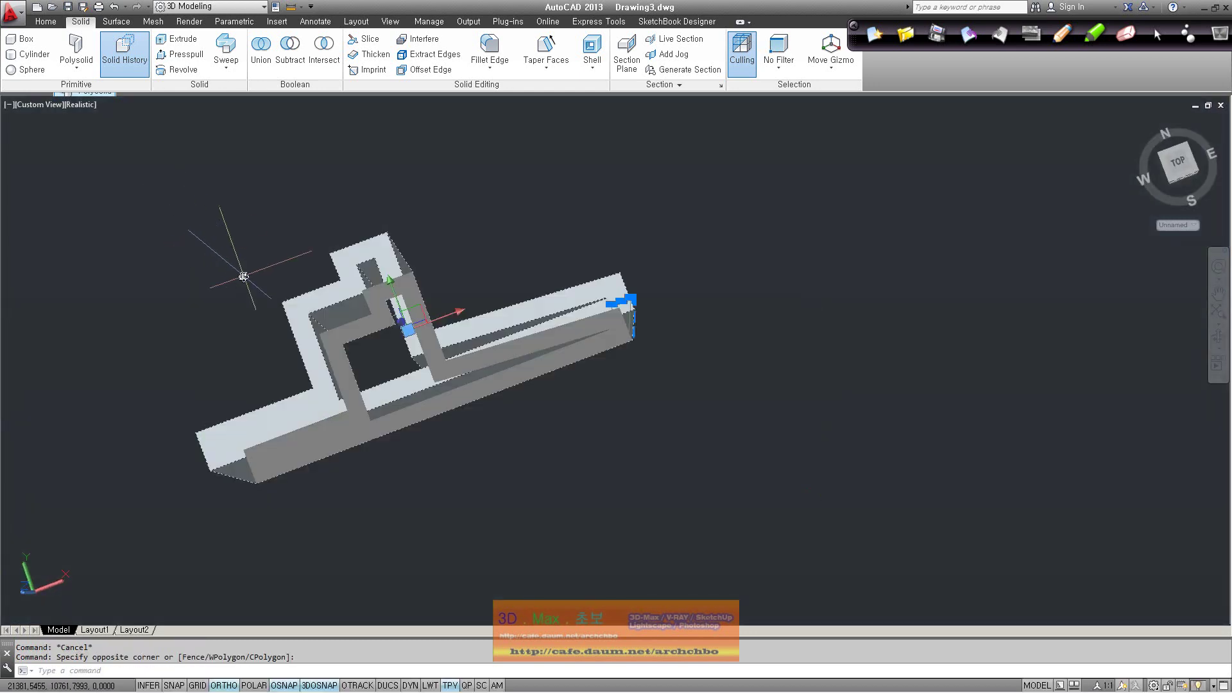
key(Delete)
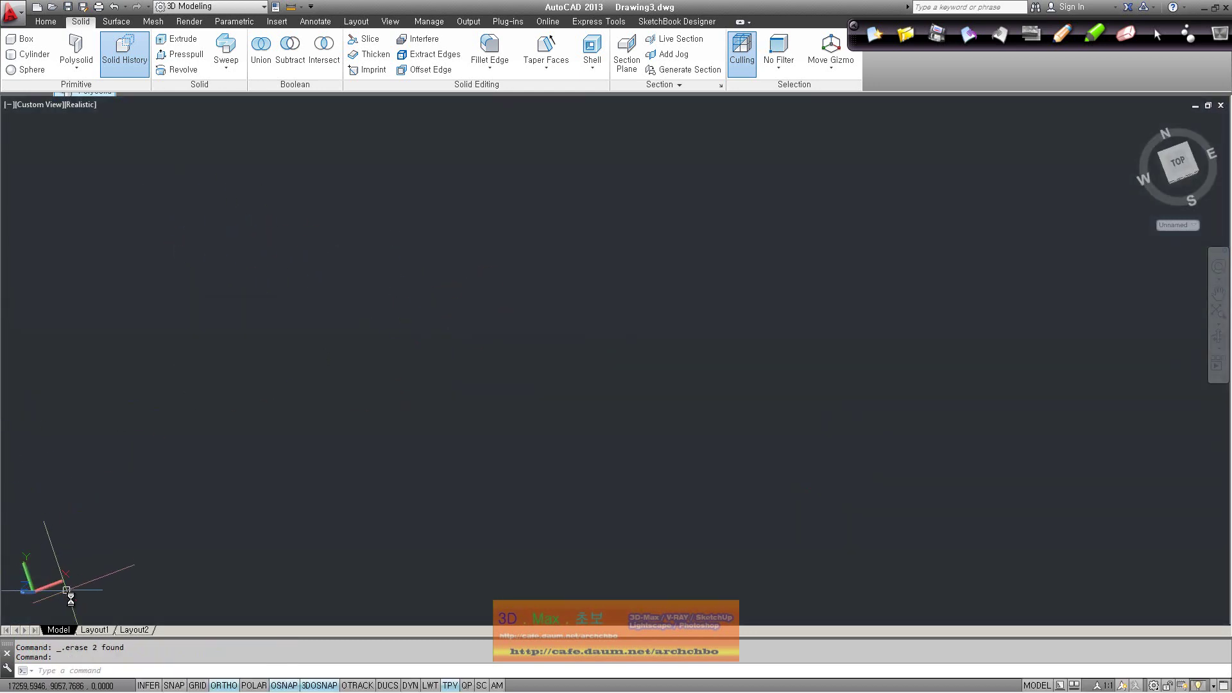
shift+middle_drag(365, 298, 278, 244)
key(ctrl+z)
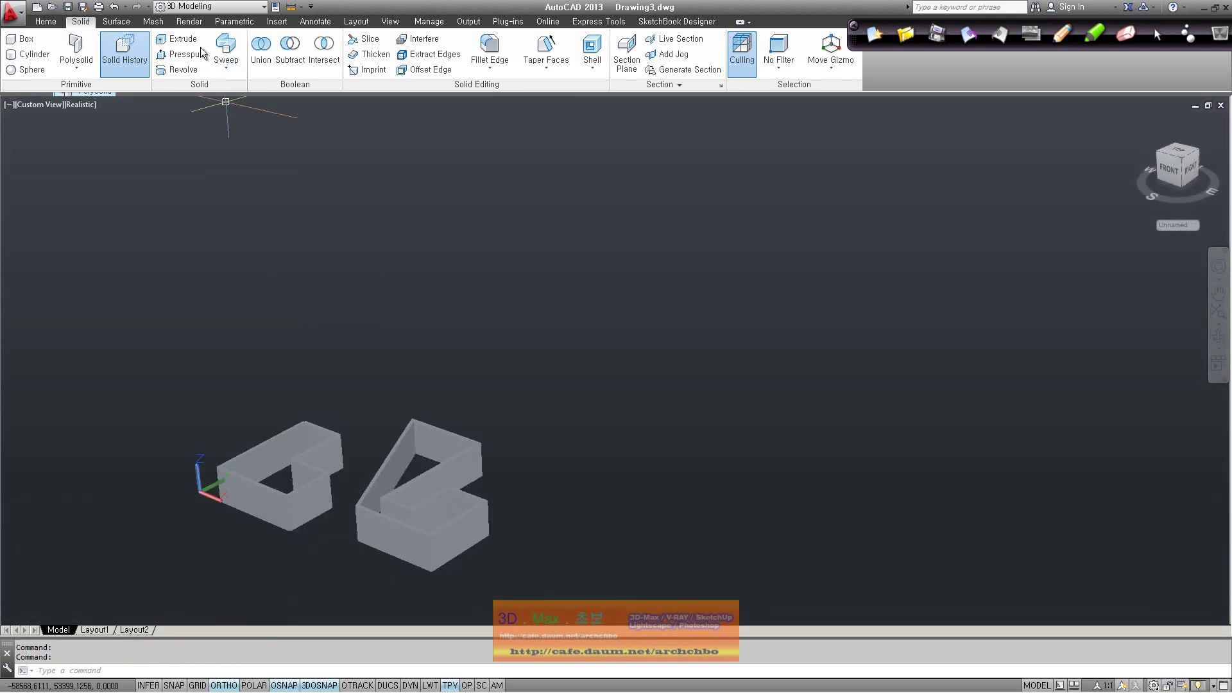
Crossing-select both wall solids again and delete them, leaving the drawing empty.
middle_drag(382, 371, 331, 308)
click(480, 525)
click(122, 299)
key(Delete)
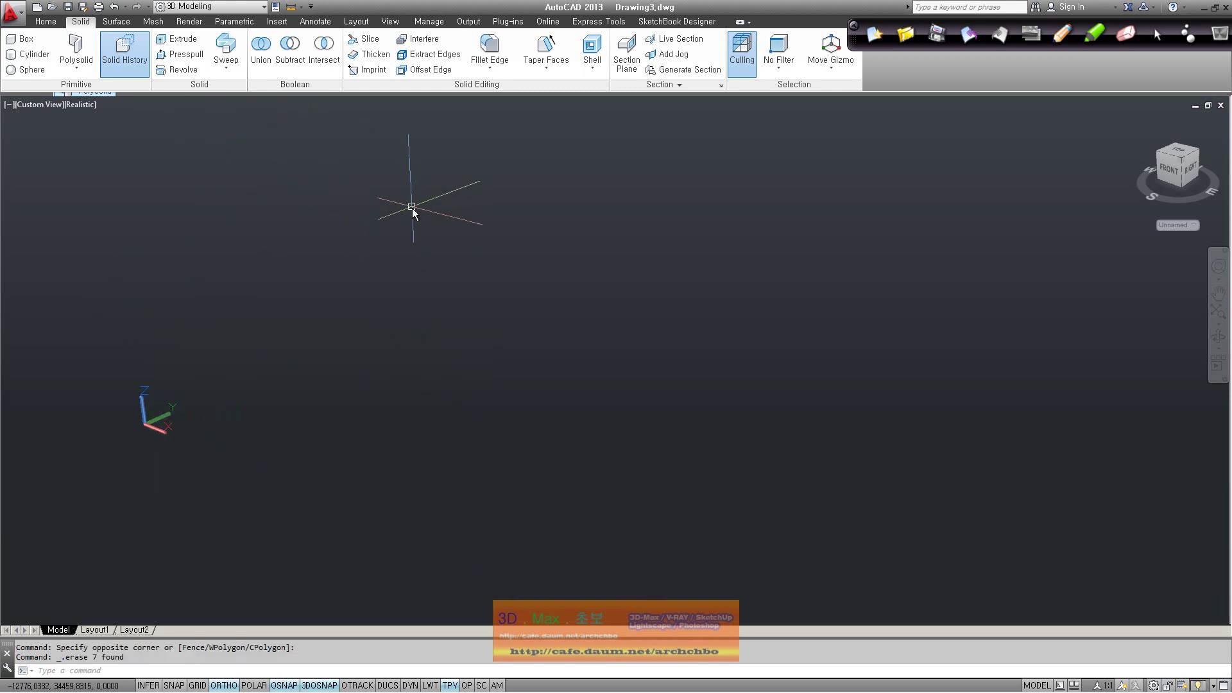
click(48, 22)
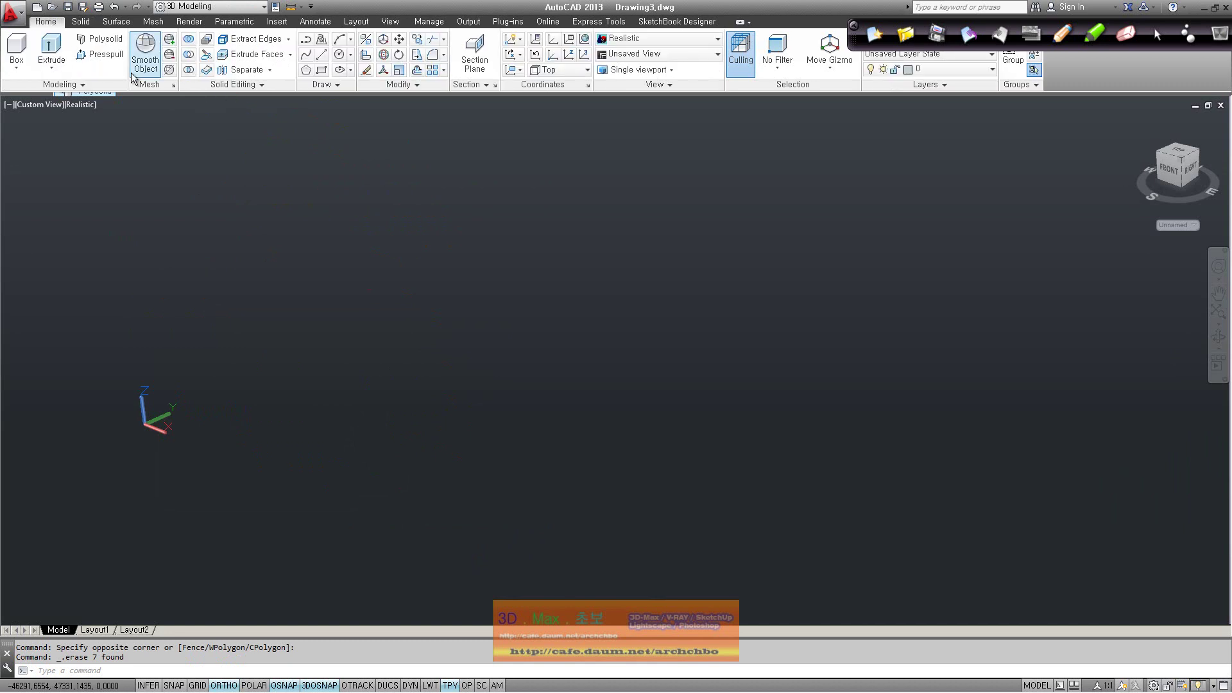
Draw a rectangle and a circle beside it as profiles for extrusion.
click(321, 70)
click(290, 386)
click(301, 447)
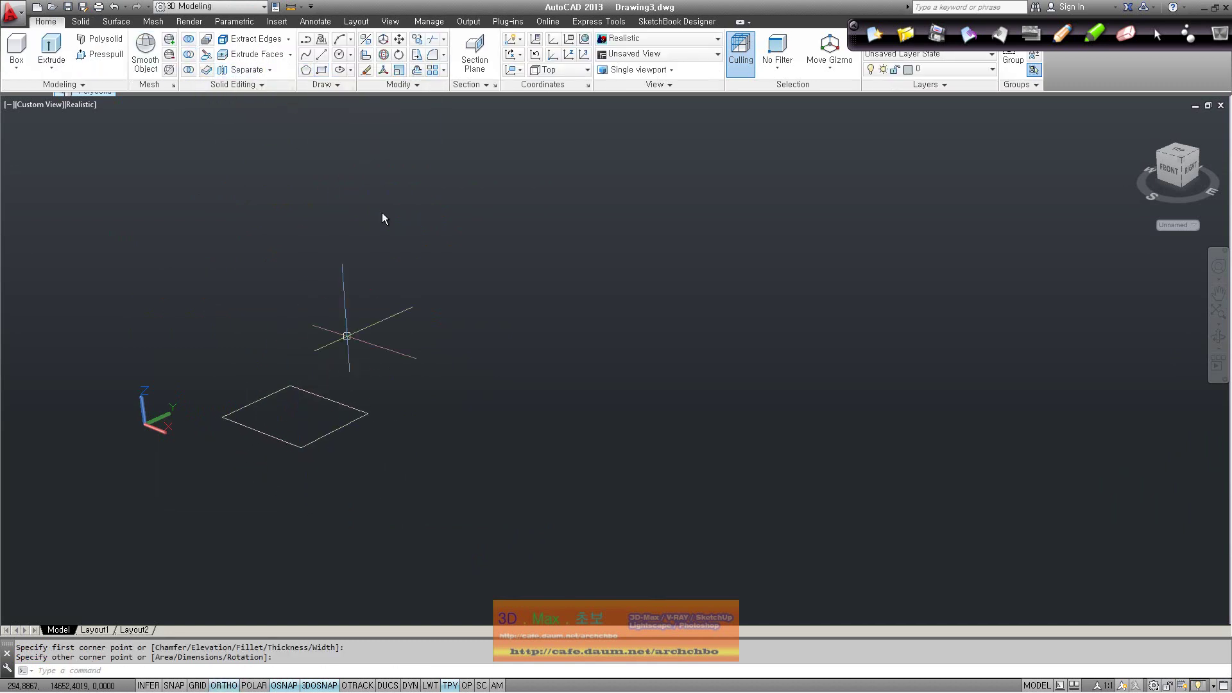
click(339, 54)
click(453, 414)
click(487, 428)
Extrude the rectangle into a box solid, clicking to set its height.
click(81, 21)
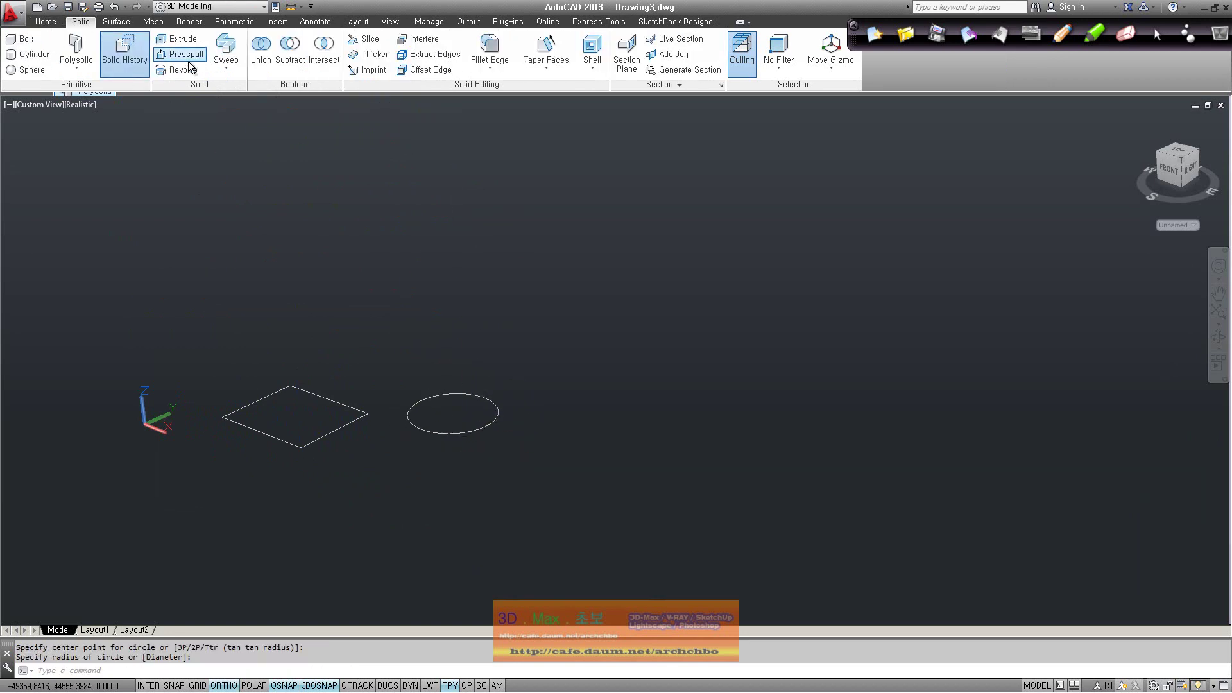
click(183, 40)
click(350, 428)
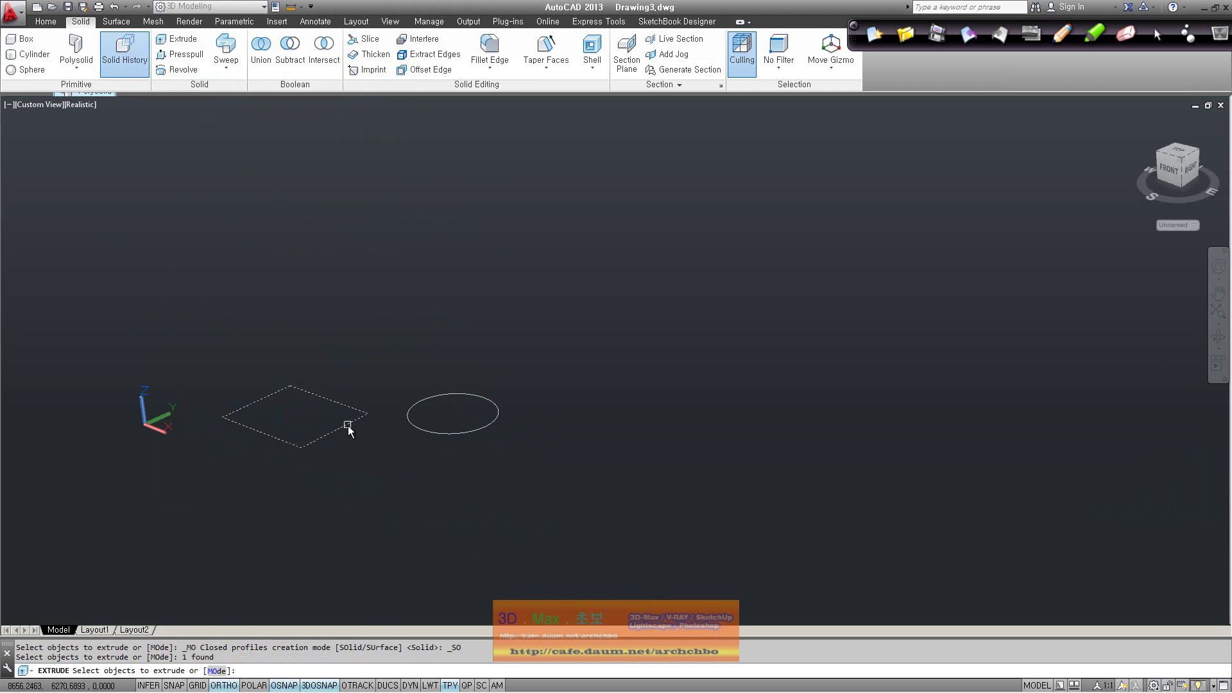
key(Return)
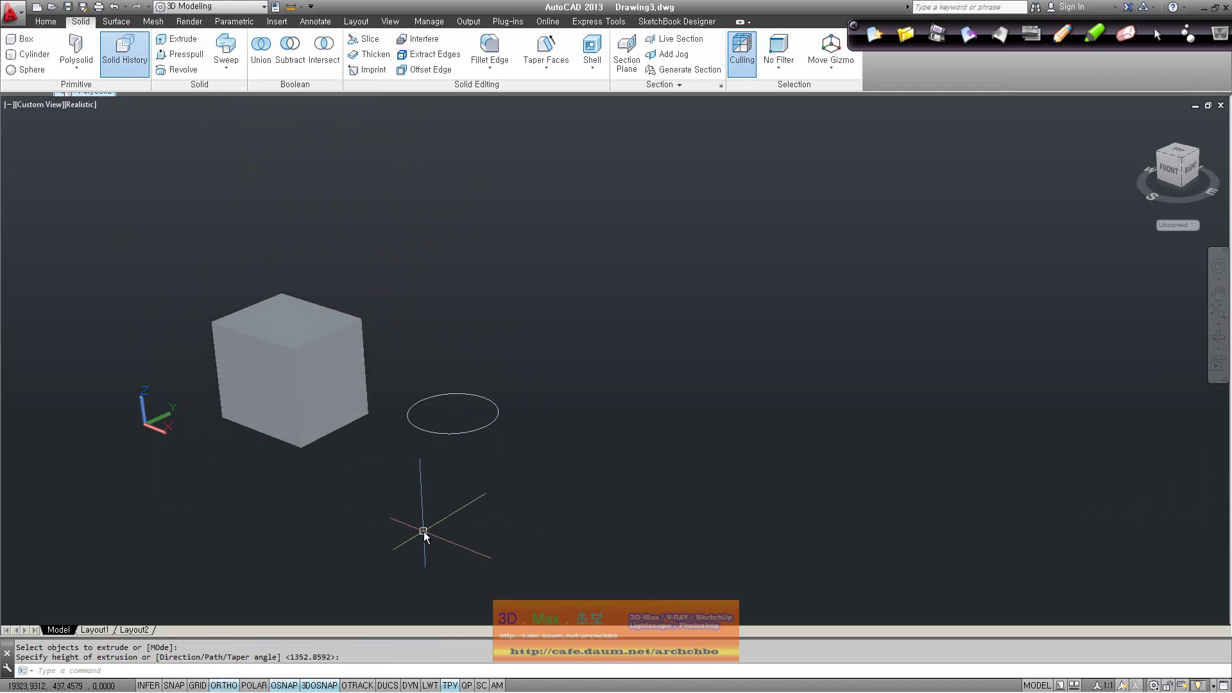
click(379, 289)
Extrude the circle into a tall cylinder solid, viewing it from above.
key(Return)
click(469, 434)
key(Return)
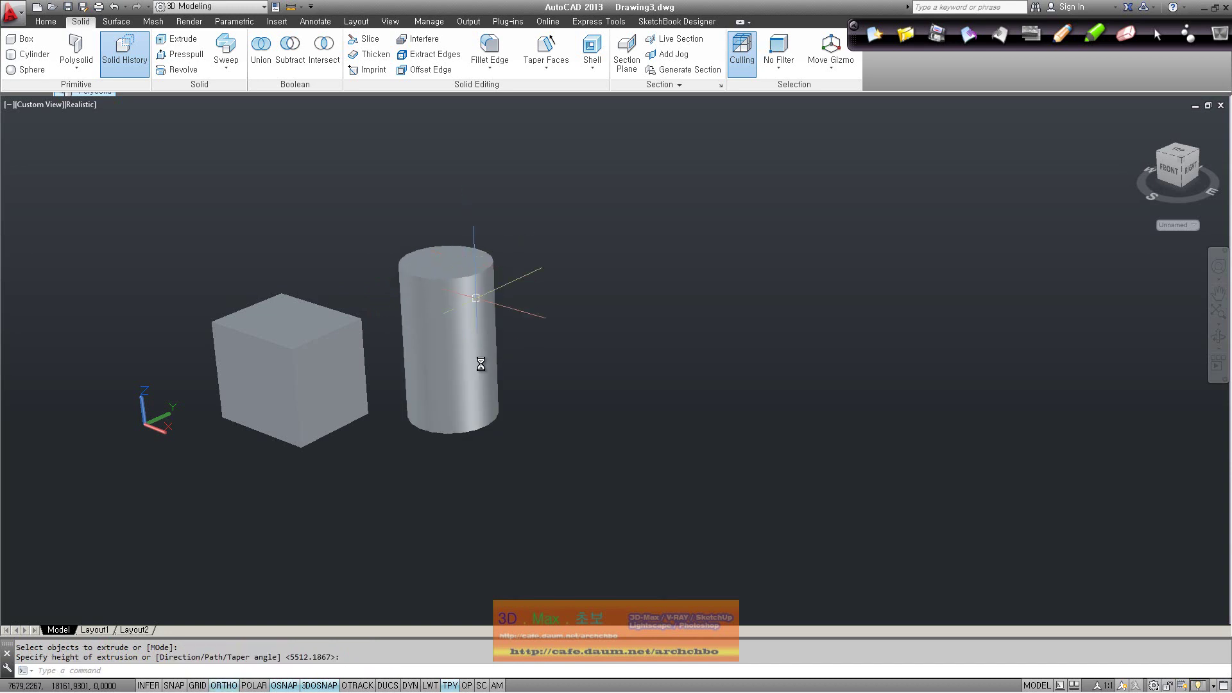
shift+middle_drag(495, 420, 550, 525)
key(Return)
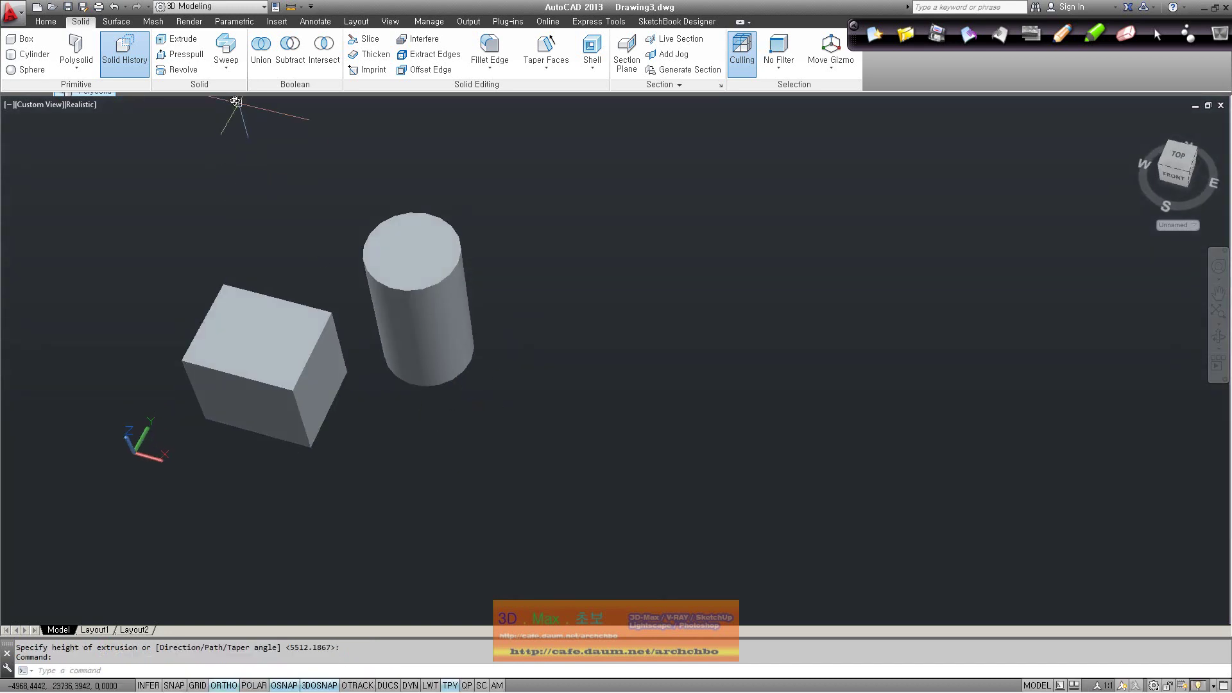
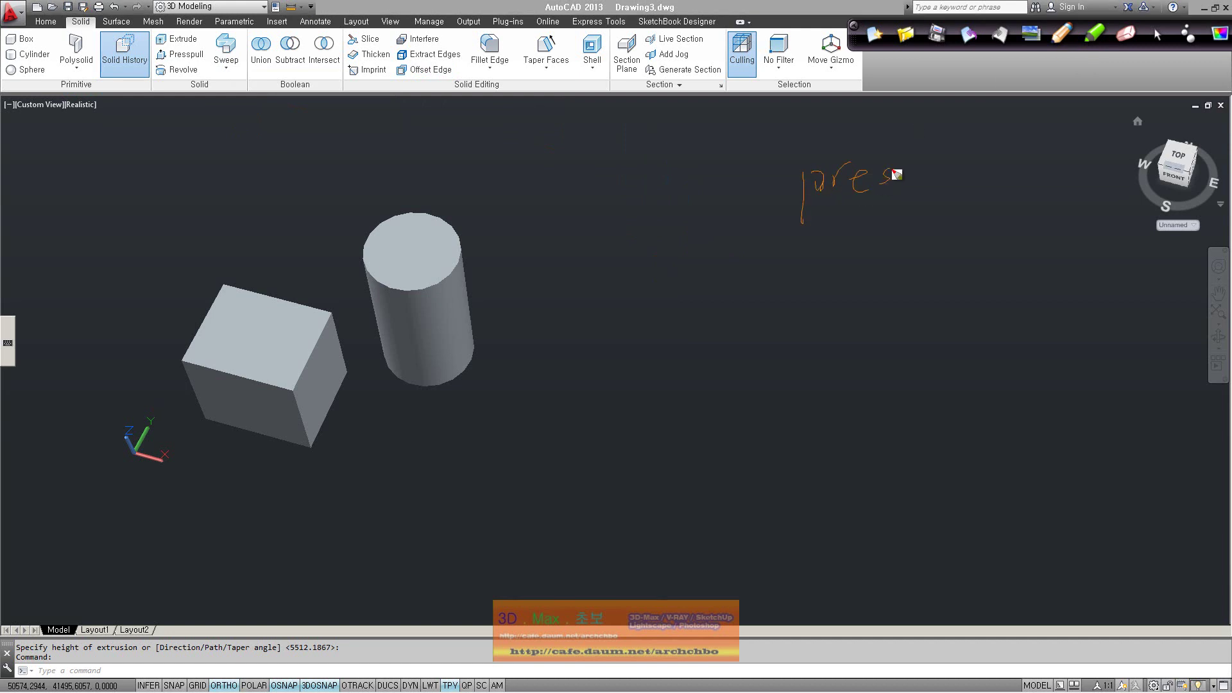
Hand-sketch an underlined 'presspull' note with a hatched wall plan on screen.
drag(801, 223, 897, 207)
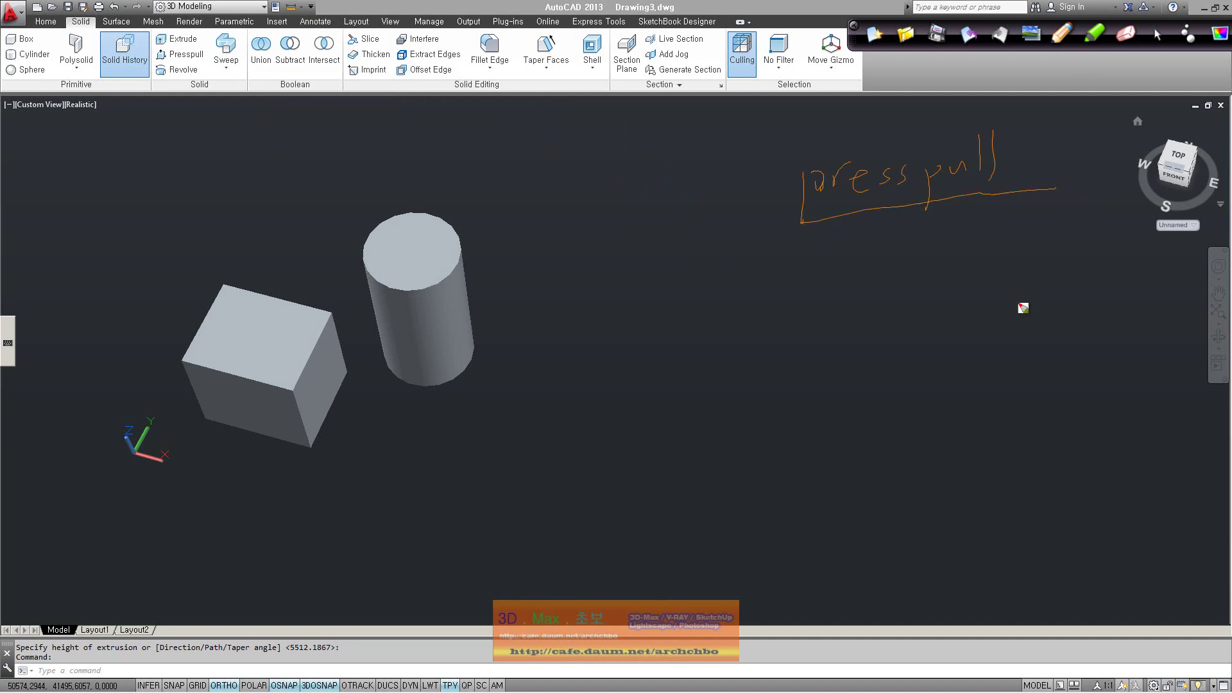
drag(805, 299, 921, 277)
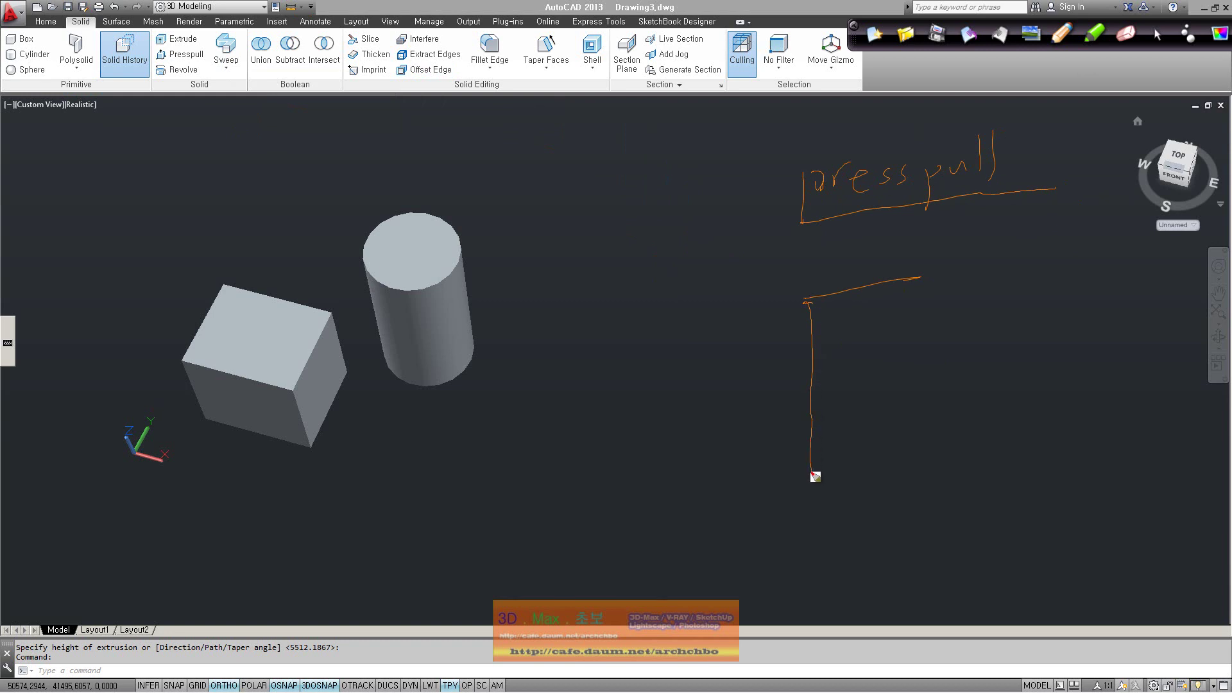
mouse_move(833, 316)
mouse_down()
mouse_move(943, 298)
mouse_move(949, 428)
mouse_up()
mouse_move(919, 286)
mouse_down()
mouse_move(1000, 297)
mouse_move(1000, 503)
mouse_up()
mouse_move(934, 300)
mouse_down()
mouse_move(976, 385)
mouse_move(976, 501)
mouse_up()
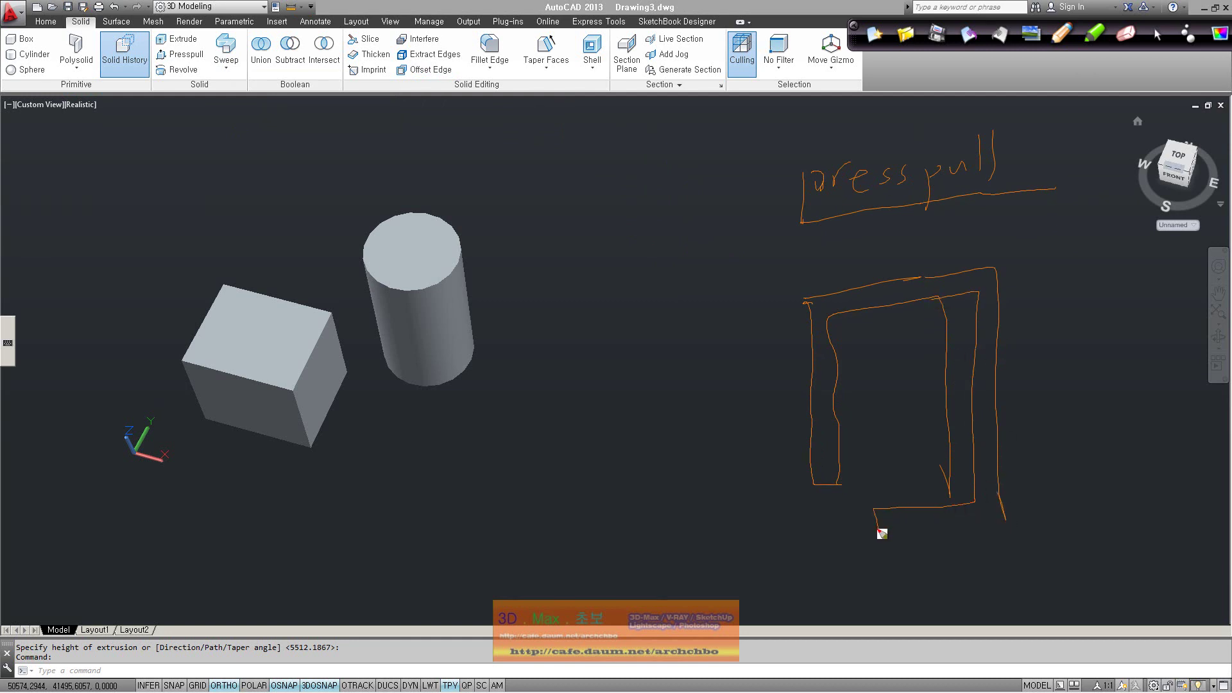
drag(901, 524, 977, 508)
mouse_move(985, 272)
mouse_down()
mouse_move(895, 301)
mouse_move(805, 415)
mouse_up()
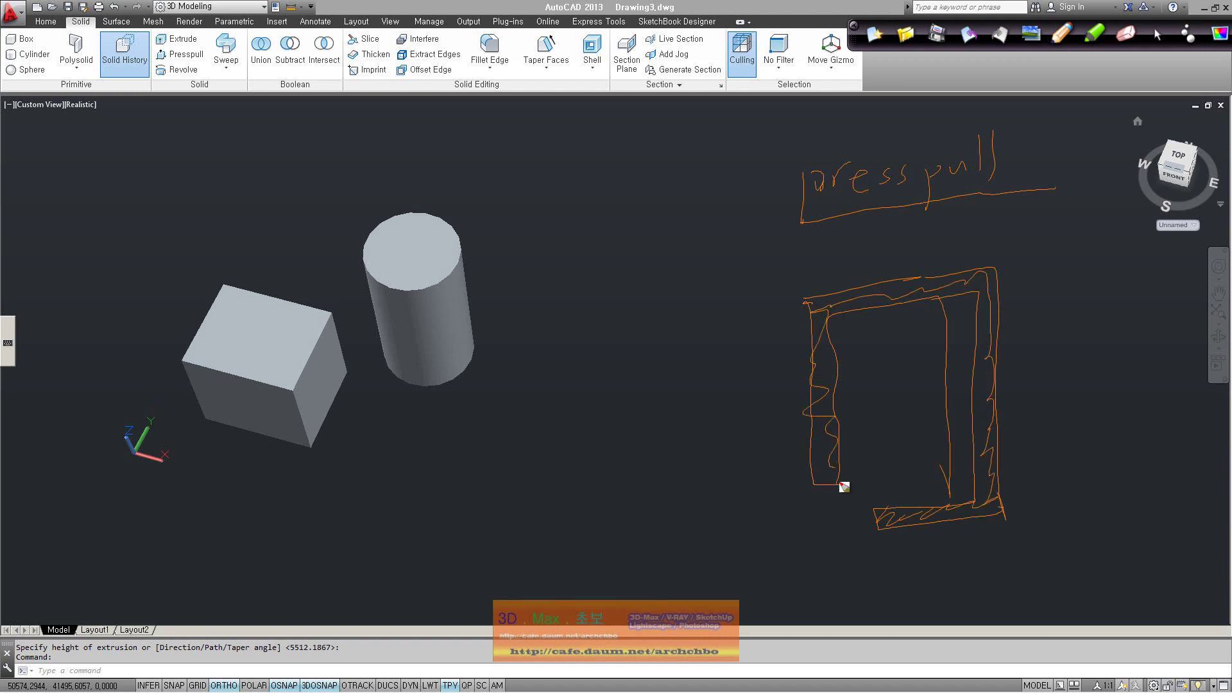
mouse_move(799, 437)
mouse_down()
mouse_move(812, 310)
mouse_move(827, 452)
mouse_up()
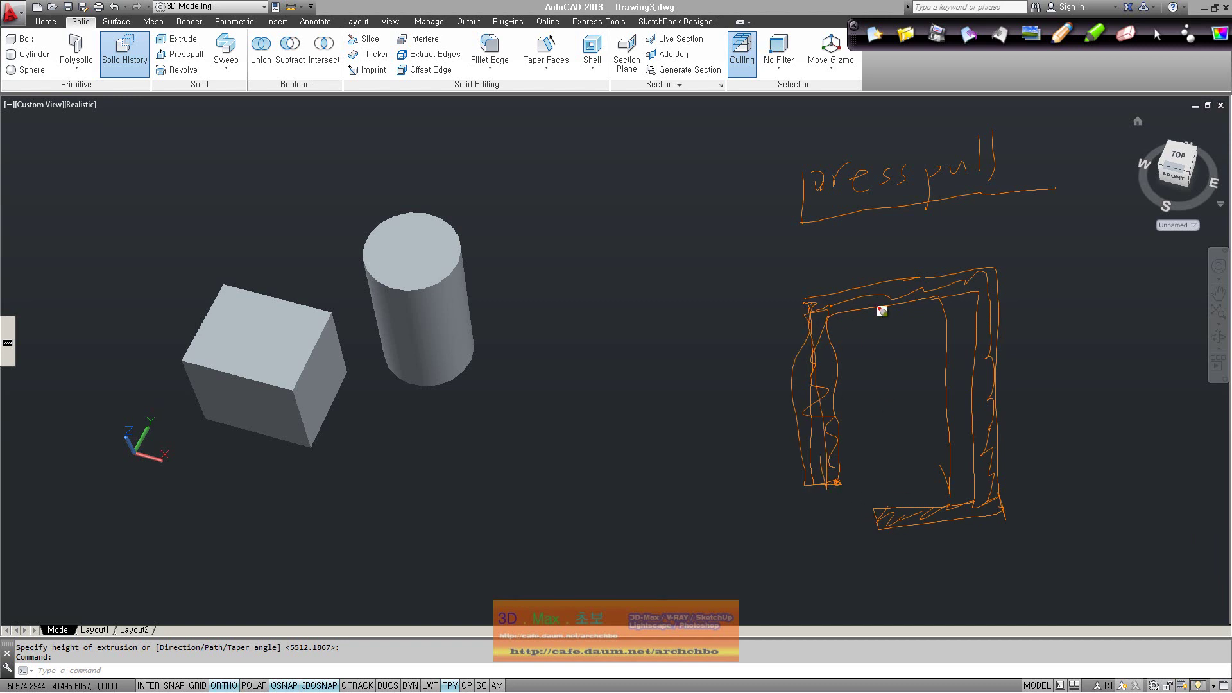
Handwrite a 'boundary' note, then clear all the handwritten notes.
drag(605, 354, 648, 353)
drag(619, 399, 626, 439)
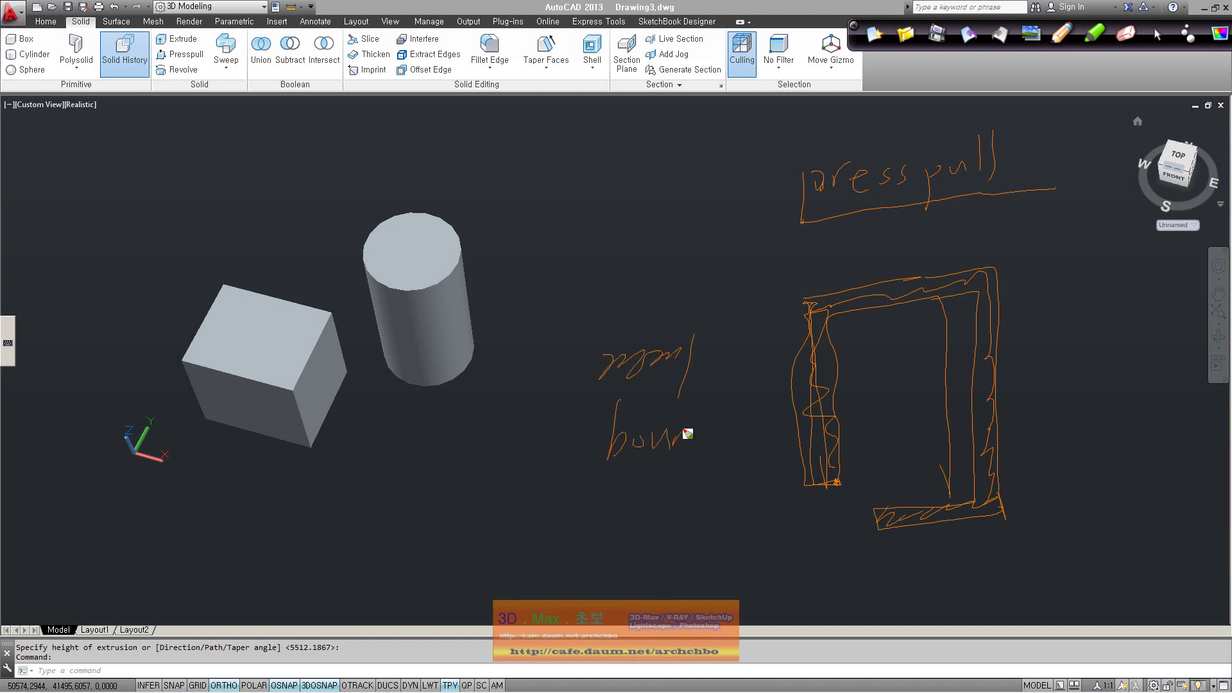
drag(796, 409, 741, 501)
mouse_move(640, 483)
mouse_down()
mouse_move(729, 500)
mouse_move(773, 569)
mouse_up()
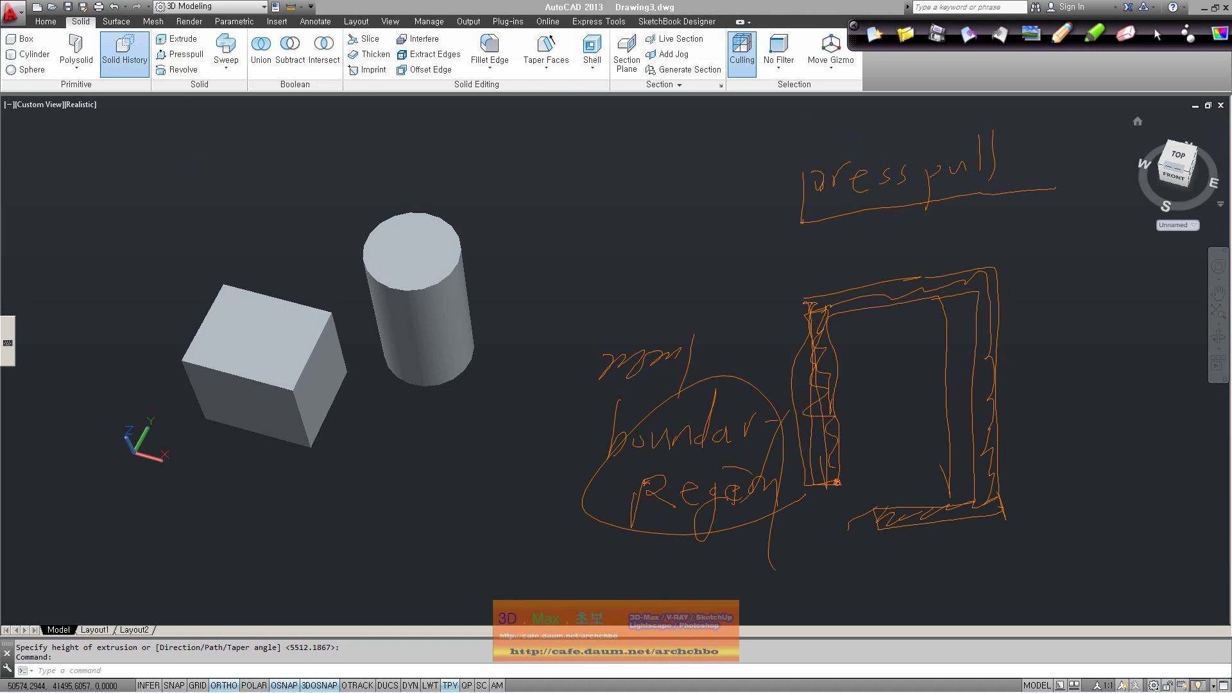
click(999, 34)
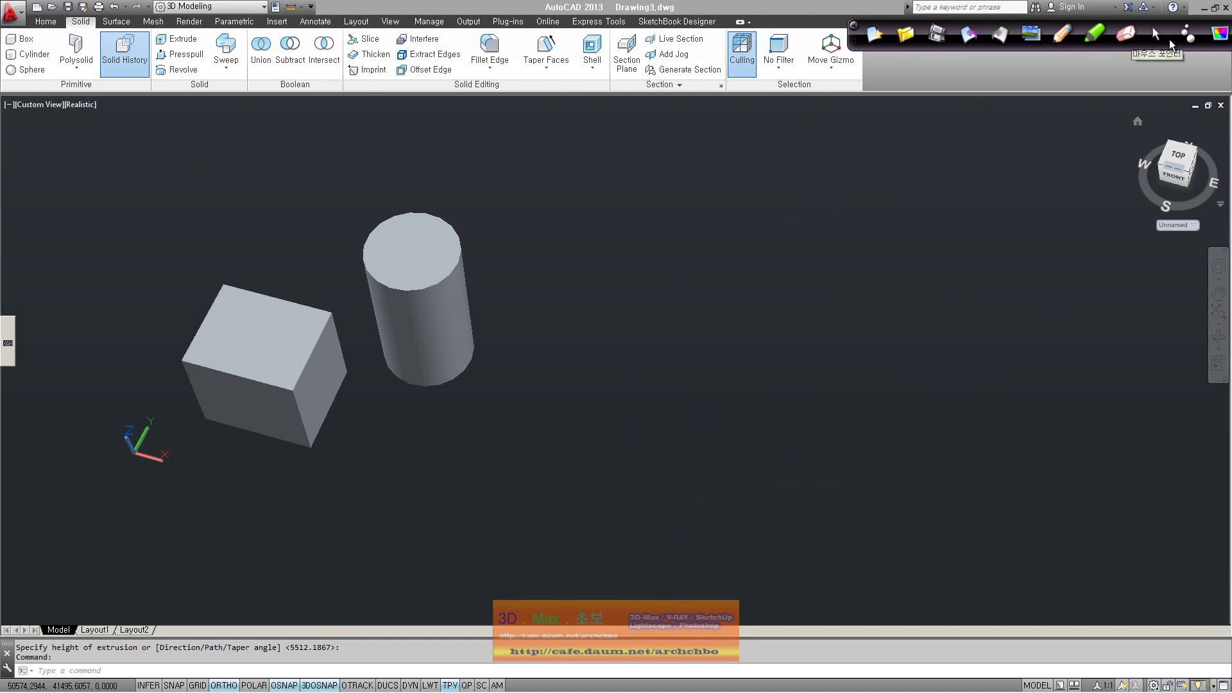
click(1157, 34)
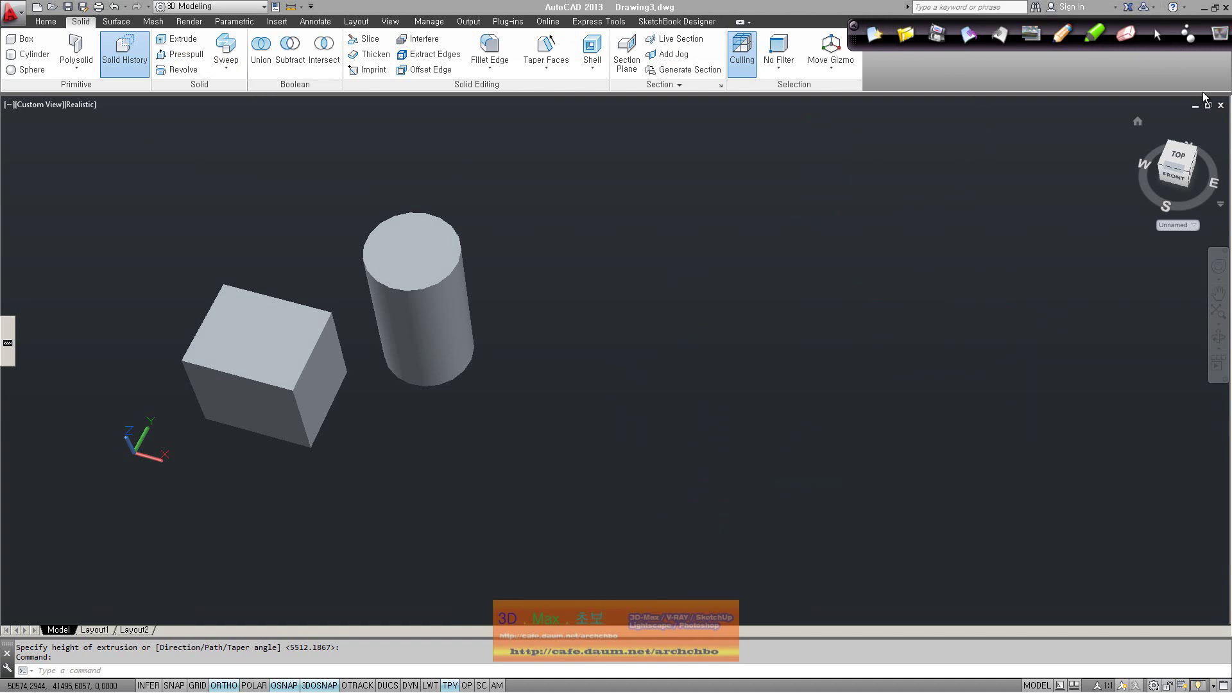
Draw lines for the long thin strip and begin the U-shaped wall outline.
click(47, 21)
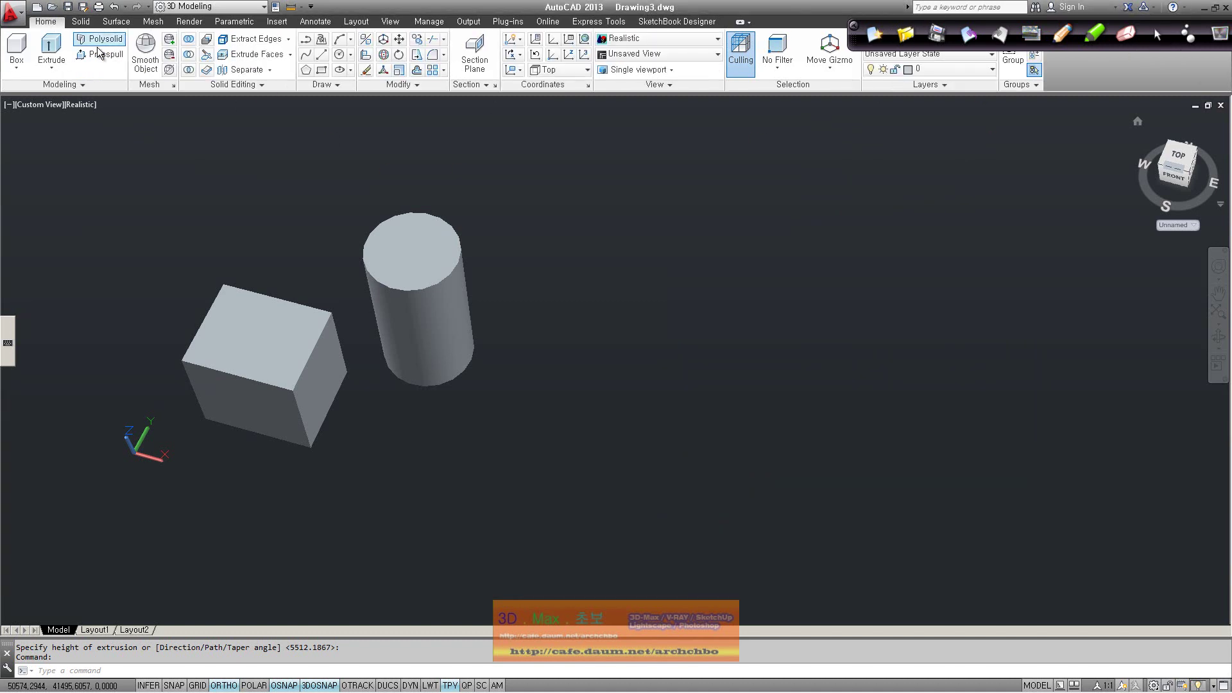
click(322, 53)
click(641, 290)
click(1000, 379)
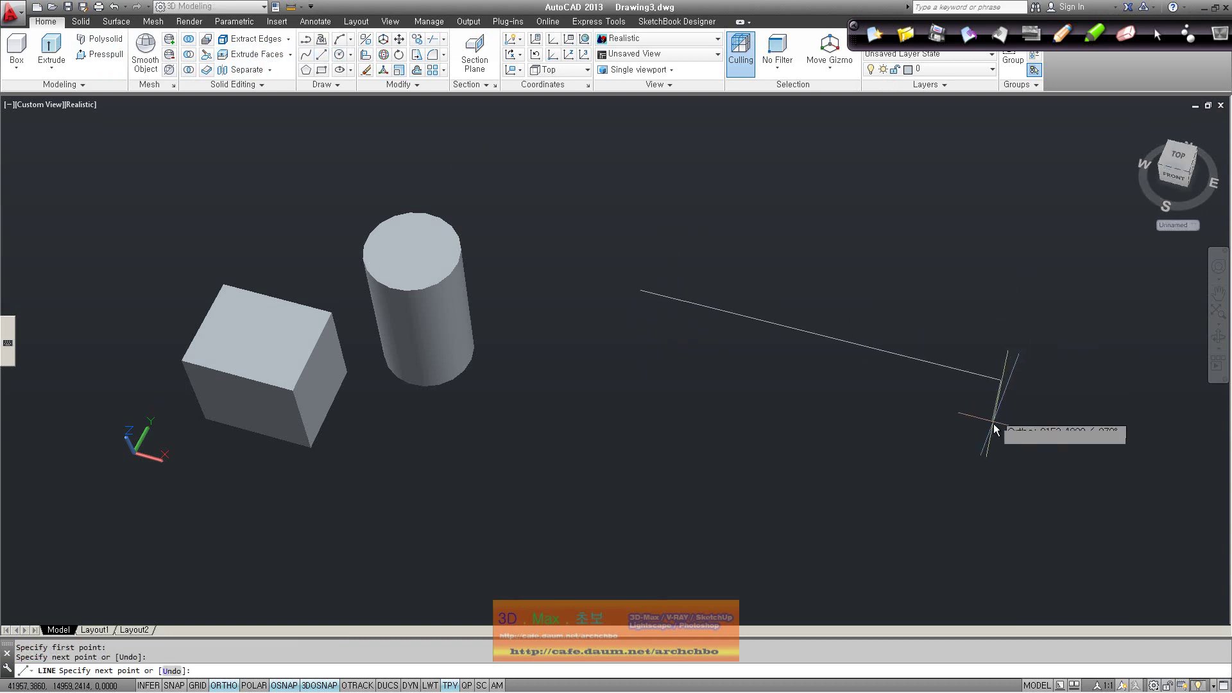
click(992, 407)
click(673, 327)
click(627, 461)
click(736, 490)
click(755, 425)
Add the U's inner and left edges and close the outline at its start.
click(778, 432)
click(740, 560)
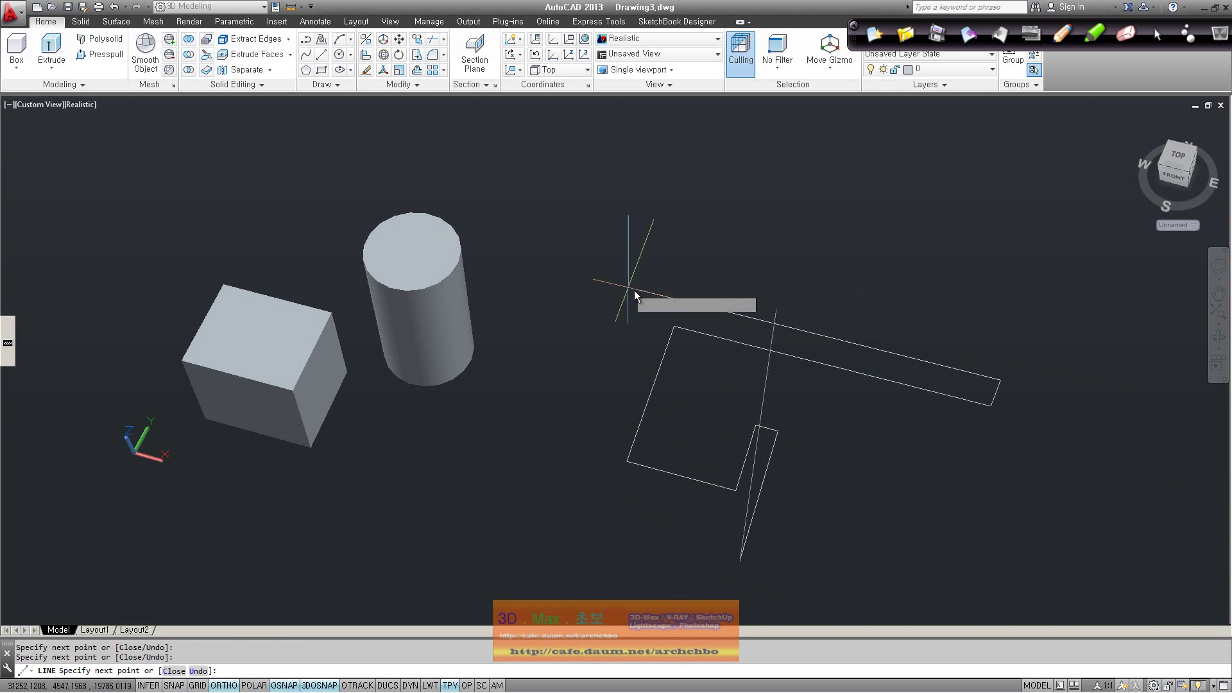
click(578, 515)
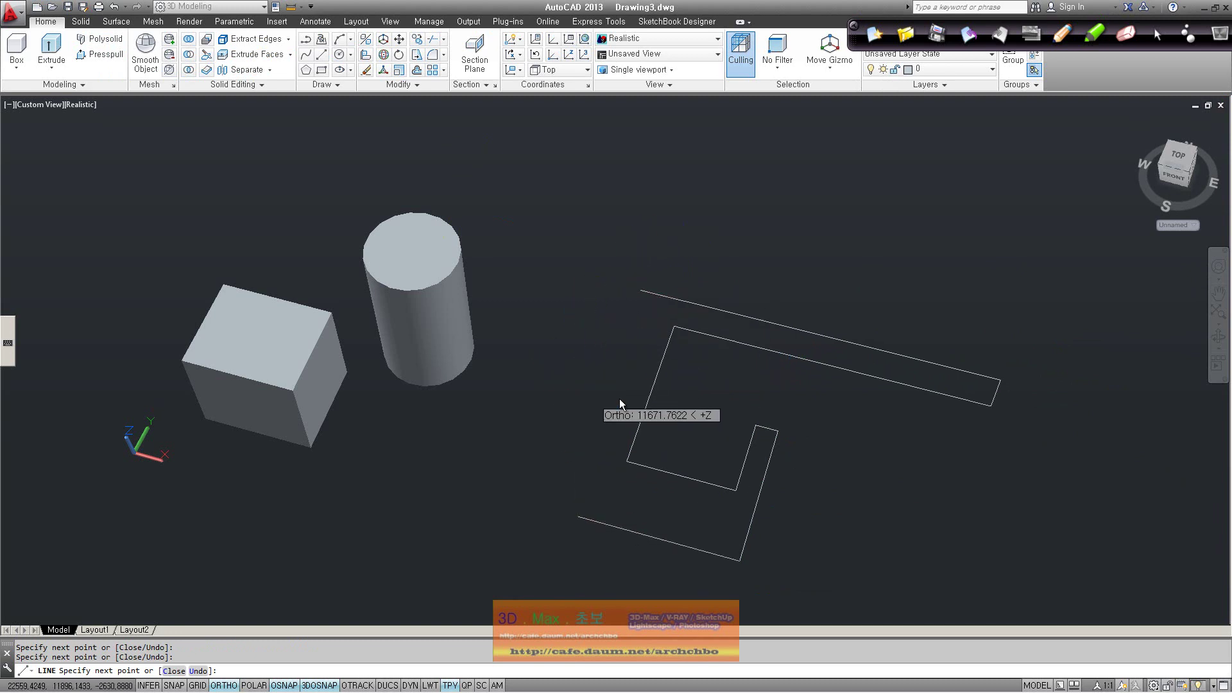
click(627, 310)
click(605, 281)
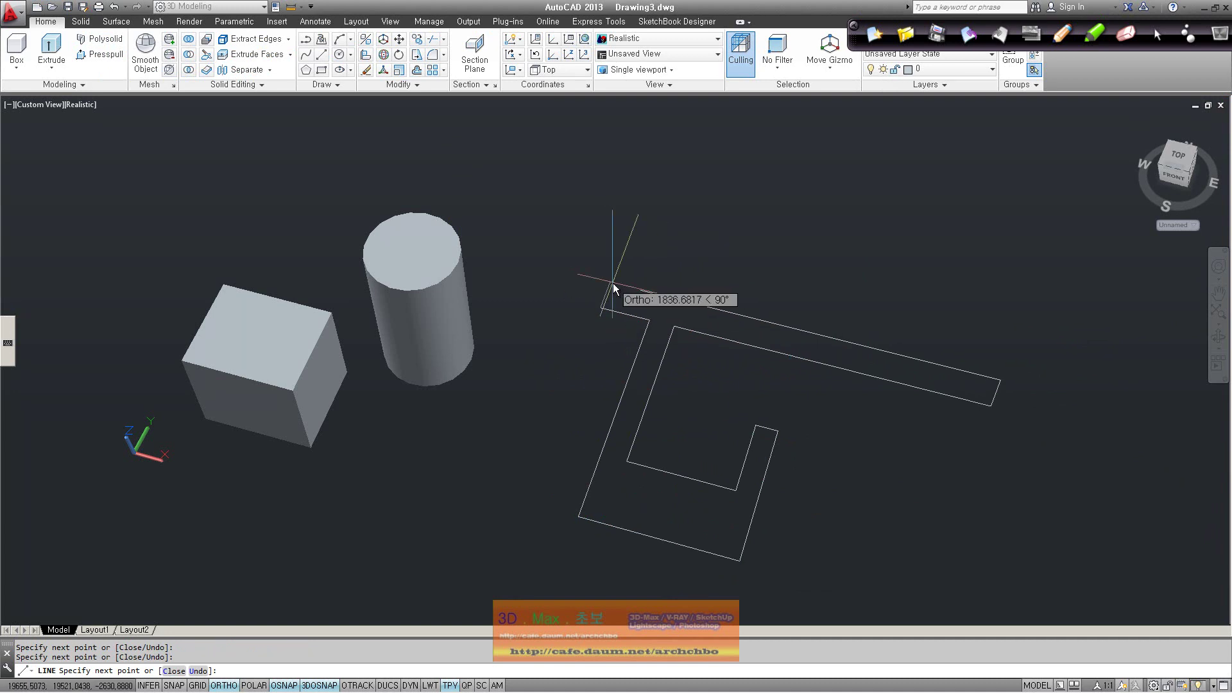
click(640, 292)
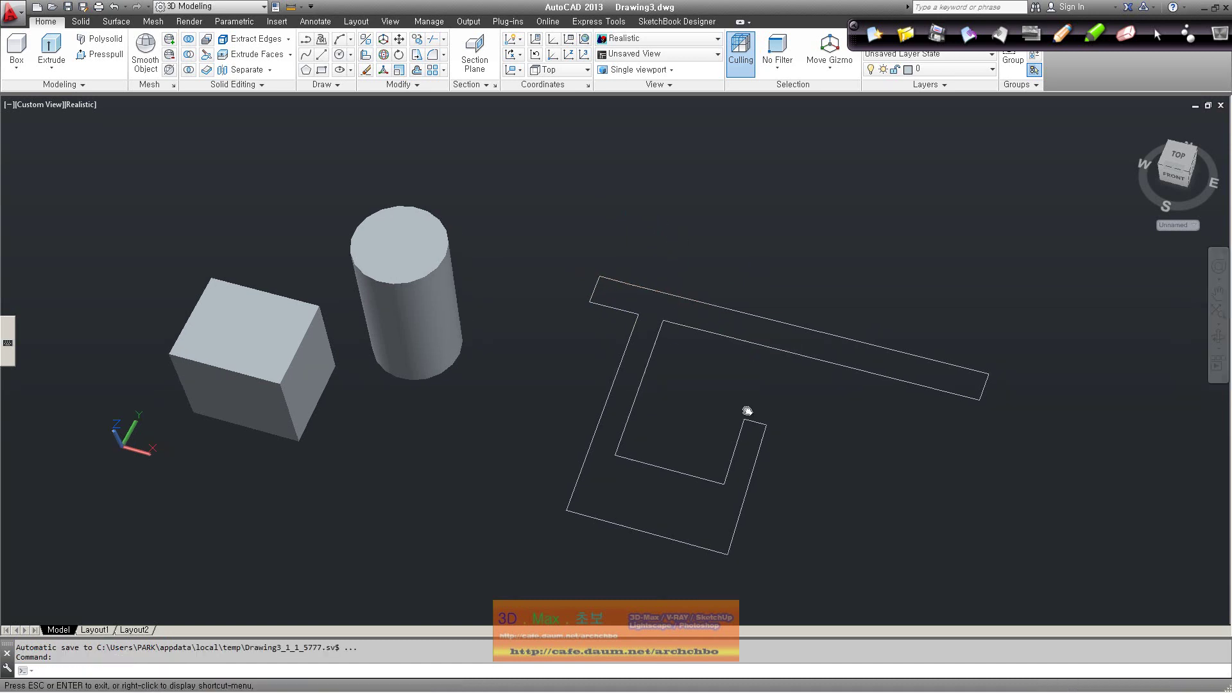
middle_drag(745, 412, 641, 322)
key(Return)
middle_drag(707, 290, 714, 324)
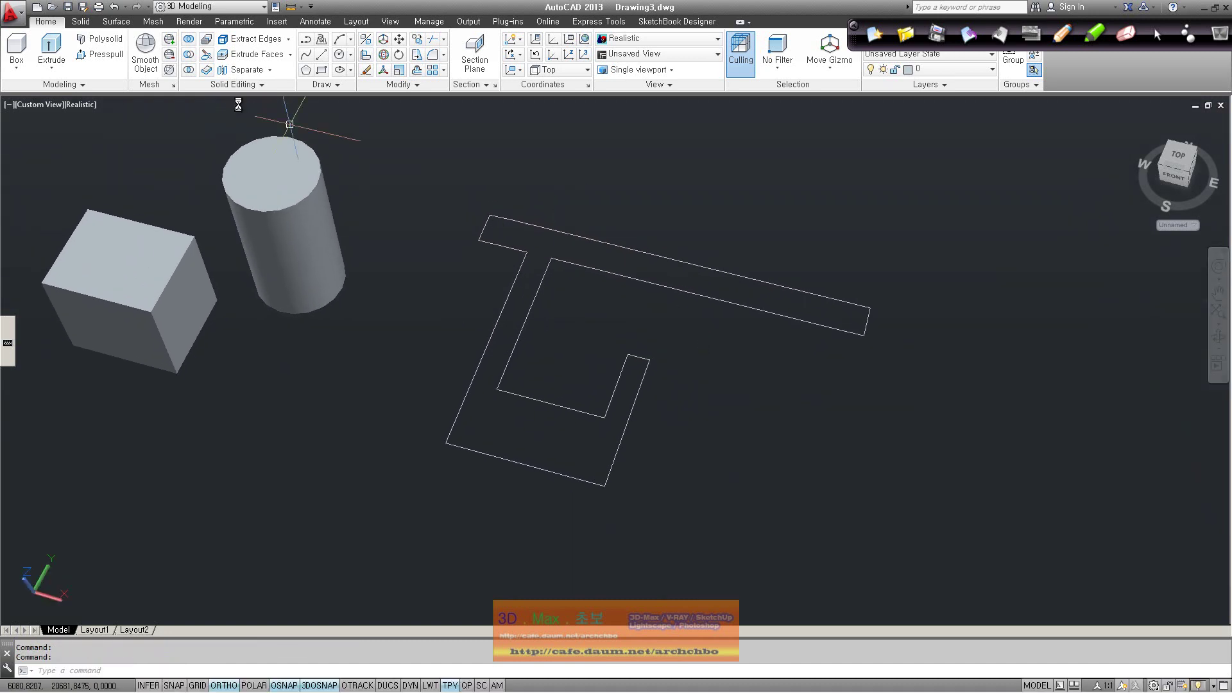
Press-pull the U-shaped wall area into a tall solid using the Multiple option.
click(81, 21)
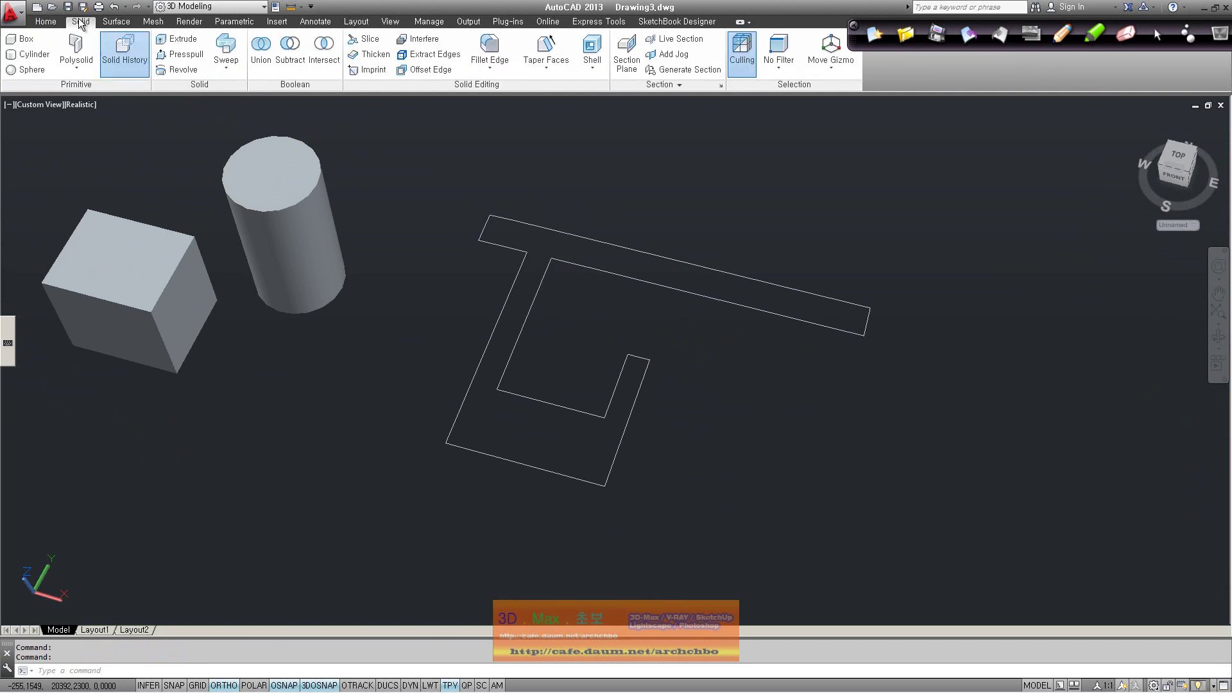
click(182, 54)
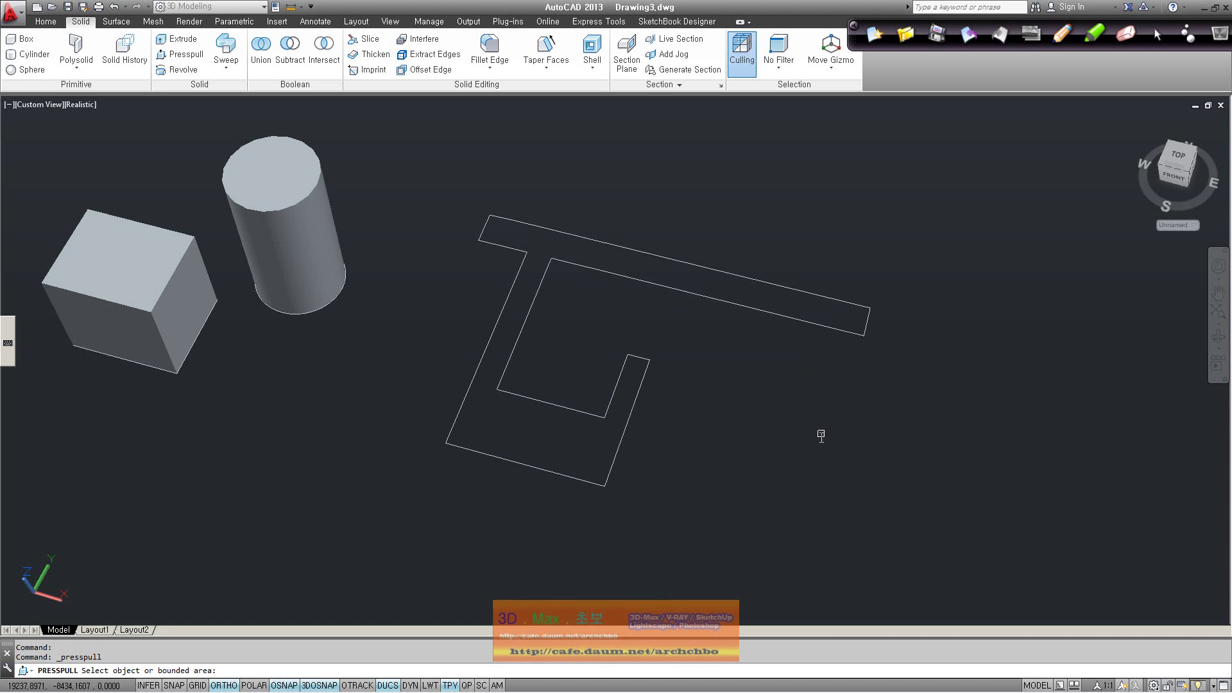
mouse_move(821, 436)
shift+middle_down()
mouse_move(773, 454)
mouse_move(769, 397)
shift+middle_up()
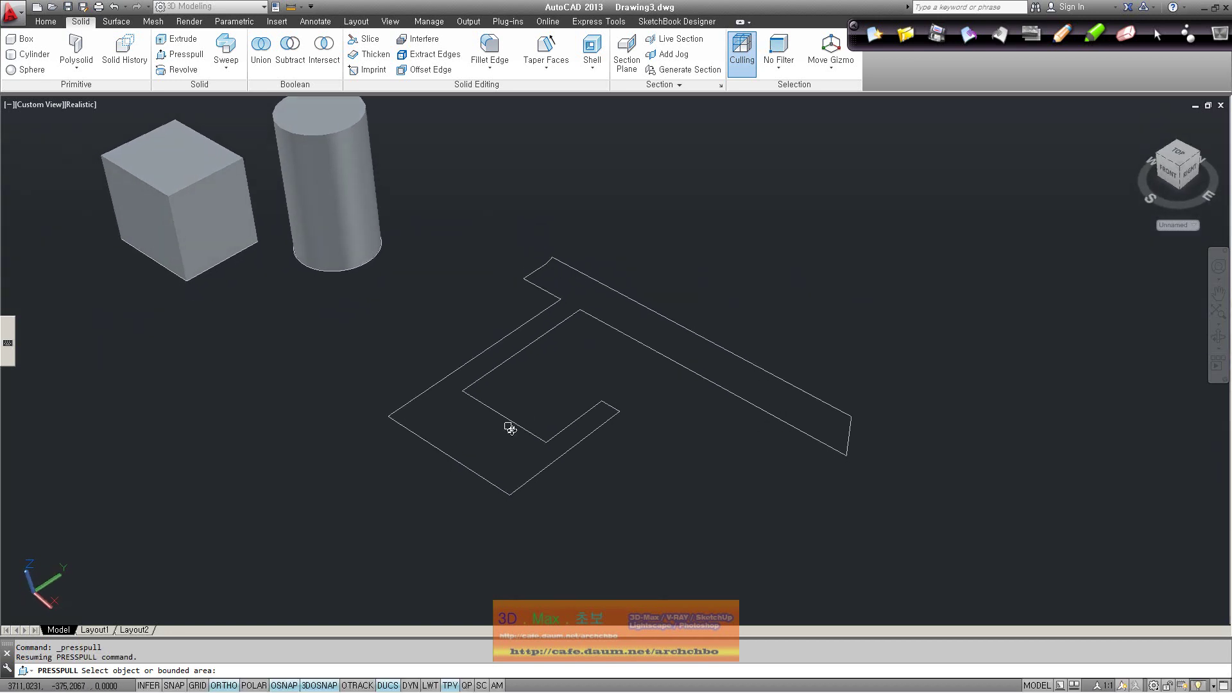
click(543, 459)
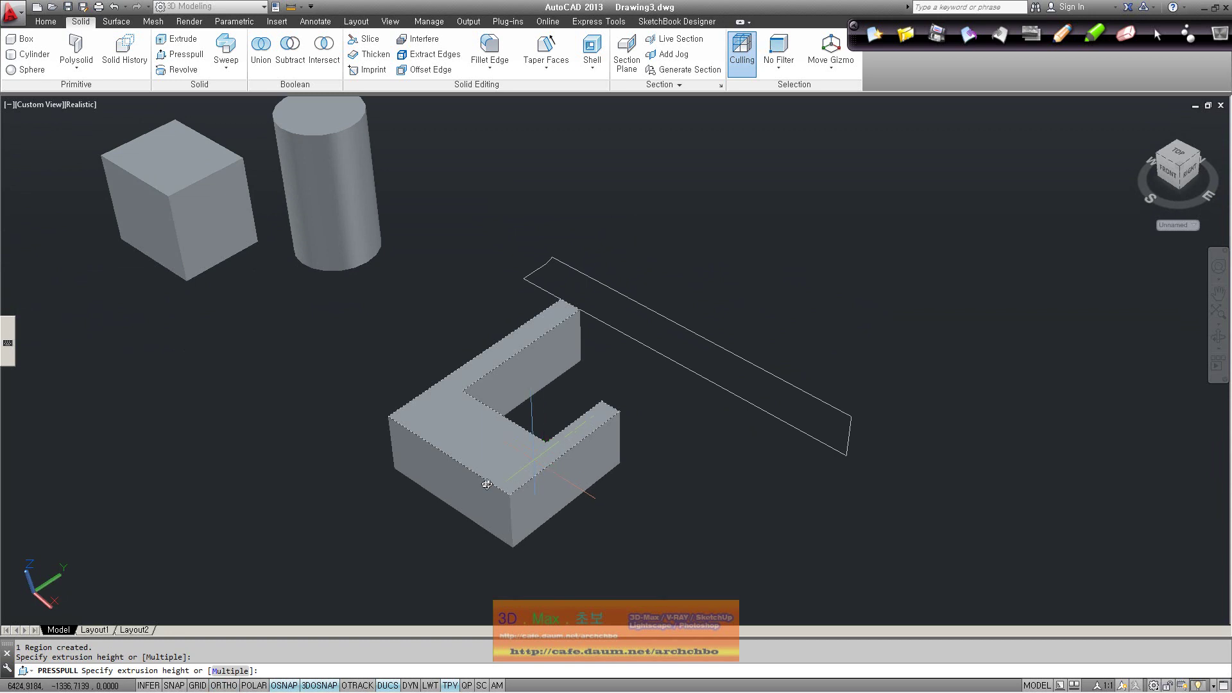
click(229, 671)
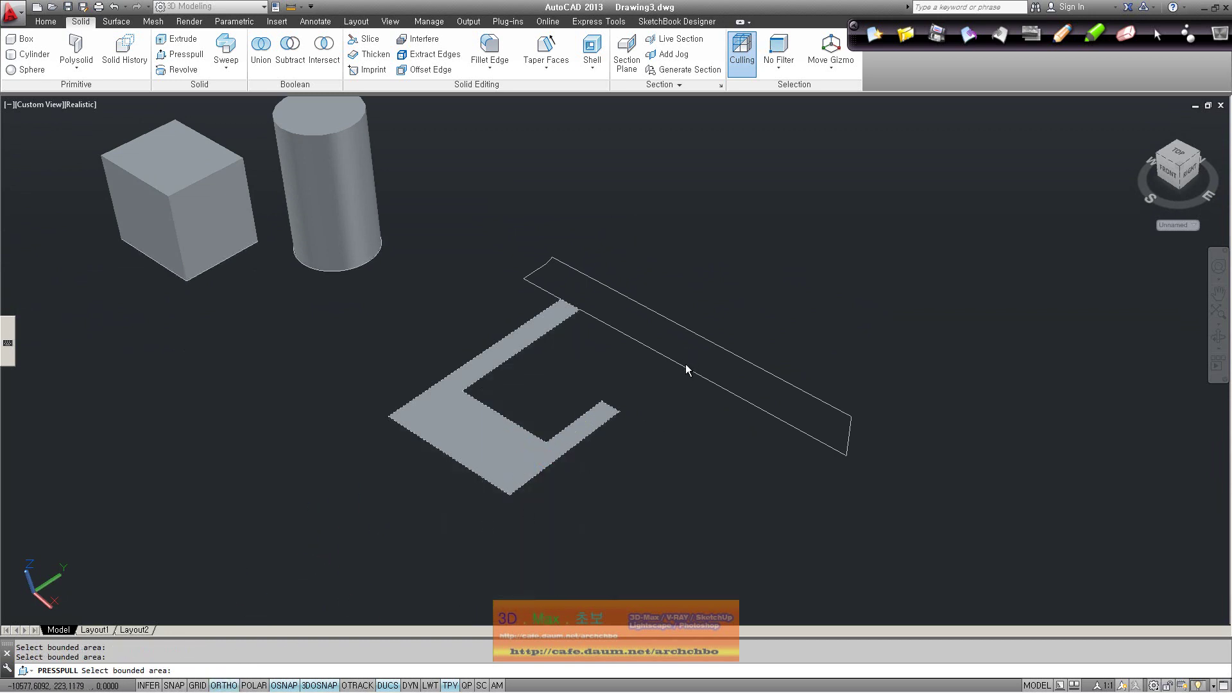
click(564, 308)
click(398, 482)
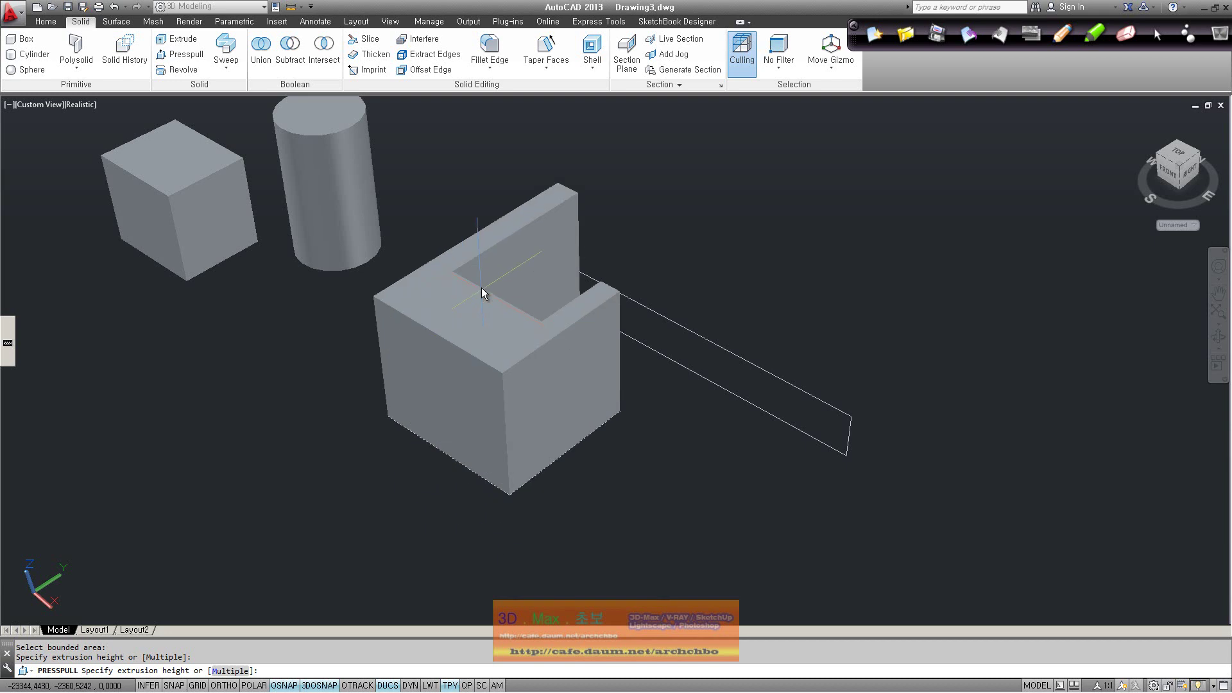
click(479, 203)
mouse_move(714, 424)
shift+middle_down()
mouse_move(577, 456)
mouse_move(489, 449)
mouse_move(501, 479)
mouse_move(690, 359)
mouse_move(680, 297)
mouse_move(870, 421)
mouse_move(739, 373)
shift+middle_up()
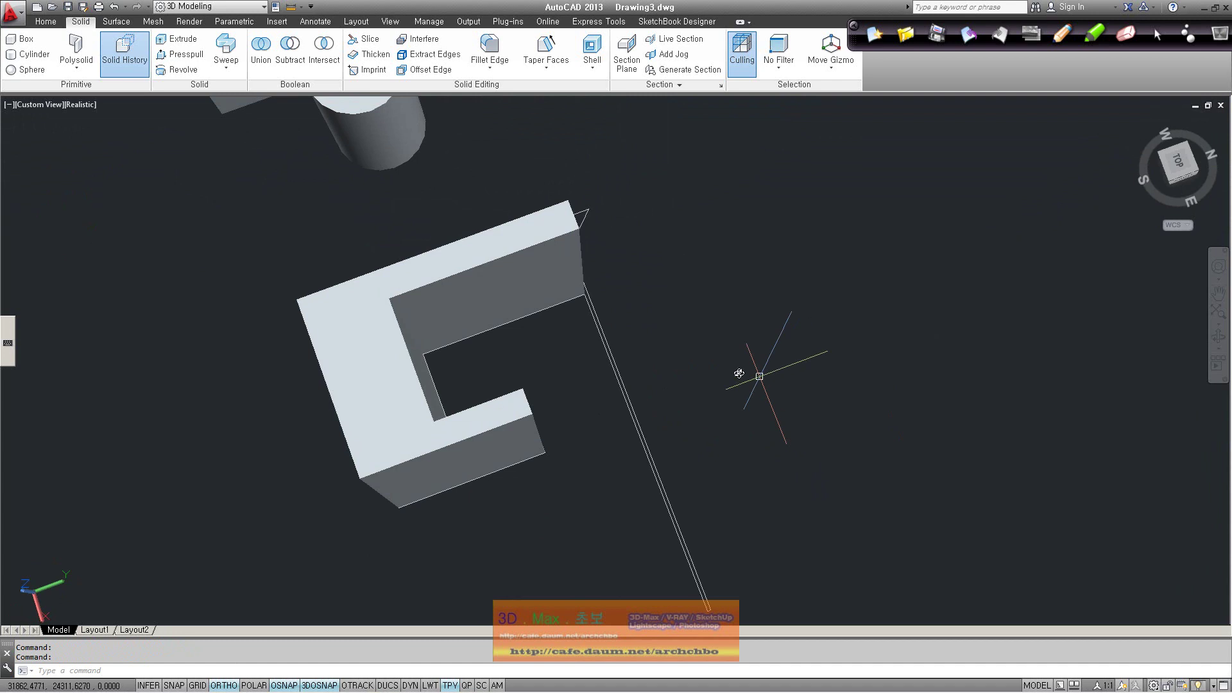
Switch to Top view and erase every object in the drawing.
click(38, 104)
click(66, 136)
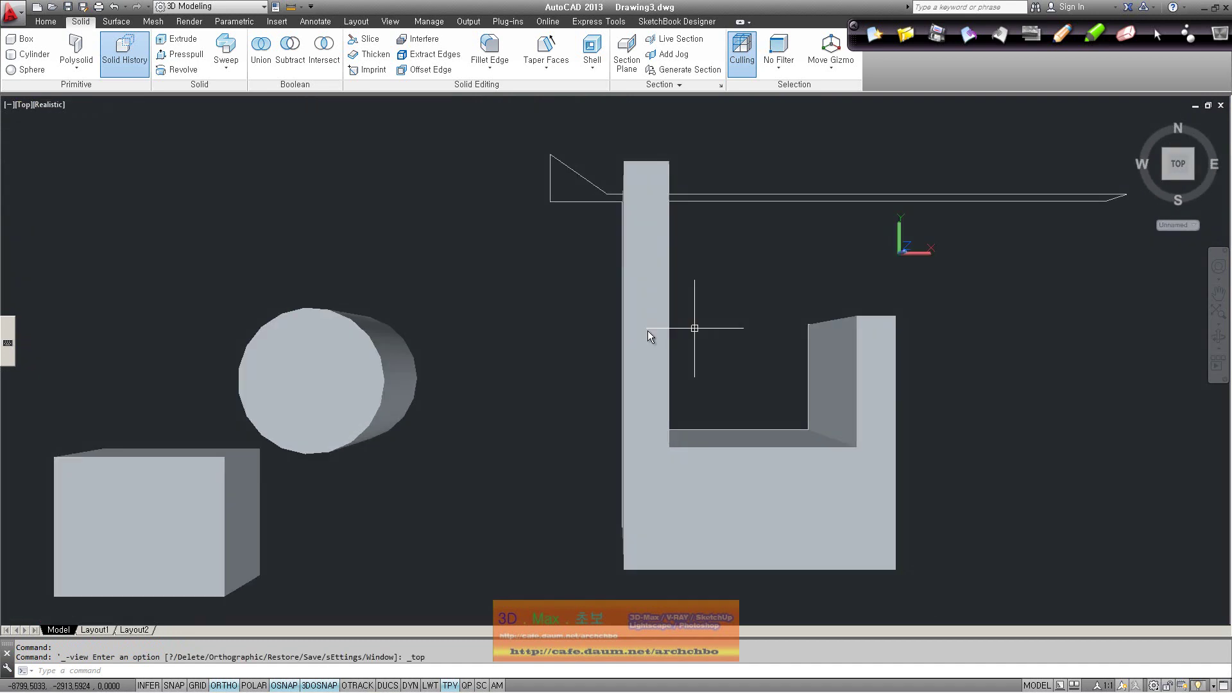
click(843, 538)
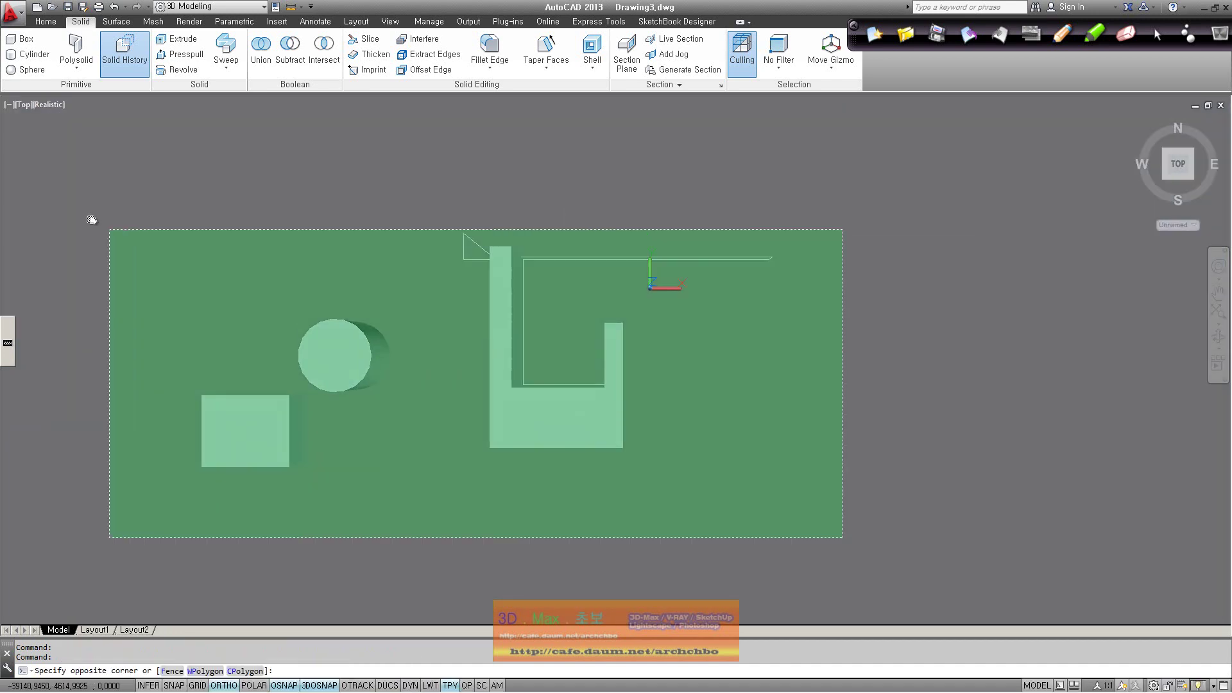
click(109, 227)
key(Delete)
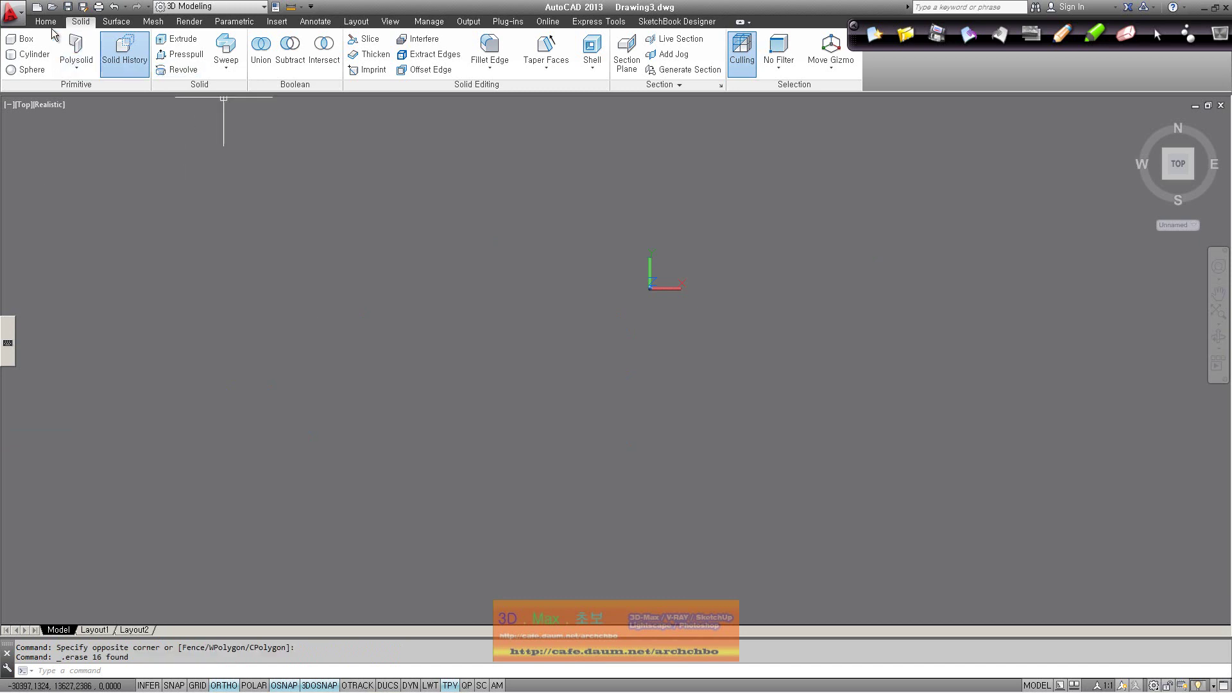
Start a new wall outline: top edge, short drop, long edge left, then the notch.
click(45, 22)
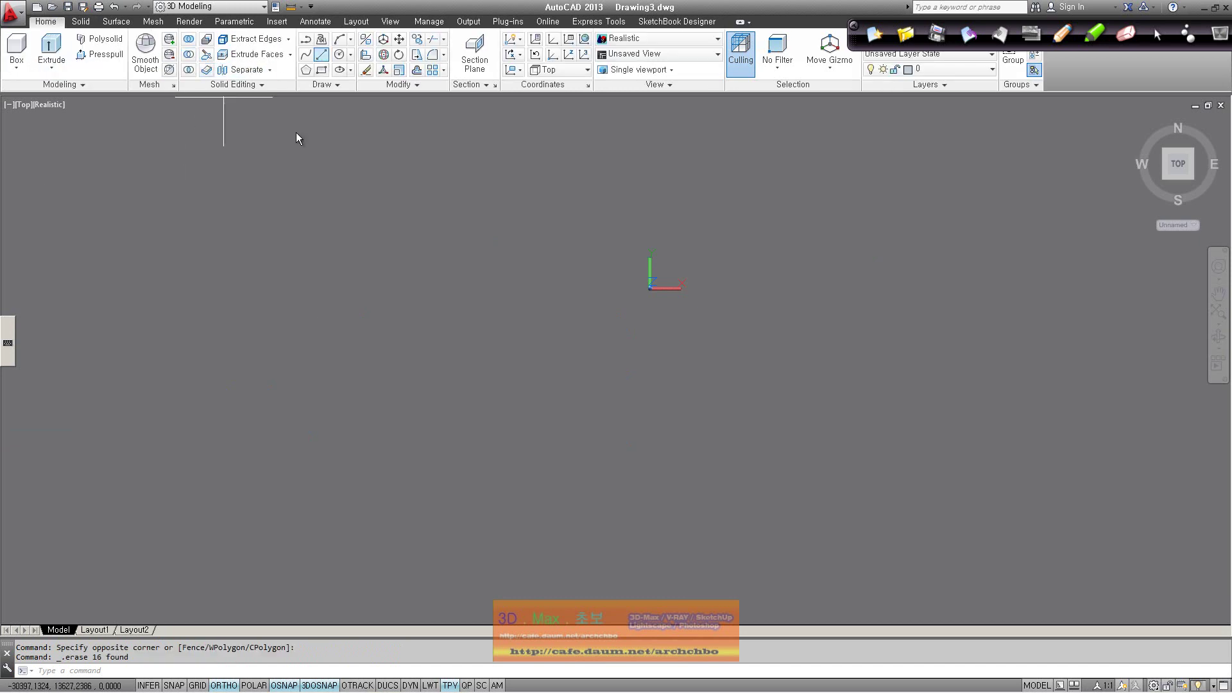
click(235, 216)
click(789, 225)
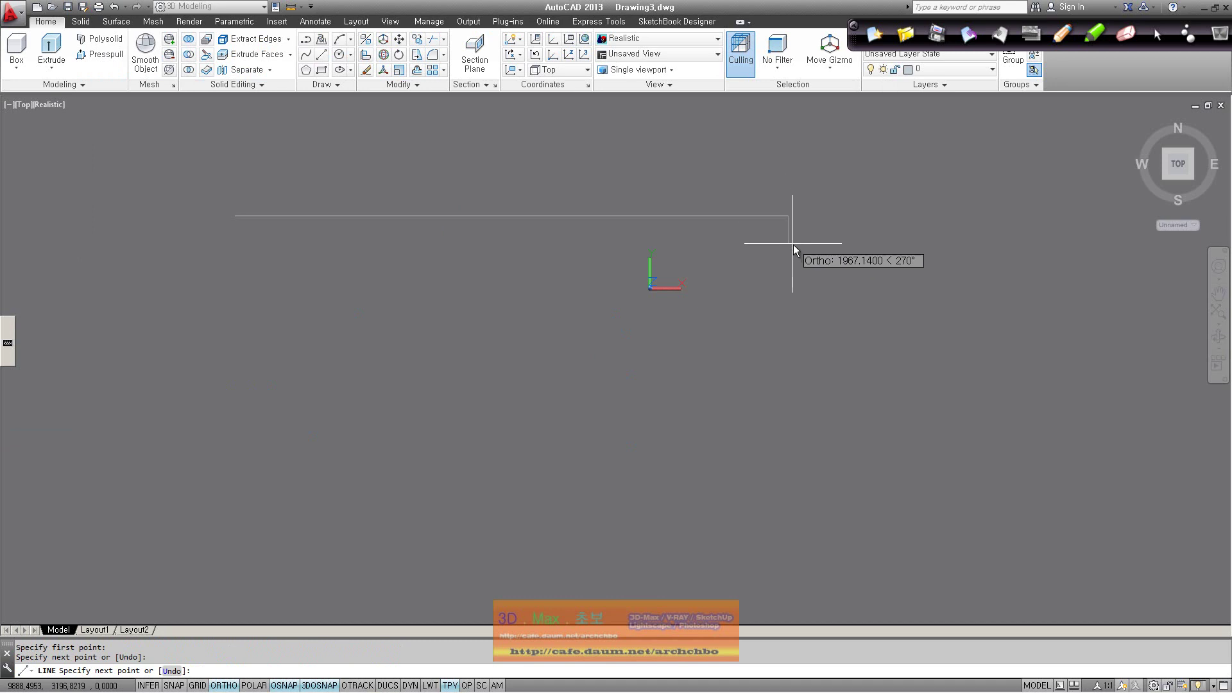
click(793, 245)
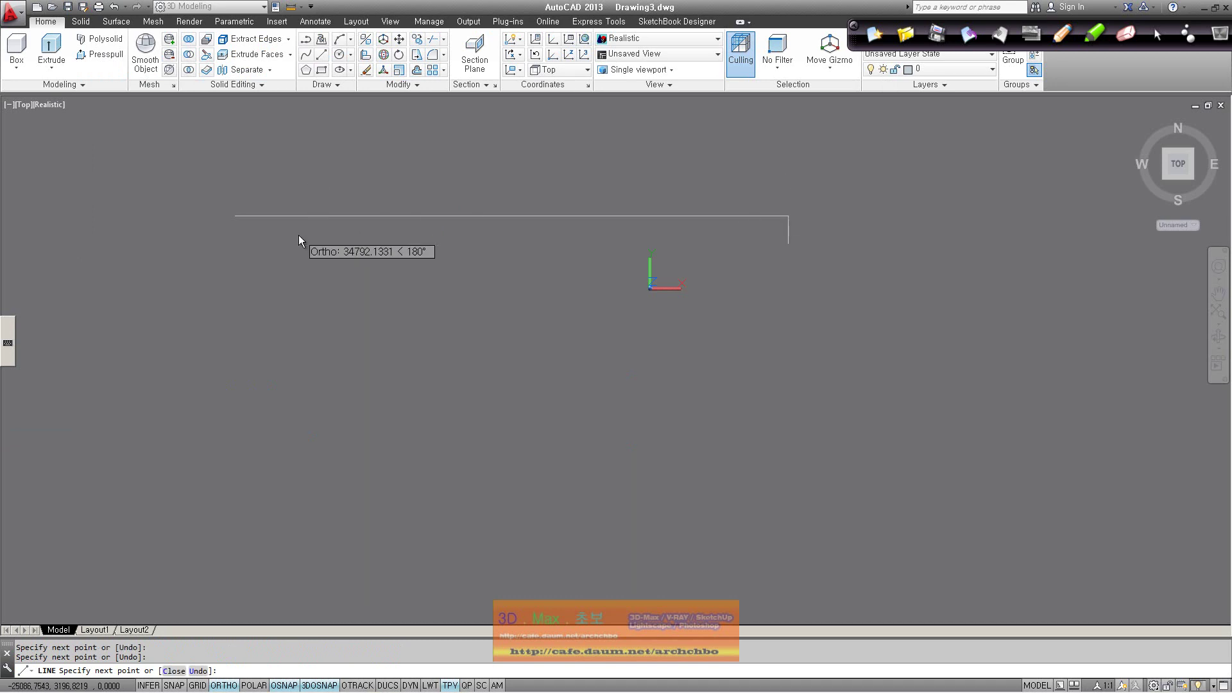
click(273, 247)
click(257, 405)
click(411, 410)
click(408, 307)
click(432, 311)
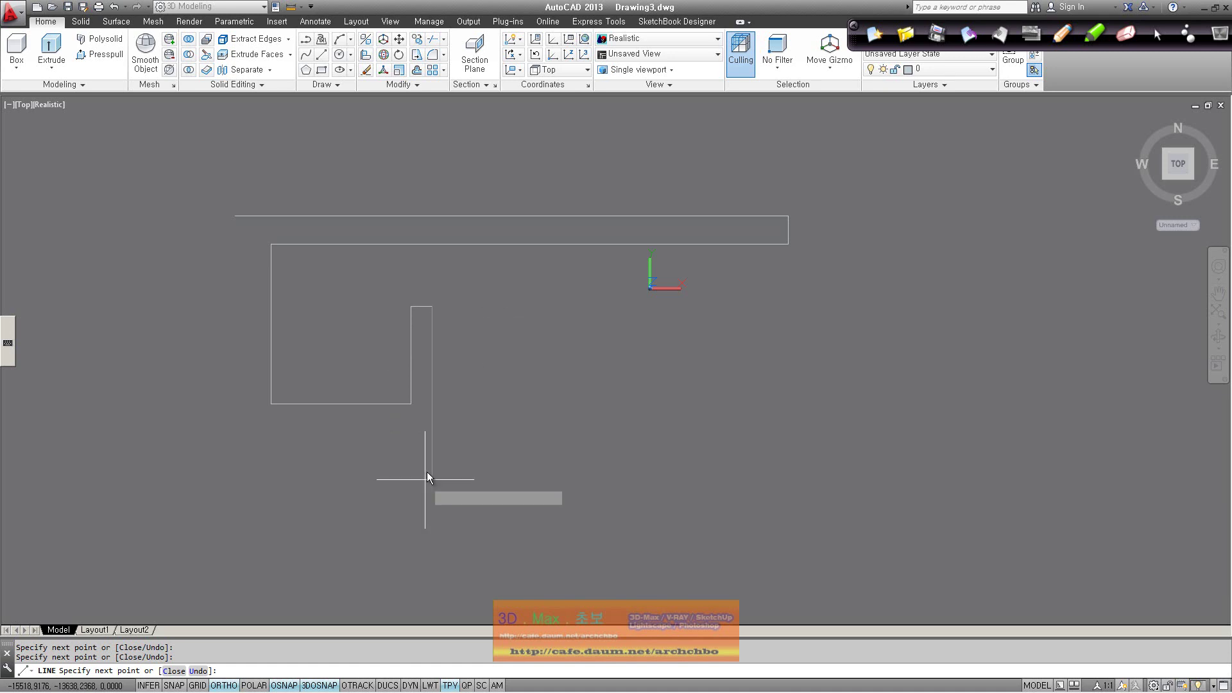
Draw the lower wall edges and close the outline at its start point.
click(428, 433)
click(789, 428)
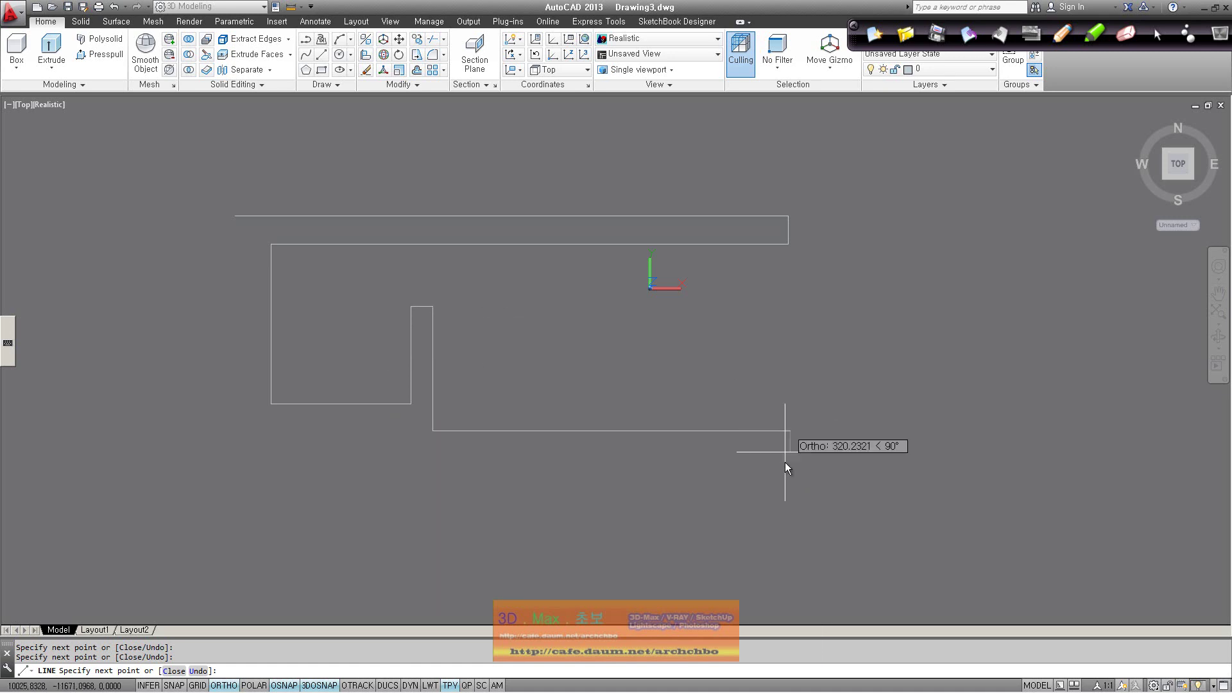
click(788, 458)
click(400, 457)
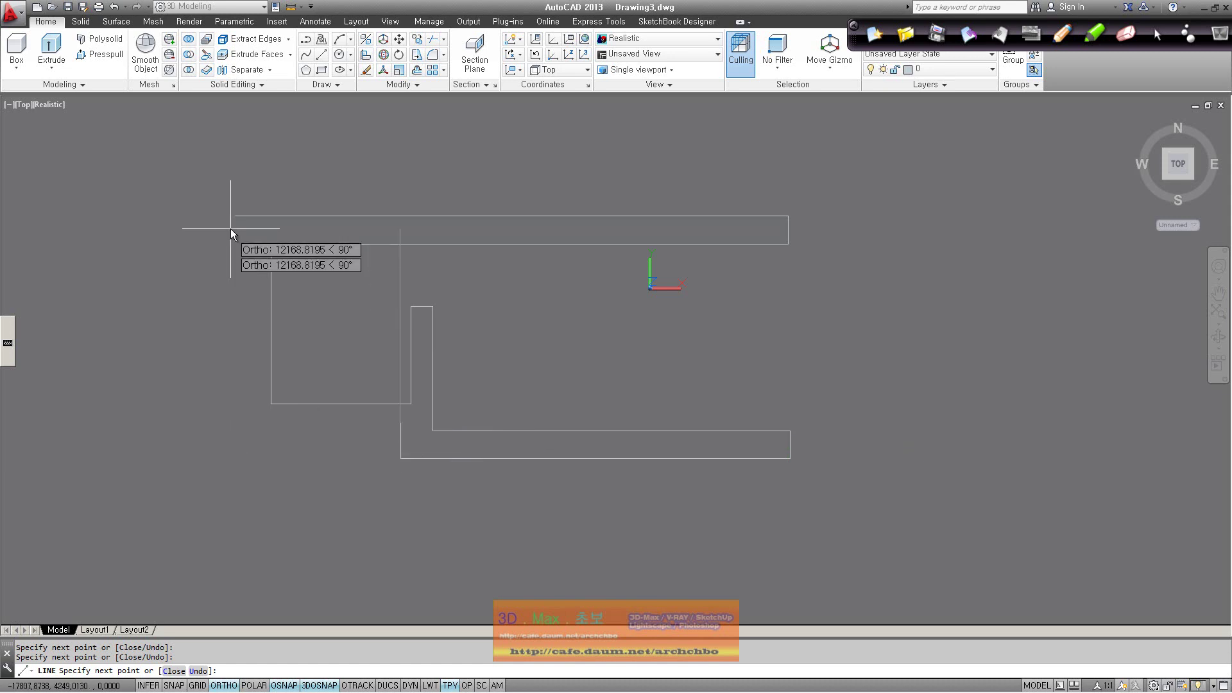
click(232, 420)
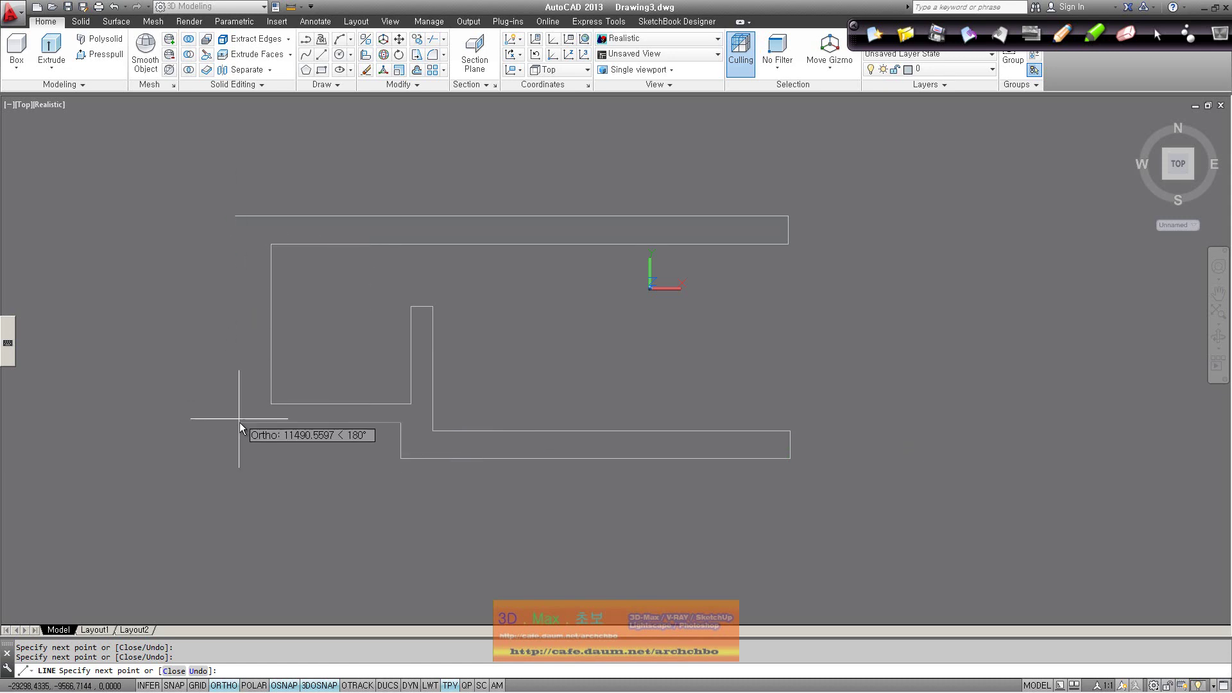
click(245, 422)
click(236, 217)
key(Return)
mouse_move(742, 517)
shift+middle_down()
mouse_move(706, 380)
mouse_move(565, 383)
mouse_move(349, 289)
mouse_move(404, 306)
shift+middle_up()
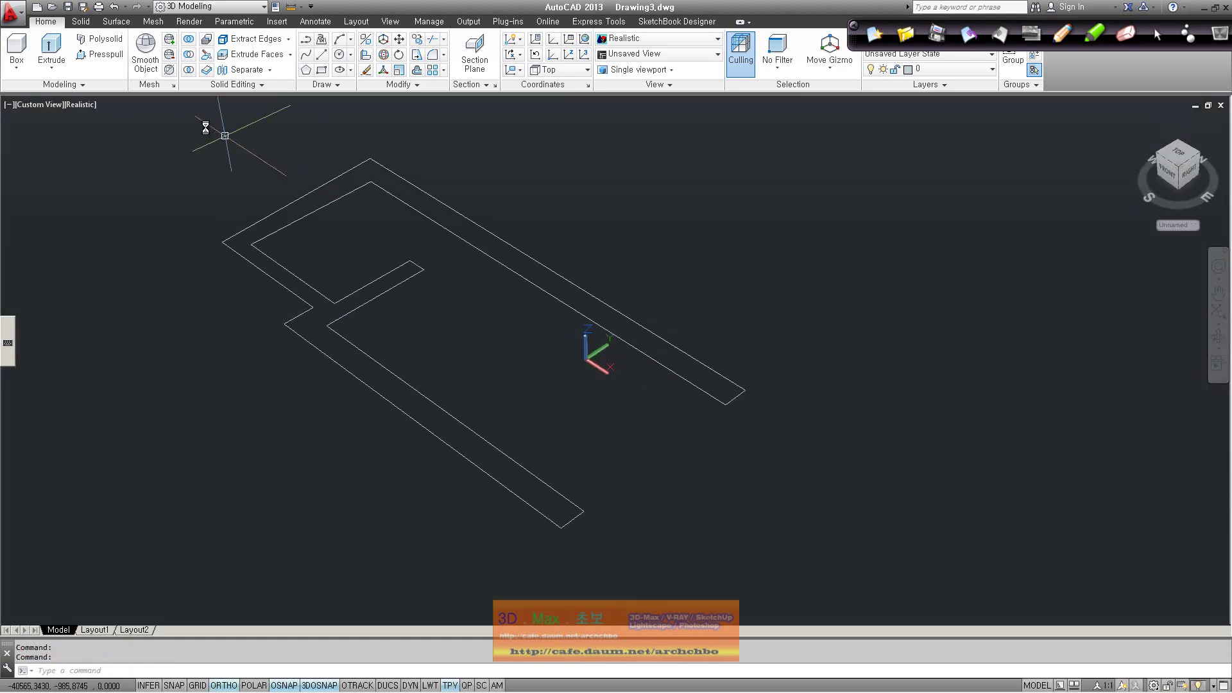
Press-pull the Drawing3 wall outline into tall solid walls, then minimize Drawing3.
click(81, 21)
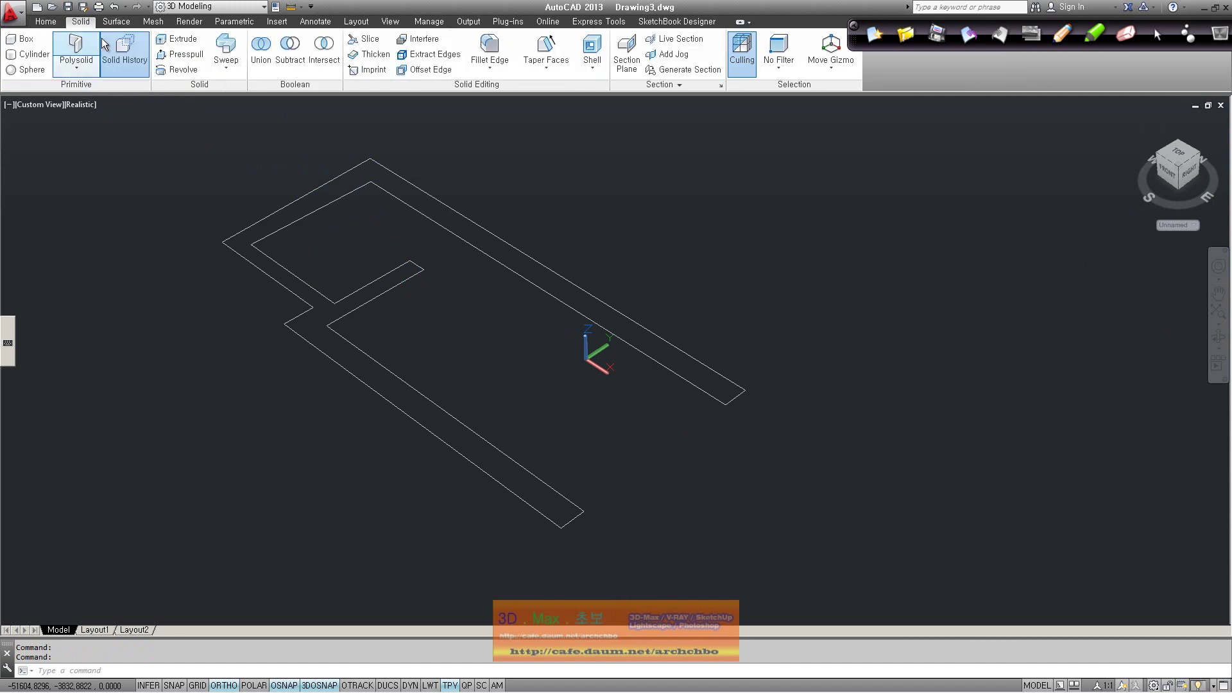
click(193, 64)
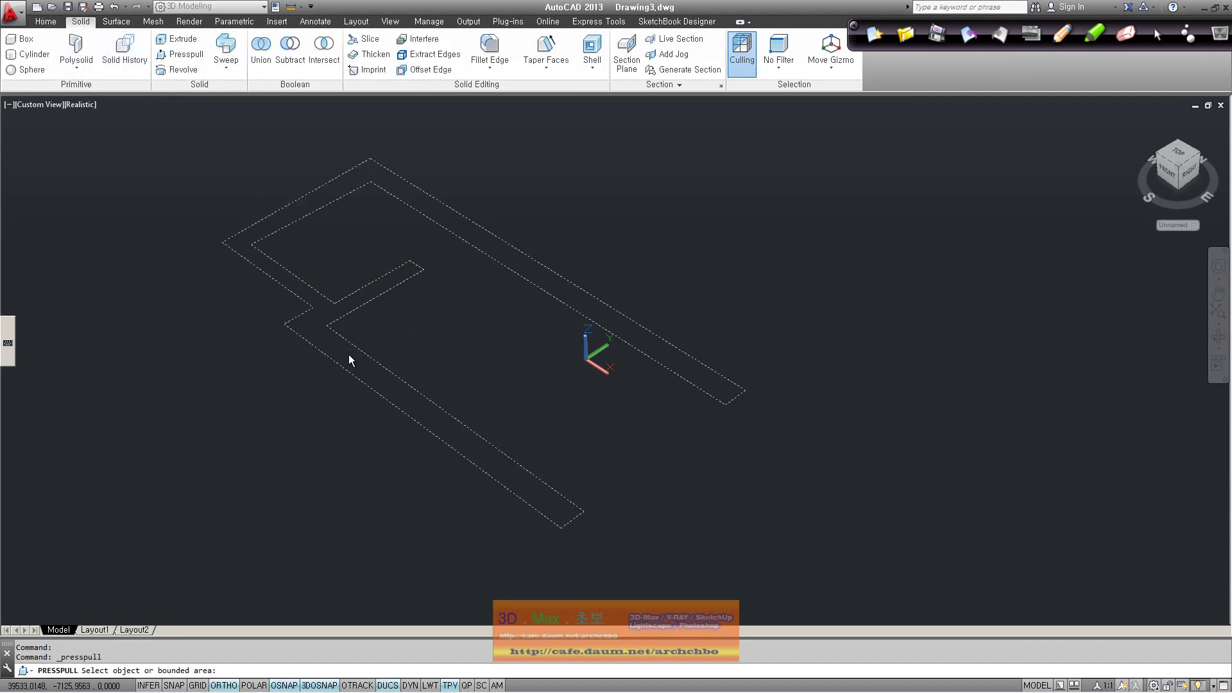
click(349, 355)
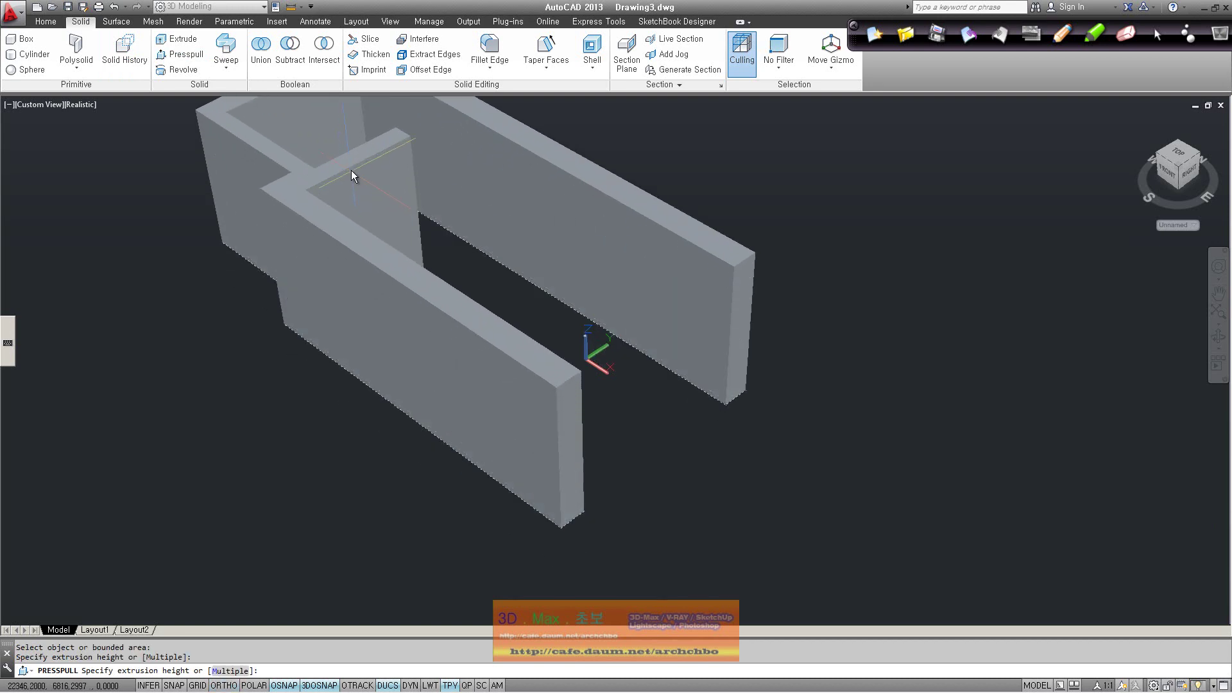
click(353, 150)
mouse_move(352, 150)
shift+middle_down()
mouse_move(623, 460)
mouse_move(572, 385)
mouse_move(350, 341)
mouse_move(338, 402)
mouse_move(700, 285)
shift+middle_up()
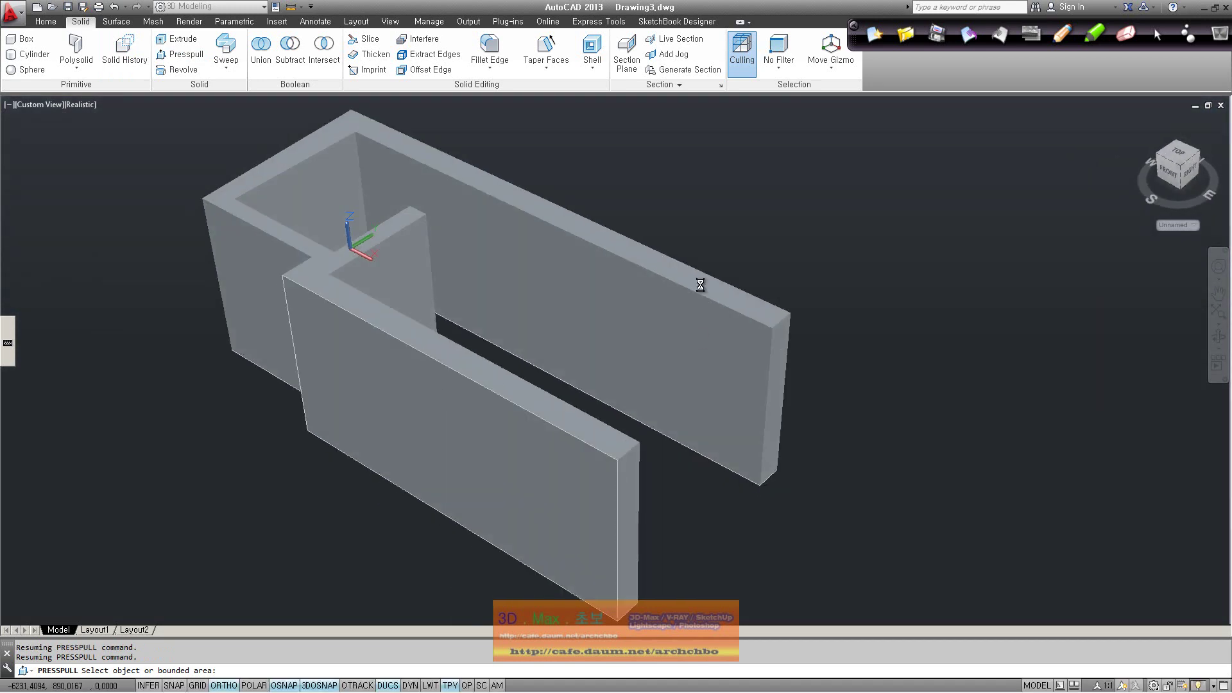
click(1194, 105)
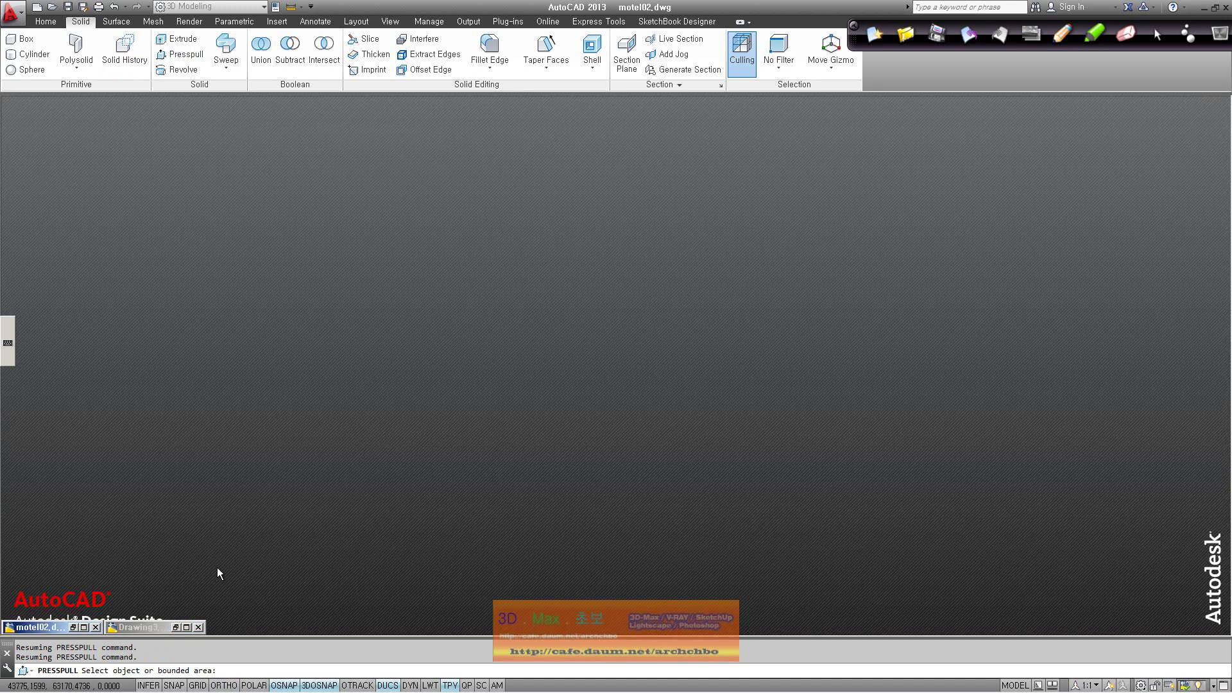
Restore motel02, zoom into the lower-left corner, and erase a stray wall line.
click(84, 627)
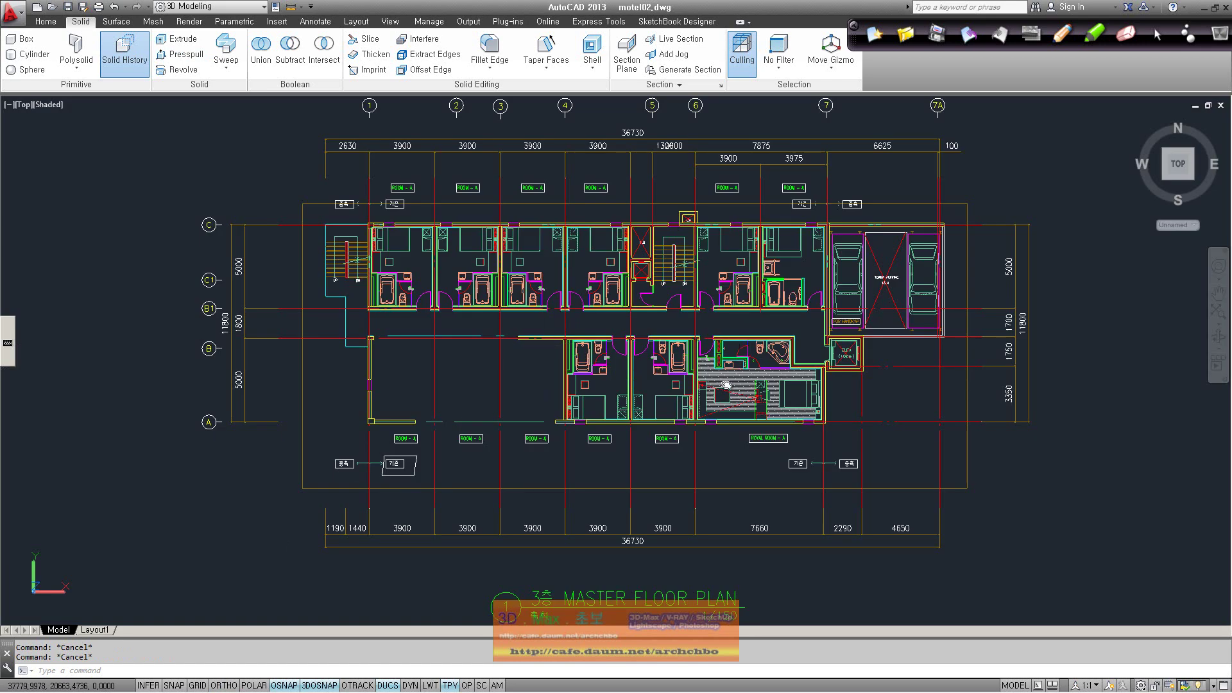
scroll(726, 384, up, 2)
scroll(725, 384, up, 2)
scroll(770, 353, up, 2)
scroll(852, 305, up, 2)
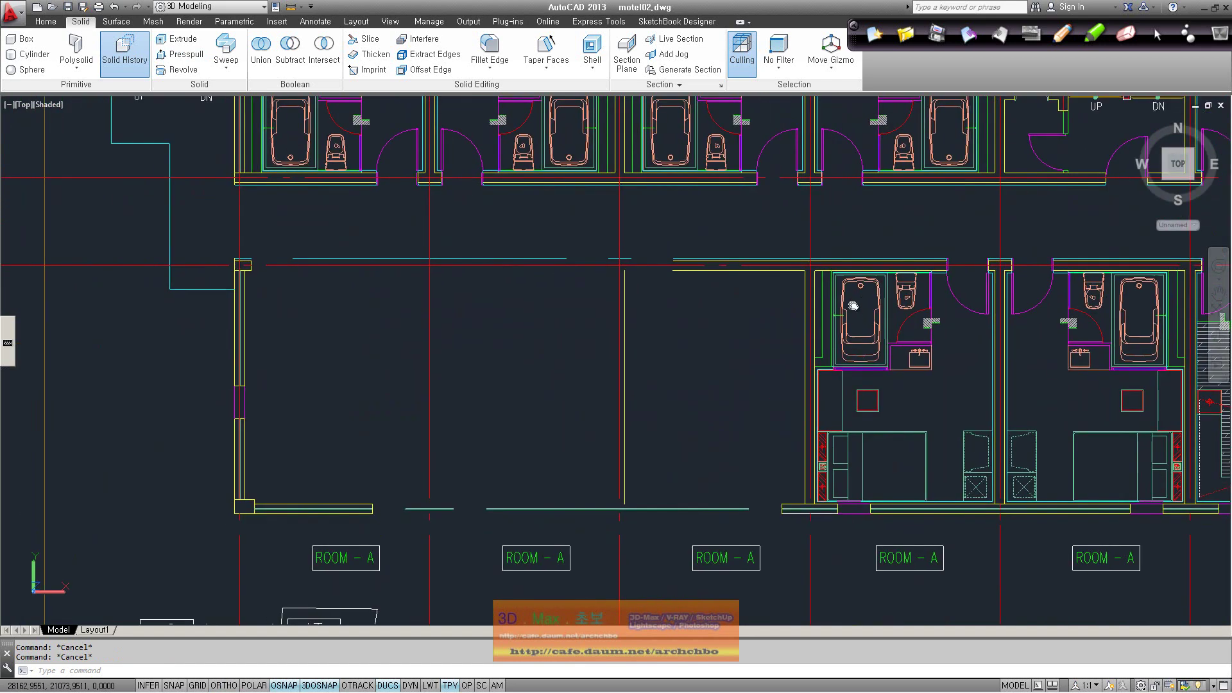
scroll(274, 357, up, 2)
scroll(365, 316, up, 2)
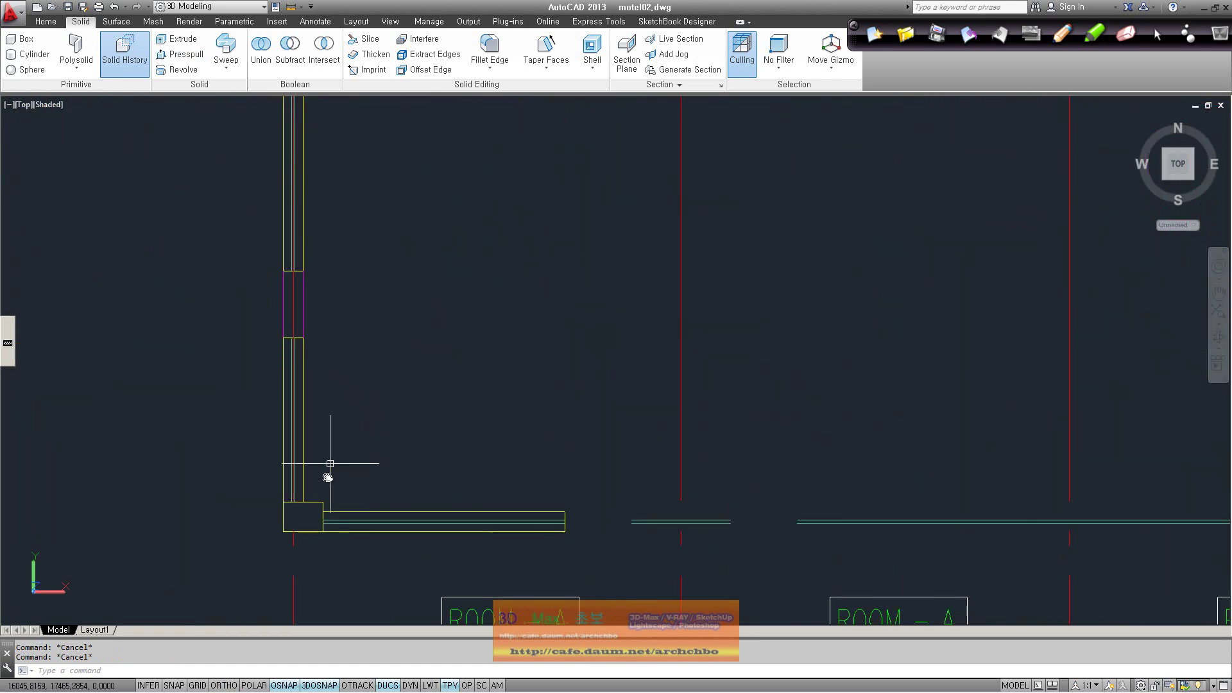
click(470, 525)
key(Delete)
scroll(322, 476, up, 1)
scroll(321, 480, up, 1)
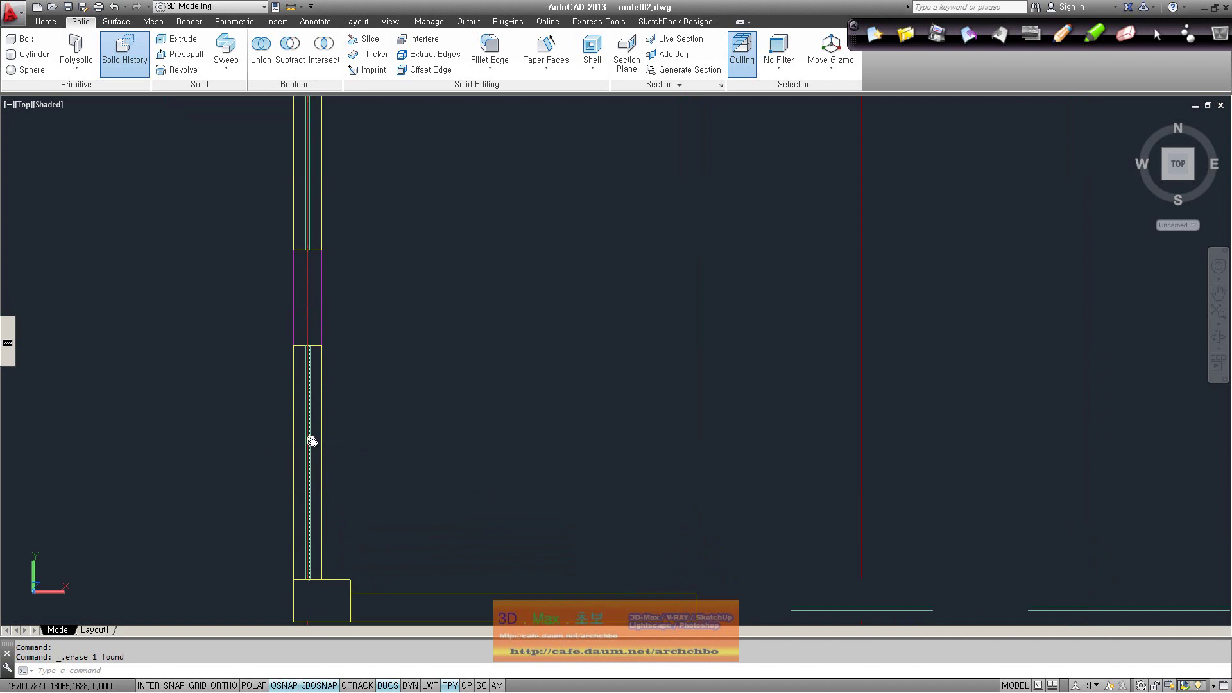
Erase the extra wall lines and the centre line at the corner.
click(357, 315)
click(276, 275)
key(Delete)
middle_drag(397, 460, 381, 339)
click(282, 404)
key(Delete)
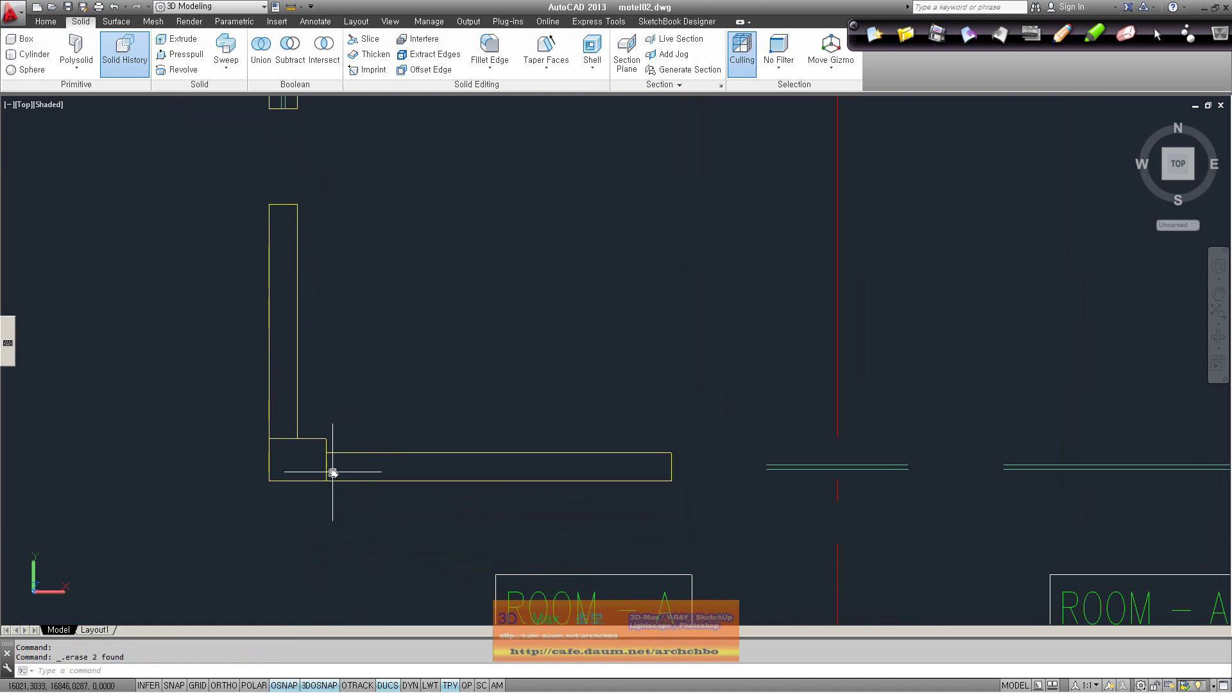
text(tr)
Trim the corner wall lines using the L-shaped walls as cutting edges.
key(Return)
drag(403, 534, 212, 380)
key(Return)
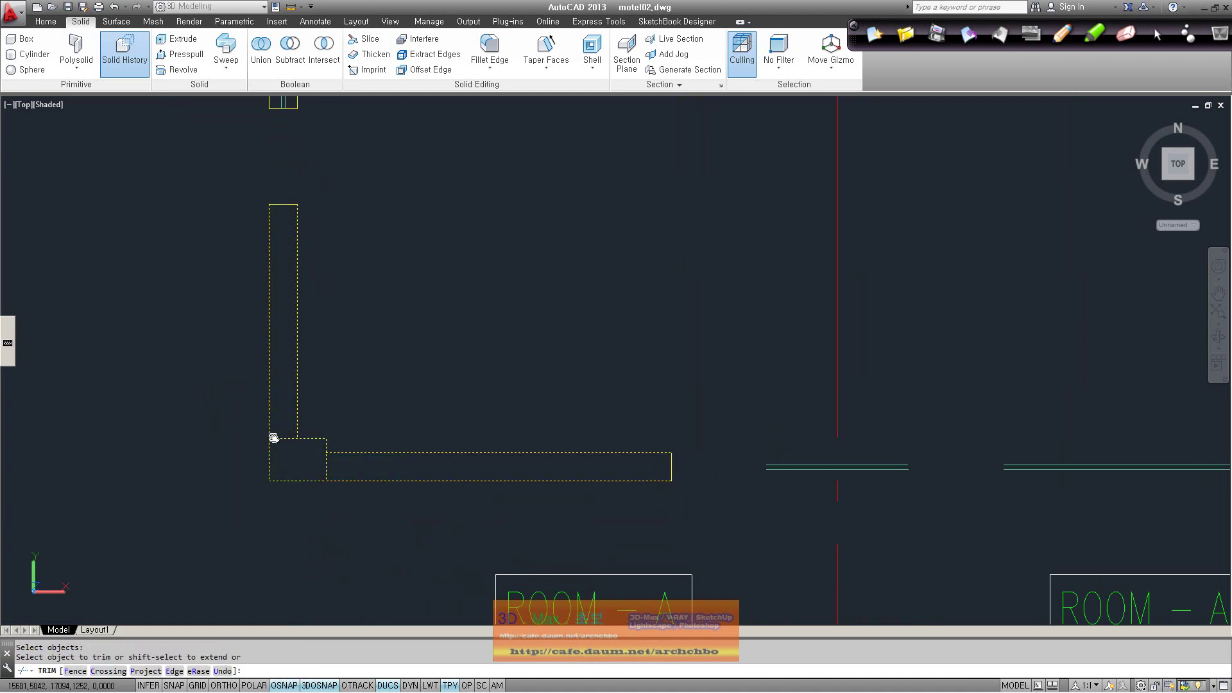
key(Return)
middle_drag(441, 379, 409, 390)
shift+middle_drag(549, 476, 383, 360)
key(Return)
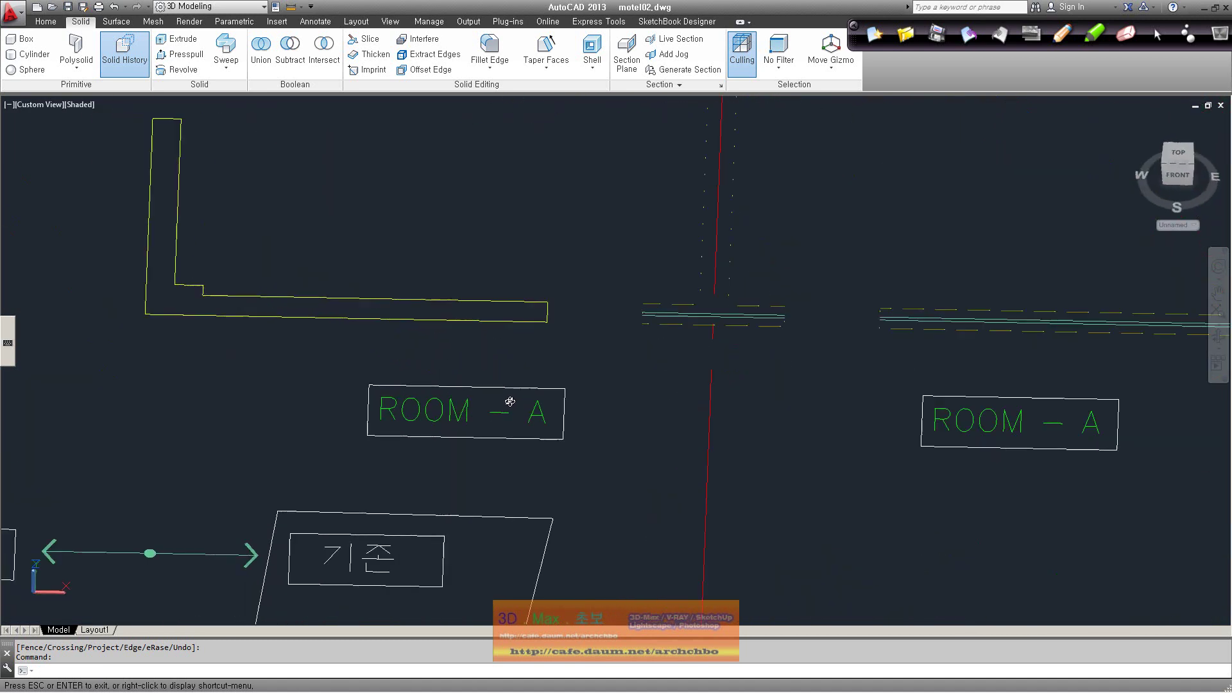
mouse_move(384, 360)
shift+middle_down()
mouse_move(349, 314)
mouse_move(333, 383)
mouse_move(415, 481)
shift+middle_up()
scroll(385, 197, up, 3)
Try press-pulling the wall edge, then cancel the extrusion.
click(115, 22)
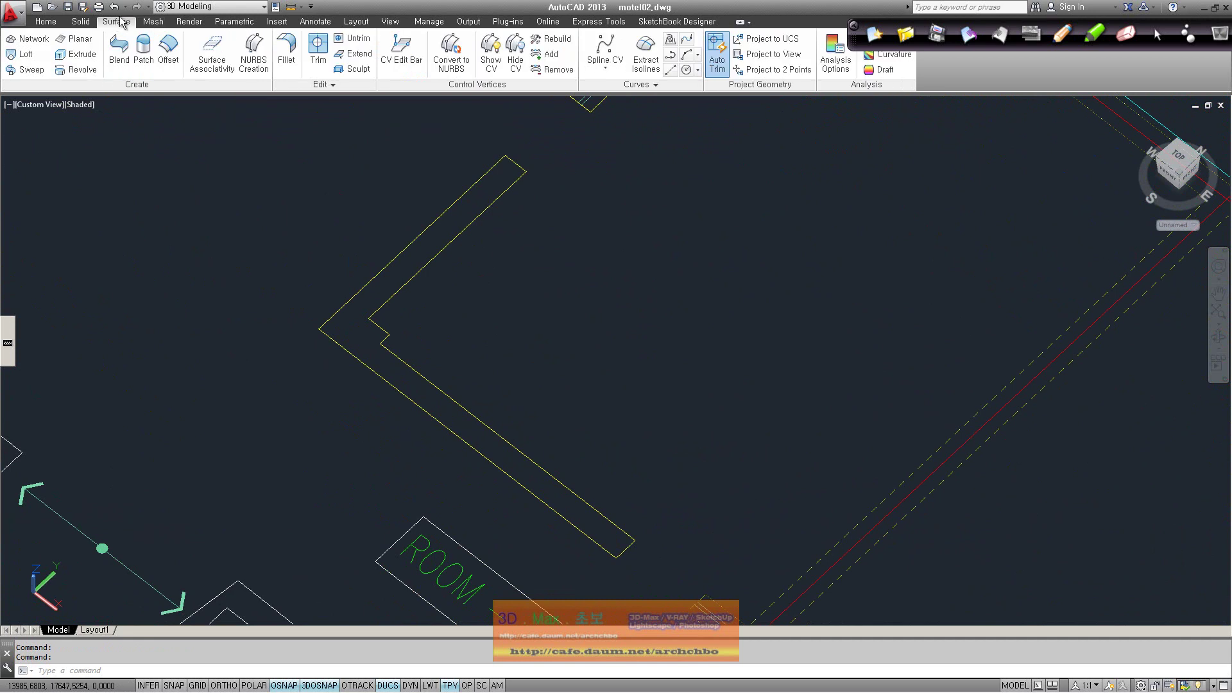
click(81, 21)
click(178, 55)
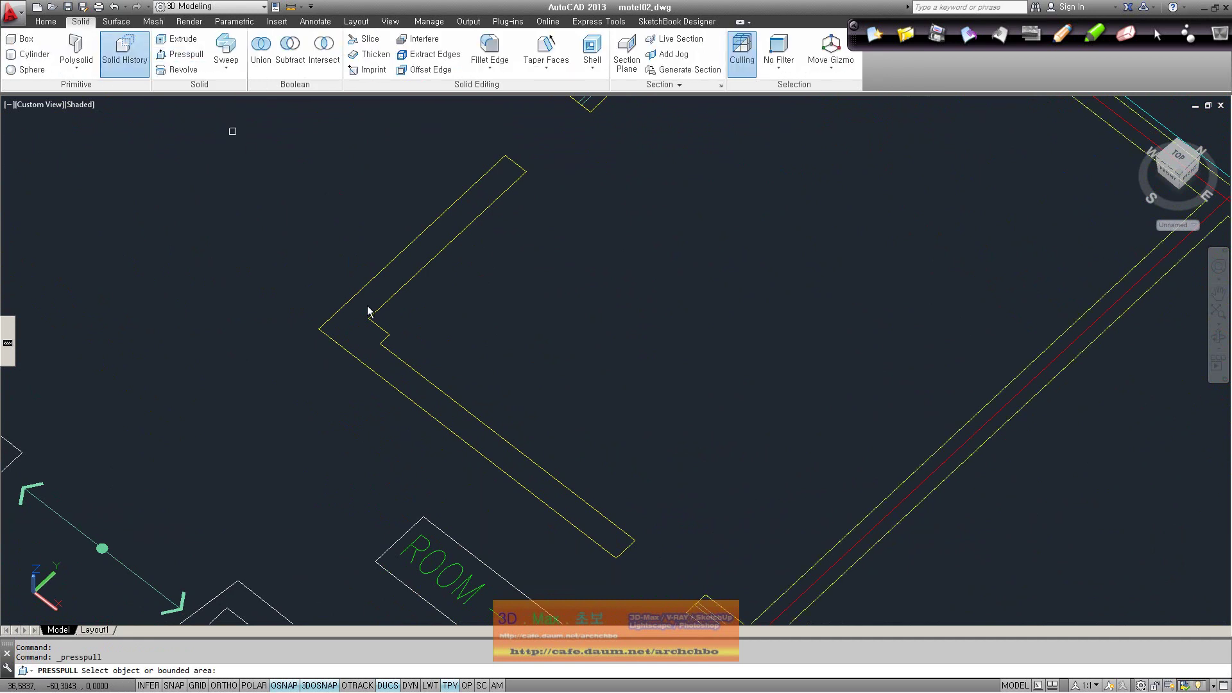
click(373, 371)
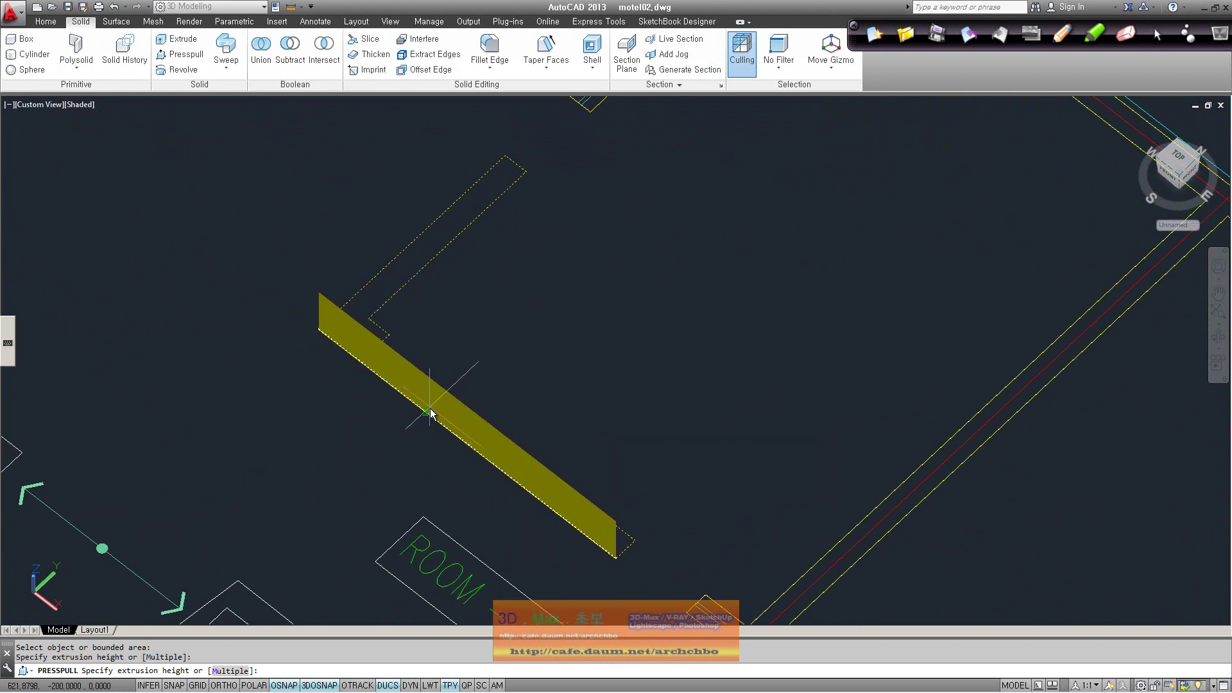
key(Escape)
shift+middle_drag(507, 472, 438, 396)
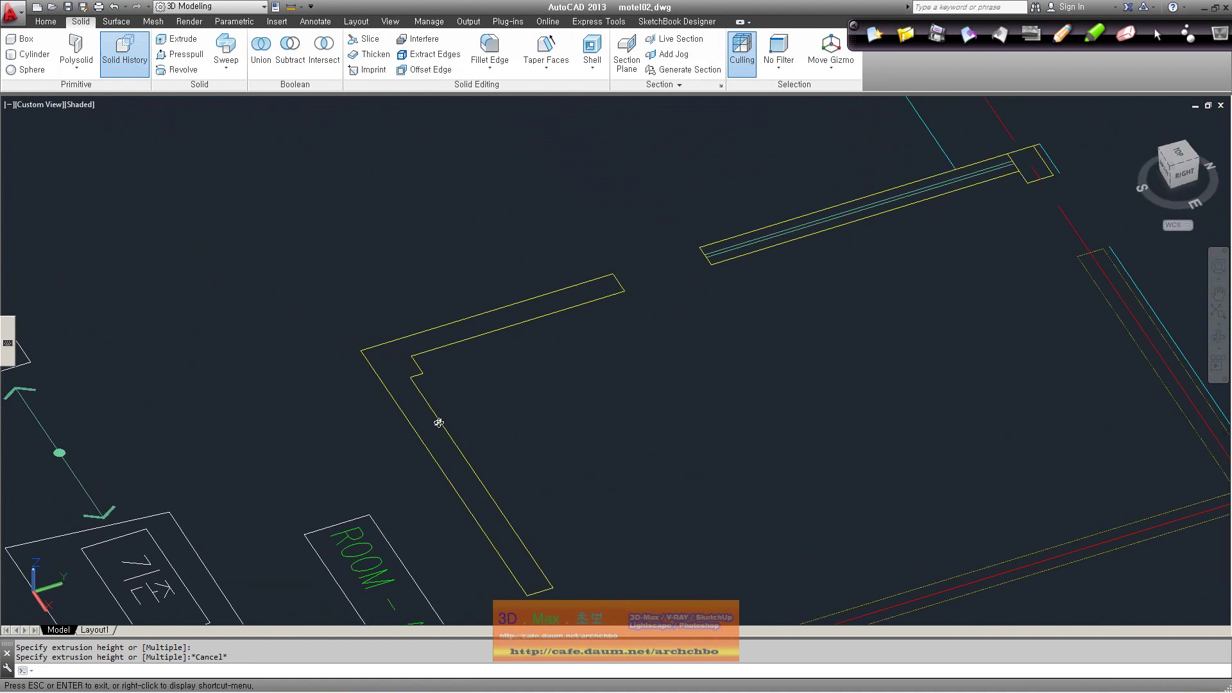
Join the six L-shaped corner wall lines into 2 polylines.
click(513, 492)
click(459, 408)
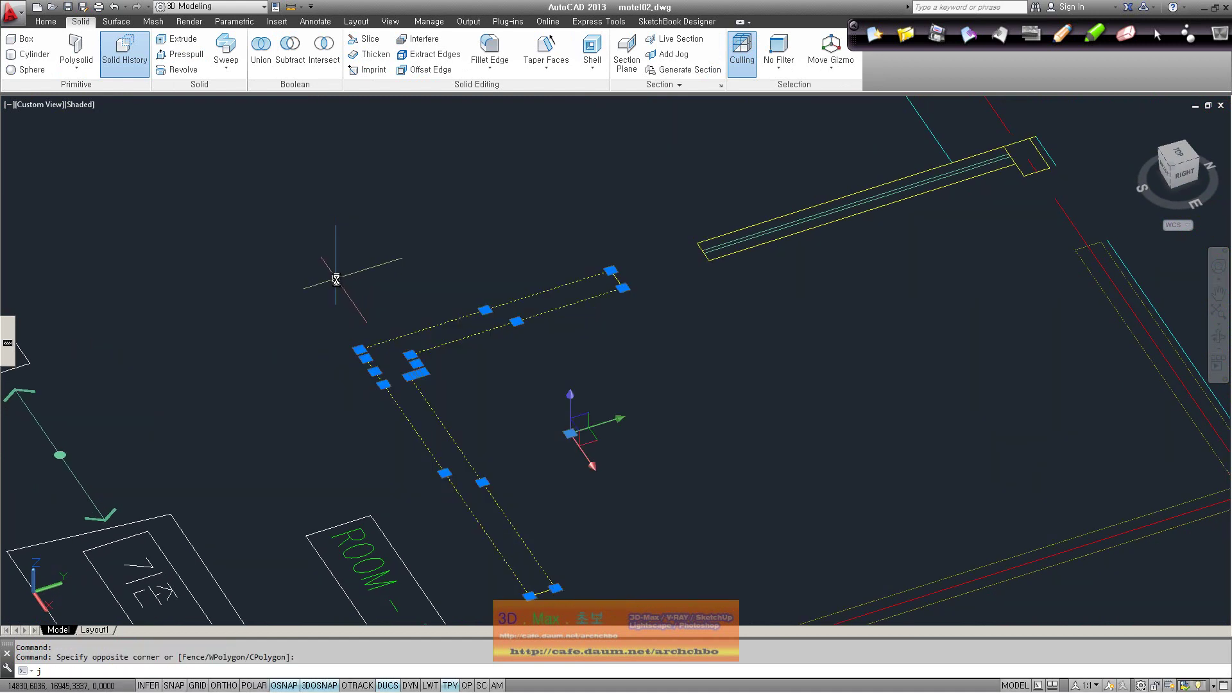
key(Return)
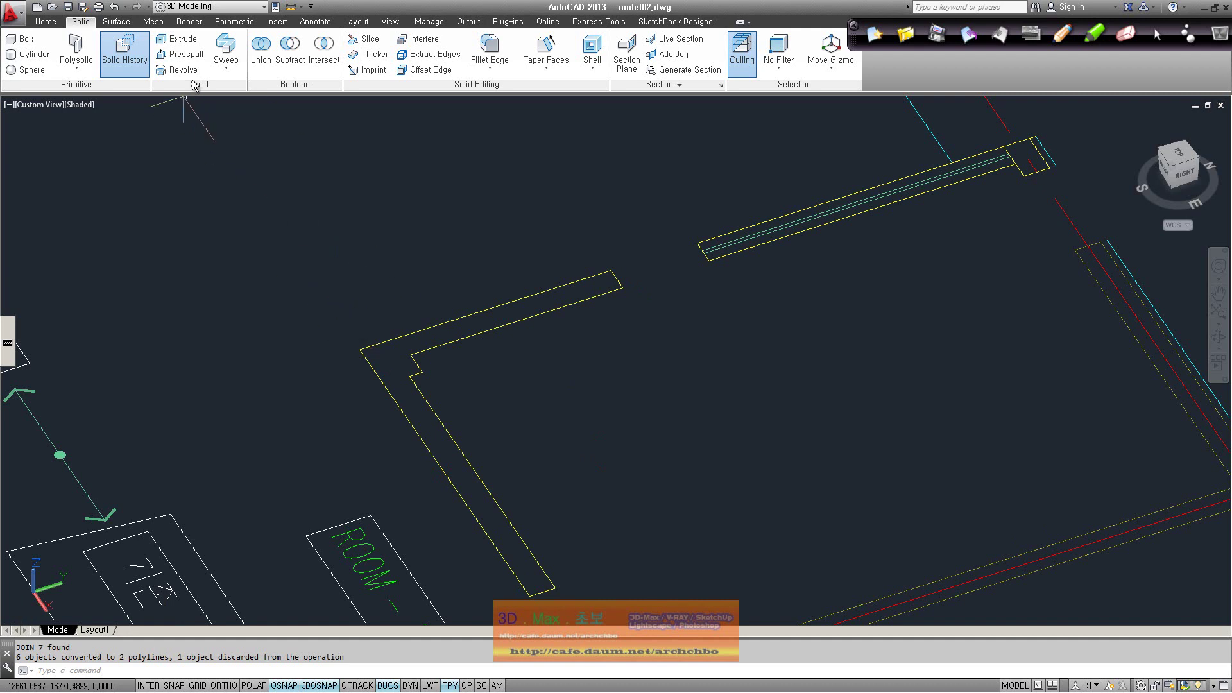
click(192, 58)
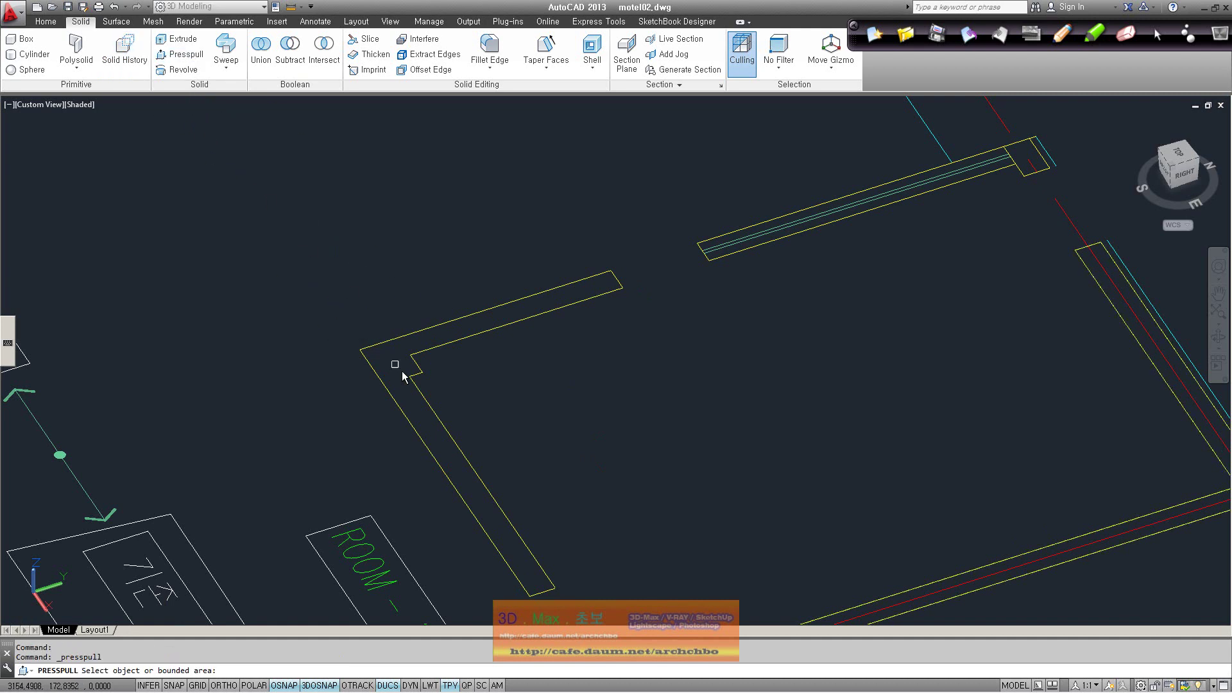
Press-pull the L-shaped corner wall to a height of 1800.
click(419, 415)
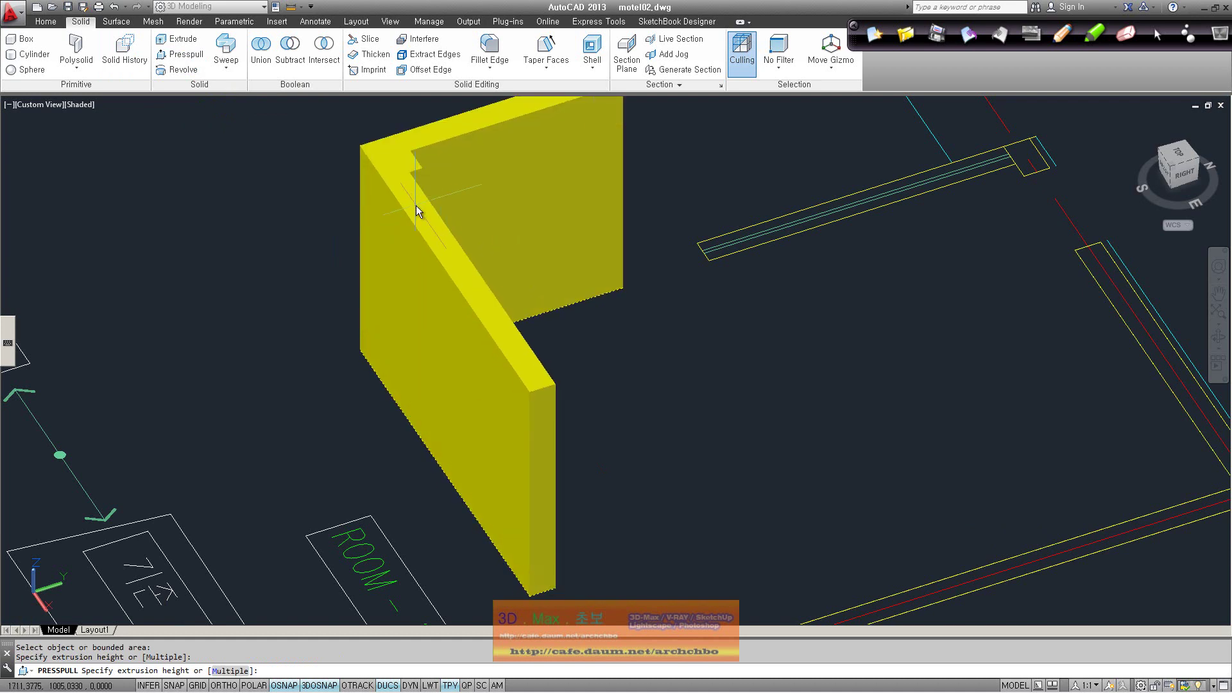
text(1800)
key(Return)
mouse_move(187, 227)
shift+middle_down()
mouse_move(515, 323)
mouse_move(649, 262)
mouse_move(553, 352)
mouse_move(423, 347)
mouse_move(321, 272)
mouse_move(426, 310)
mouse_move(298, 288)
shift+middle_up()
scroll(424, 346, down, 2)
scroll(298, 289, up, 1)
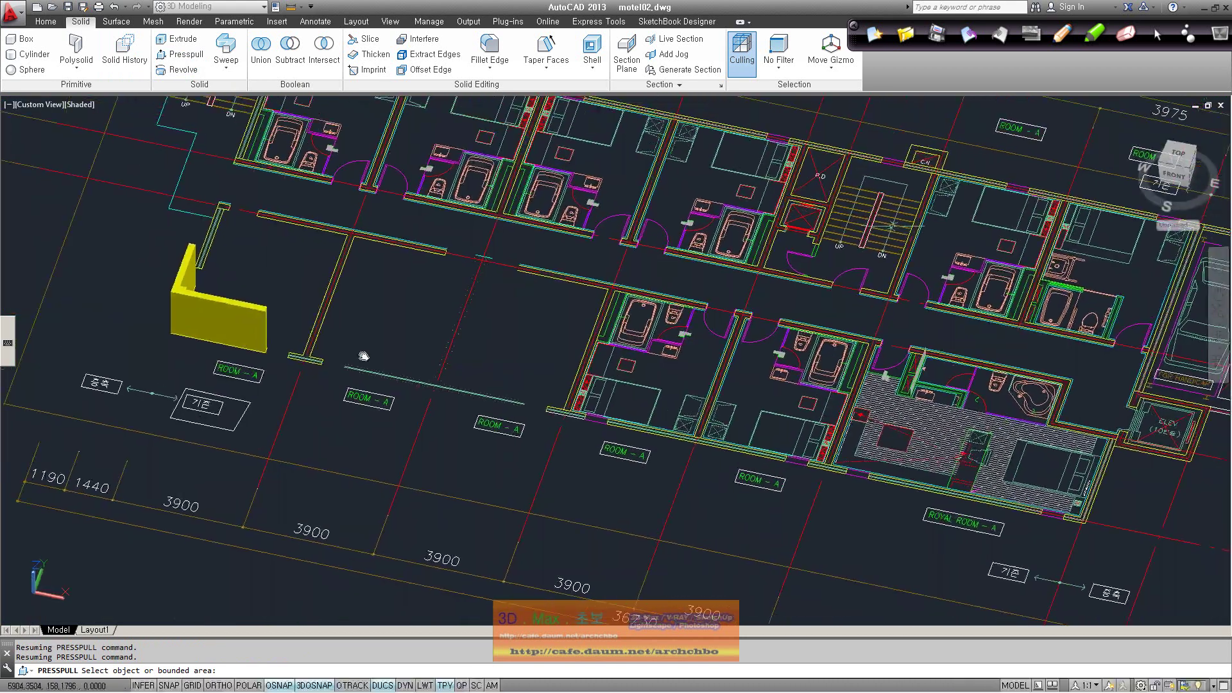
scroll(355, 322, up, 1)
scroll(334, 311, up, 1)
scroll(346, 282, up, 1)
scroll(346, 282, up, 1)
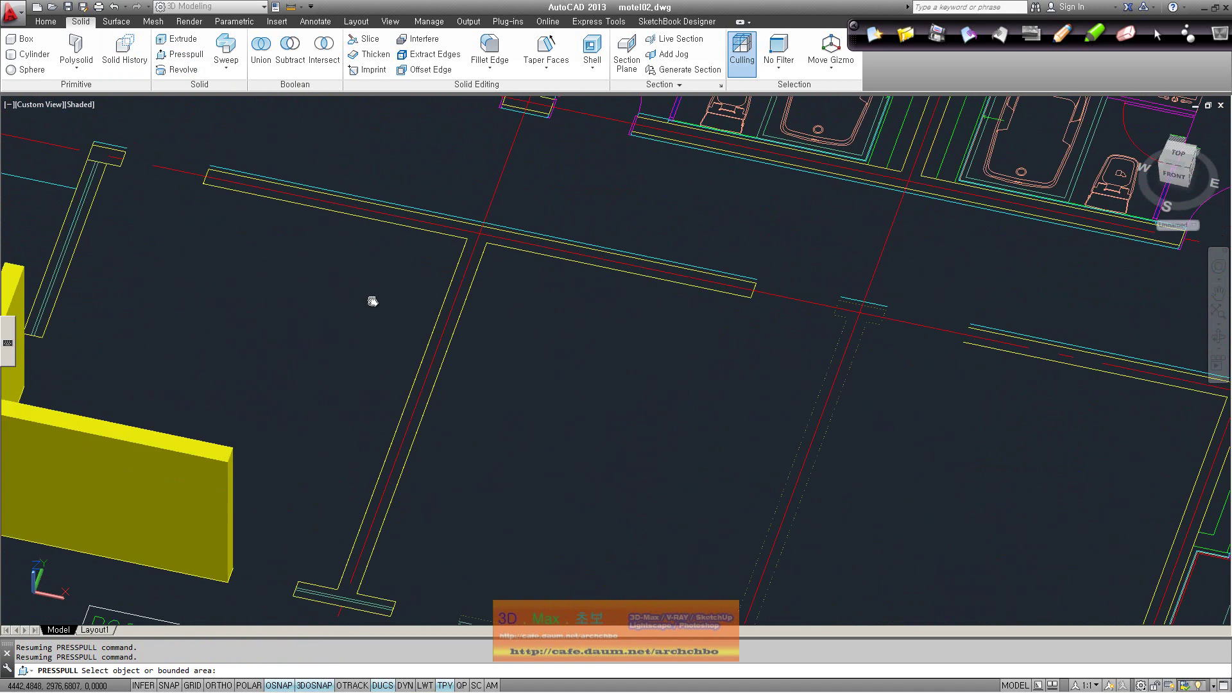
middle_drag(391, 511, 364, 482)
Try extruding a short wall stub near ROOM-A, cancel, and view the plan.
click(347, 529)
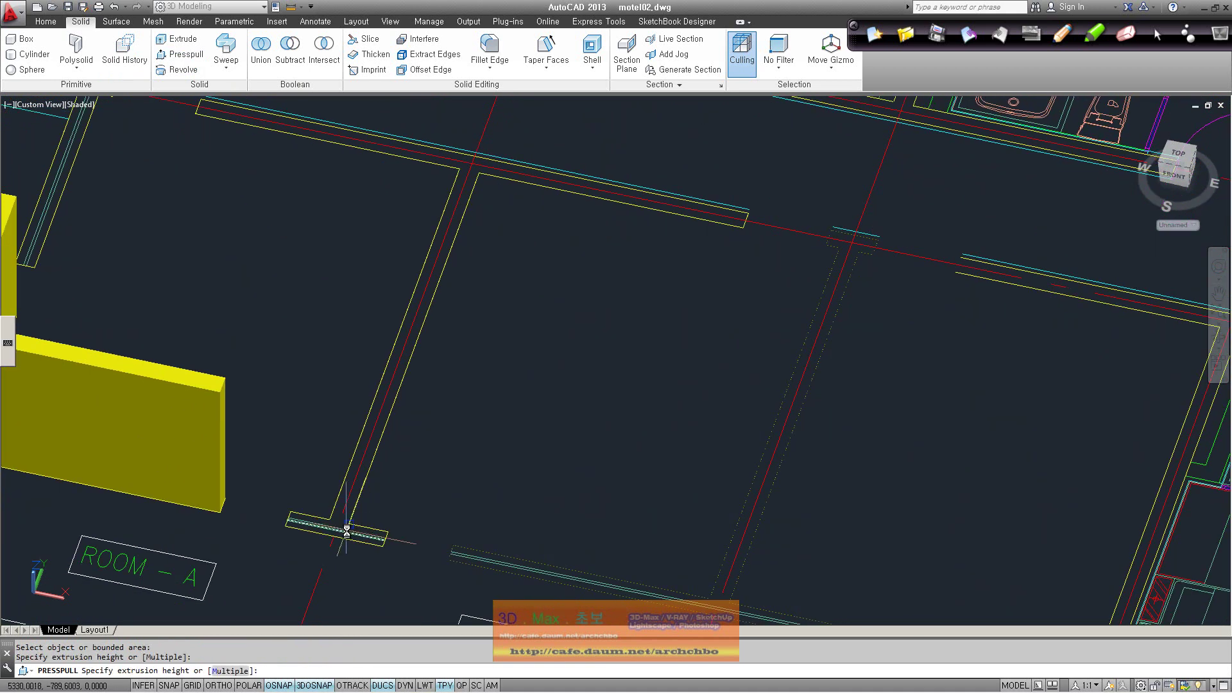
key(Escape)
key(Escape)
click(495, 430)
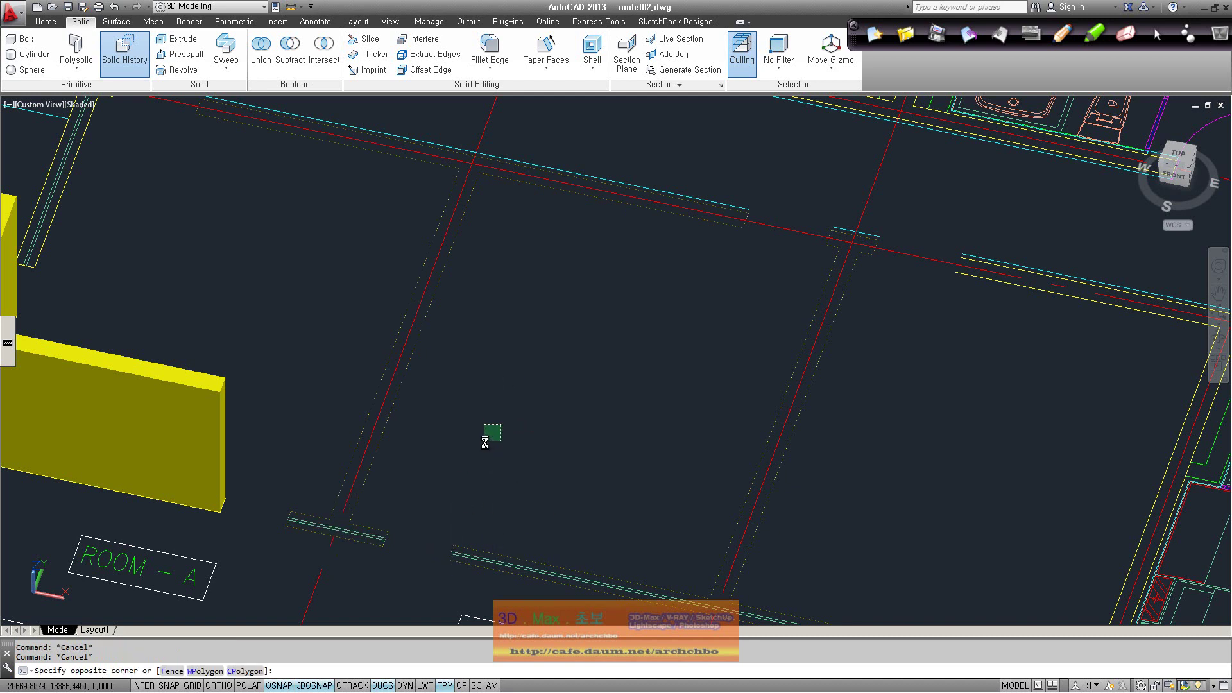
key(Escape)
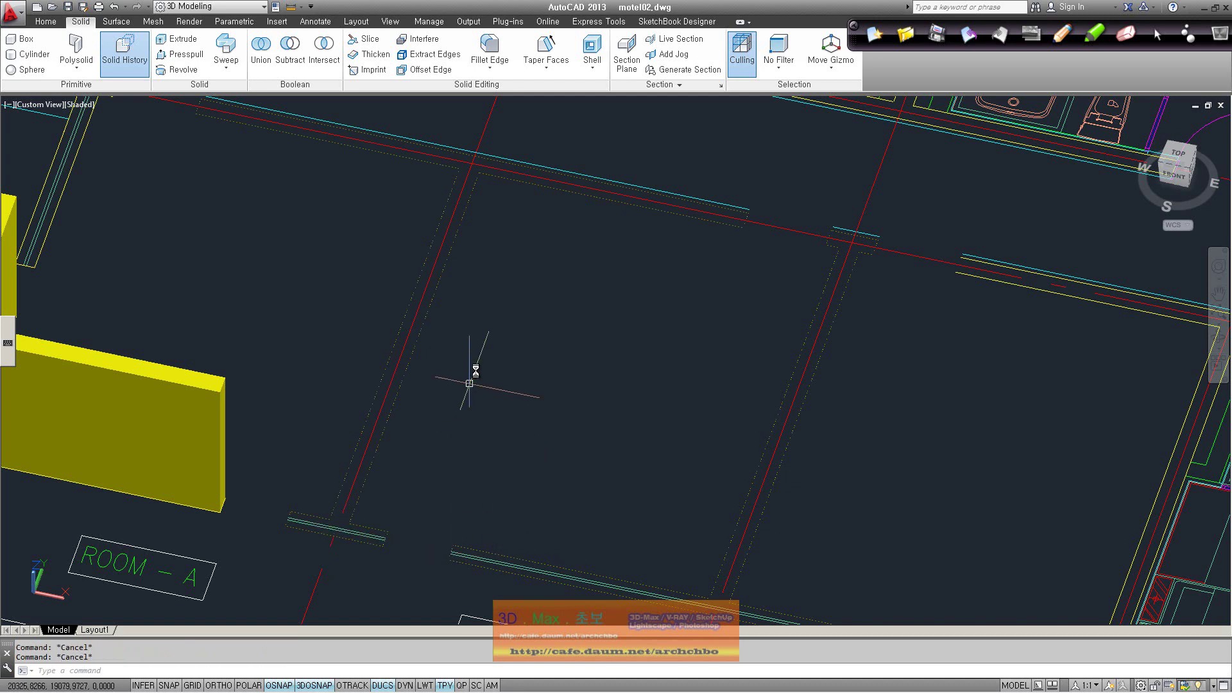
scroll(475, 371, down, 5)
scroll(518, 397, up, 2)
mouse_move(675, 516)
shift+middle_down()
mouse_move(499, 367)
mouse_move(404, 385)
shift+middle_up()
scroll(403, 385, up, 2)
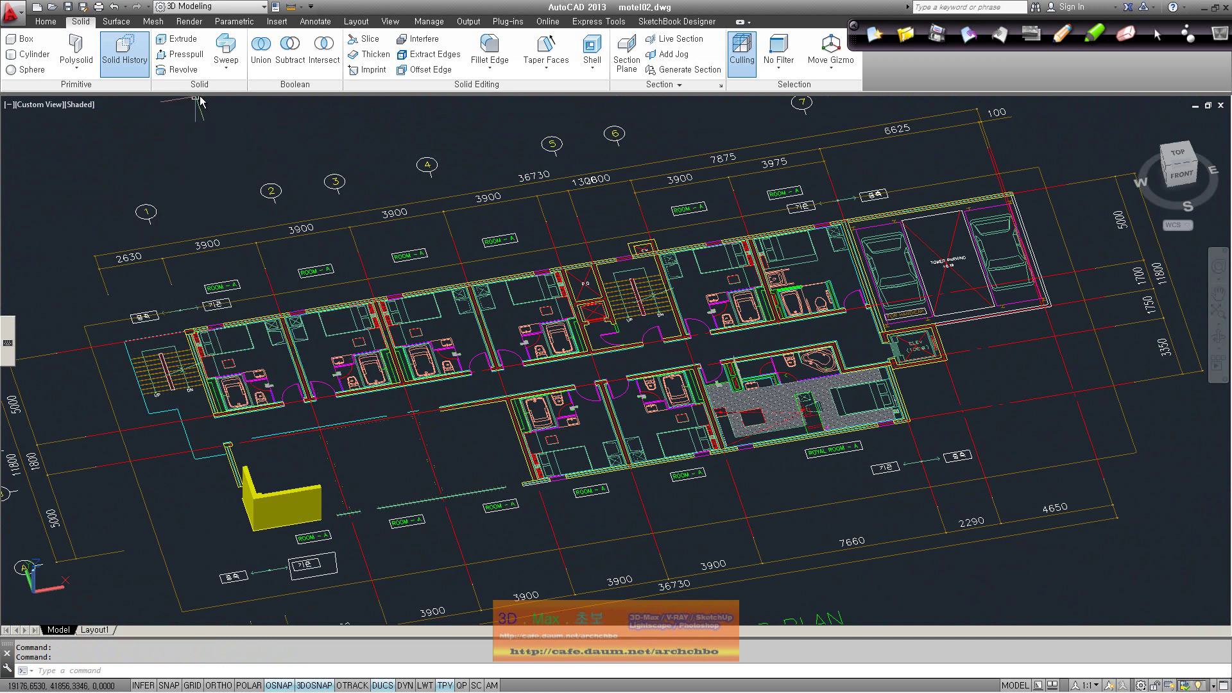
mouse_move(179, 69)
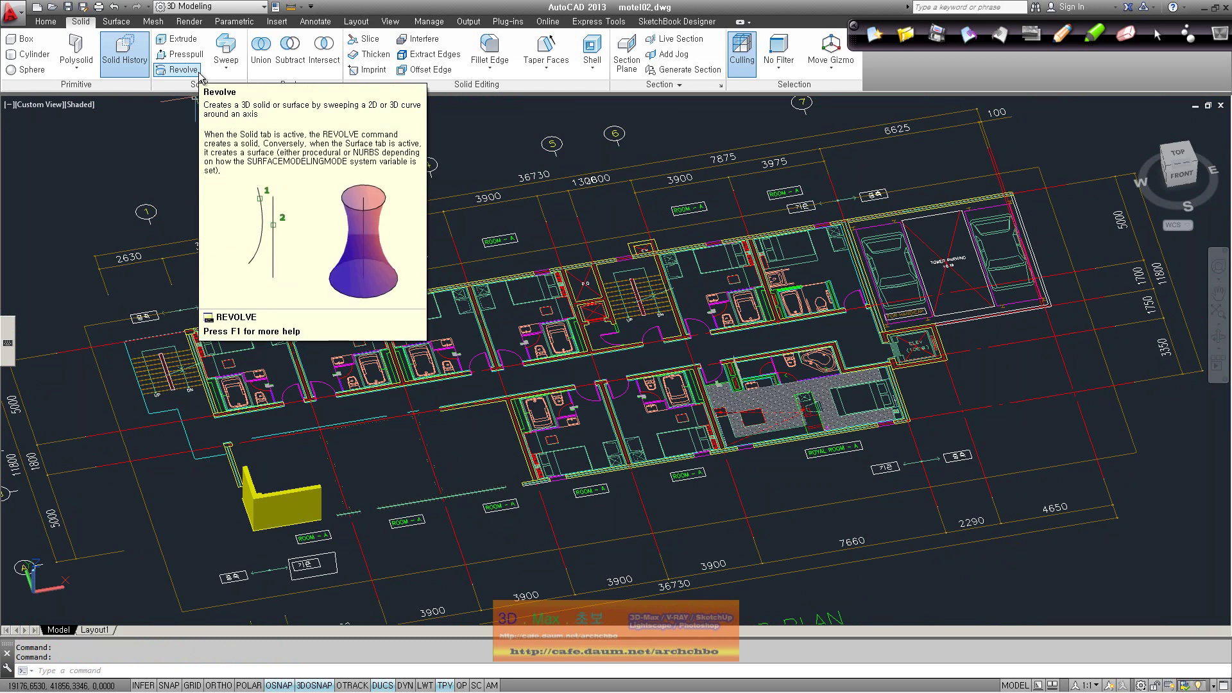
Bring Drawing3 back full size and cancel the press-pull command.
click(1195, 106)
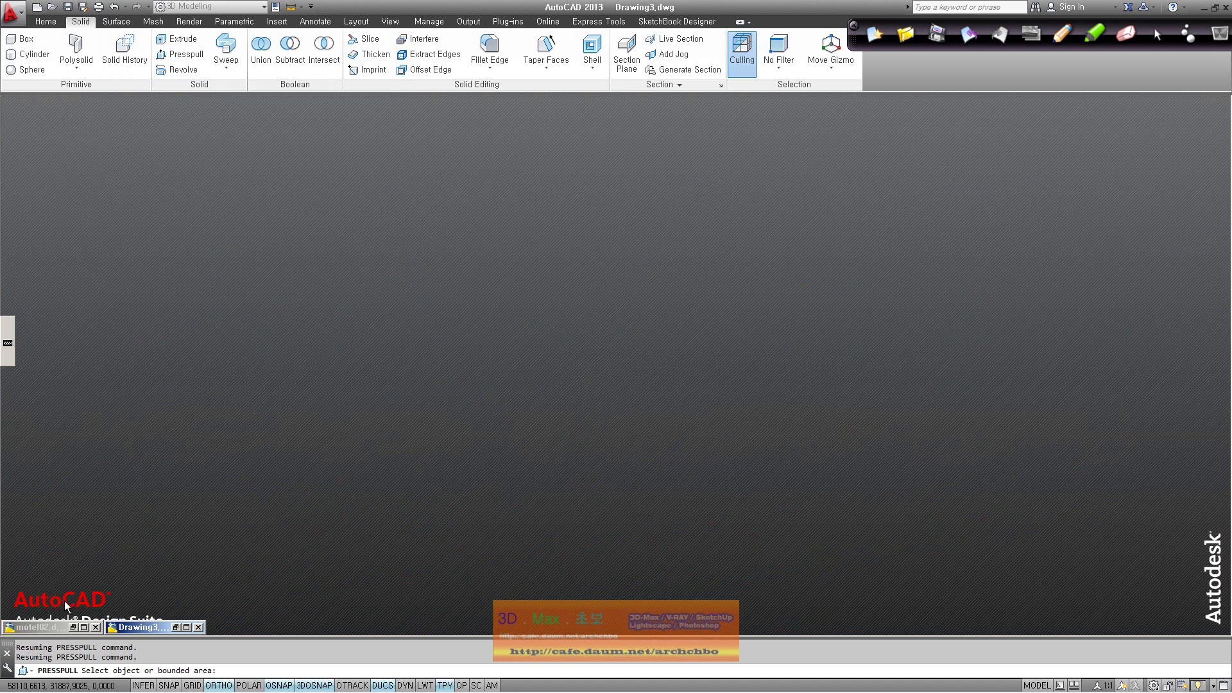
click(174, 627)
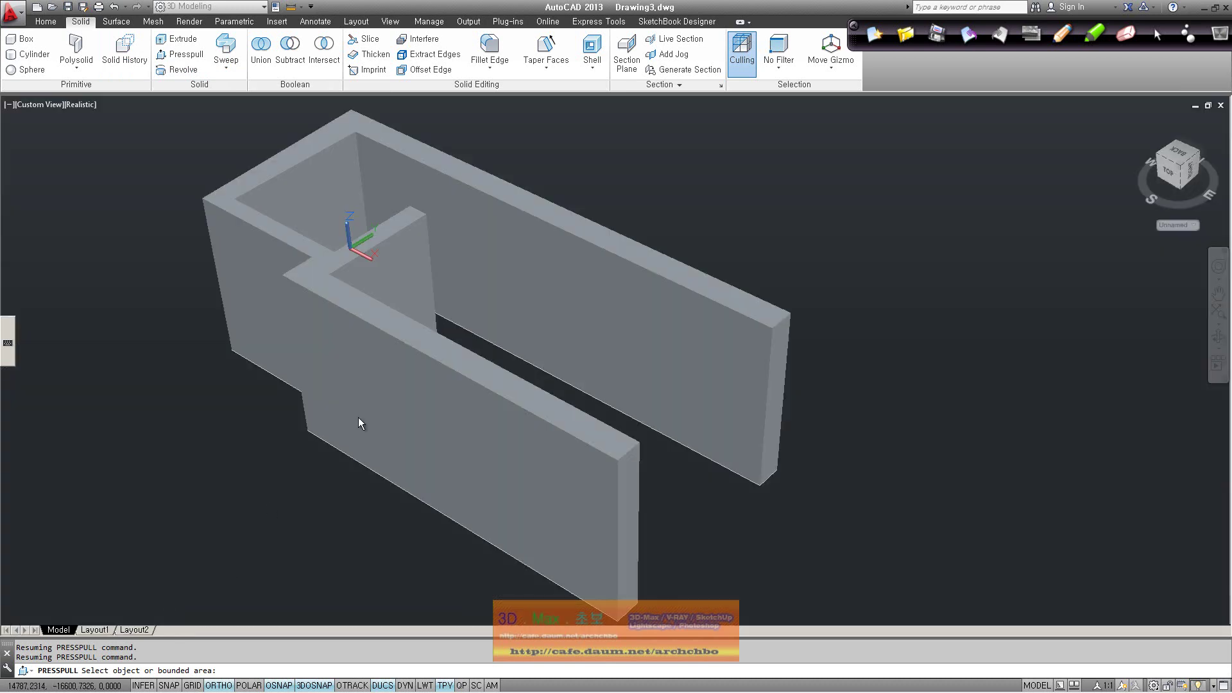
scroll(358, 417, down, 3)
scroll(453, 364, down, 3)
shift+middle_drag(381, 368, 550, 443)
click(610, 423)
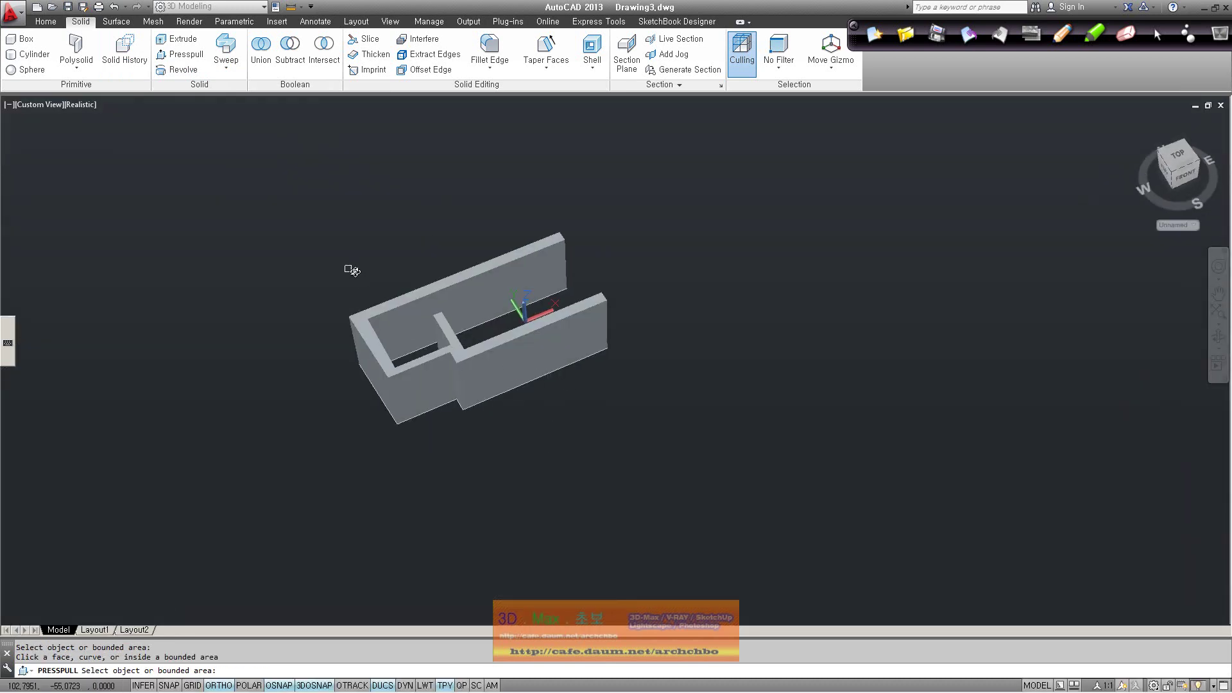
key(Escape)
Show the wall plan in Top view with the 2D Wireframe visual style.
click(48, 106)
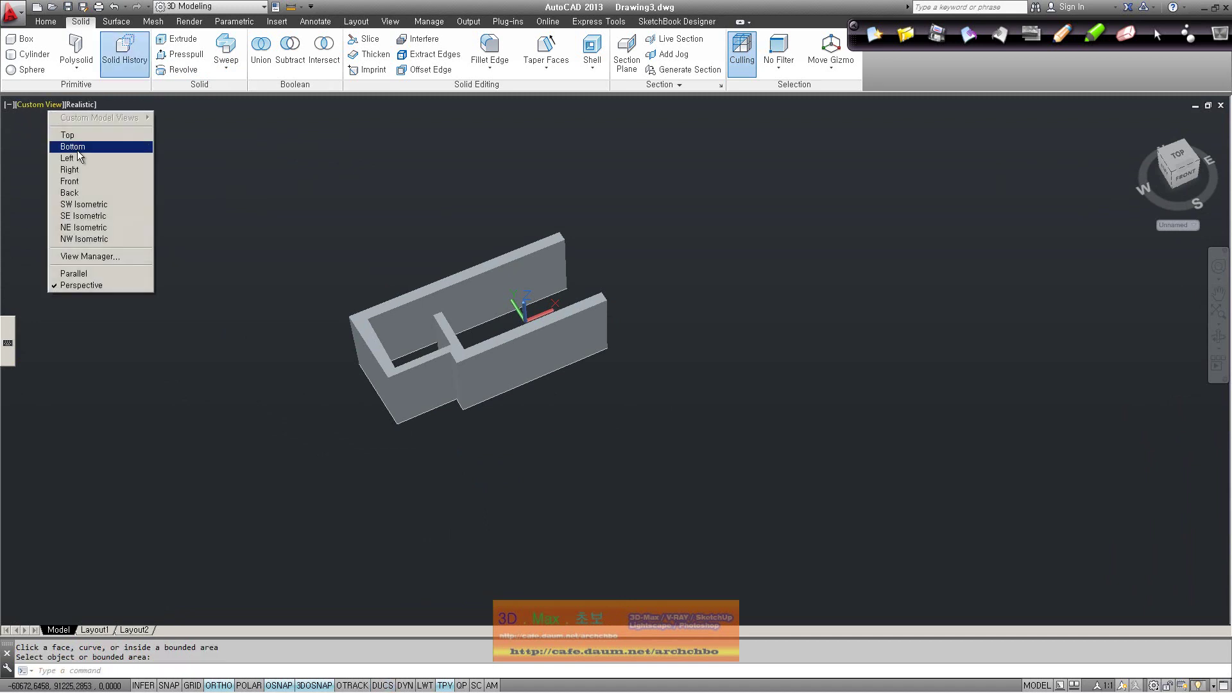
click(90, 132)
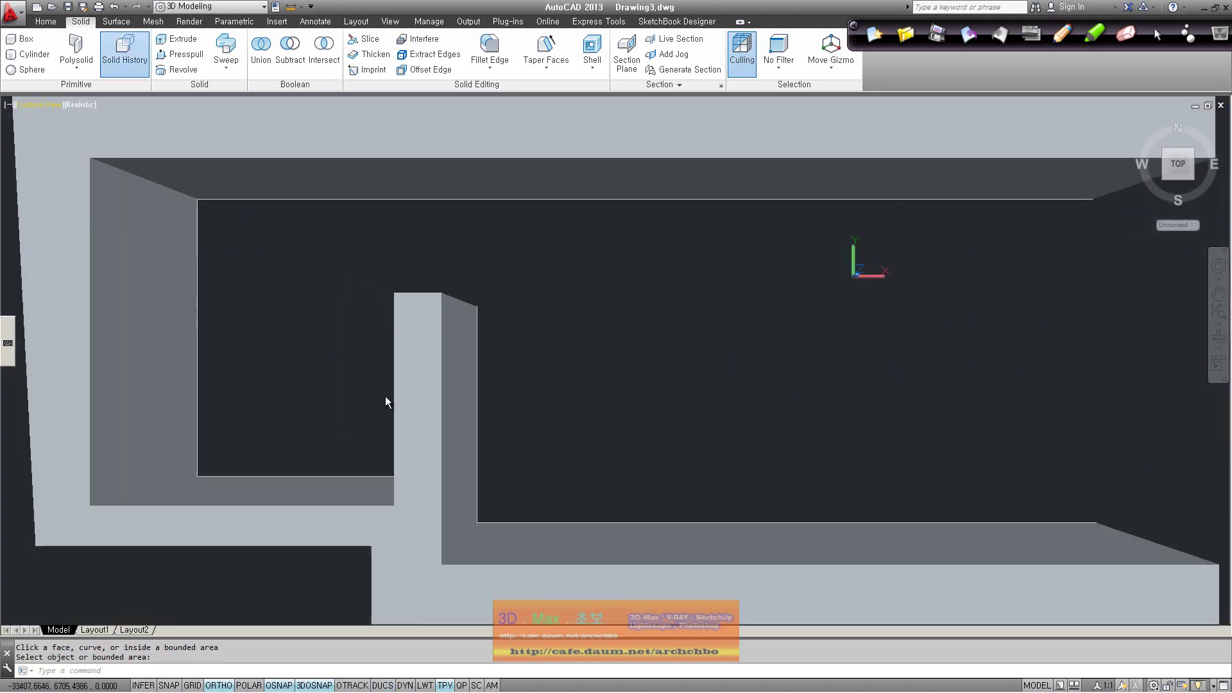
scroll(503, 379, down, 2)
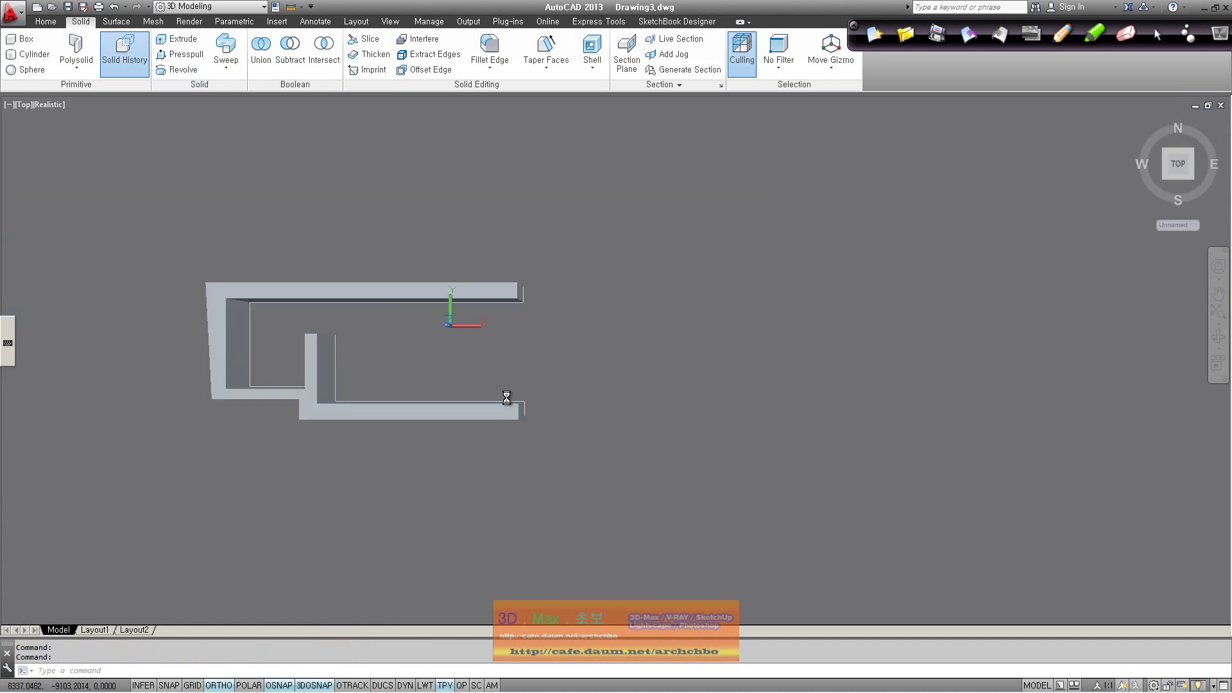
click(55, 105)
click(70, 134)
click(45, 22)
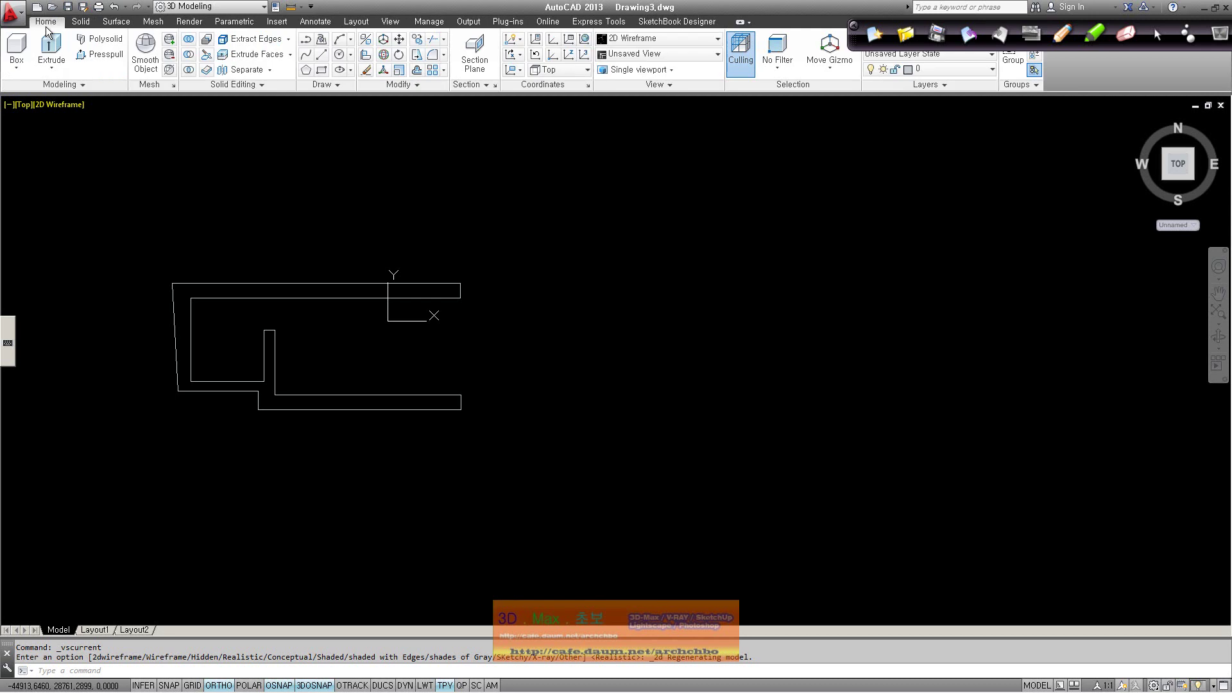
Draw a wavy four-point spline vase profile beside the walls.
click(306, 57)
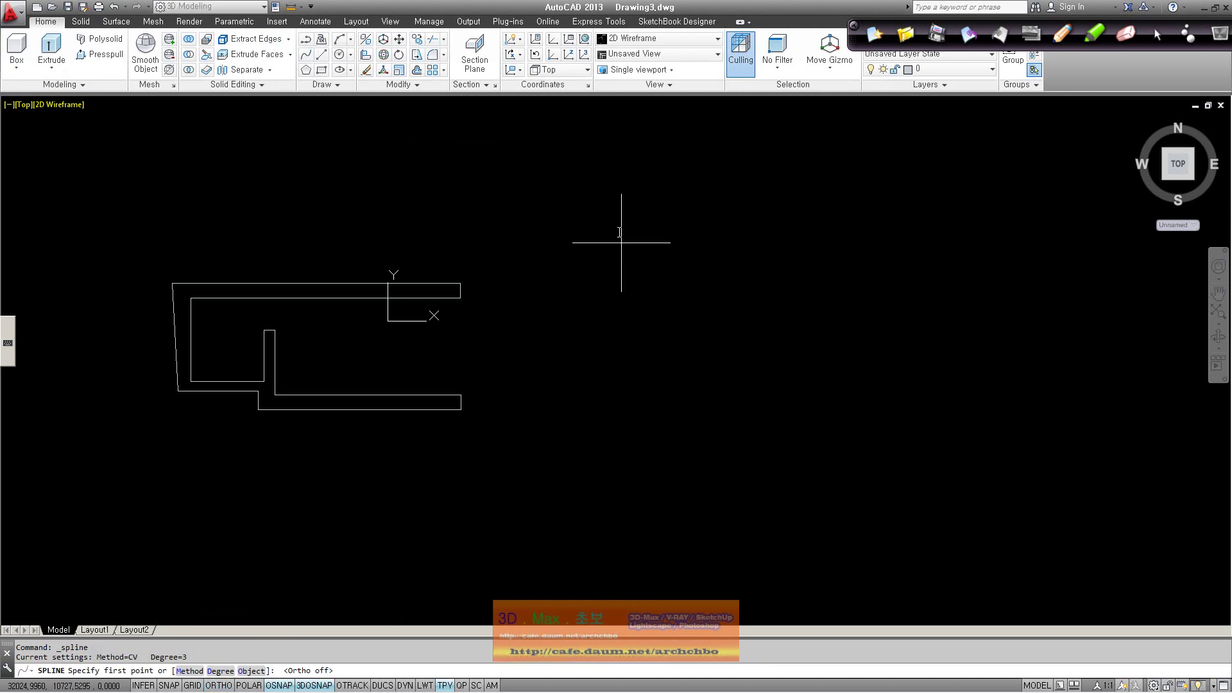
click(643, 209)
click(634, 232)
click(645, 265)
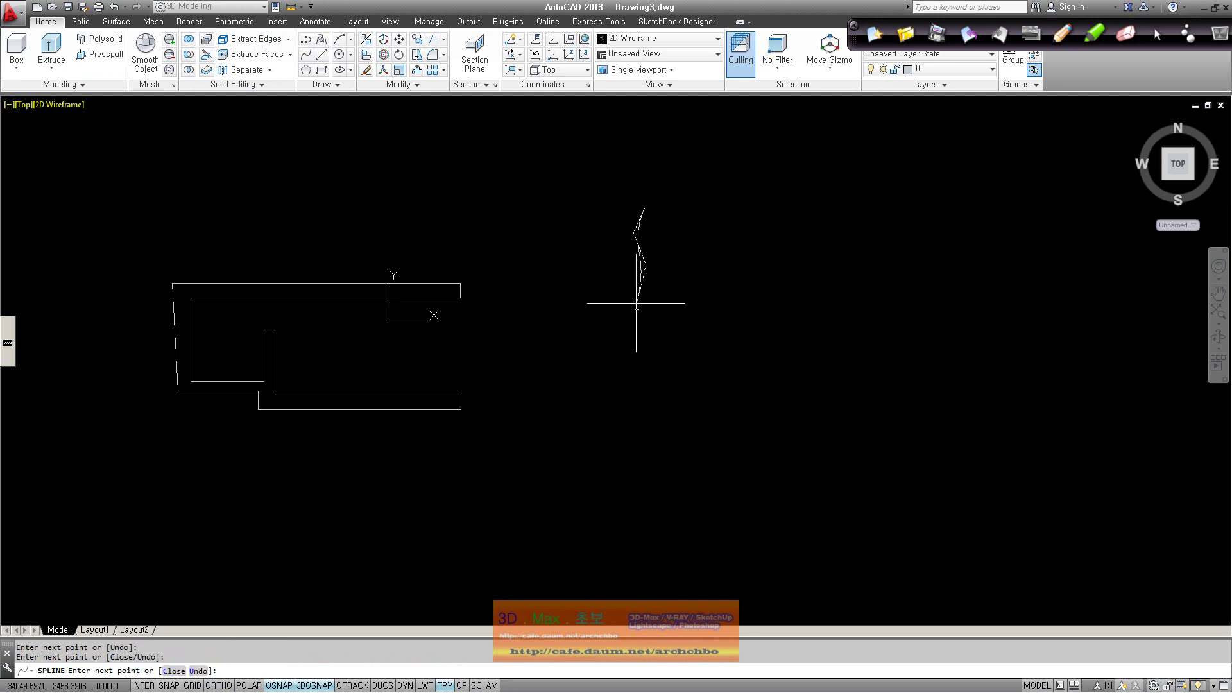
click(612, 415)
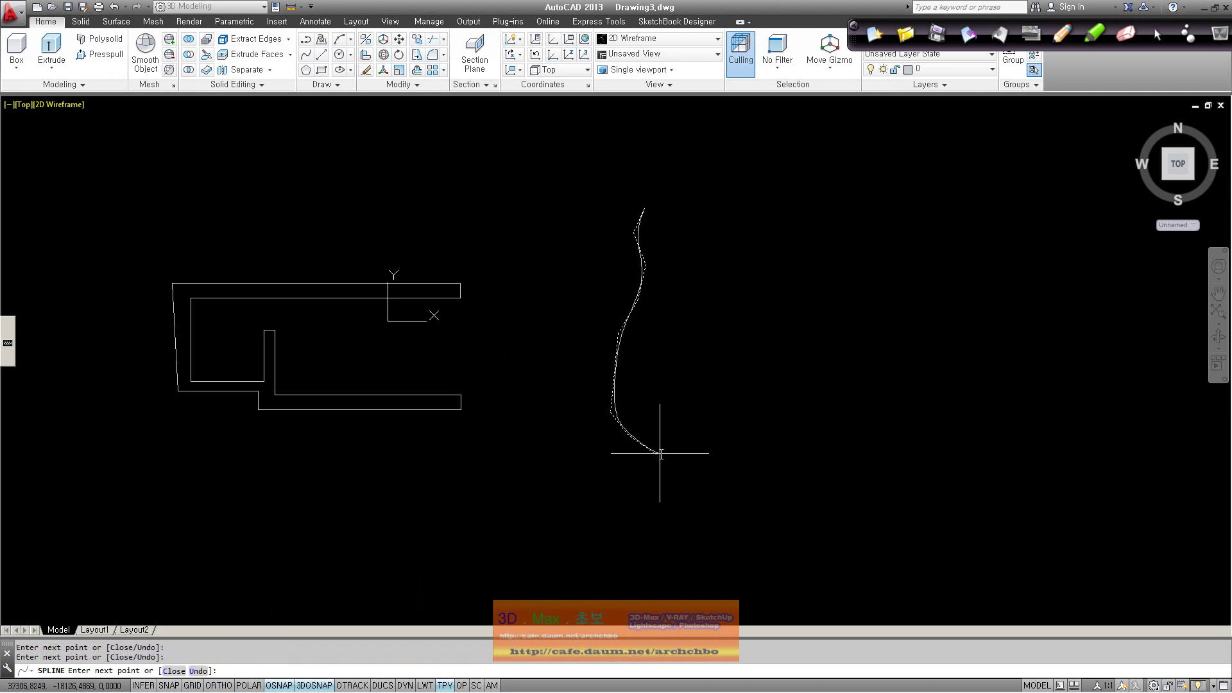
key(Return)
Draw a vertical line with Ortho on, from the spline's bottom end upward.
click(322, 54)
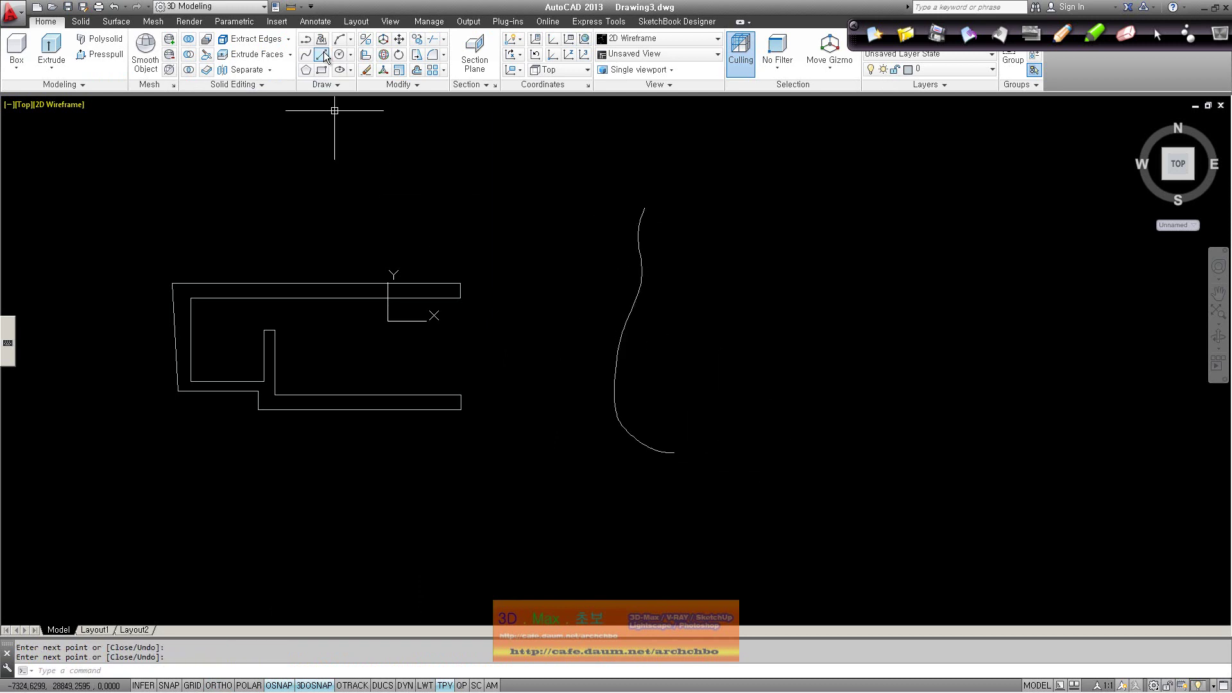
click(674, 452)
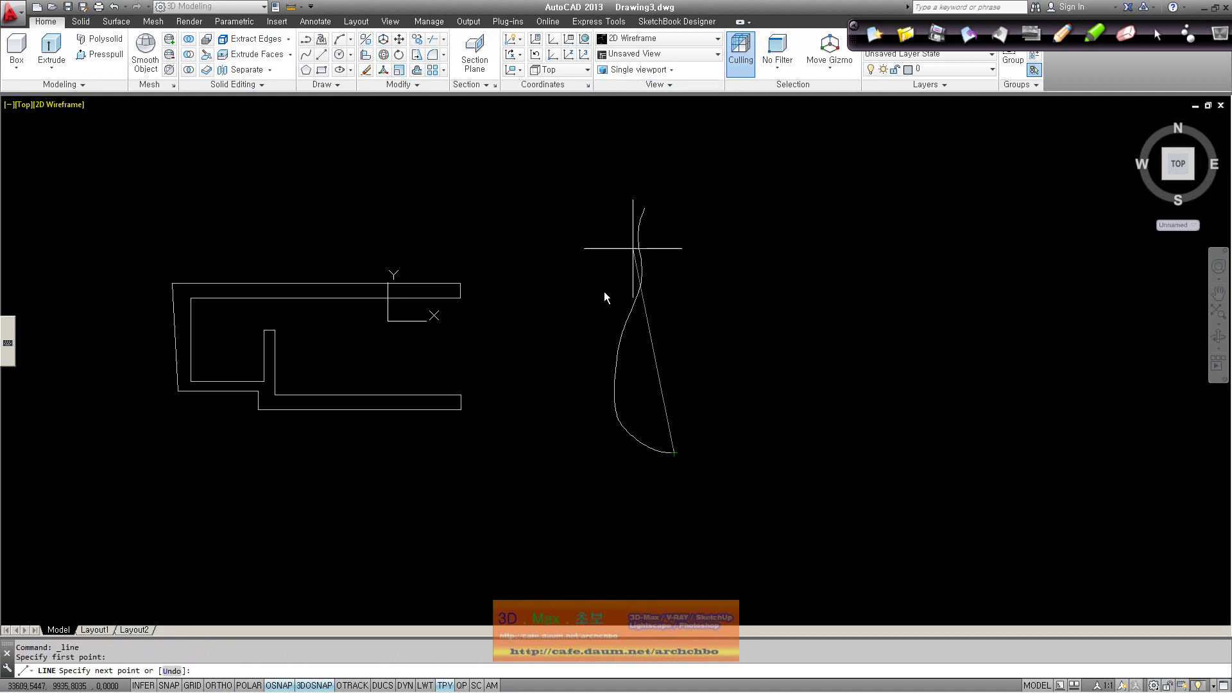
click(228, 685)
click(661, 150)
key(Return)
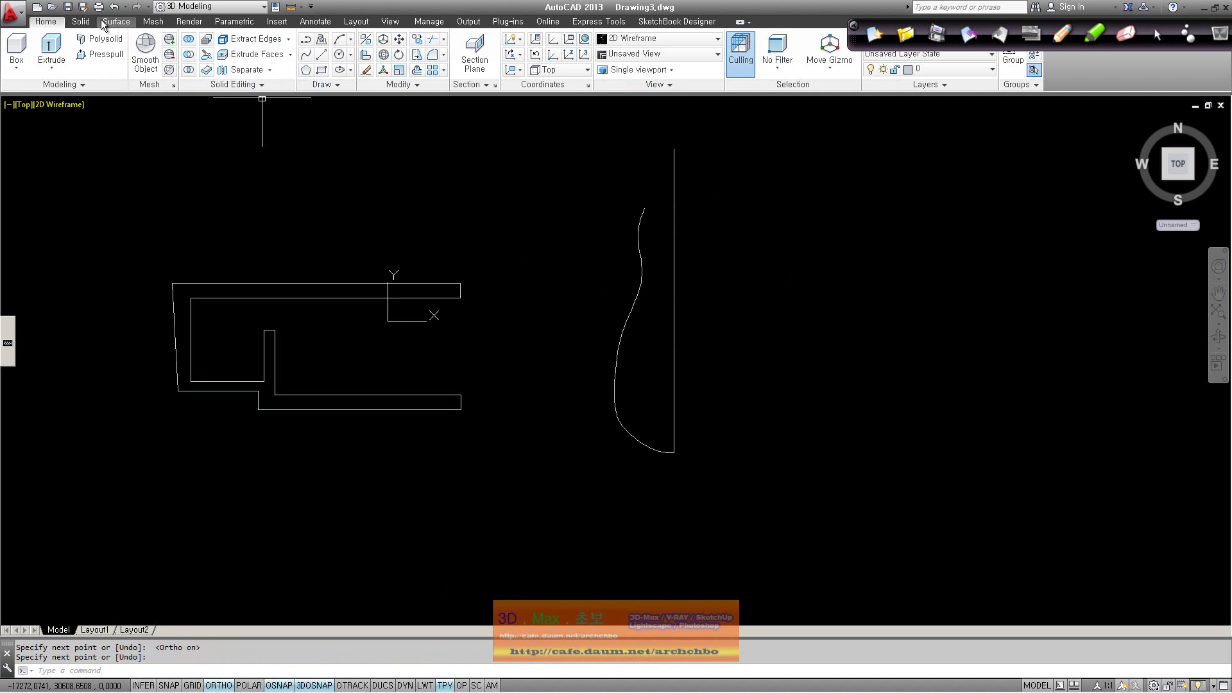
Set the visual style to Shaded.
click(81, 21)
click(64, 105)
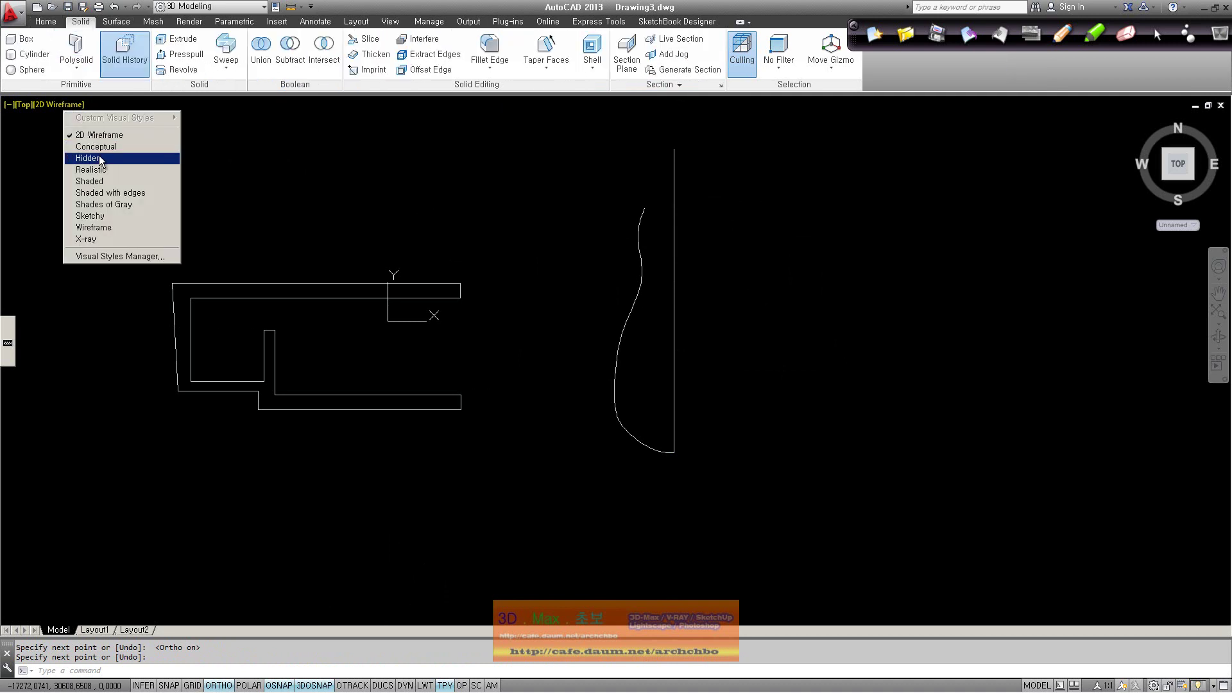
click(90, 181)
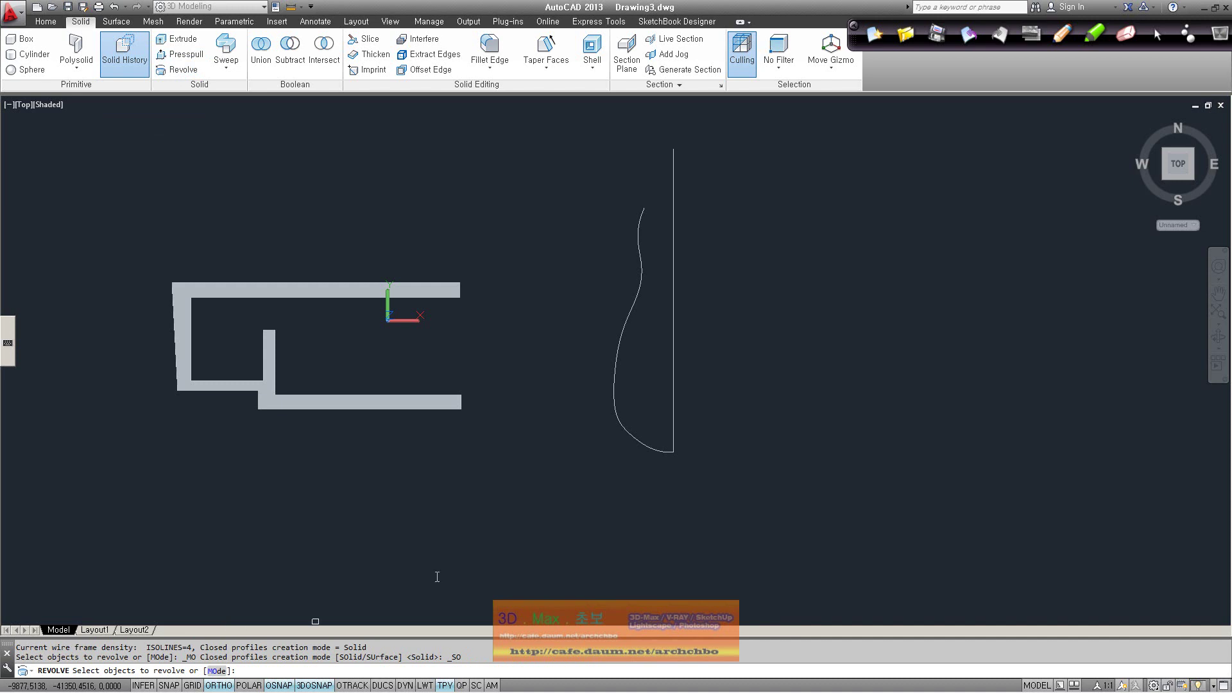
Revolve the spline a full 360° around the vertical line's endpoints into a vase.
click(649, 446)
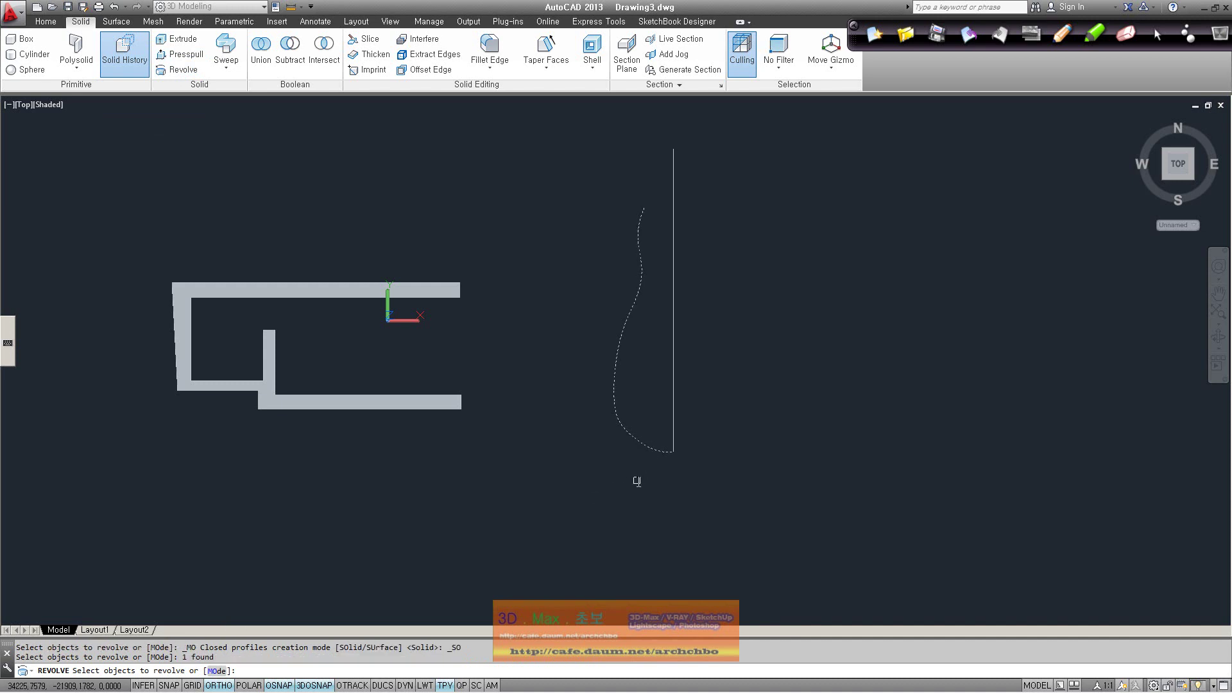
key(Return)
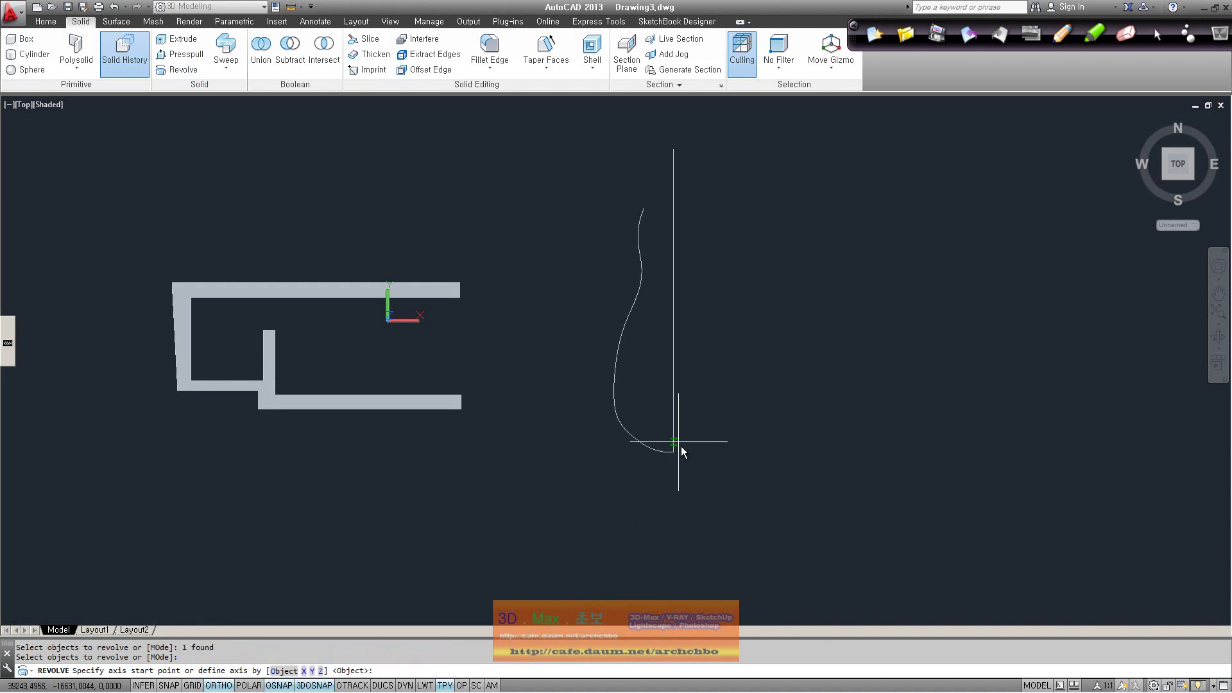
click(679, 441)
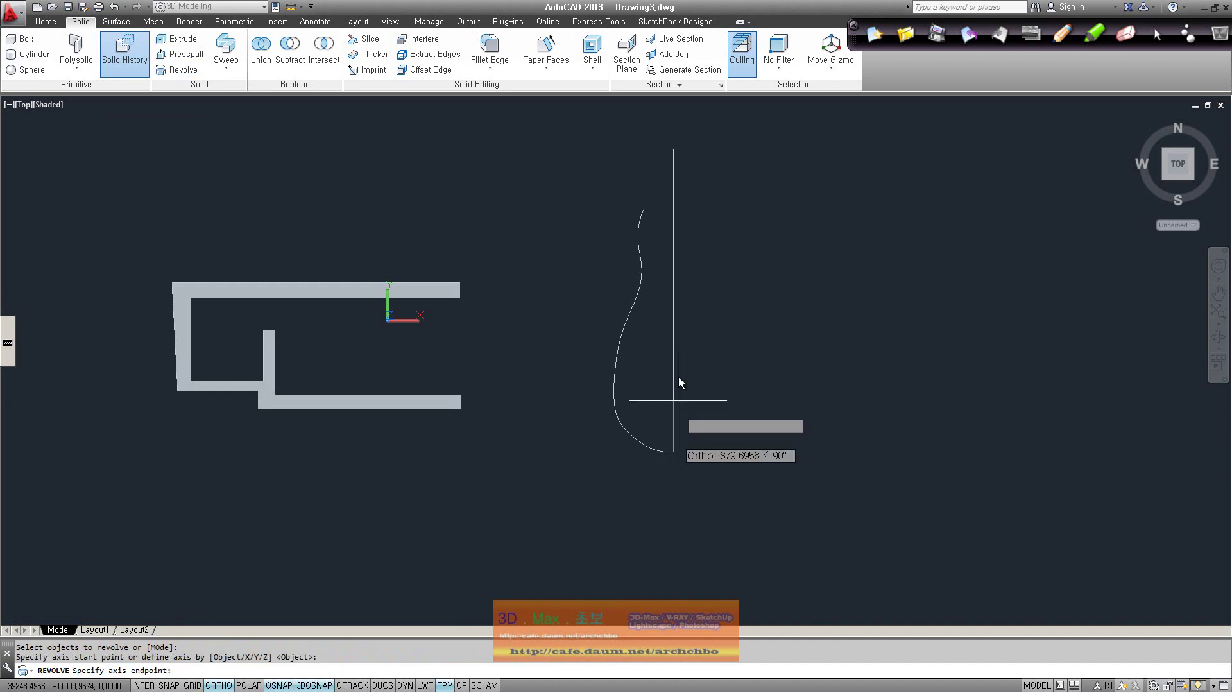
click(680, 151)
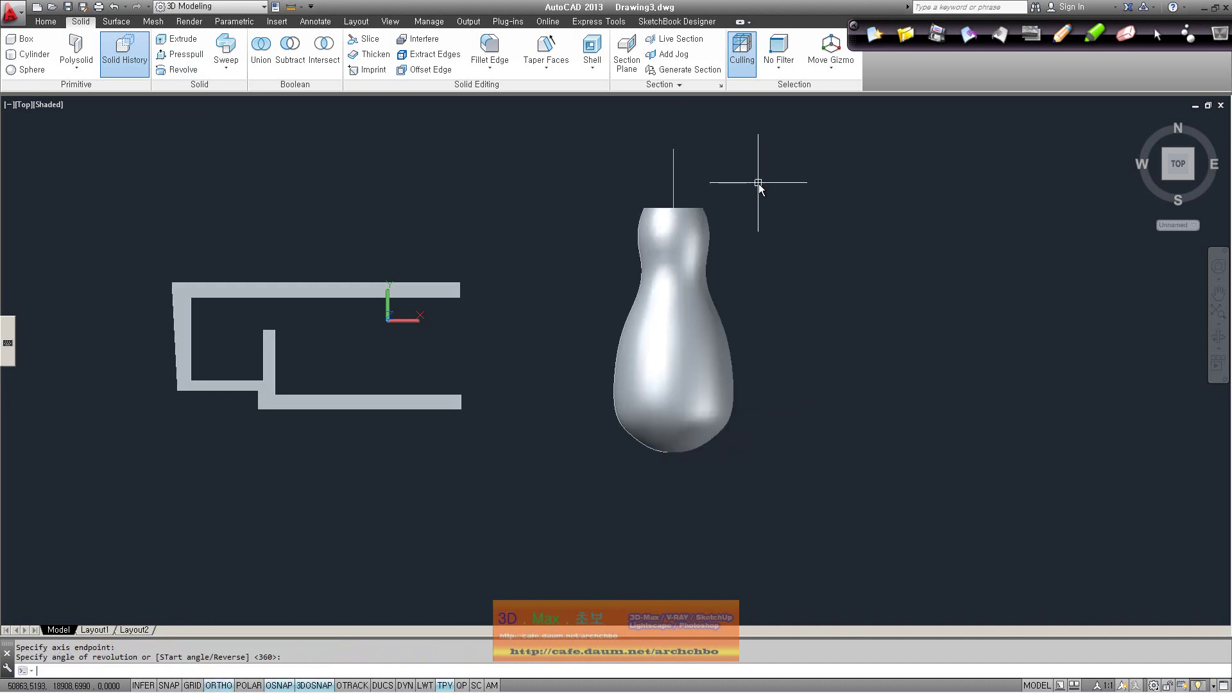
mouse_move(769, 274)
shift+middle_down()
mouse_move(723, 377)
mouse_move(385, 206)
mouse_move(583, 182)
mouse_move(866, 352)
mouse_move(800, 413)
mouse_move(591, 308)
mouse_move(364, 156)
shift+middle_up()
key(Return)
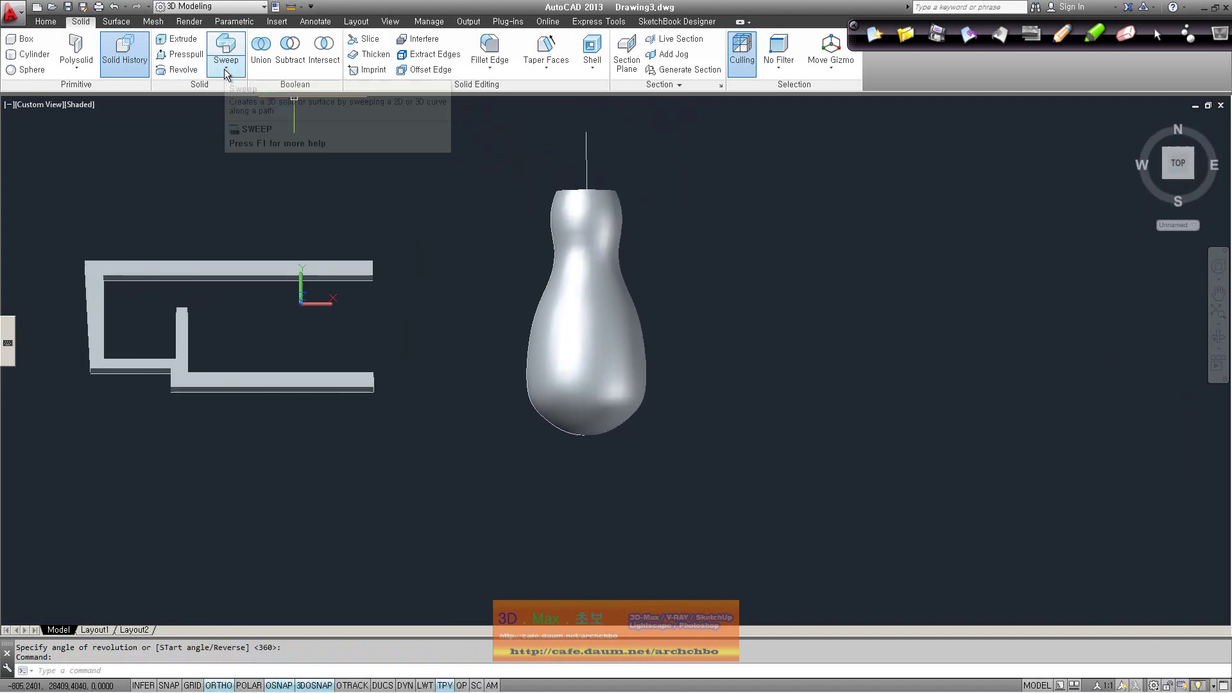
click(116, 21)
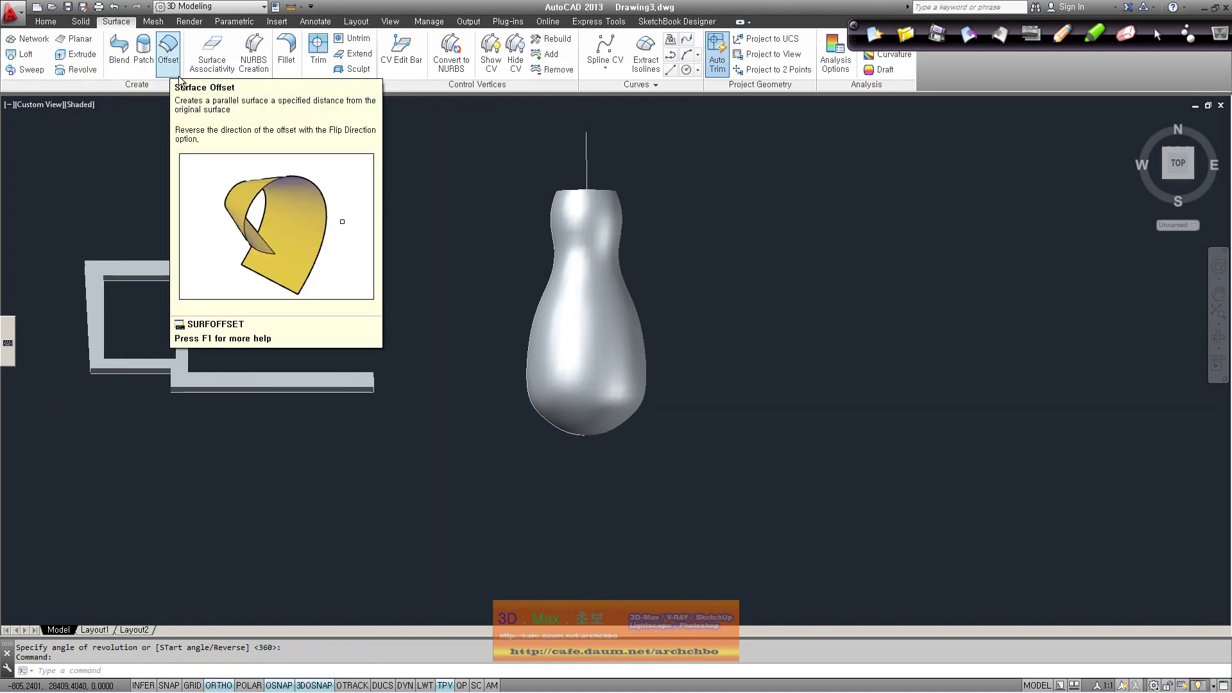
Draw a tall looping spline right of the vase, with Ortho turned off.
middle_drag(490, 214, 391, 220)
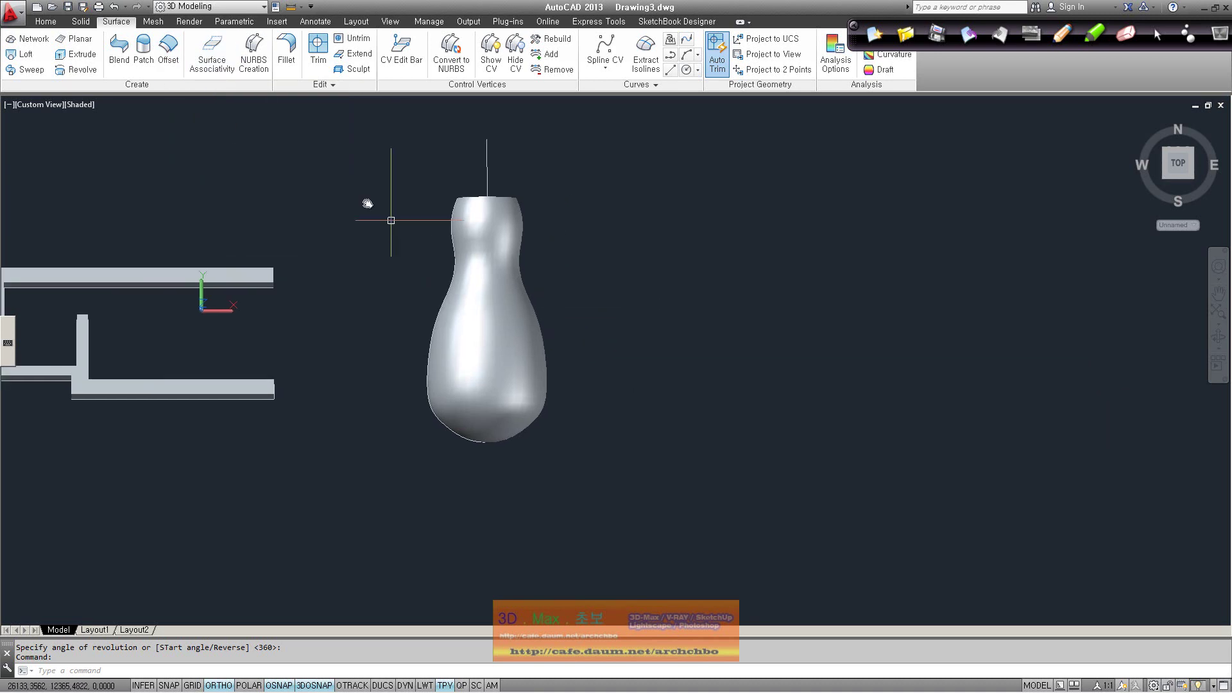
click(51, 23)
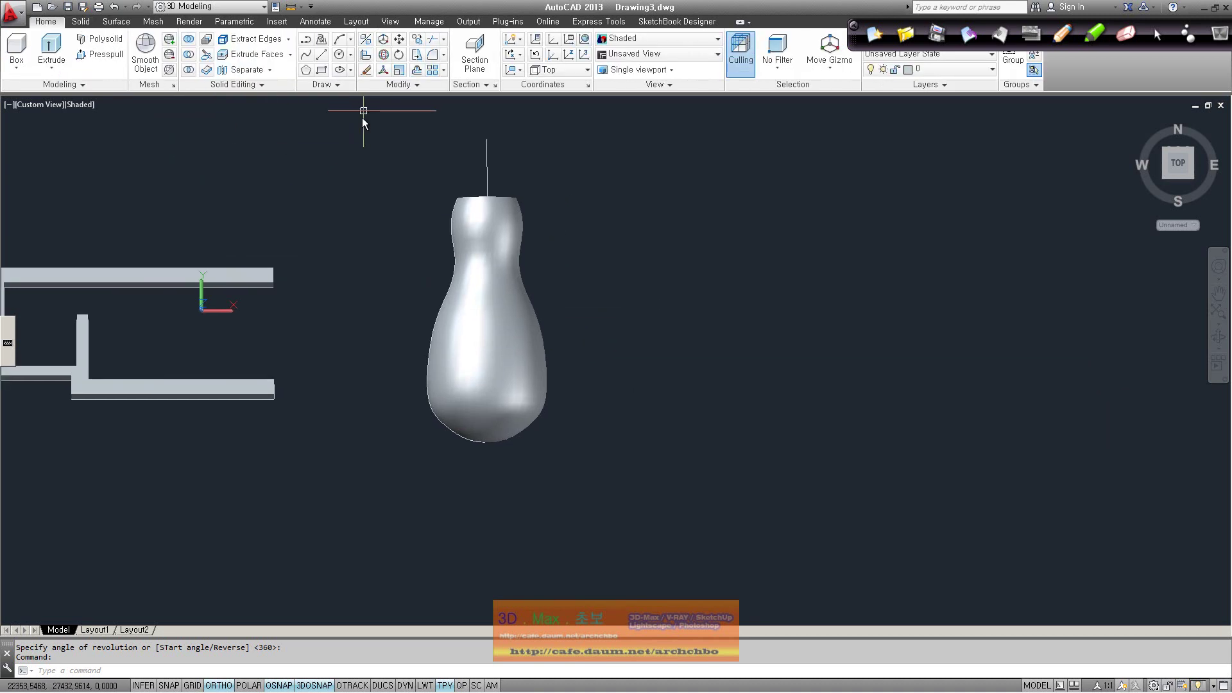
click(309, 58)
click(648, 261)
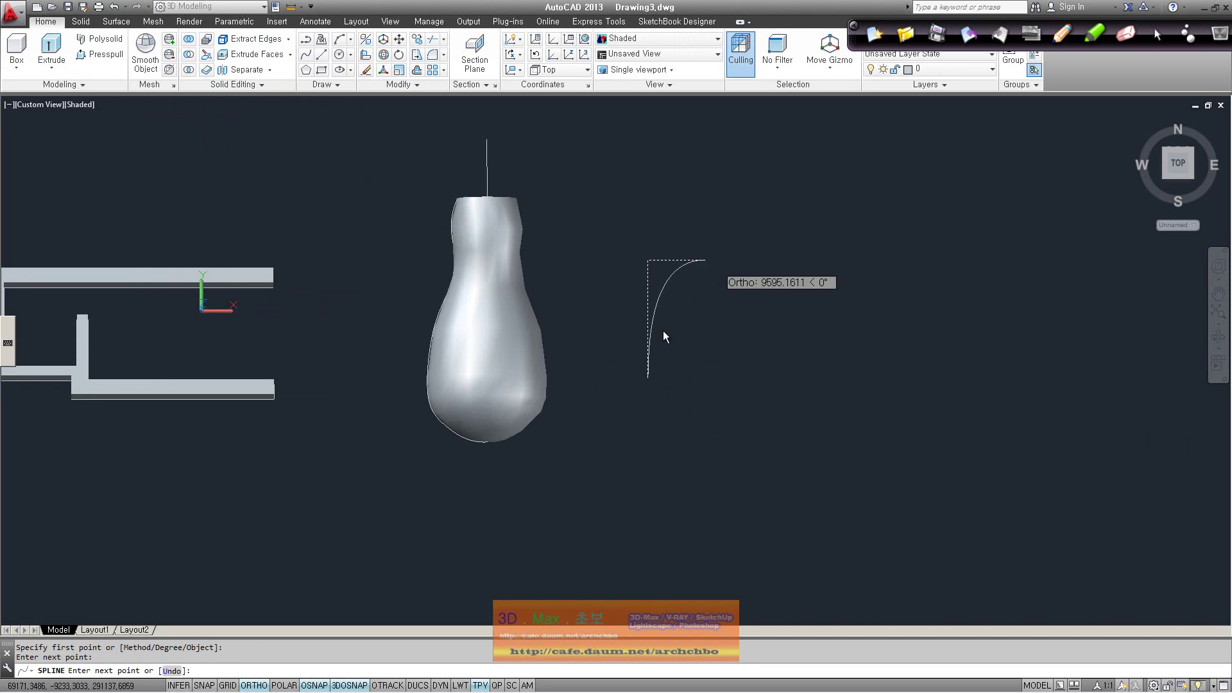
key(F8)
click(647, 376)
click(747, 256)
click(885, 337)
click(1023, 311)
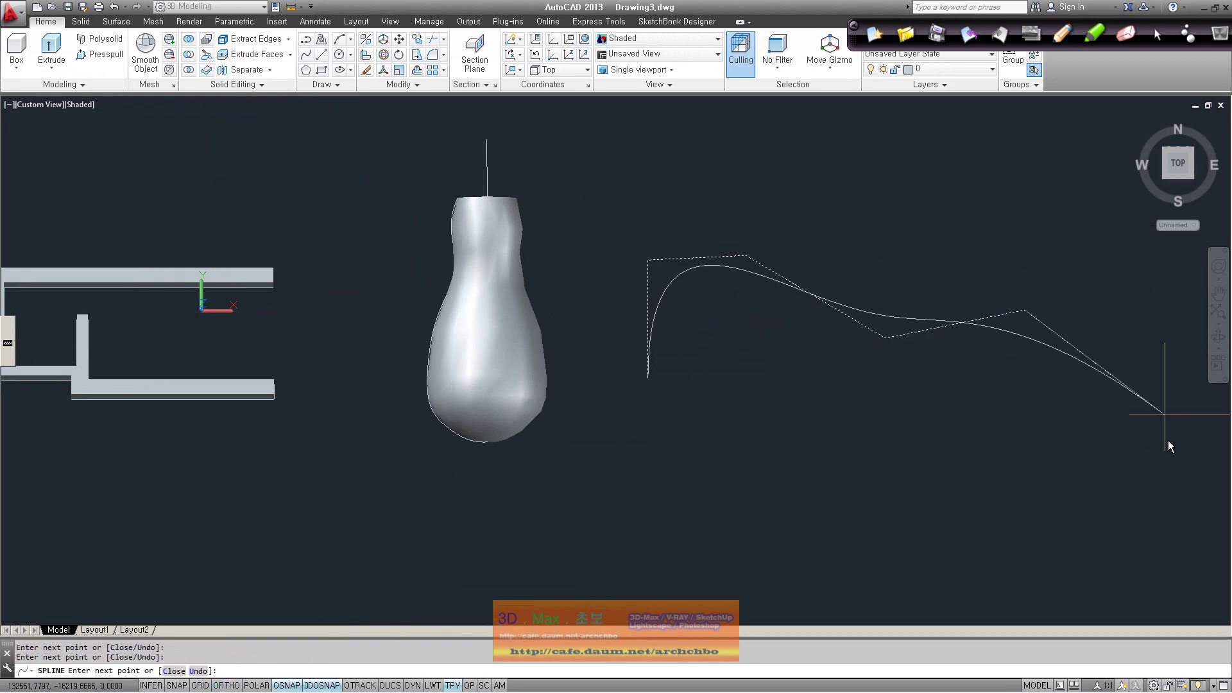
click(922, 536)
key(Return)
Switch to the Front view and orbit, abandoning two circle attempts.
mouse_move(861, 533)
shift+middle_down()
mouse_move(950, 329)
mouse_move(794, 258)
shift+middle_up()
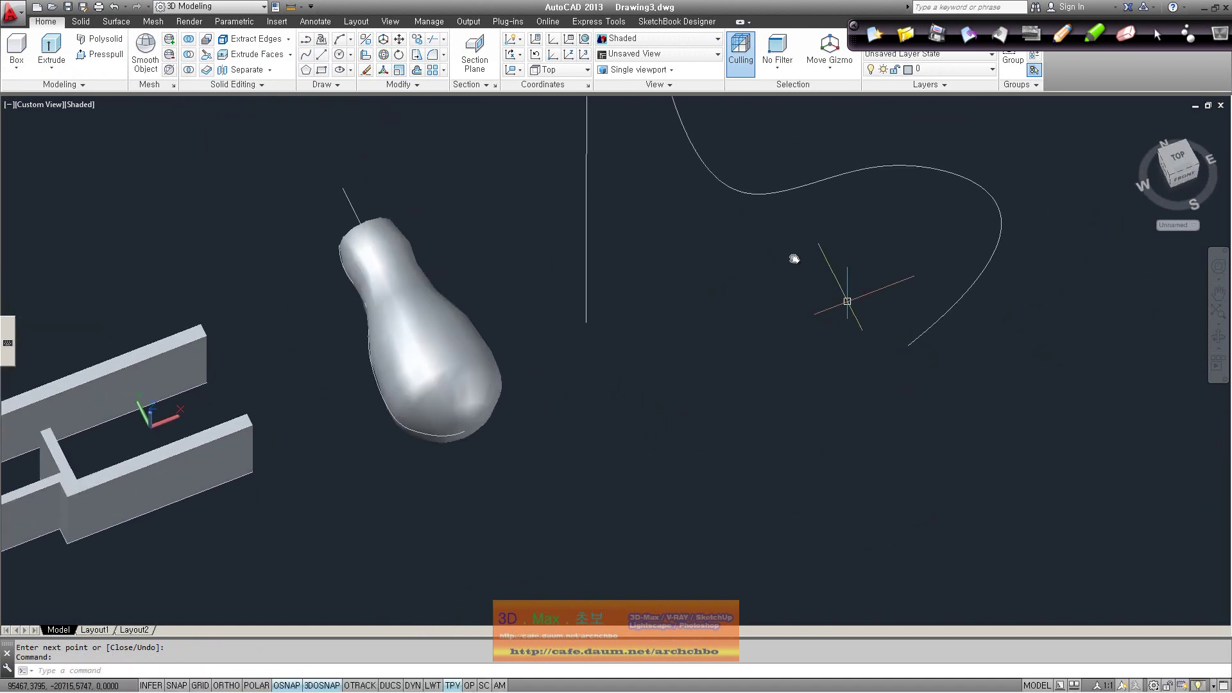
click(340, 56)
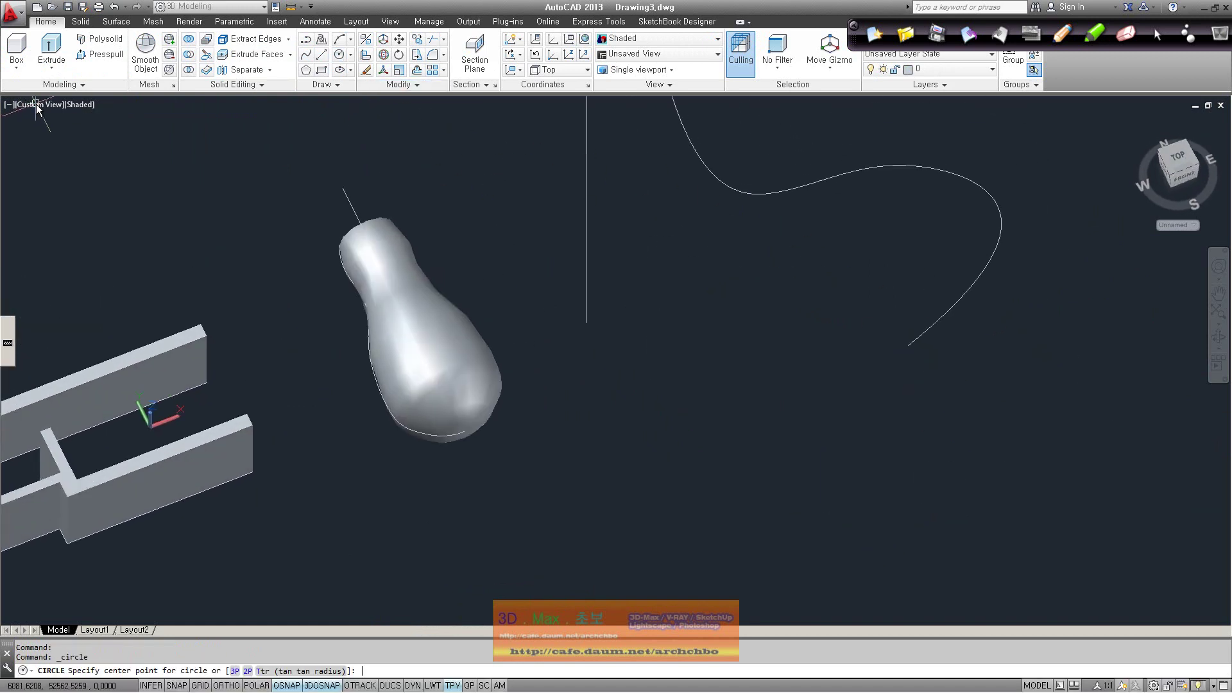
key(Escape)
click(51, 106)
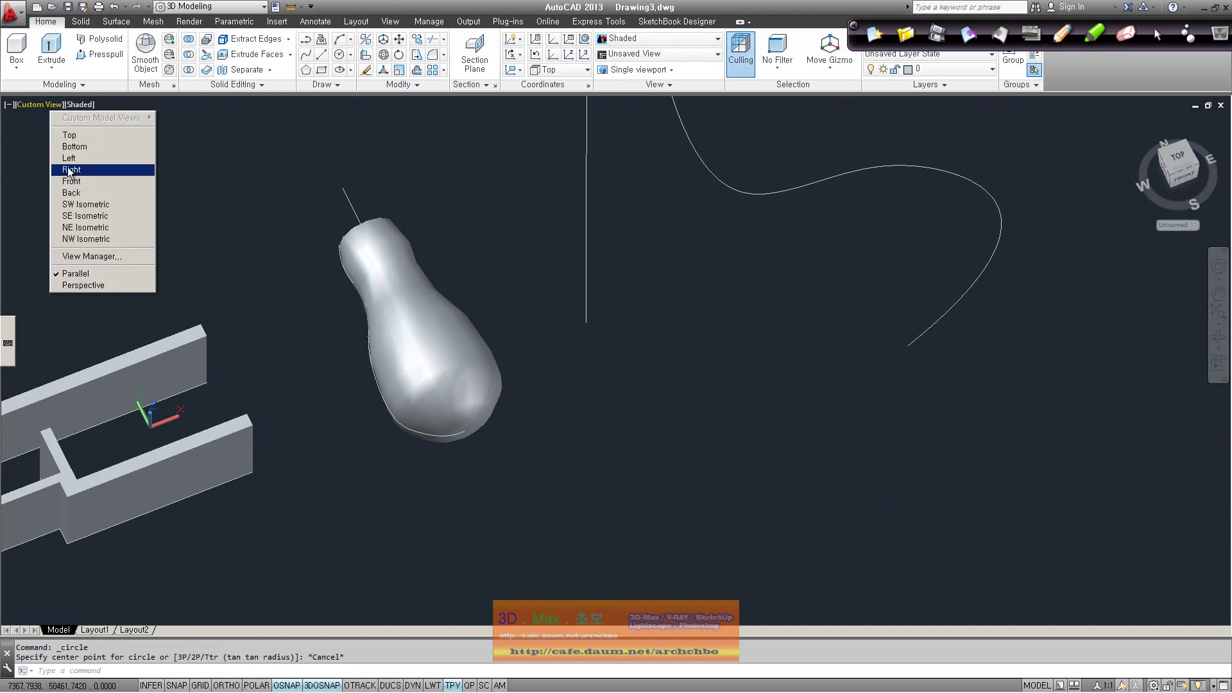
click(109, 181)
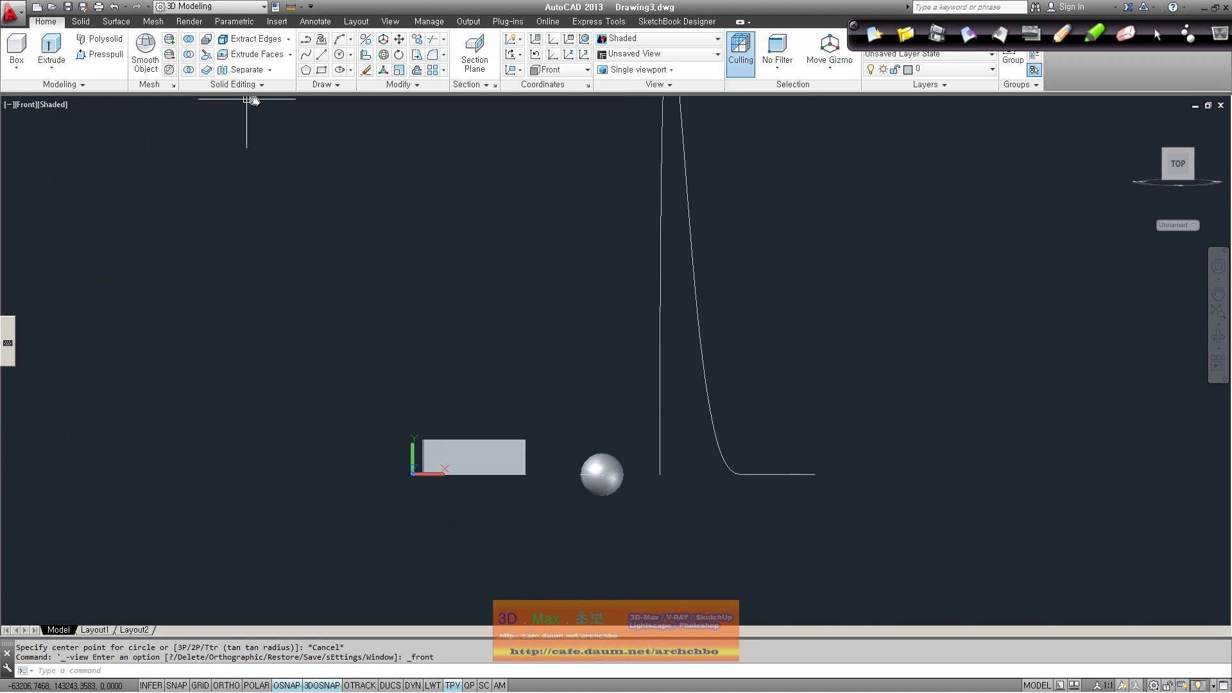
shift+middle_drag(631, 408, 661, 547)
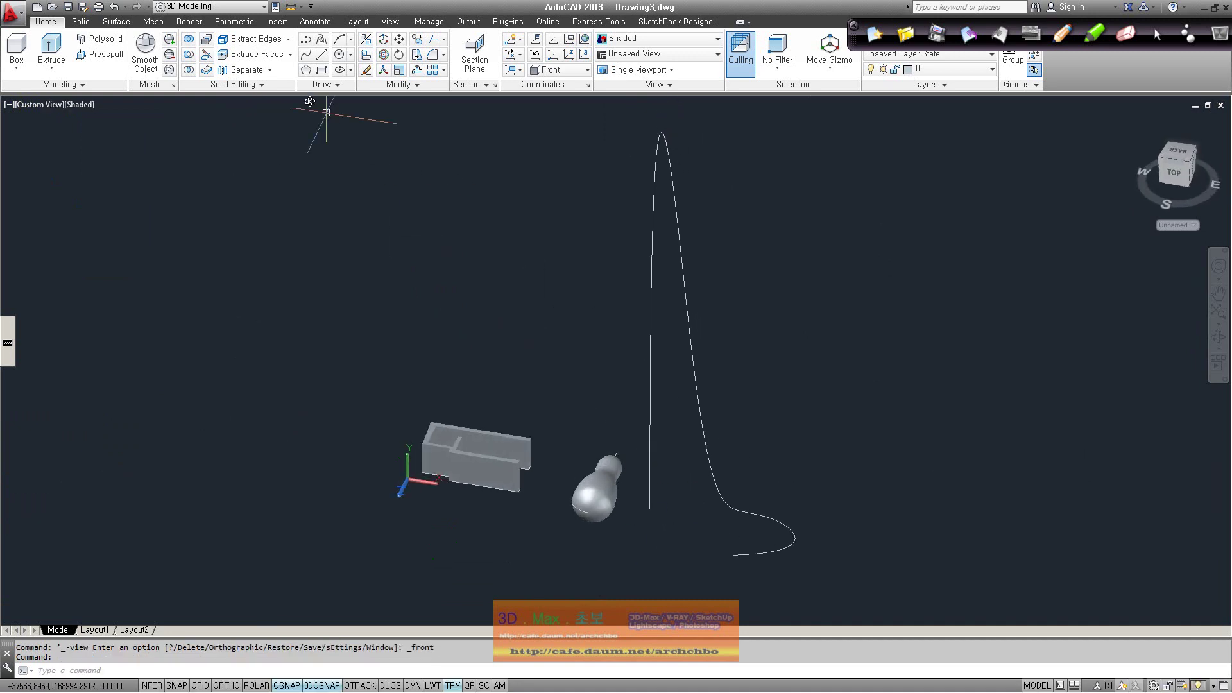
click(341, 57)
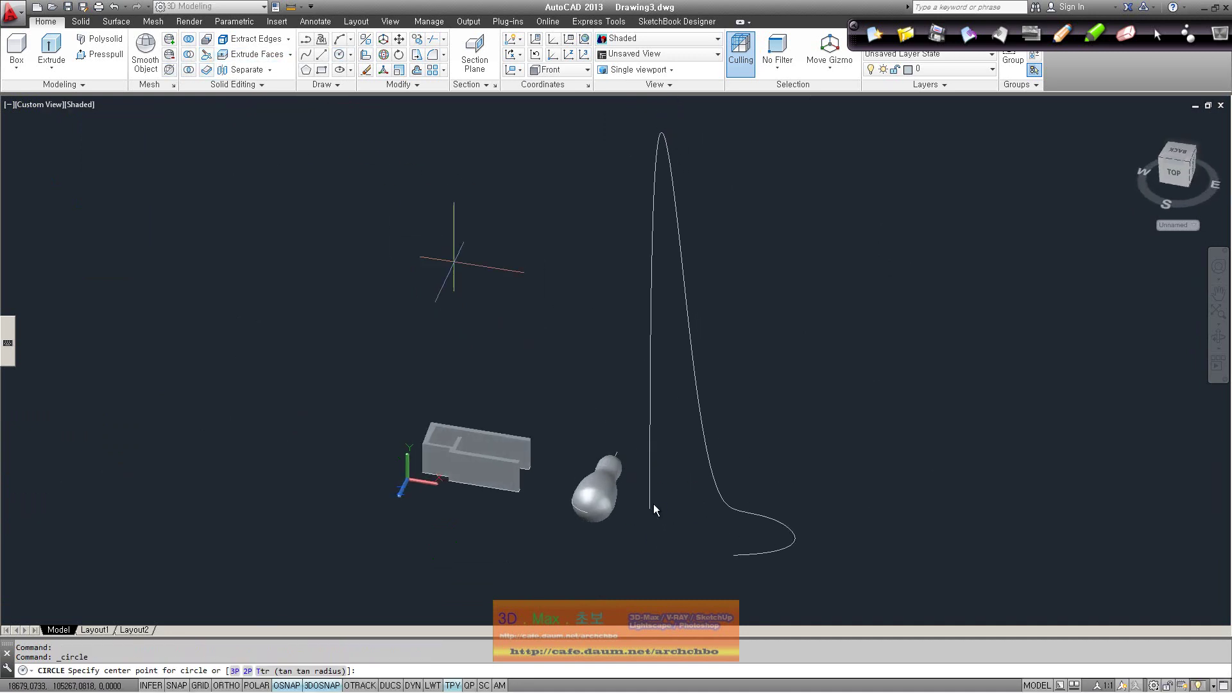
click(650, 511)
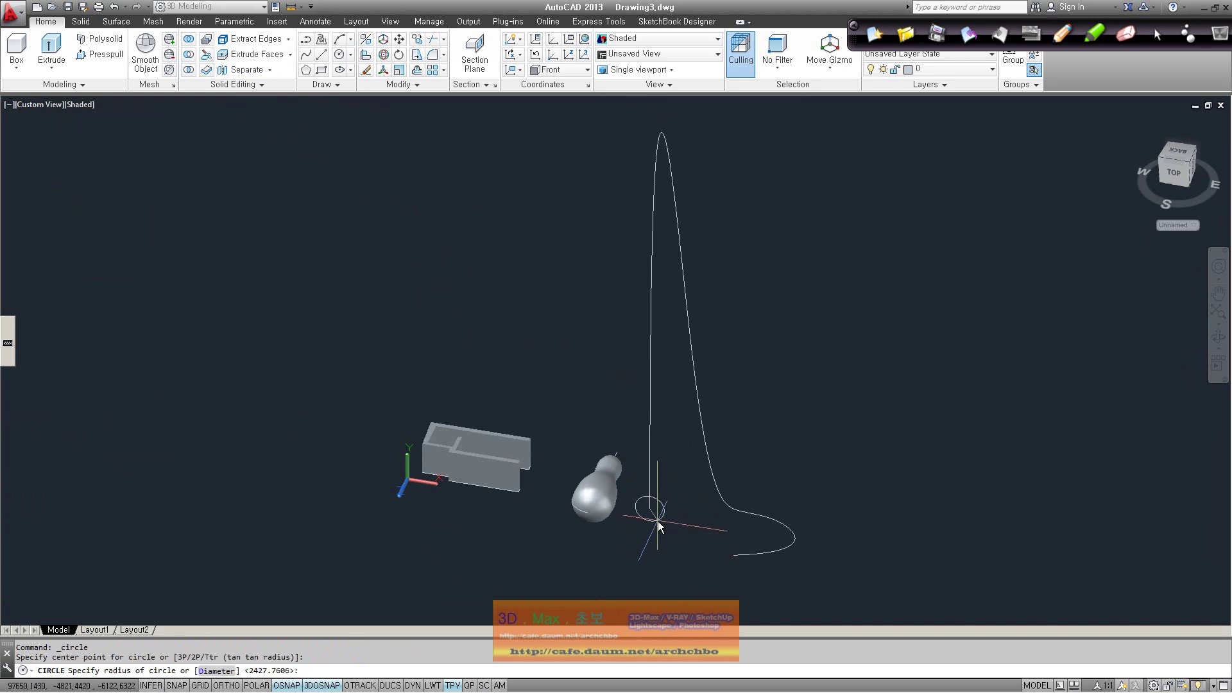
mouse_move(654, 513)
shift+middle_down()
mouse_move(743, 510)
mouse_move(729, 569)
mouse_move(781, 382)
mouse_move(826, 338)
mouse_move(819, 427)
shift+middle_up()
key(Return)
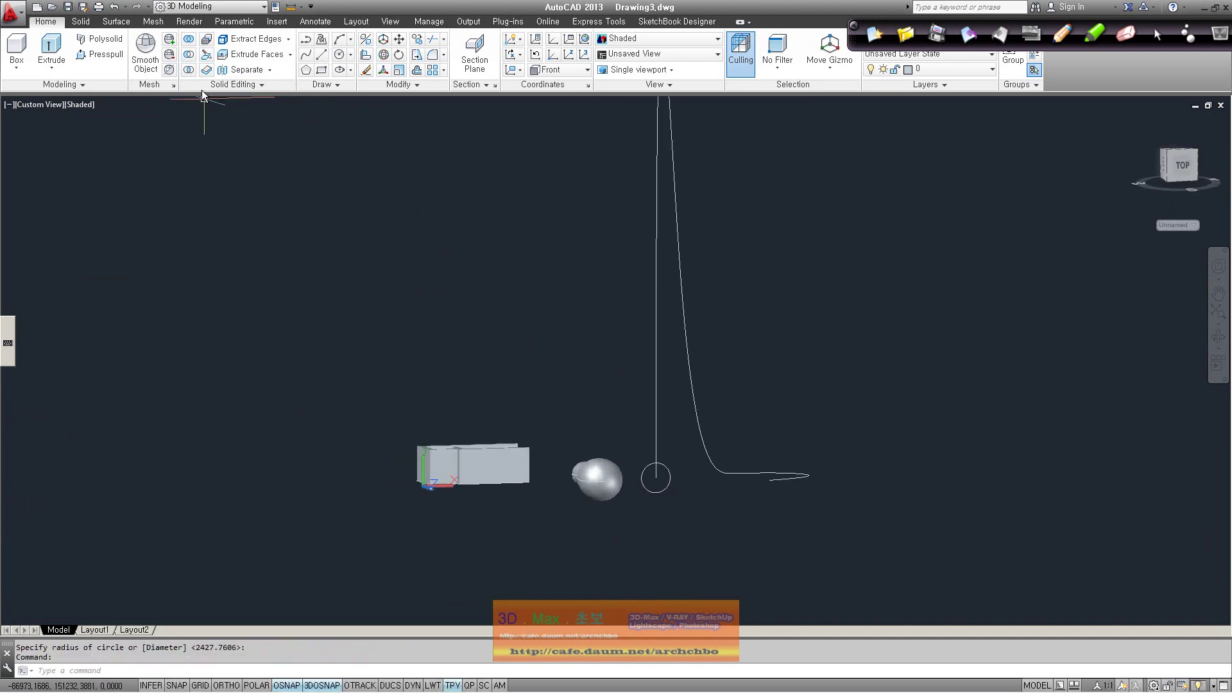
Place a small circle at the looping curve's end and select the old circle.
click(340, 55)
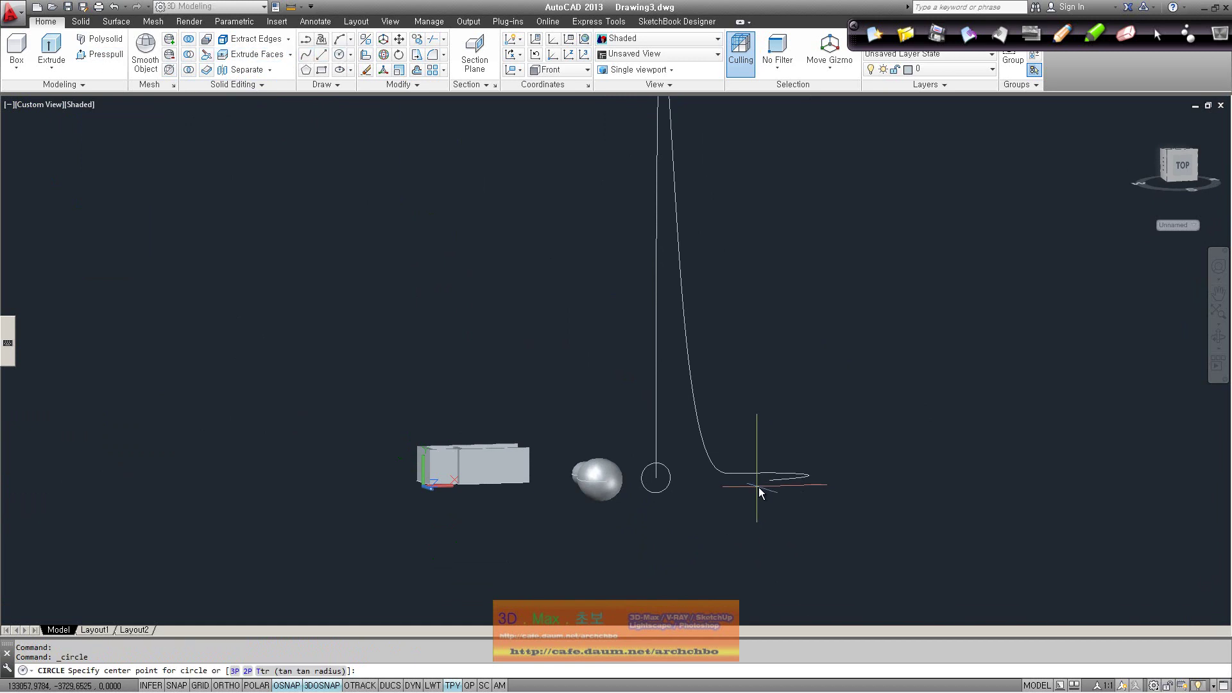
click(775, 488)
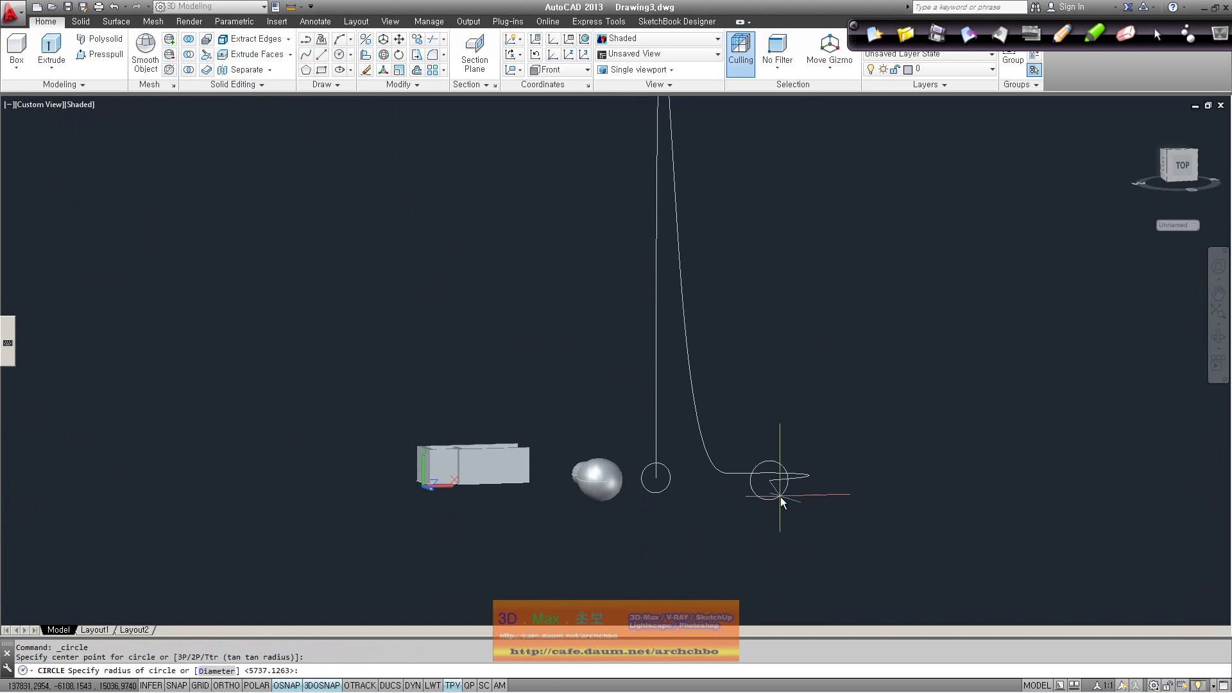
shift+middle_drag(834, 512, 815, 538)
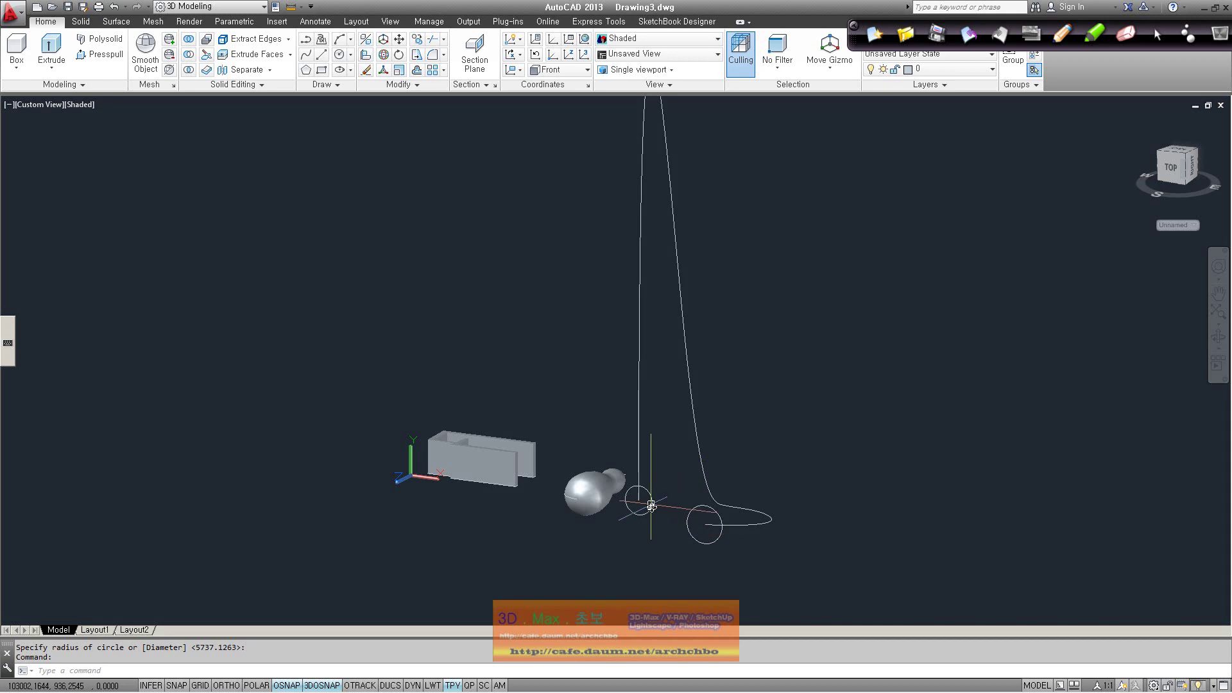
mouse_move(669, 545)
shift+middle_down()
mouse_move(686, 571)
mouse_move(657, 498)
shift+middle_up()
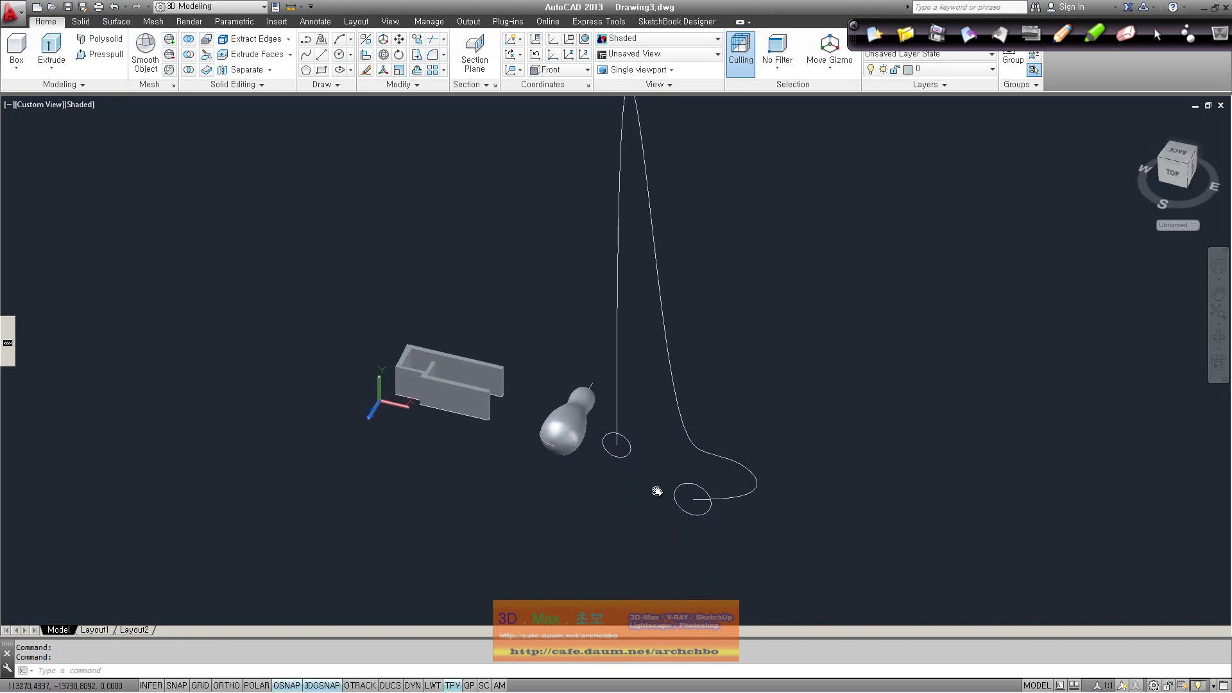
click(629, 453)
Delete the old circle and try sweeping the small circle along the looping curve.
key(Delete)
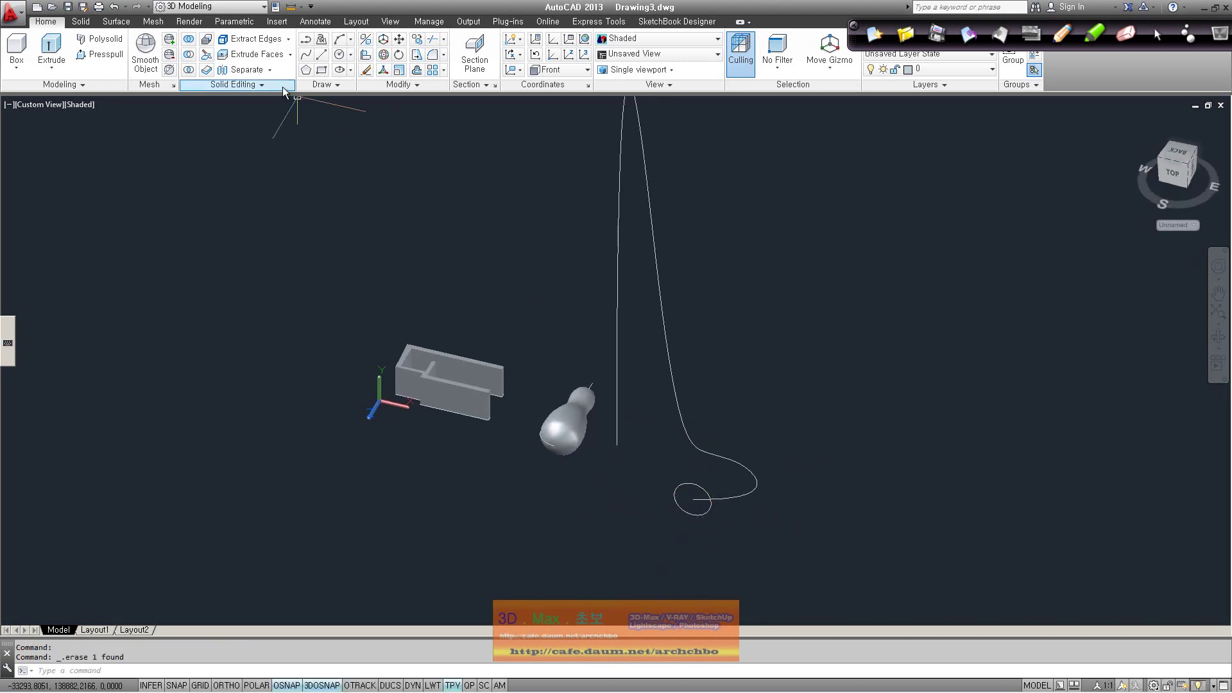
click(81, 21)
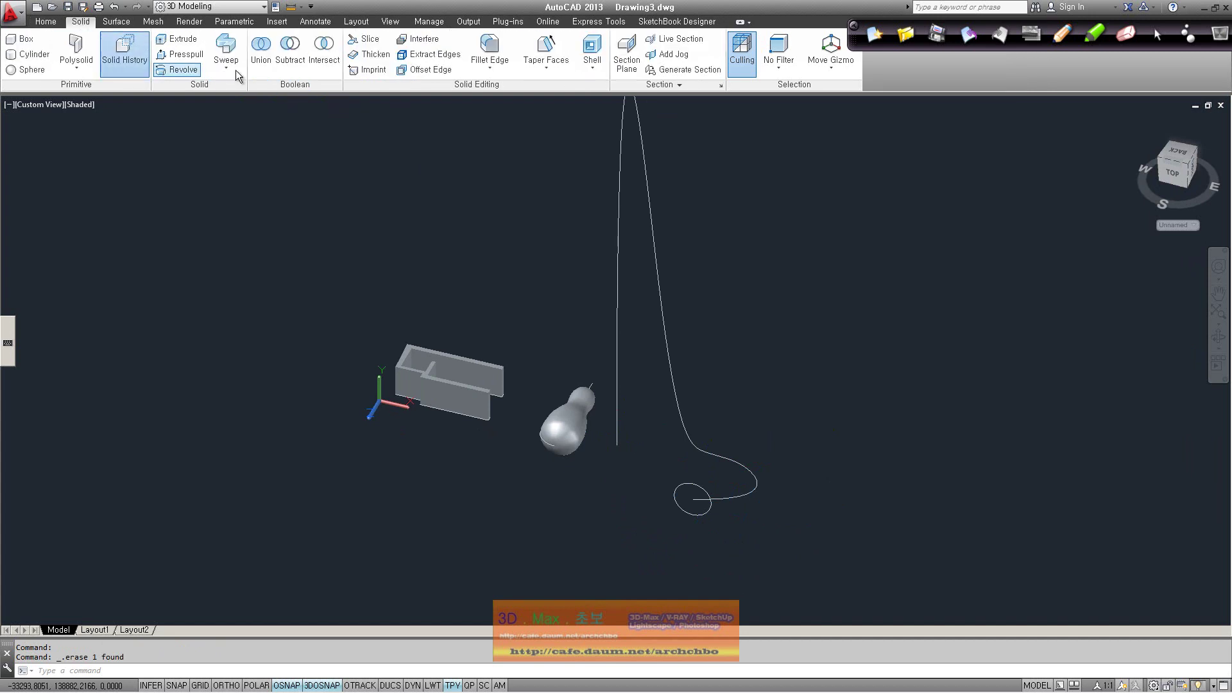
click(226, 47)
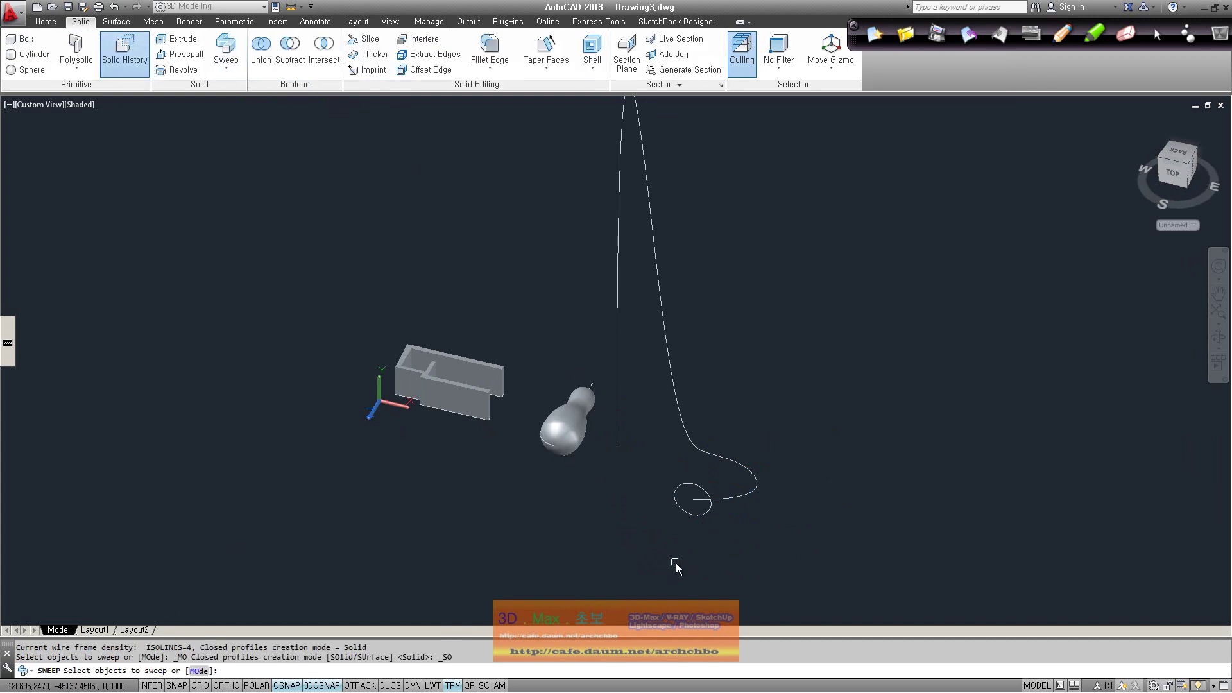
click(704, 514)
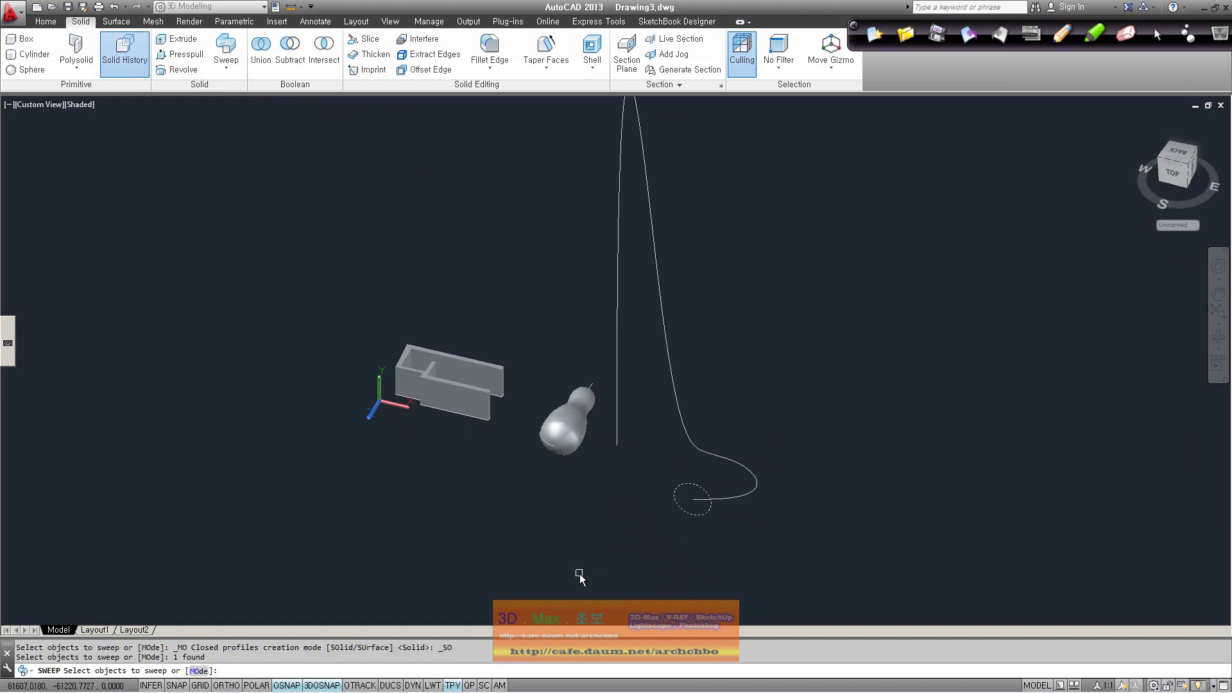
key(Return)
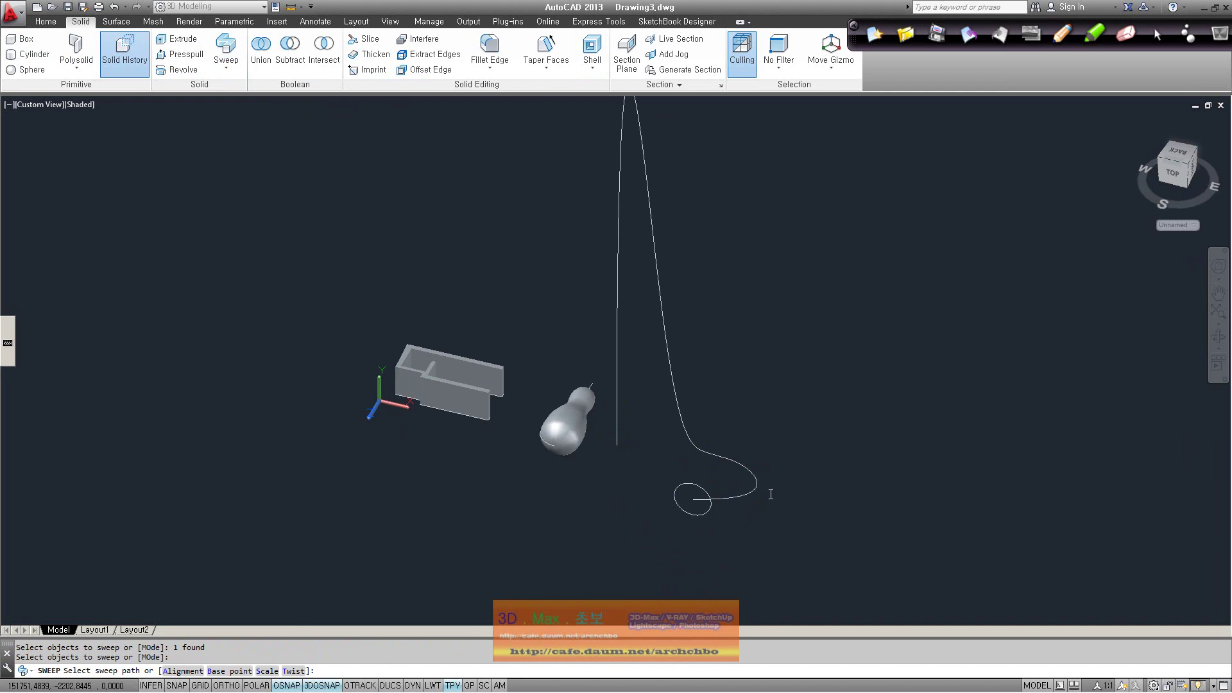
click(727, 522)
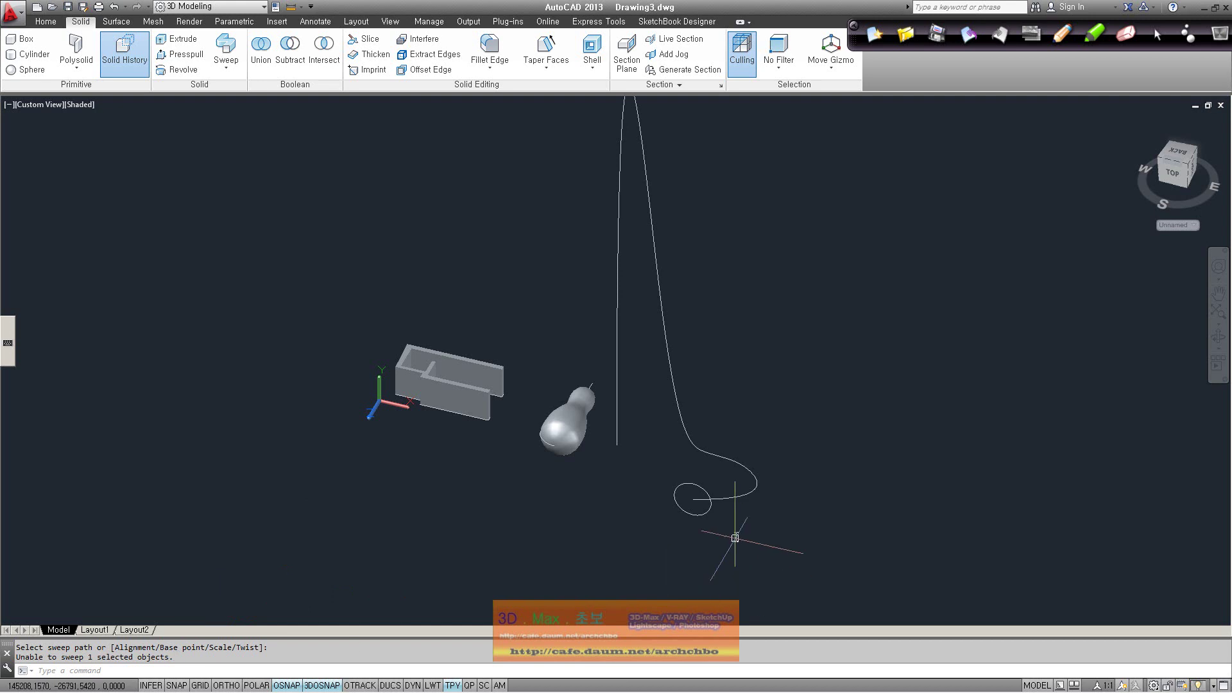
shift+middle_drag(847, 445, 754, 482)
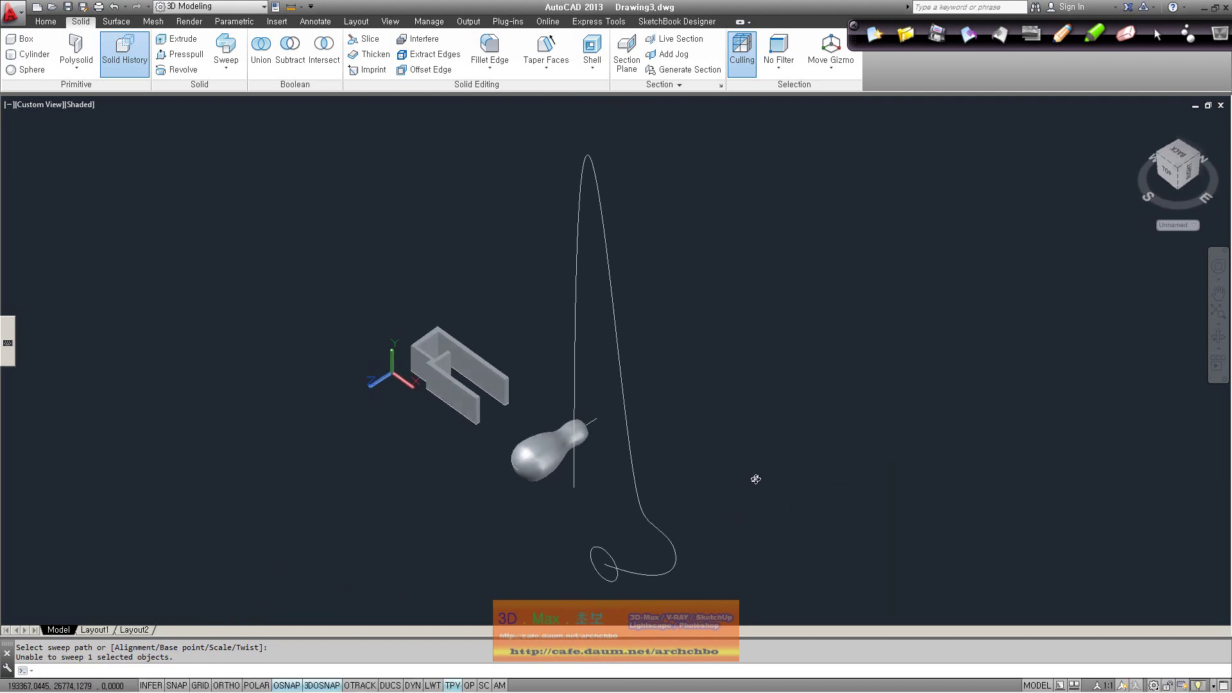
Retry the sweep on the small circle with the mode set to Solid.
click(226, 67)
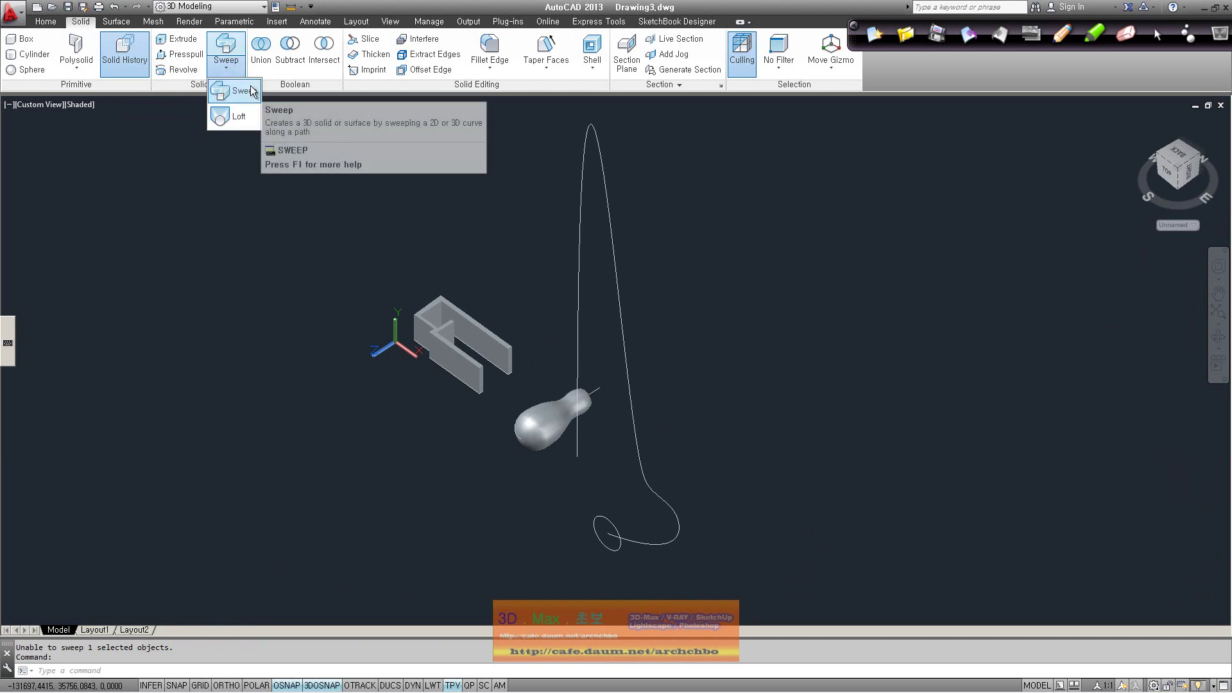
click(242, 91)
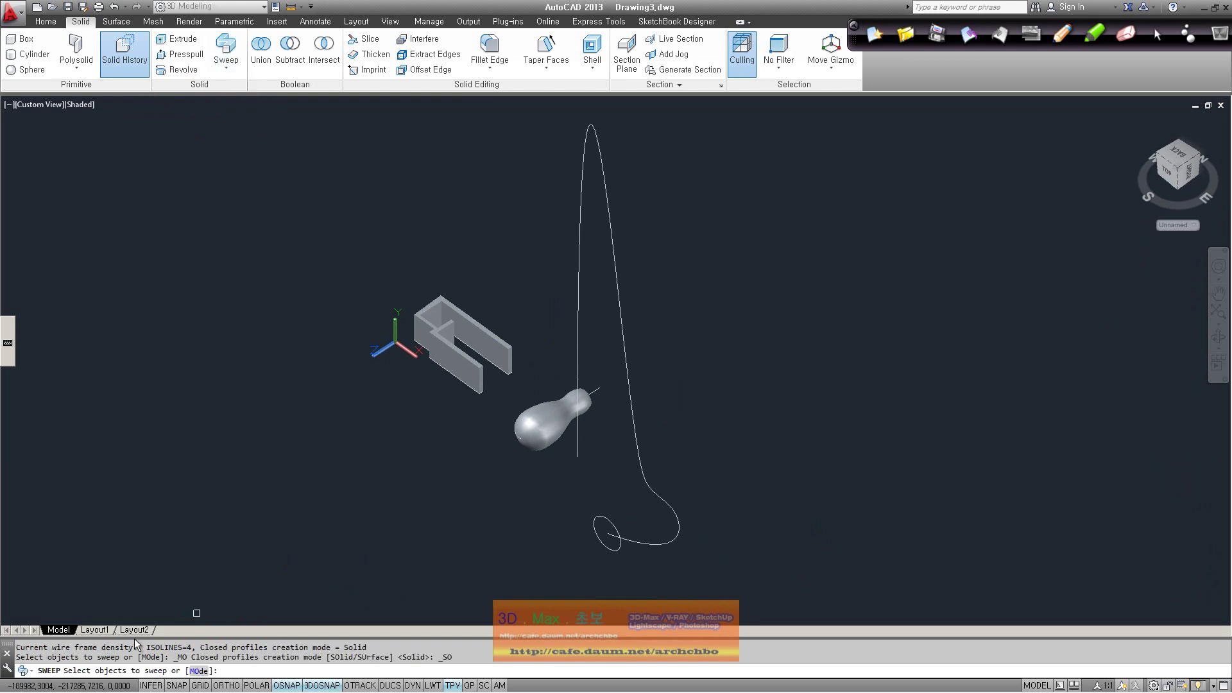
click(616, 550)
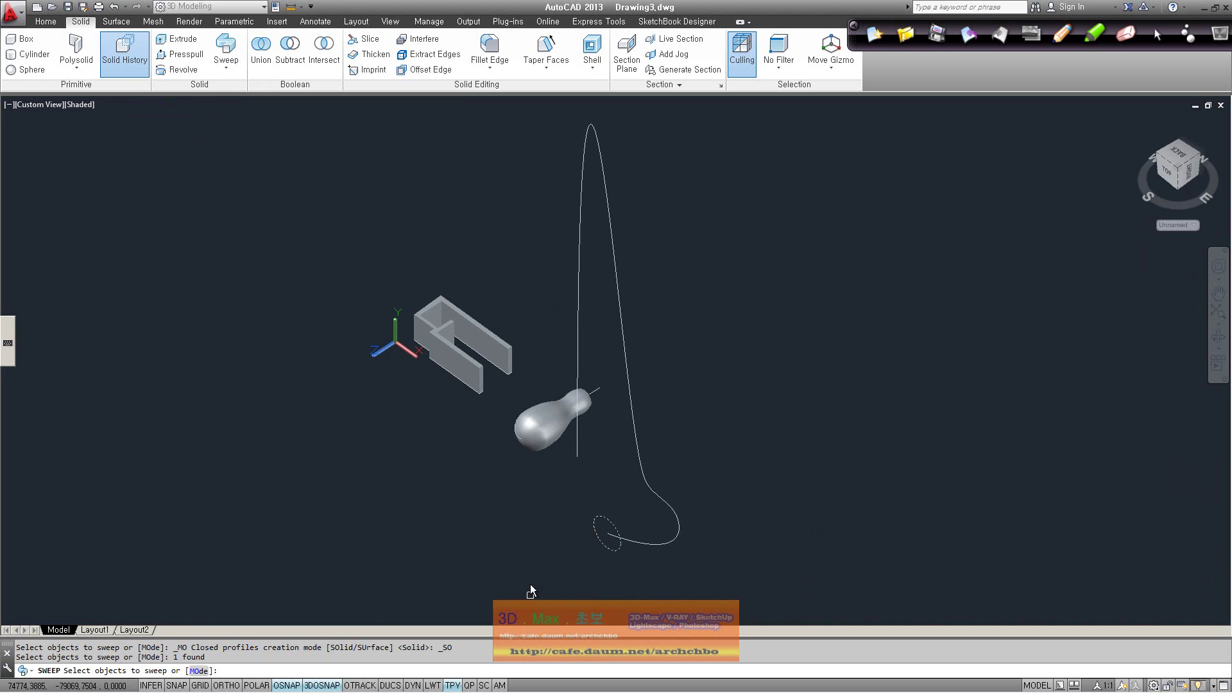
click(198, 672)
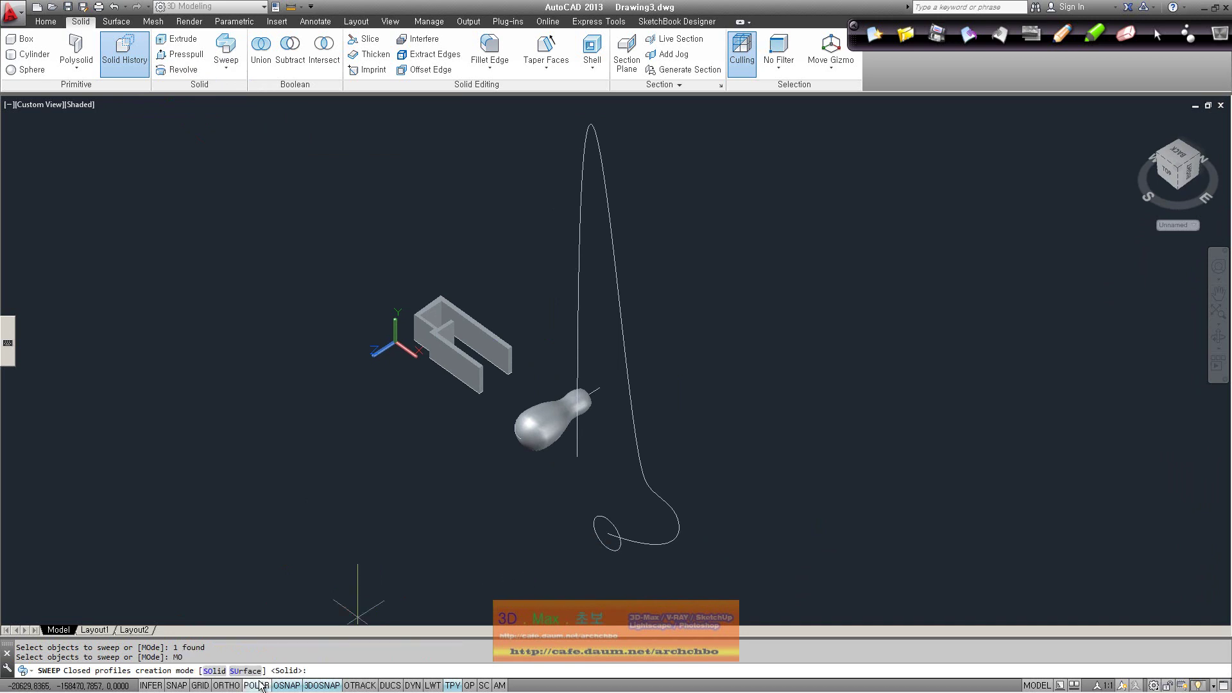
click(214, 671)
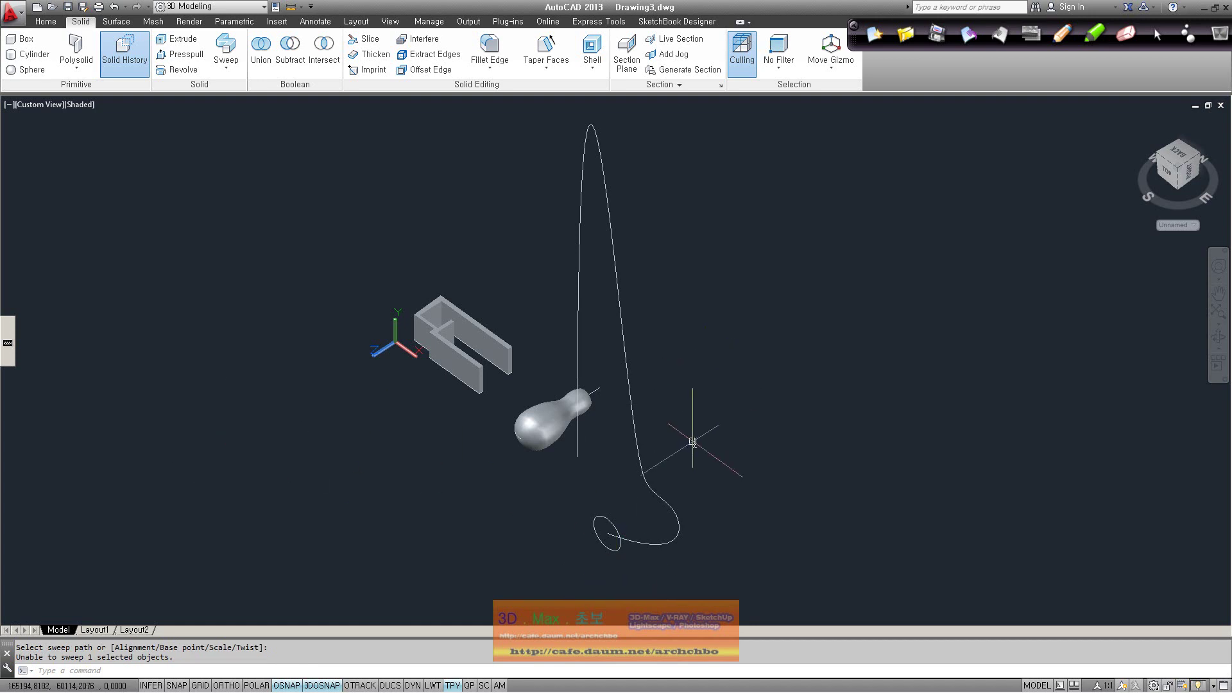
Crossing-select the vase and curves and delete them.
click(690, 457)
click(562, 314)
key(Delete)
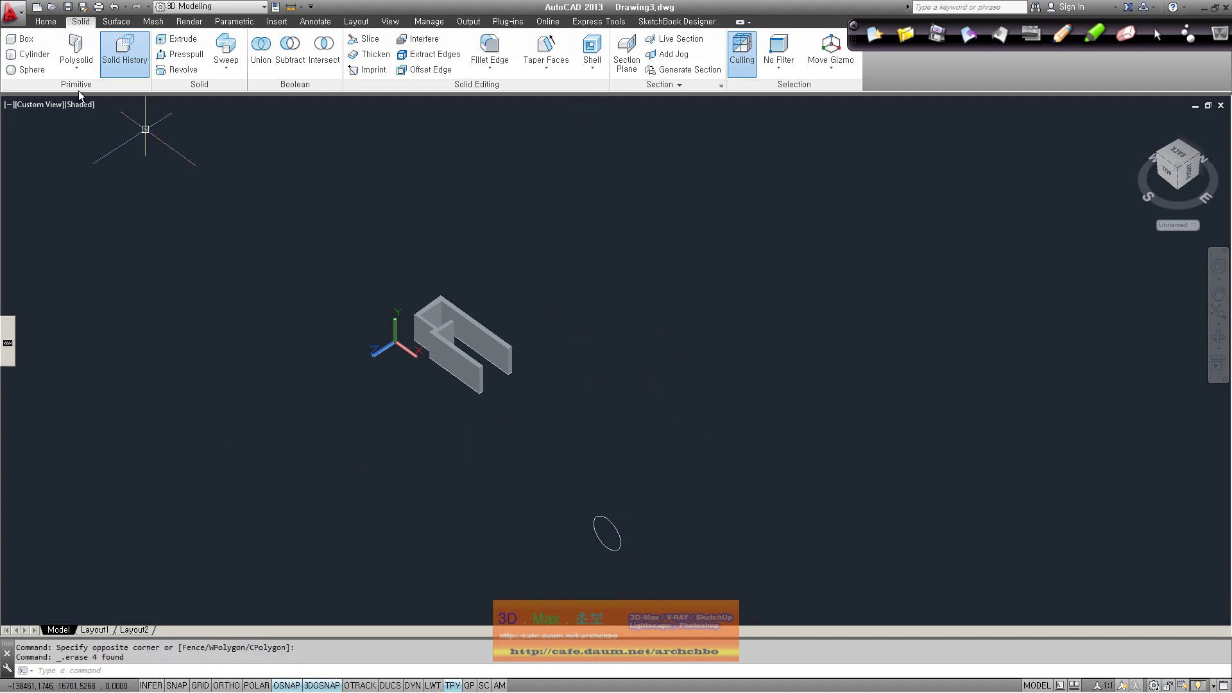
Switch the viewport to the Top view.
click(47, 23)
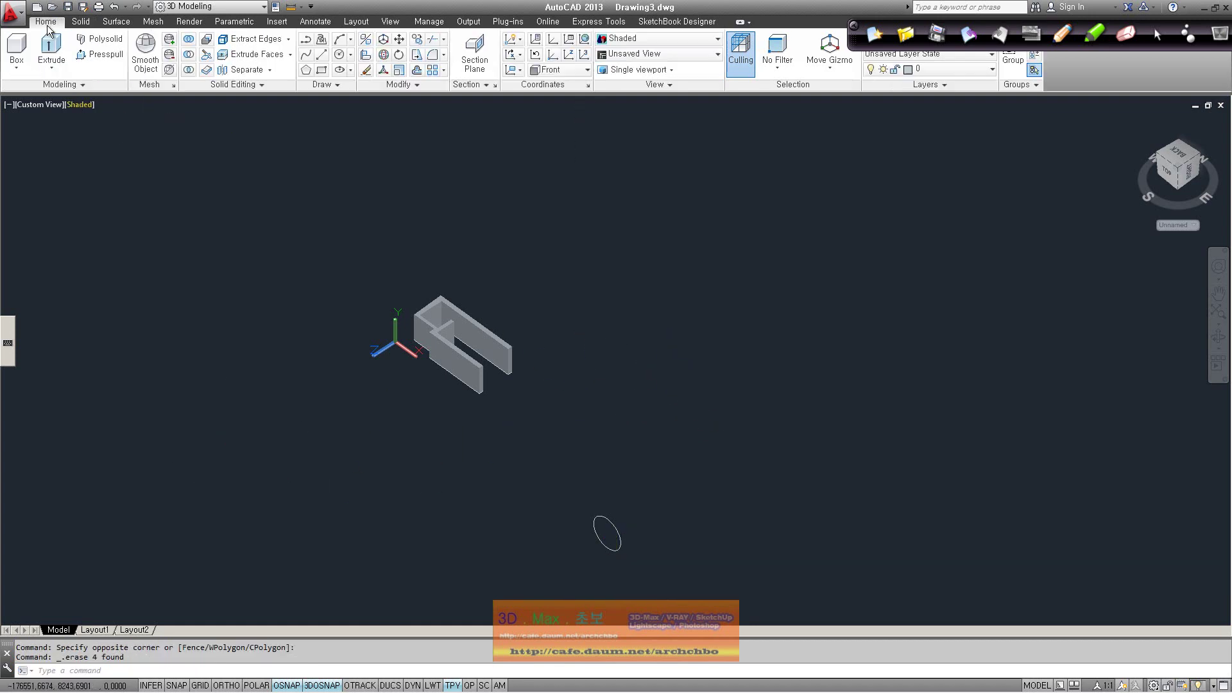
click(307, 56)
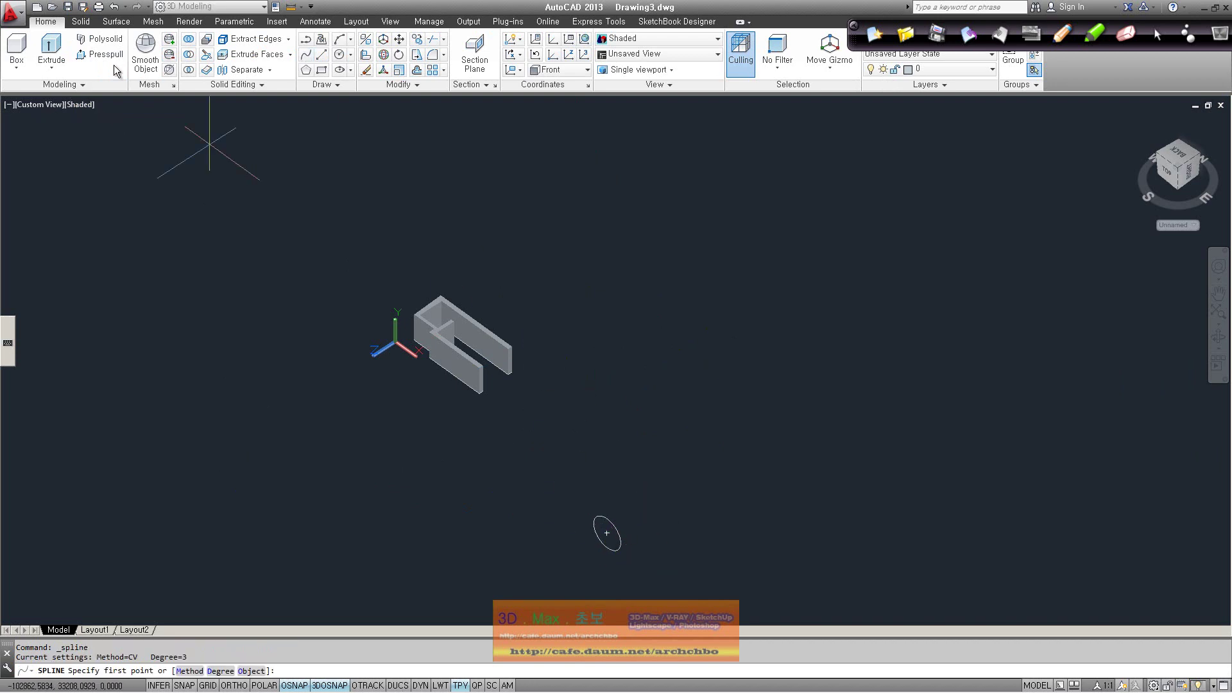
click(40, 104)
click(107, 133)
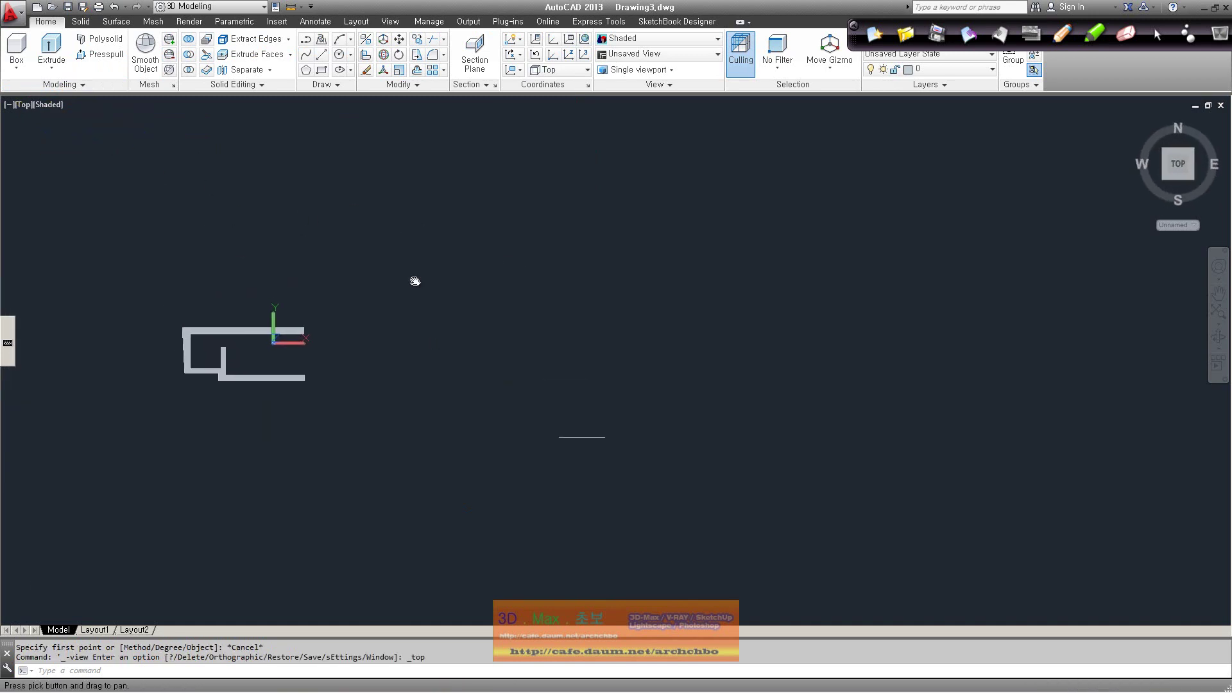
Draw a long seven-point arching spline out from the small circle.
click(306, 54)
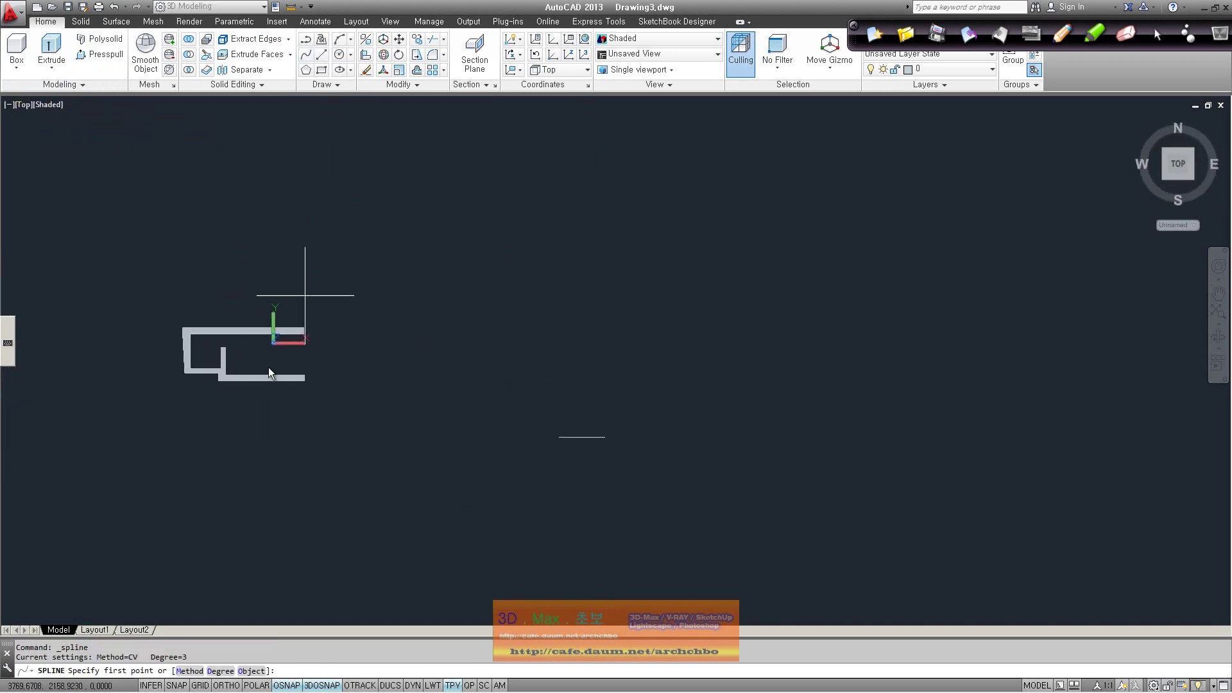
click(582, 438)
click(572, 398)
click(671, 268)
click(774, 235)
click(920, 297)
click(1026, 388)
click(1051, 529)
key(Return)
mouse_move(907, 564)
shift+middle_down()
mouse_move(822, 450)
mouse_move(722, 516)
mouse_move(571, 129)
mouse_move(615, 303)
mouse_move(603, 318)
shift+middle_up()
key(Return)
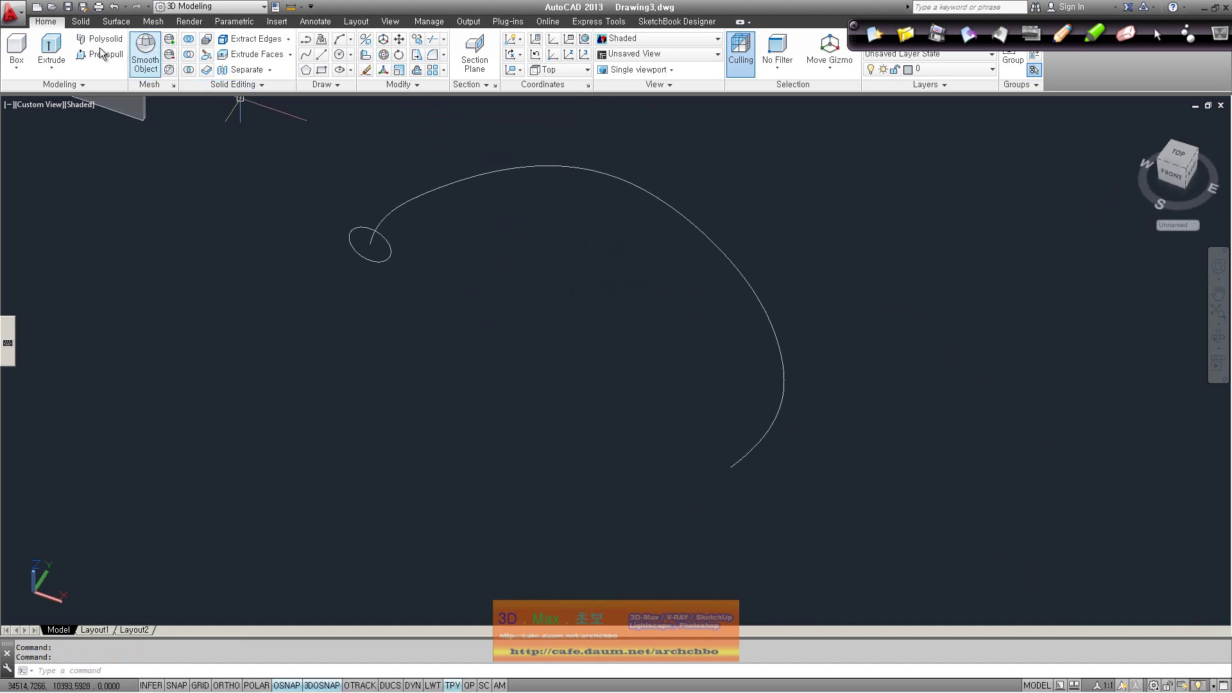
Start a Sweep with the small ellipse as the profile.
click(81, 21)
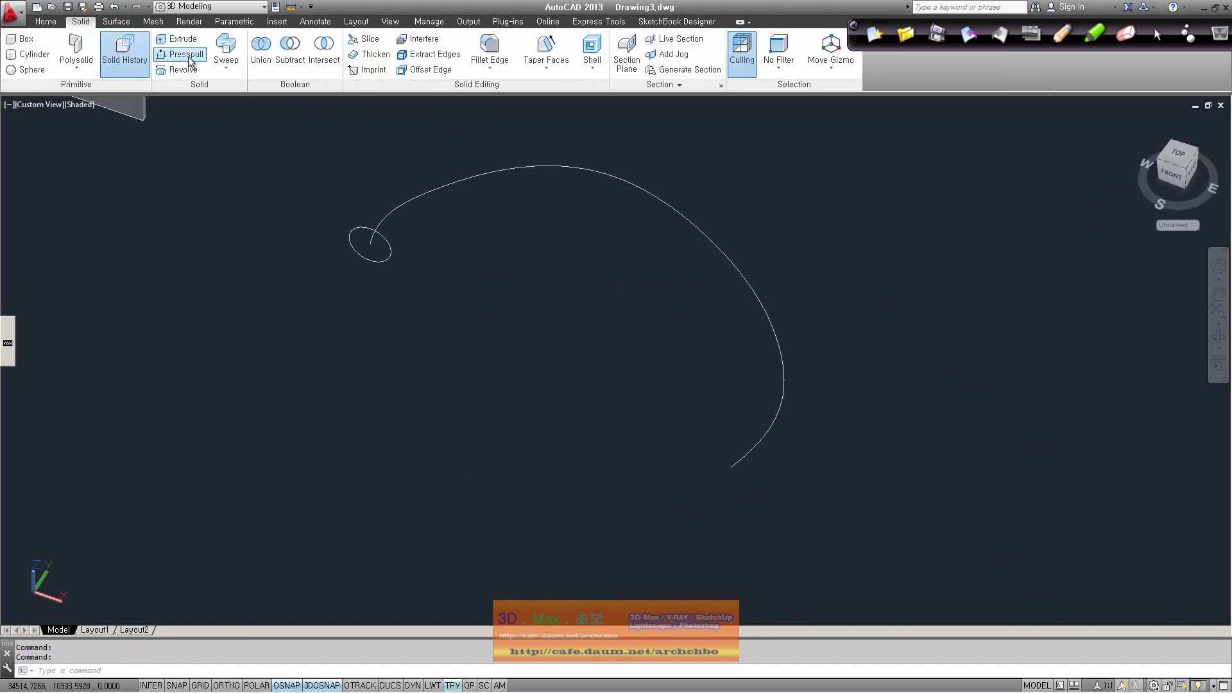
click(226, 50)
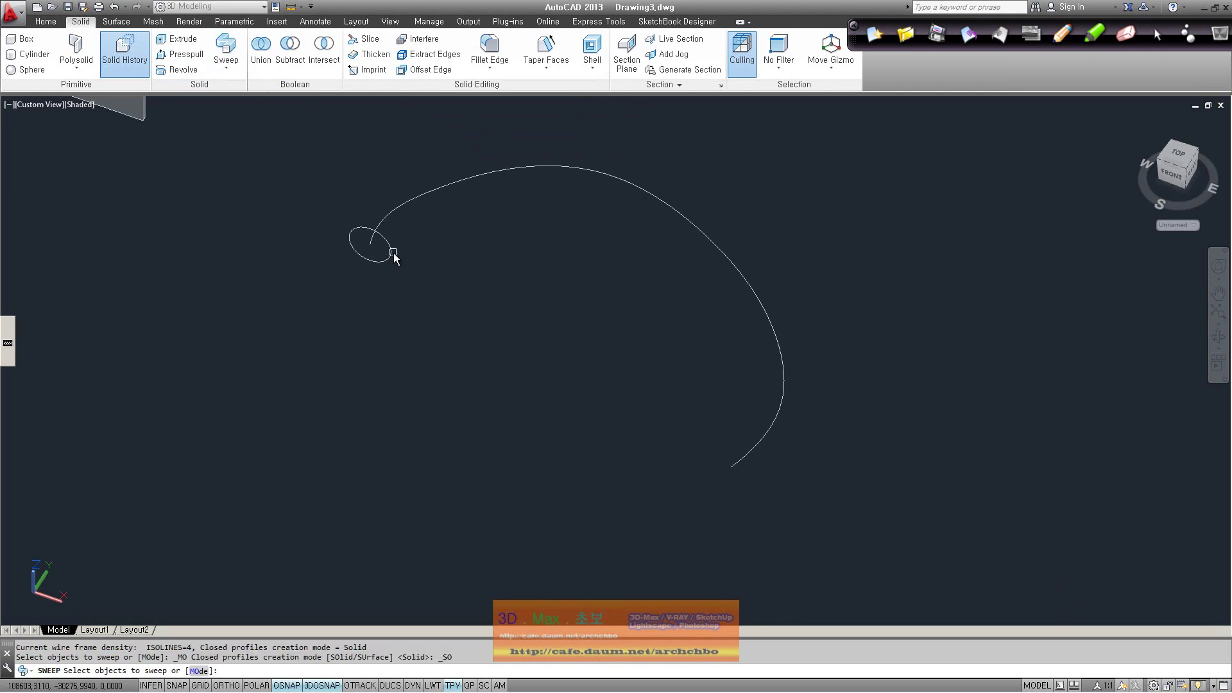
click(392, 258)
key(Return)
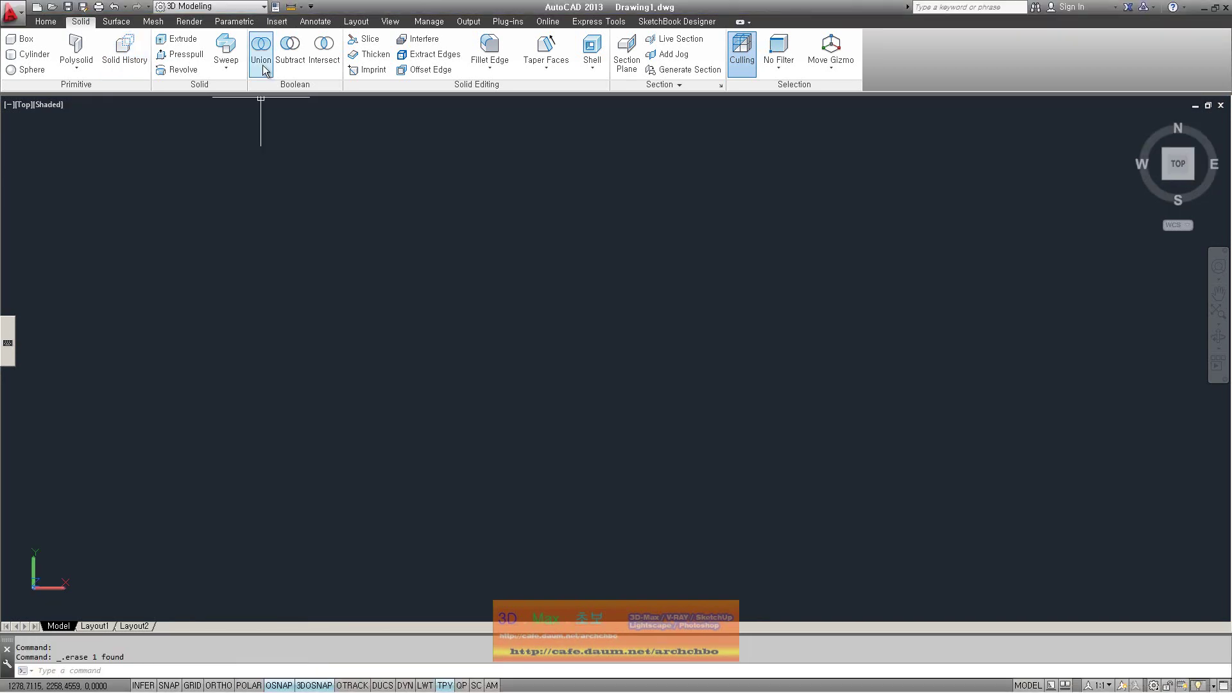
Draw a short three-point wavy spline and a small circle at its start.
click(45, 21)
click(306, 55)
click(234, 403)
click(302, 321)
click(437, 380)
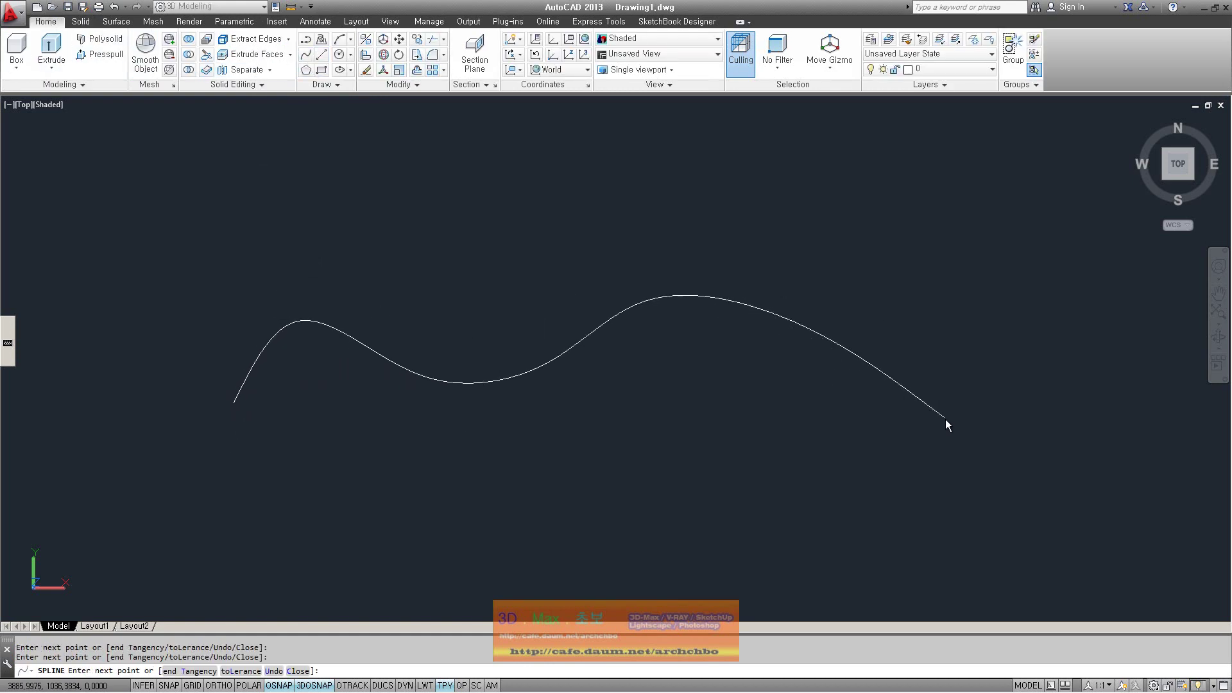
key(Return)
click(339, 55)
click(265, 408)
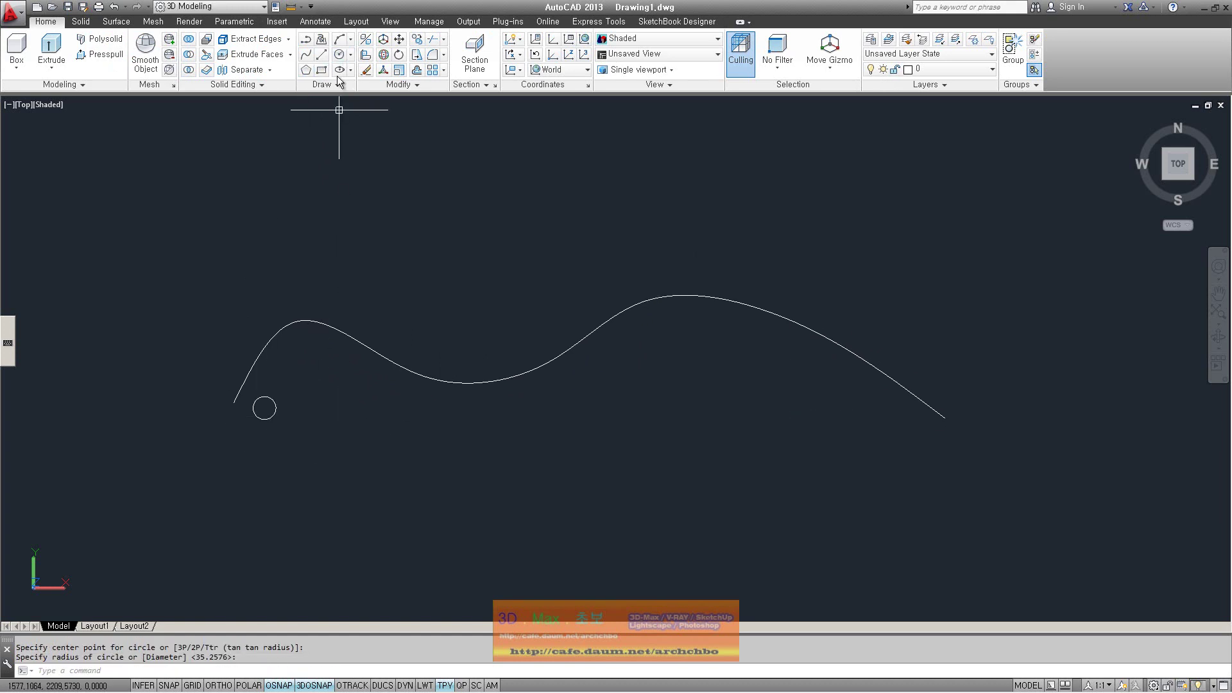
Sweep the small circle along the wavy spline into a round tube.
click(80, 21)
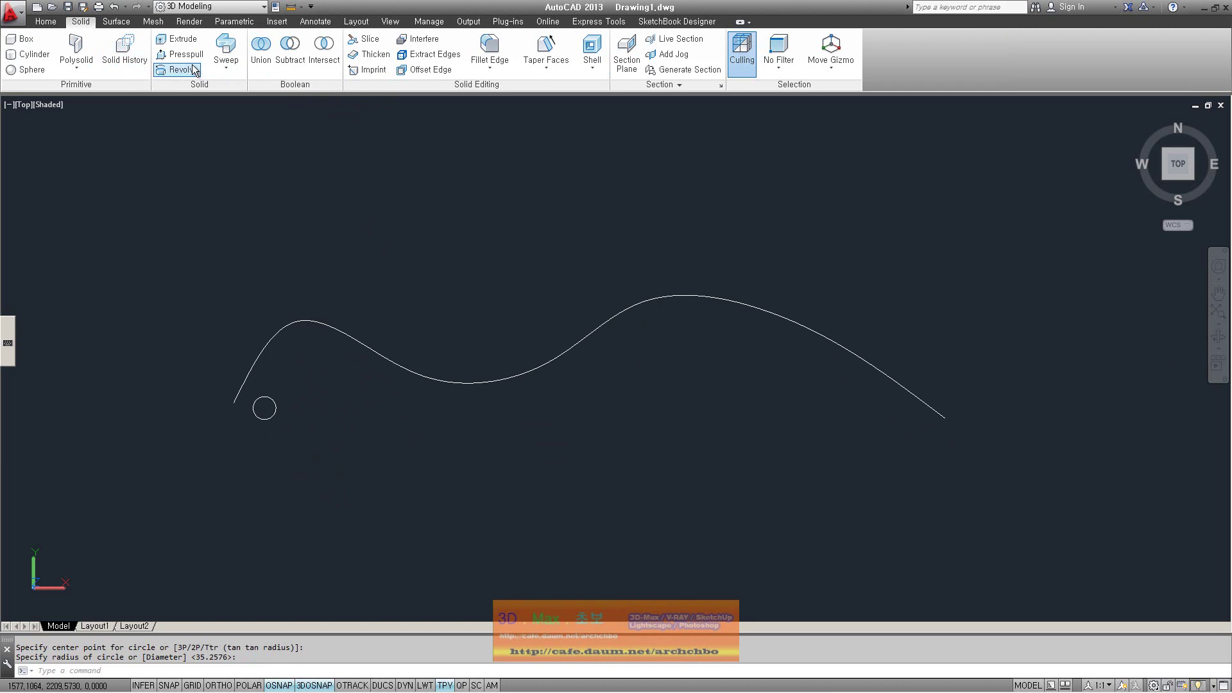
click(225, 48)
click(270, 416)
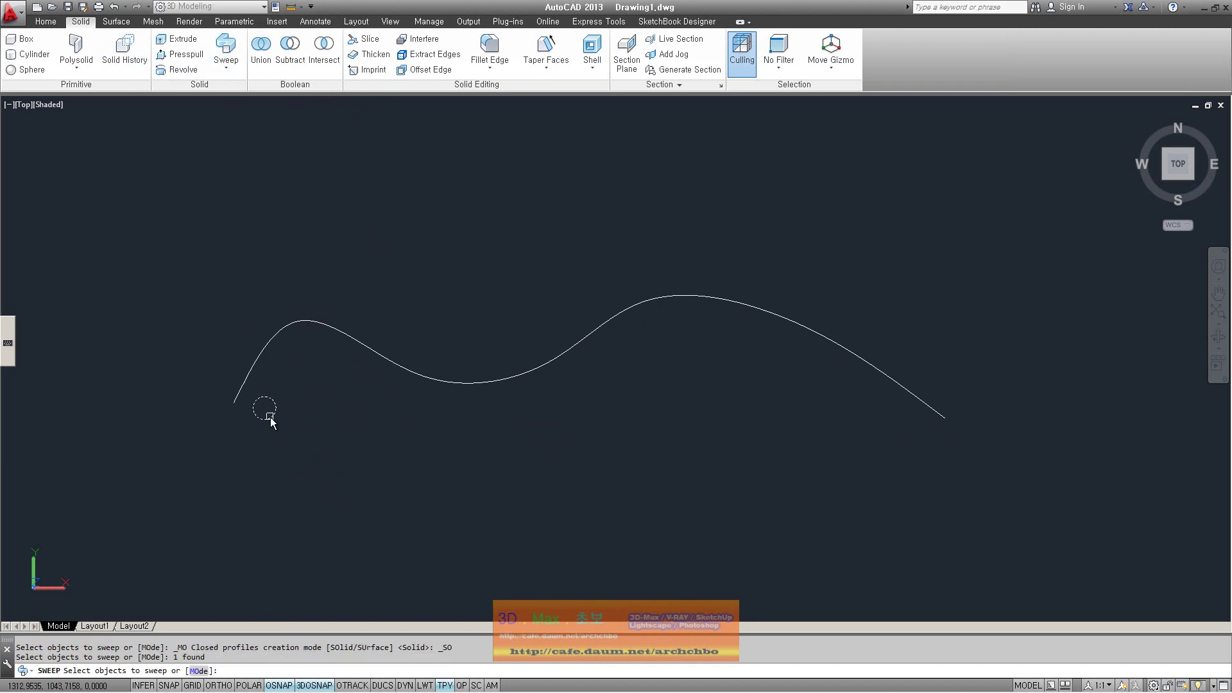
key(Return)
click(245, 392)
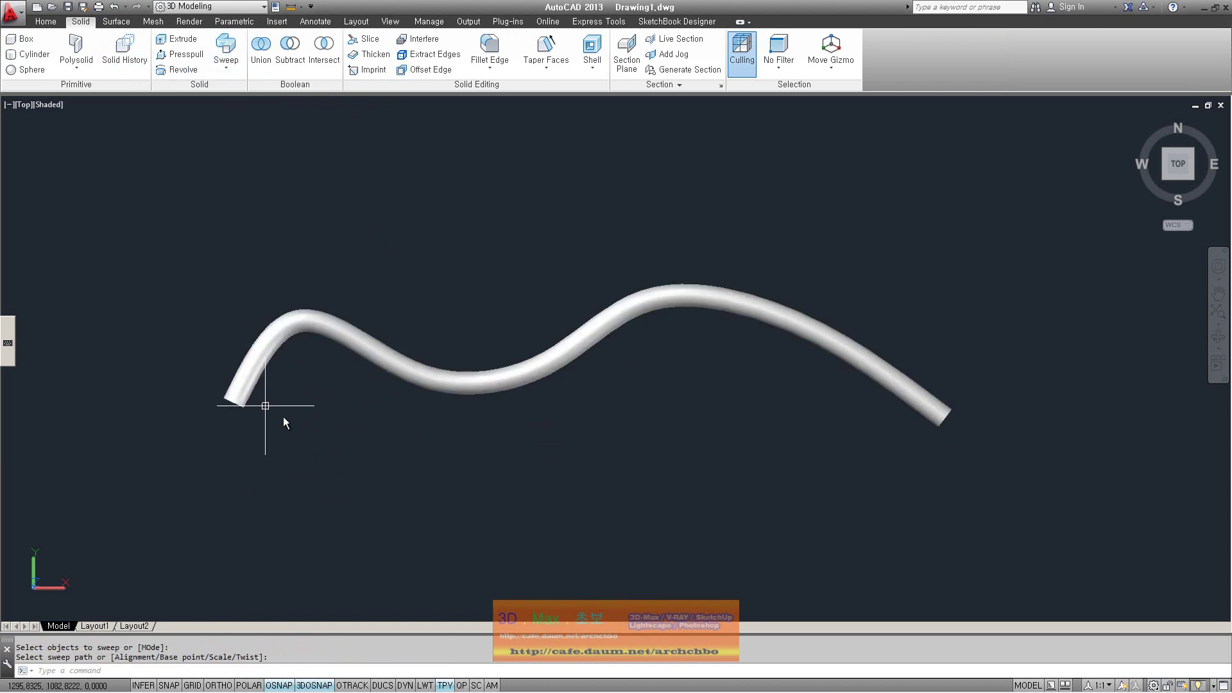
mouse_move(311, 474)
shift+middle_down()
mouse_move(376, 302)
mouse_move(270, 432)
mouse_move(269, 405)
shift+middle_up()
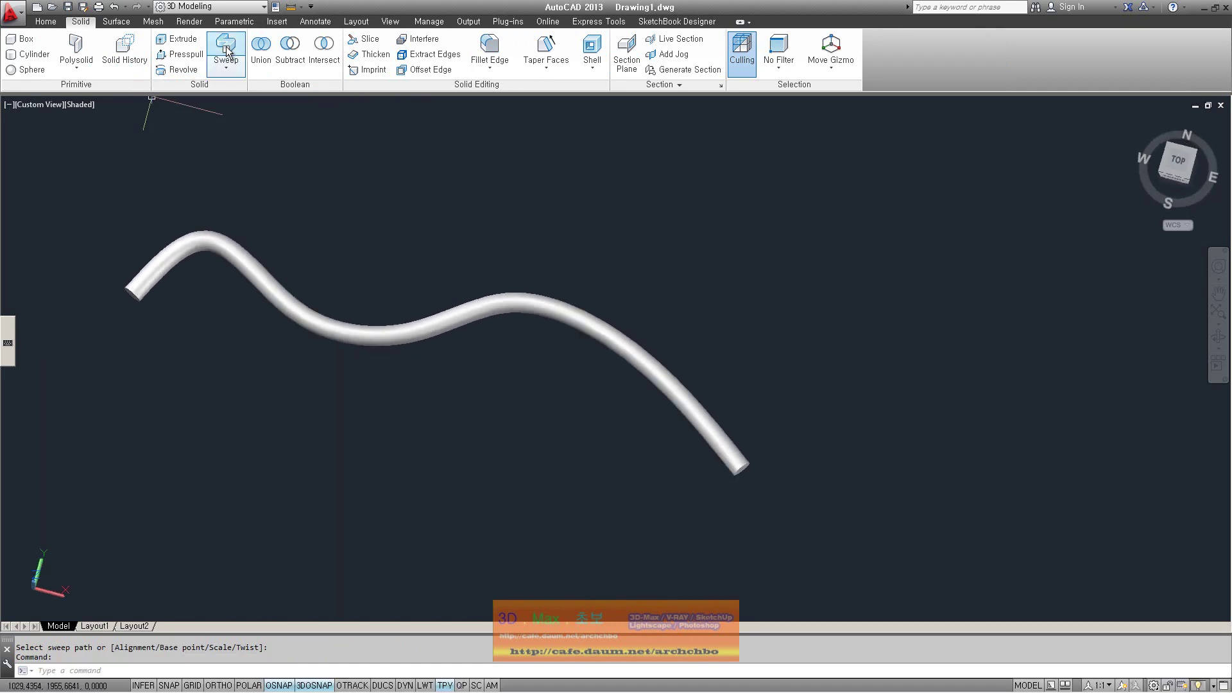
Select the swept tube and delete it.
click(225, 68)
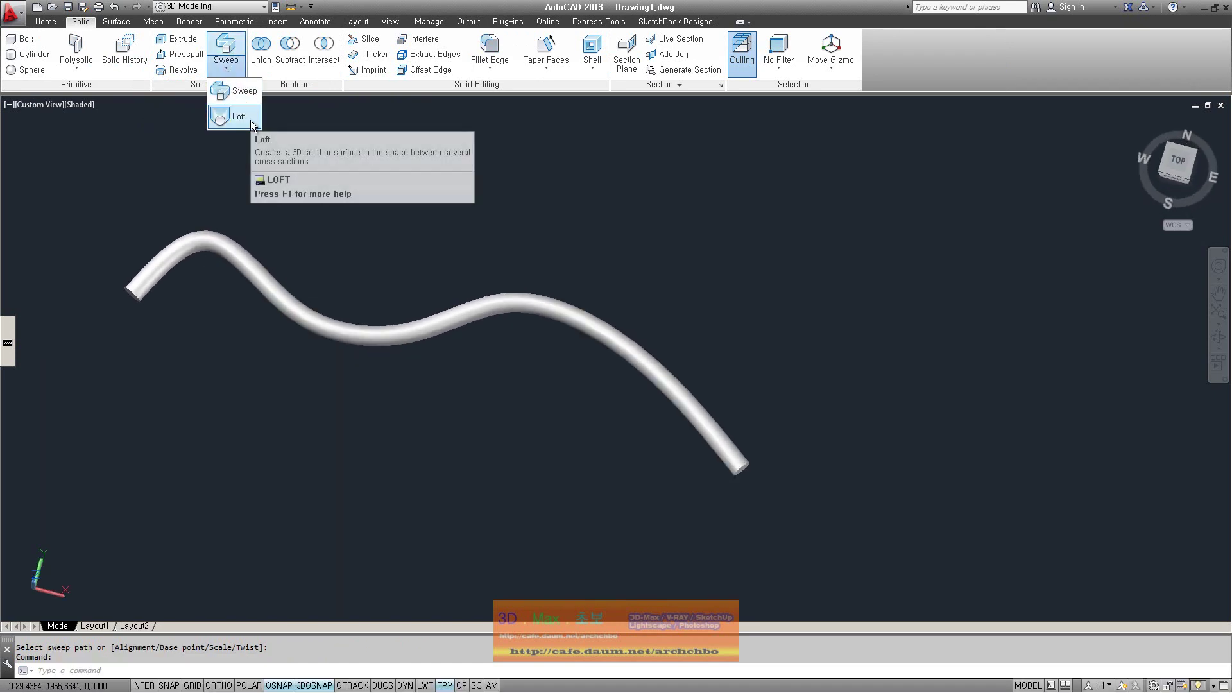
click(107, 25)
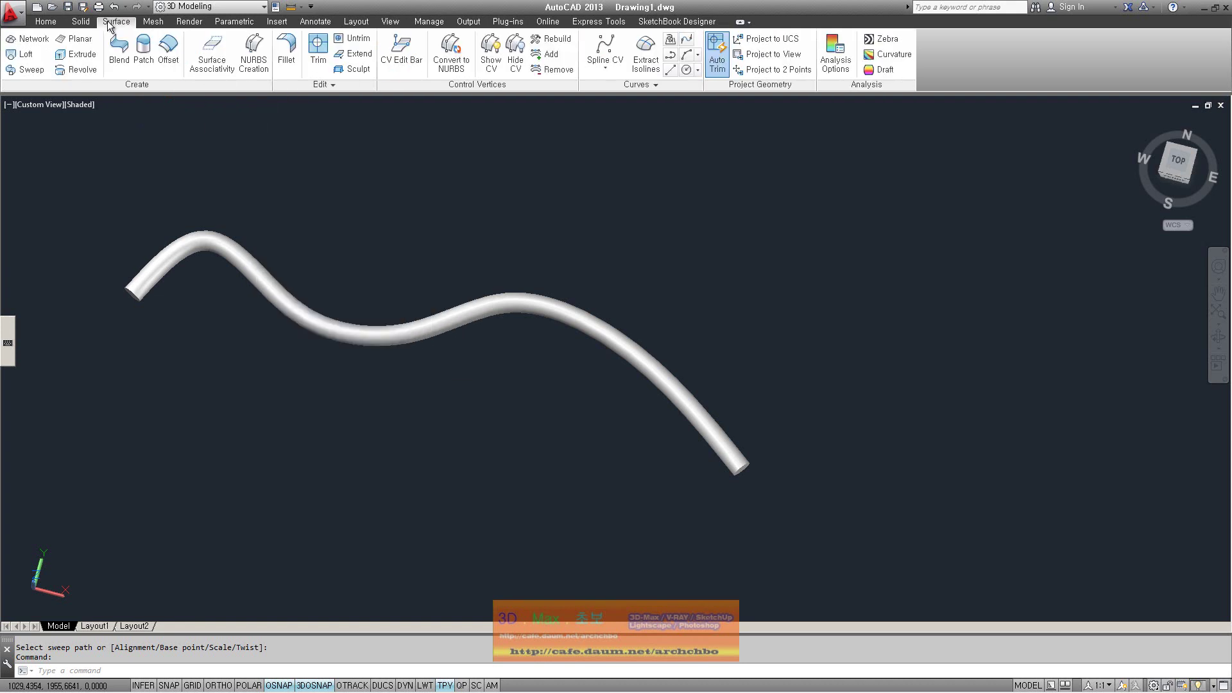
click(93, 24)
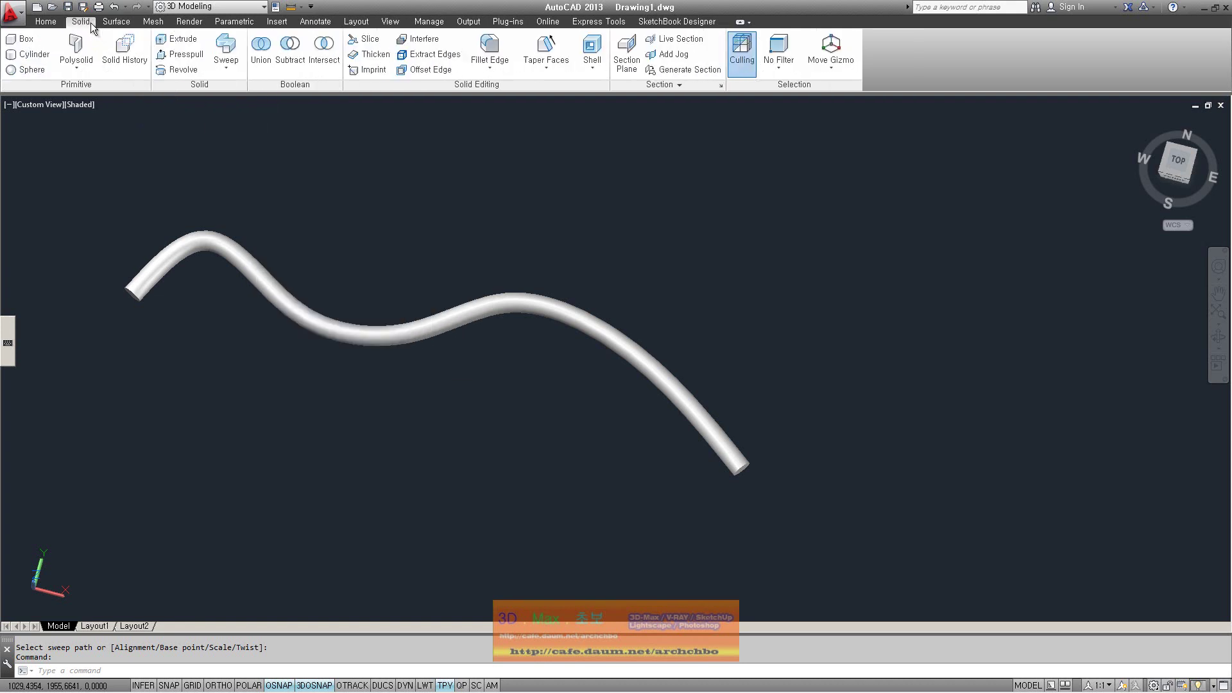
click(369, 347)
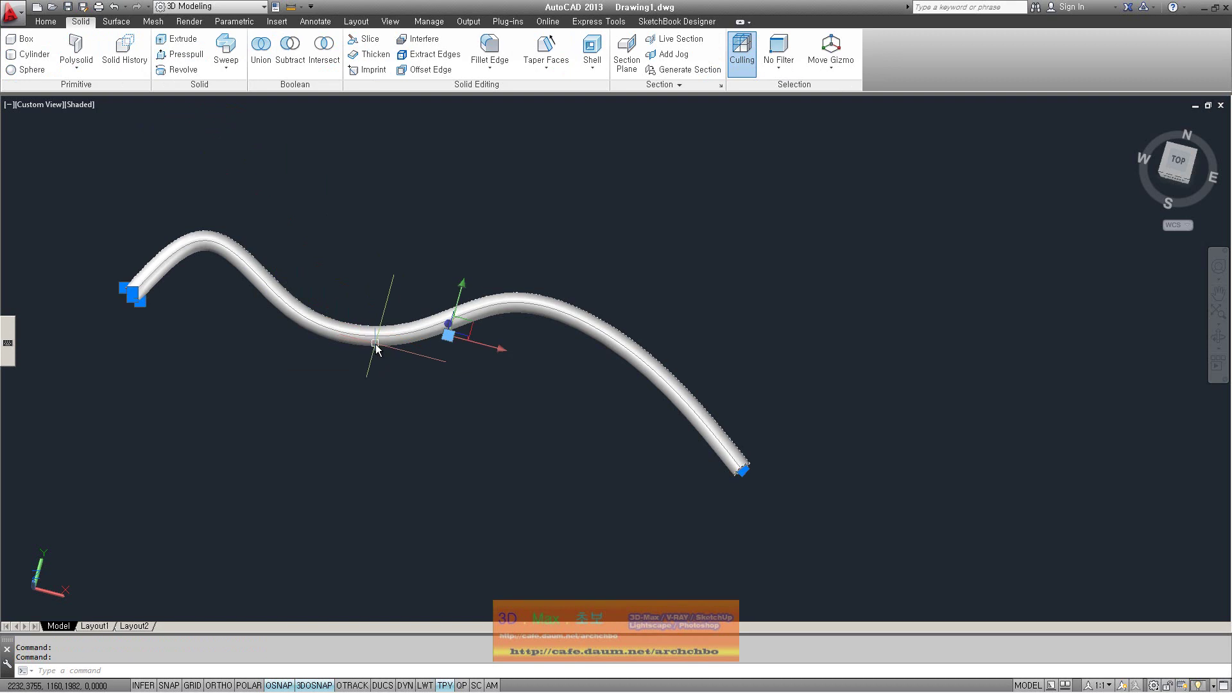
key(Delete)
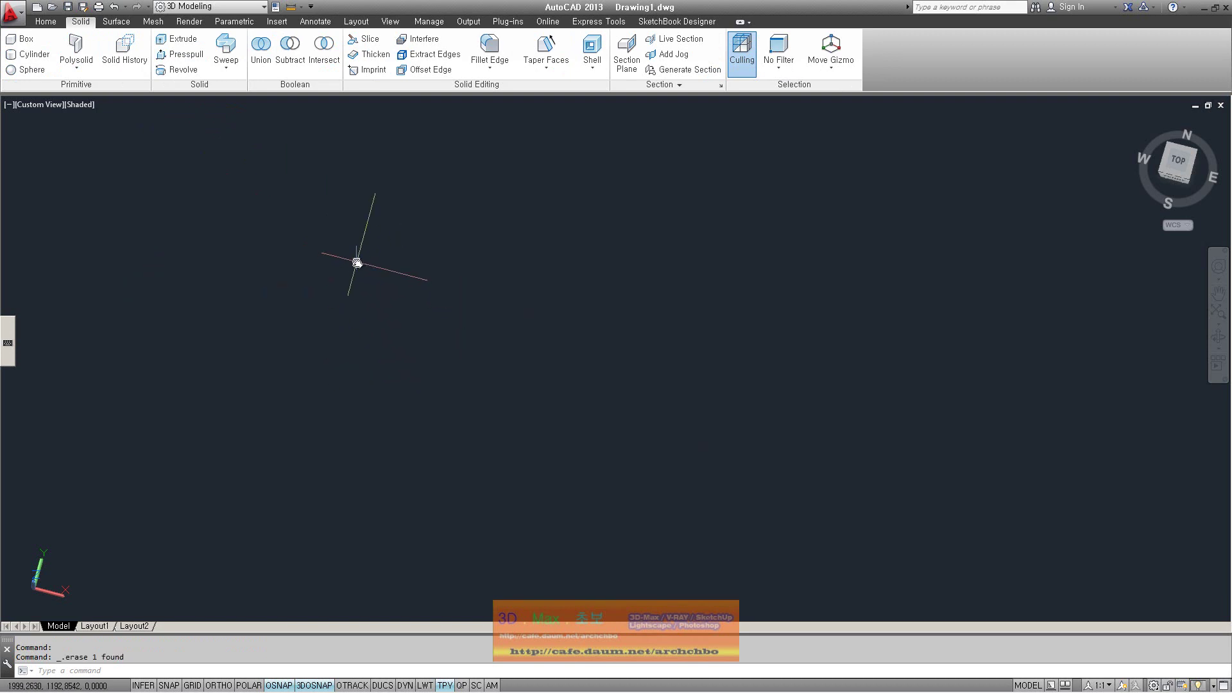
Switch to the Top view and draw a circle.
click(49, 22)
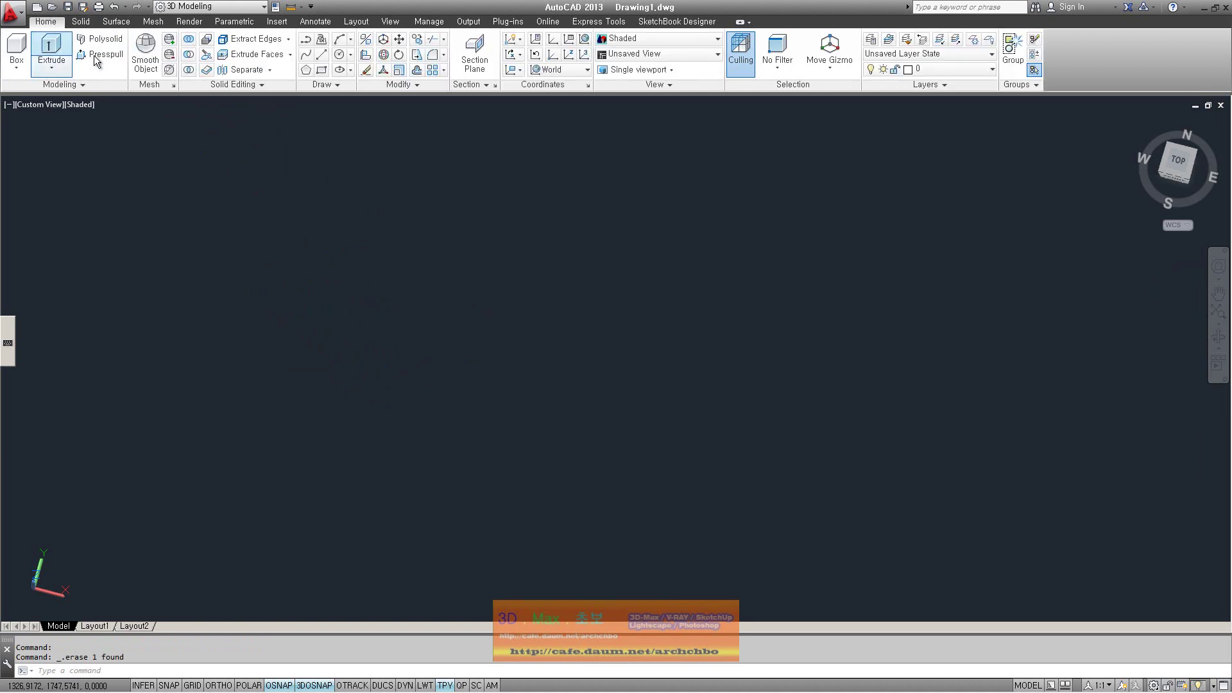
click(340, 58)
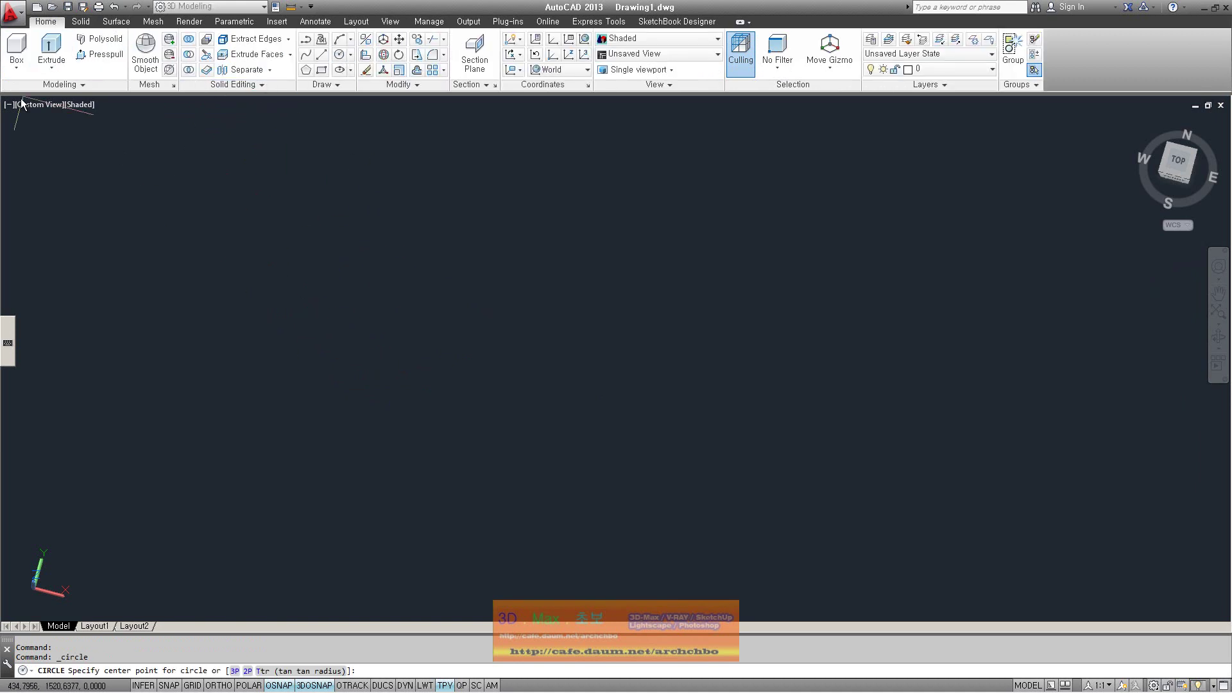
key(Escape)
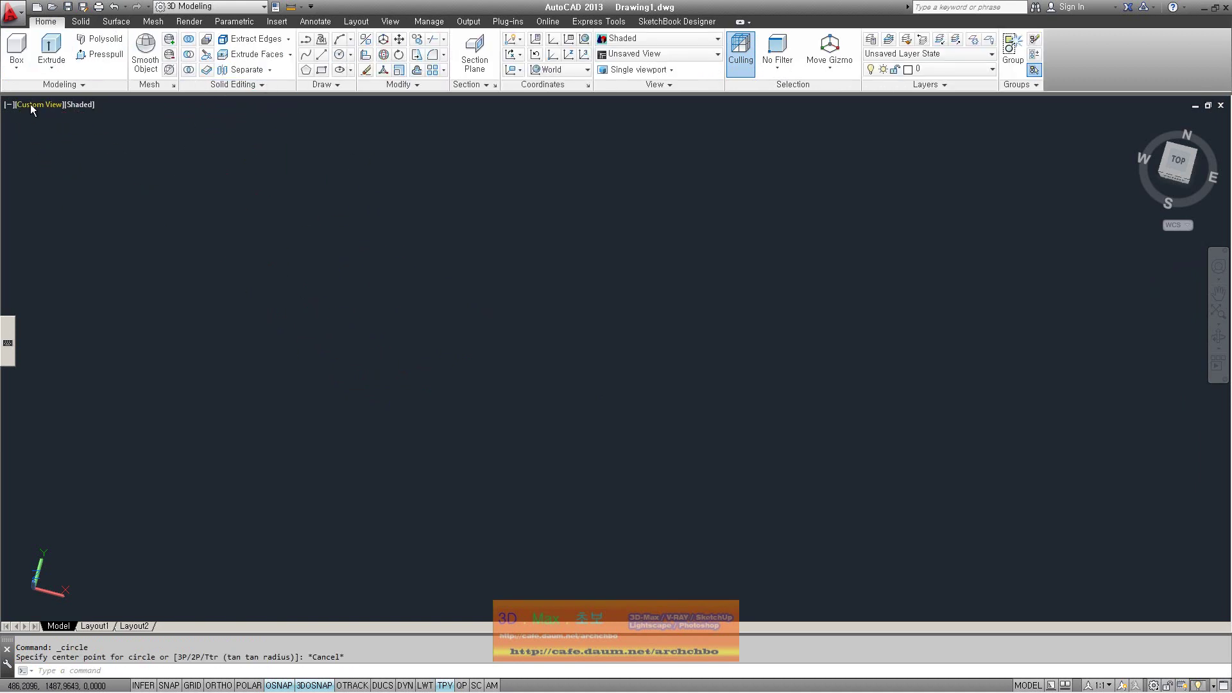
click(29, 104)
click(50, 135)
key(Return)
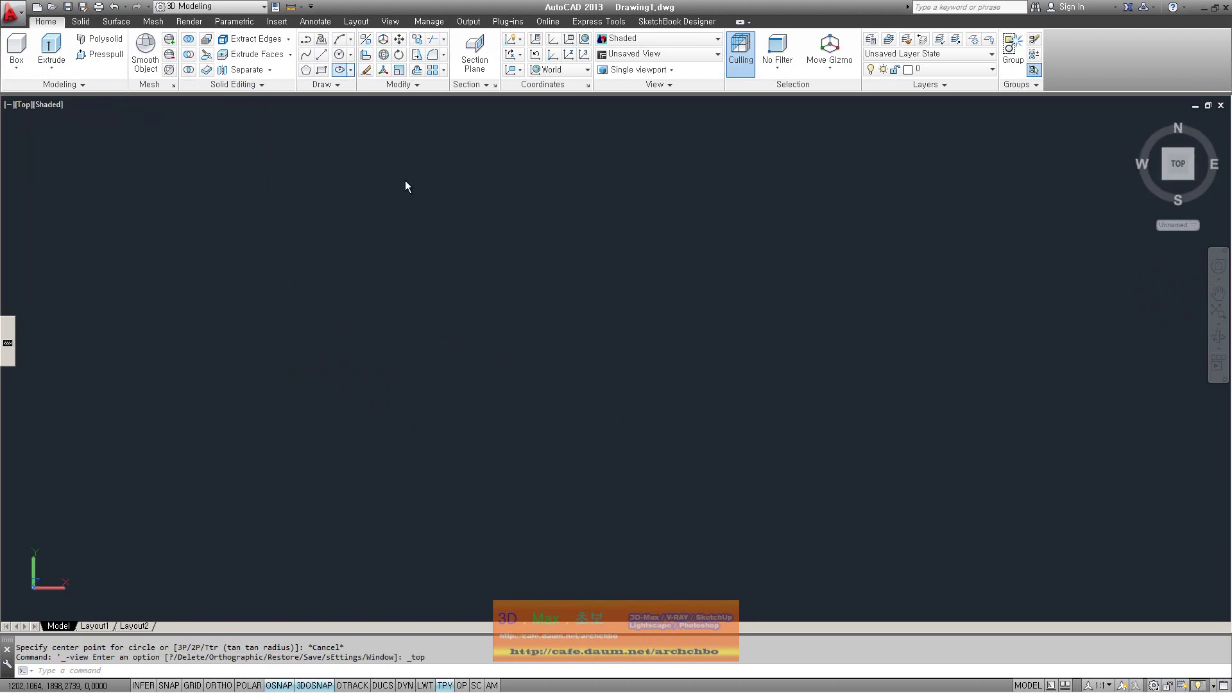
click(403, 362)
click(409, 420)
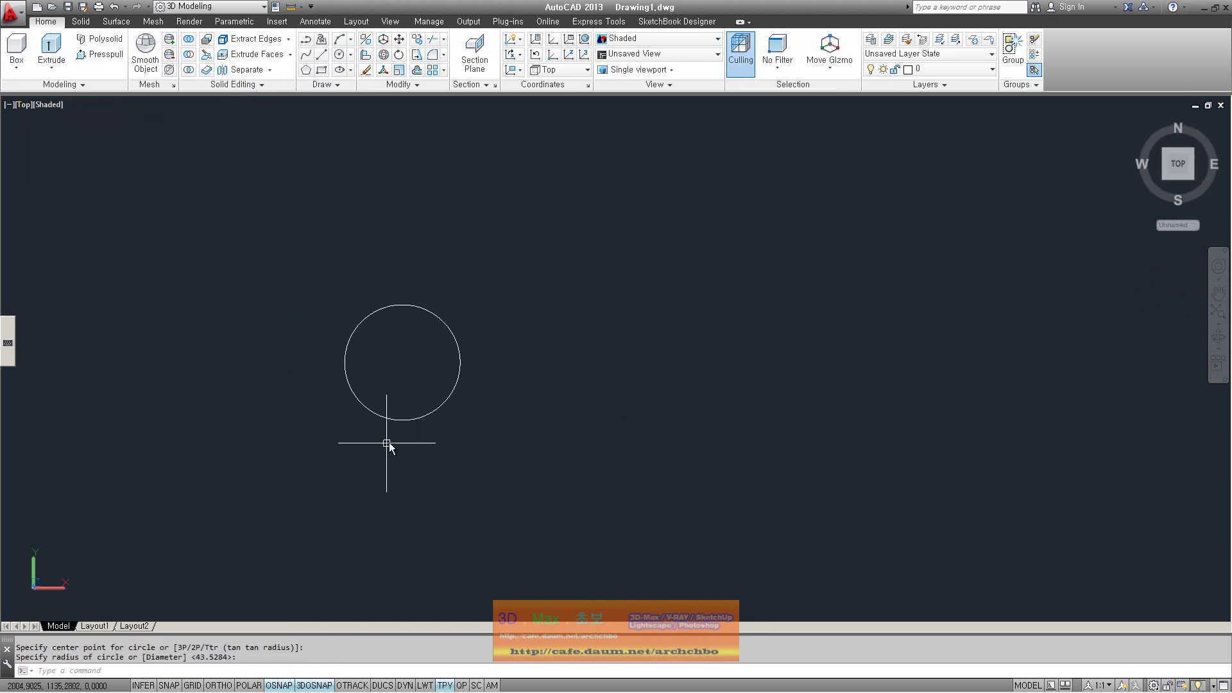
Draw a vertical line through the circle's centre with Ortho on.
click(321, 54)
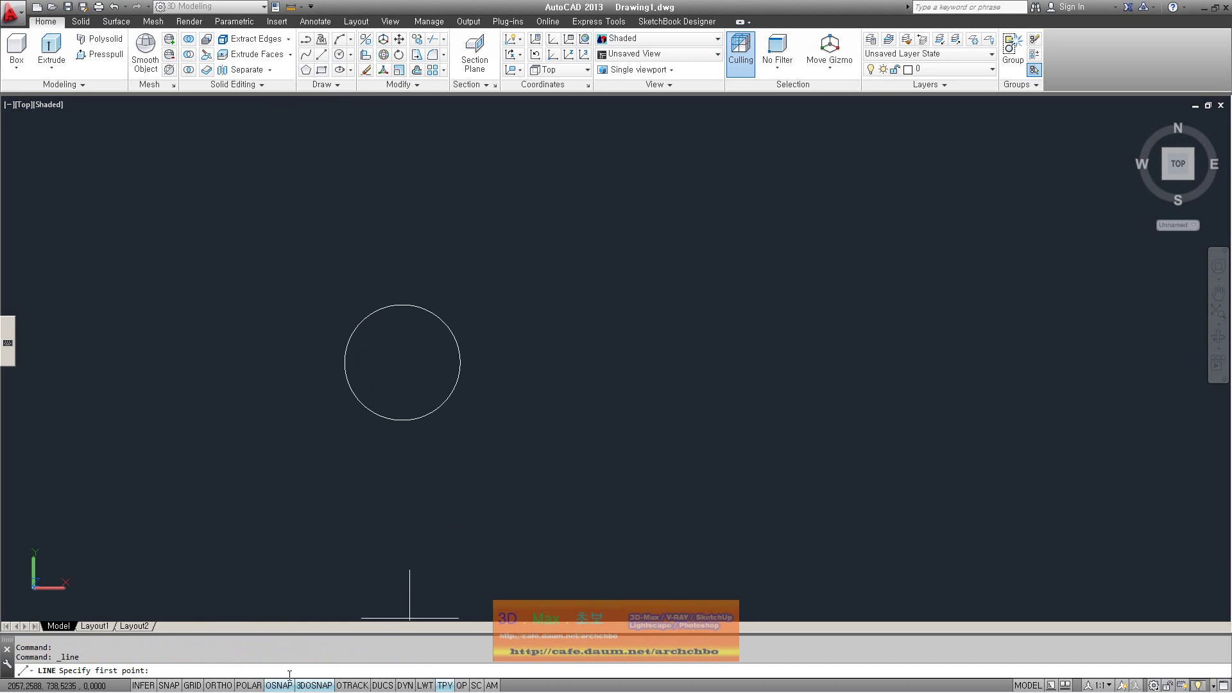
click(219, 686)
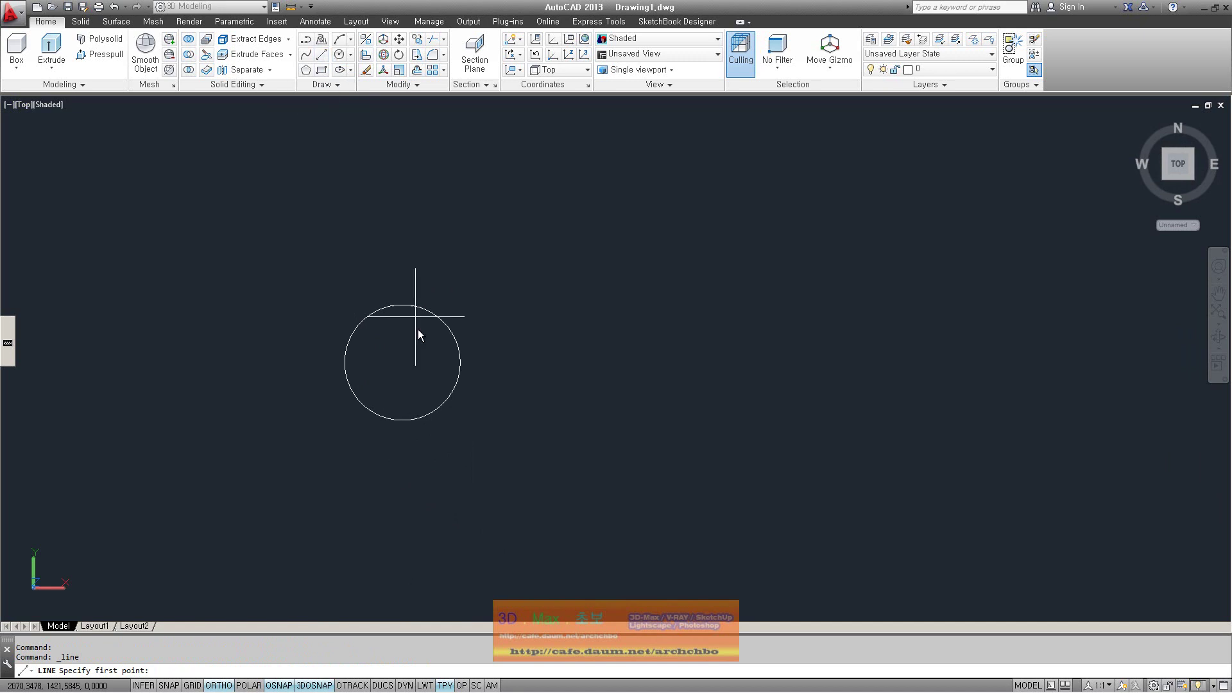
click(402, 289)
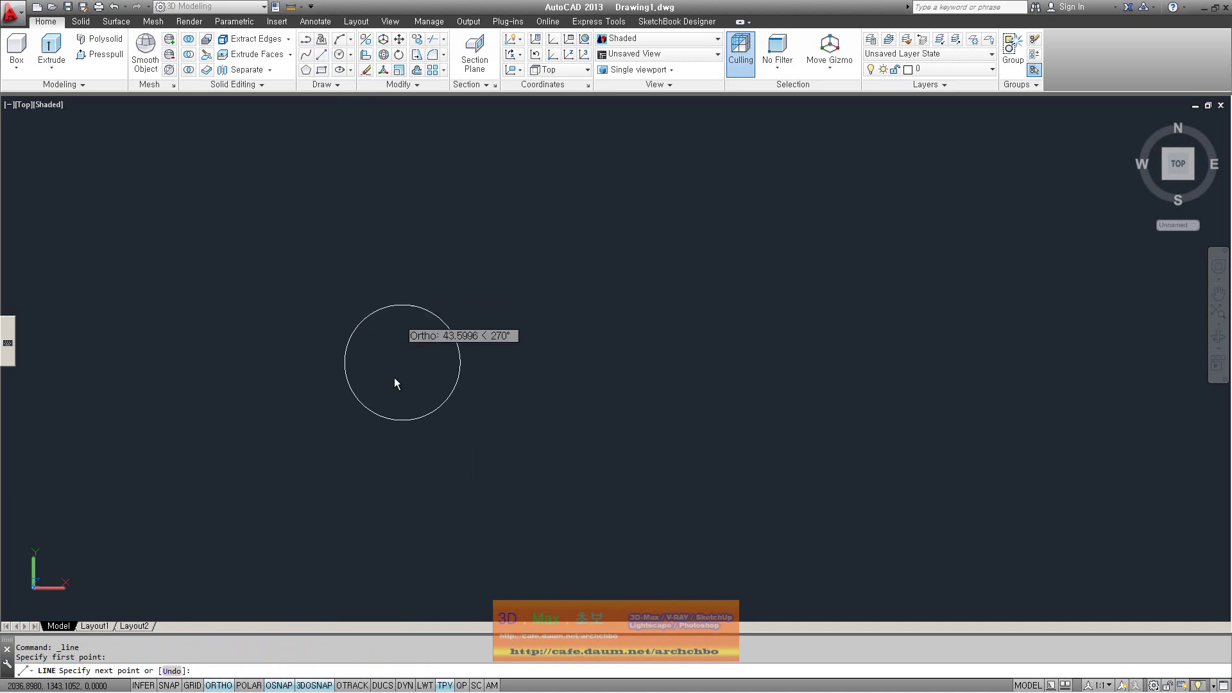
click(402, 455)
key(Return)
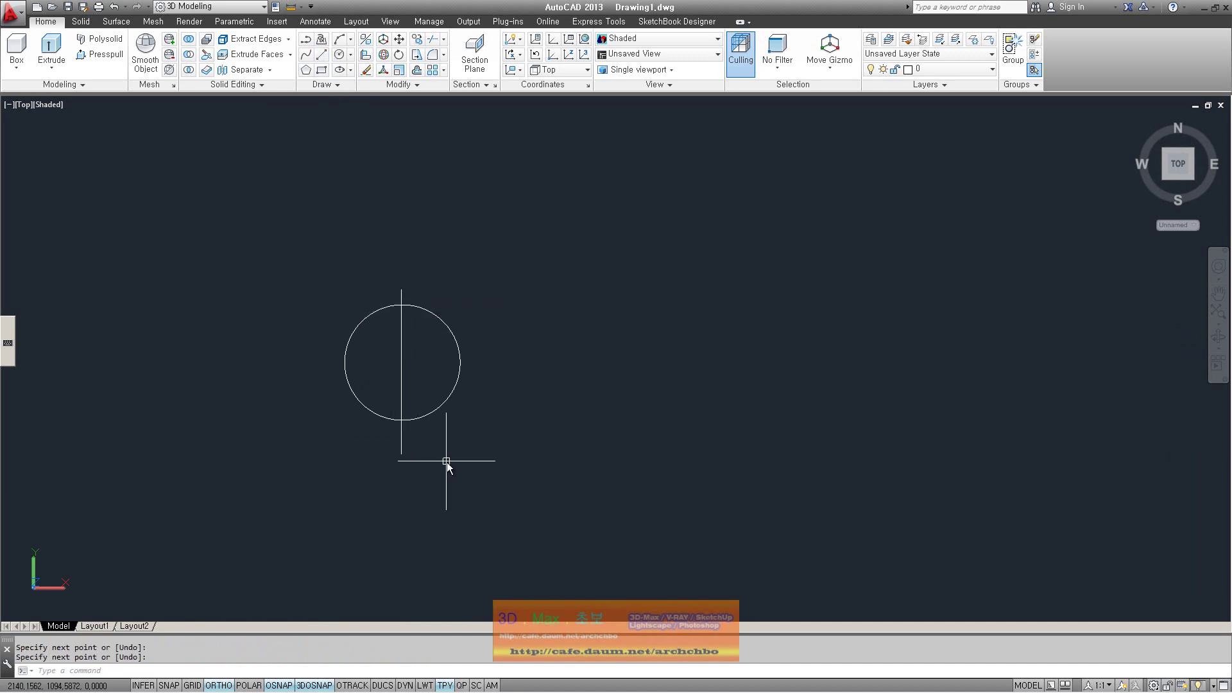
Trim away the circle's left half using the line as cutting edge.
text(tr)
key(Return)
click(481, 454)
click(317, 268)
key(Return)
Erase the vertical line and orbit to a tilted 3D view of the arc.
click(361, 401)
key(Return)
click(402, 439)
key(Delete)
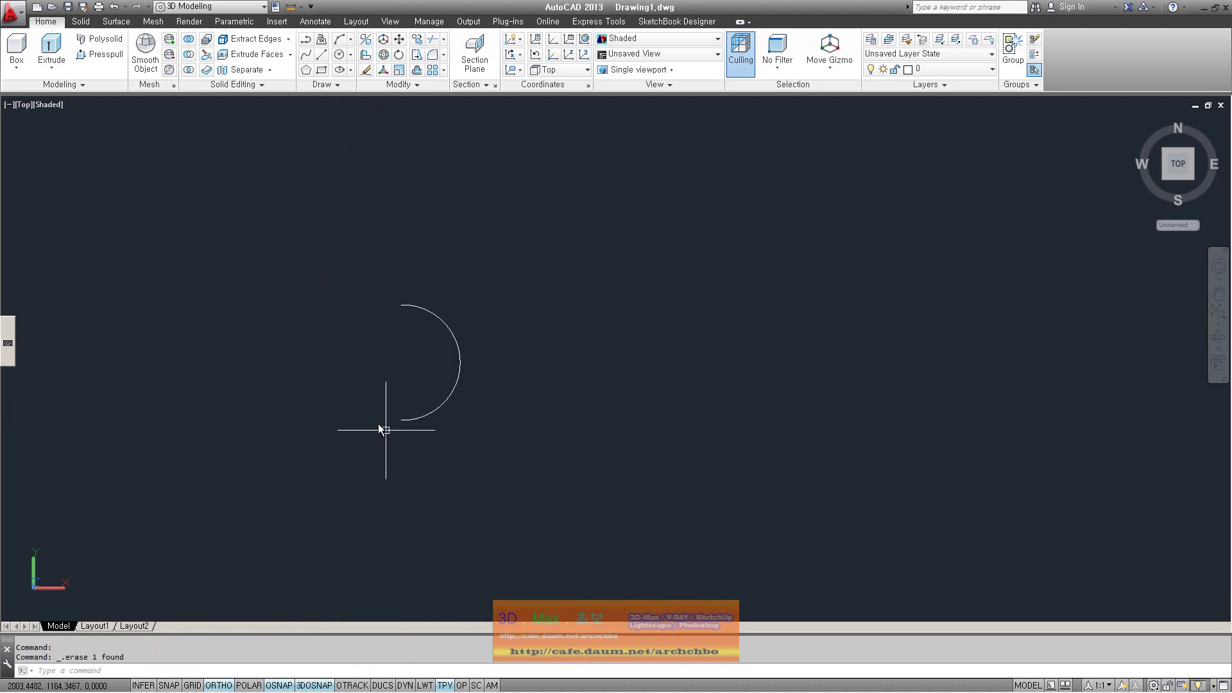
shift+middle_drag(394, 456, 415, 338)
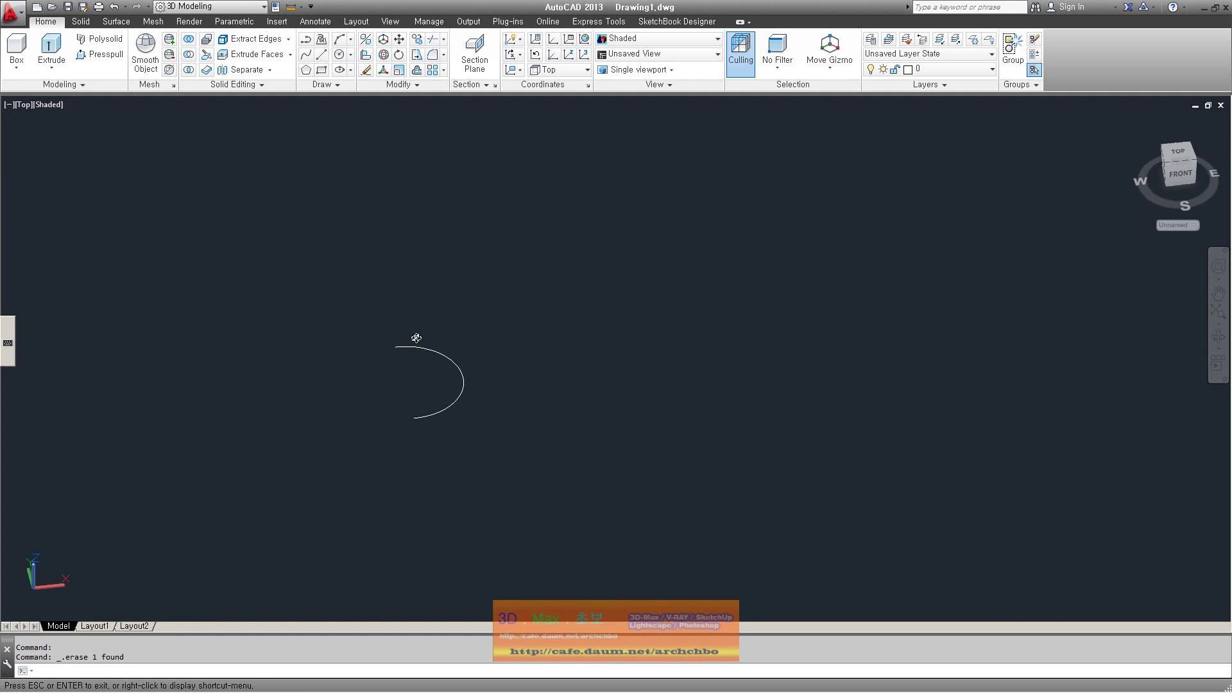
click(441, 413)
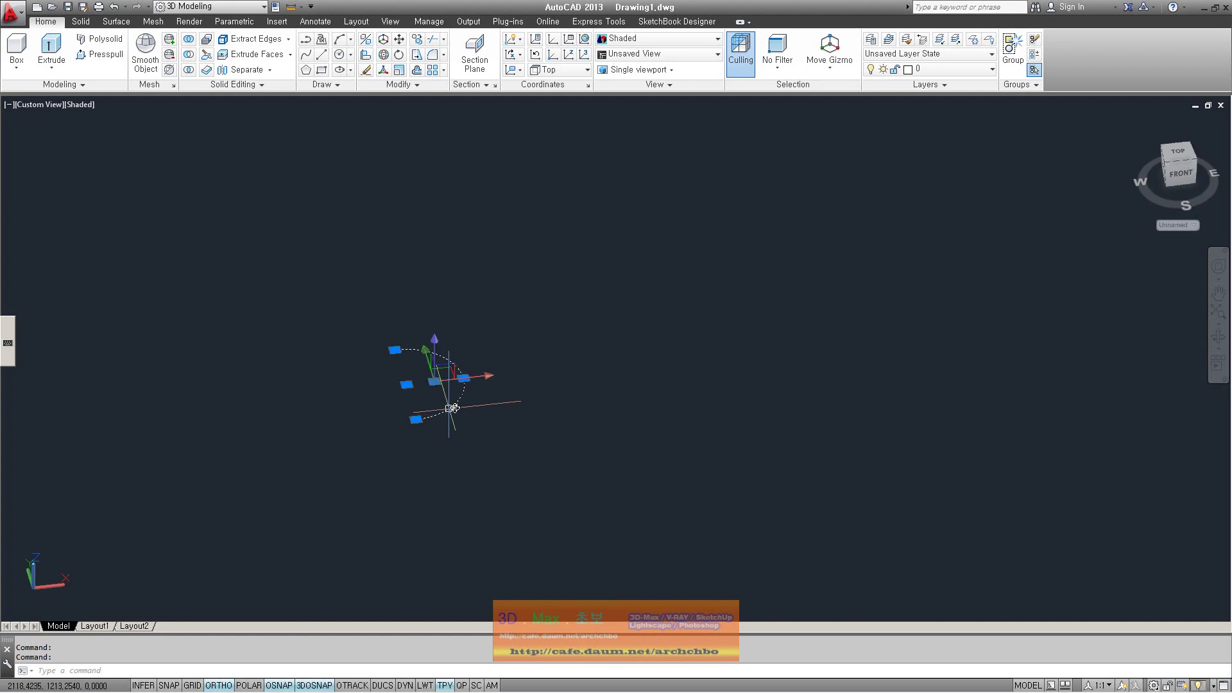
Copy the semicircular arc straight up above the original.
click(422, 41)
click(464, 383)
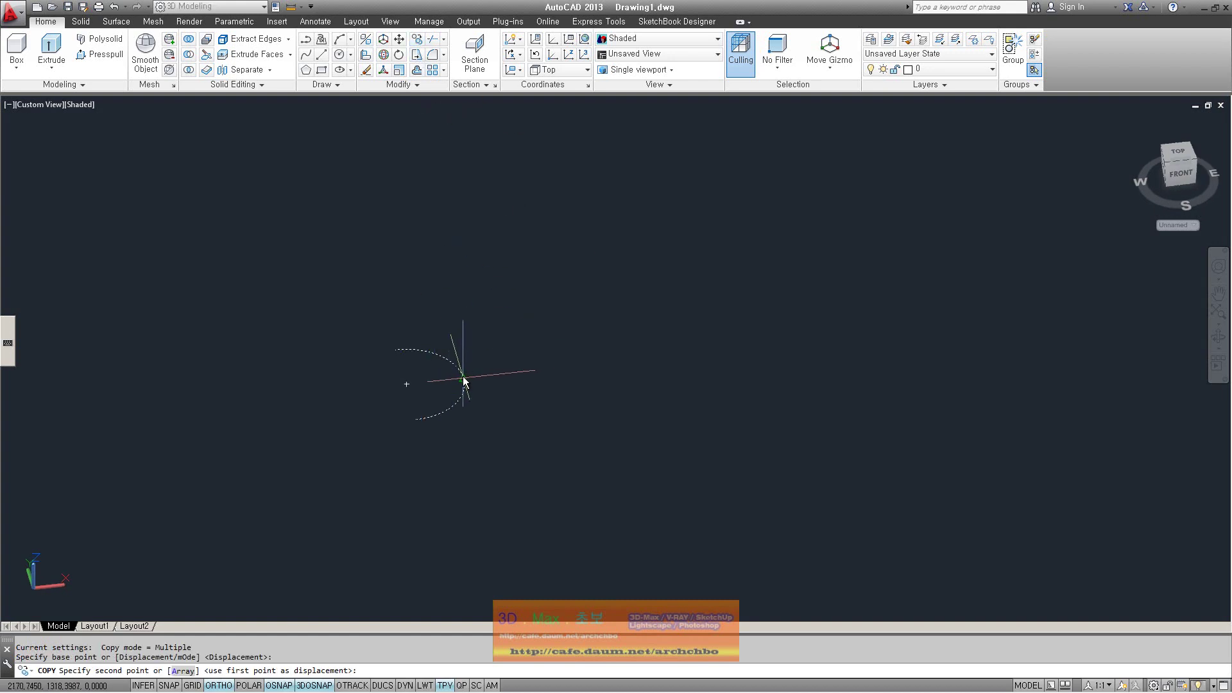
click(467, 279)
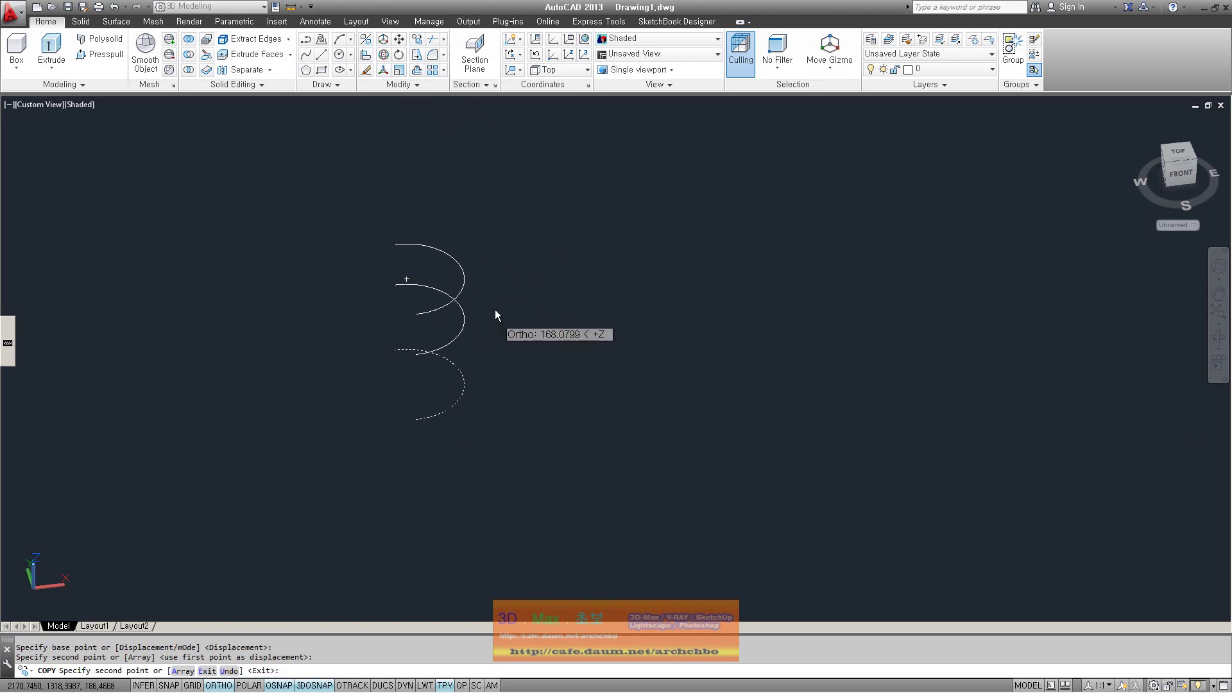
key(Escape)
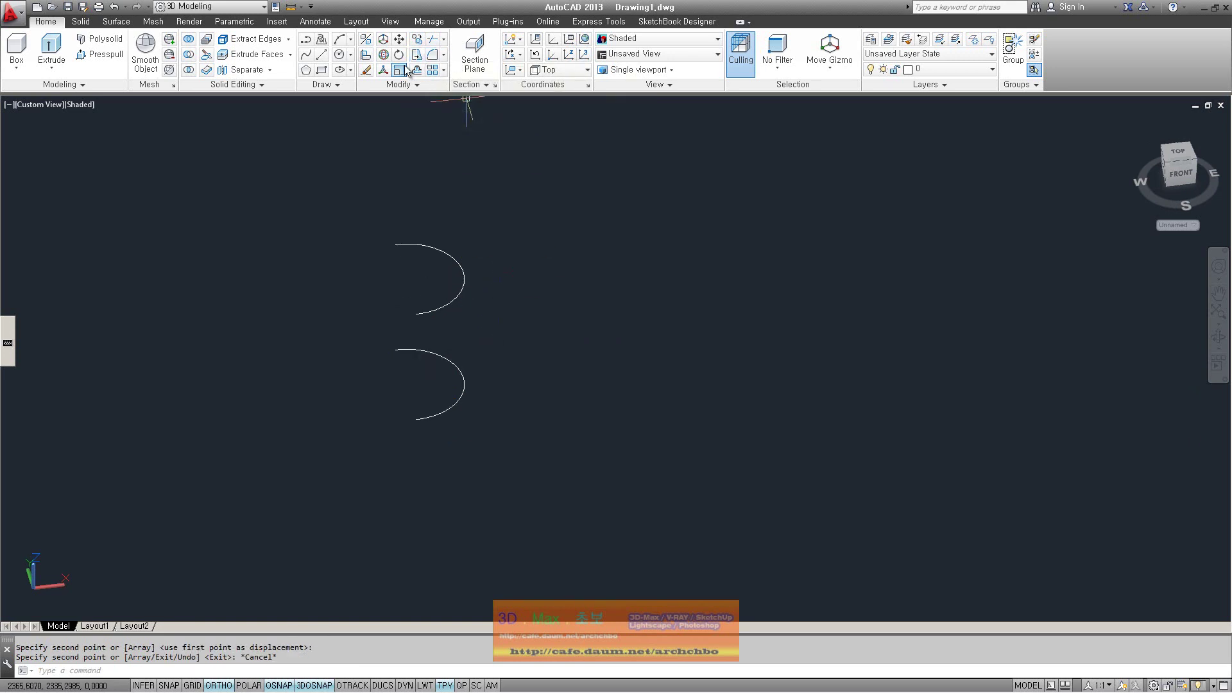
Scale the upper arc copy by 0.5 to half size.
click(403, 72)
click(456, 301)
key(Return)
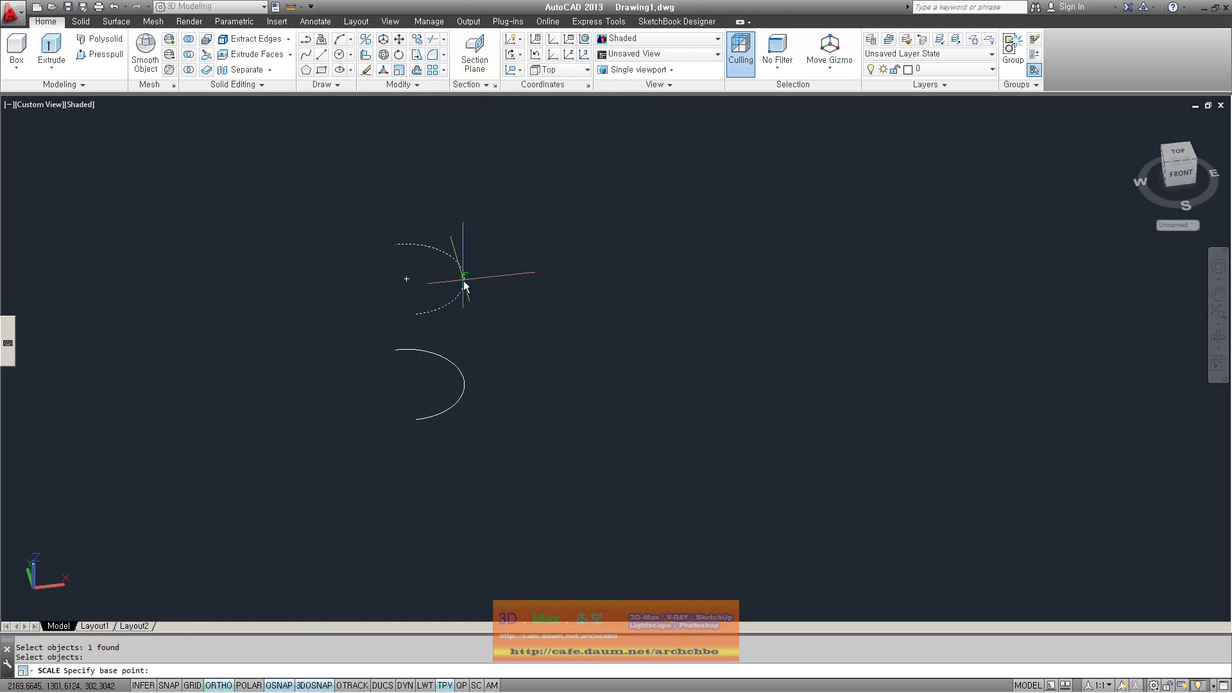
click(464, 279)
text(.5)
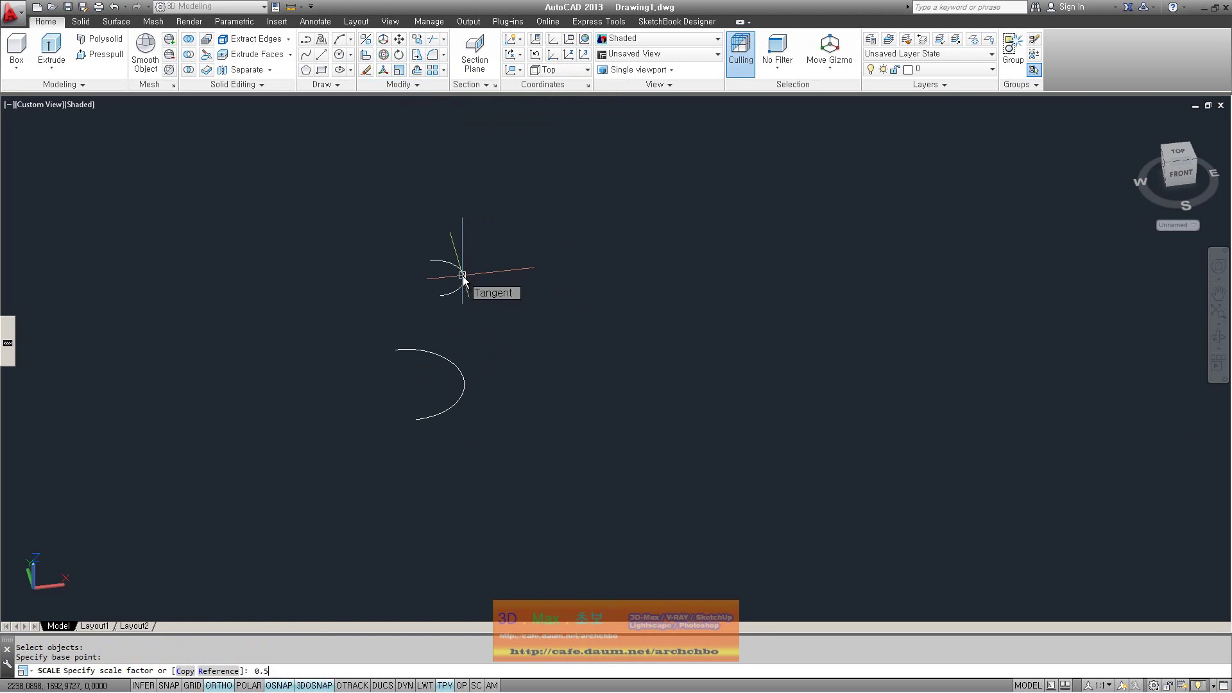
key(Return)
Copy the half-size arc higher again and pan so all three arcs show.
click(417, 42)
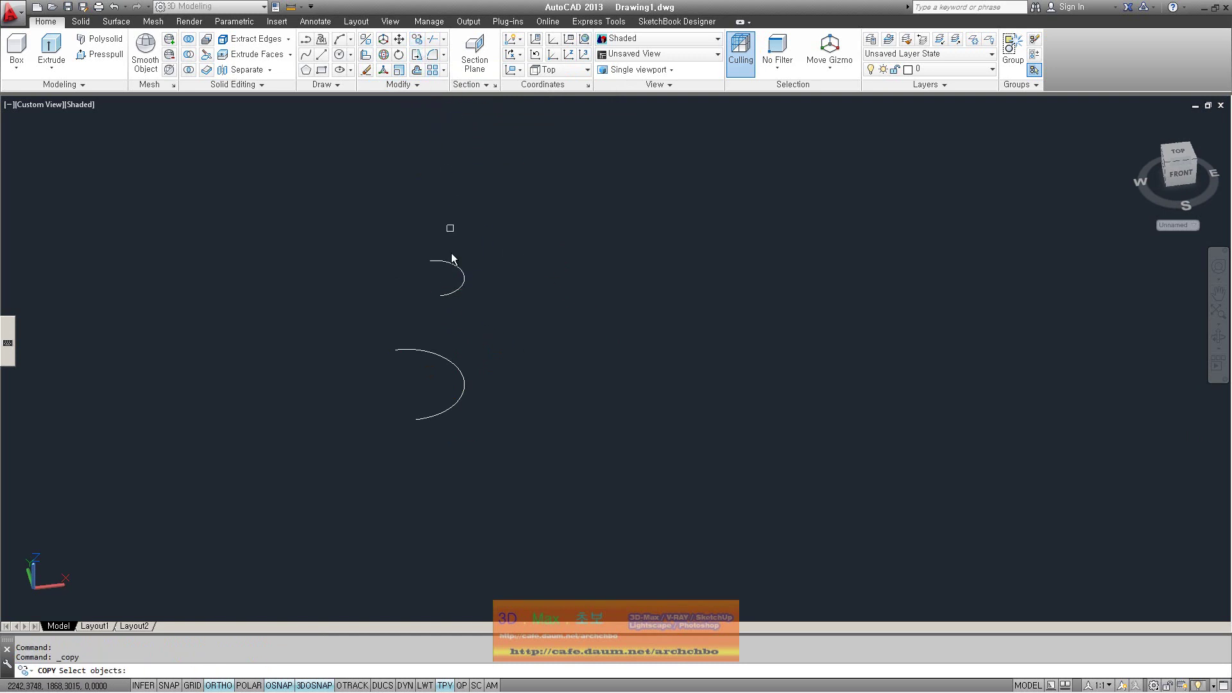
click(460, 281)
key(Return)
click(463, 277)
click(466, 168)
key(Return)
middle_drag(468, 165, 484, 218)
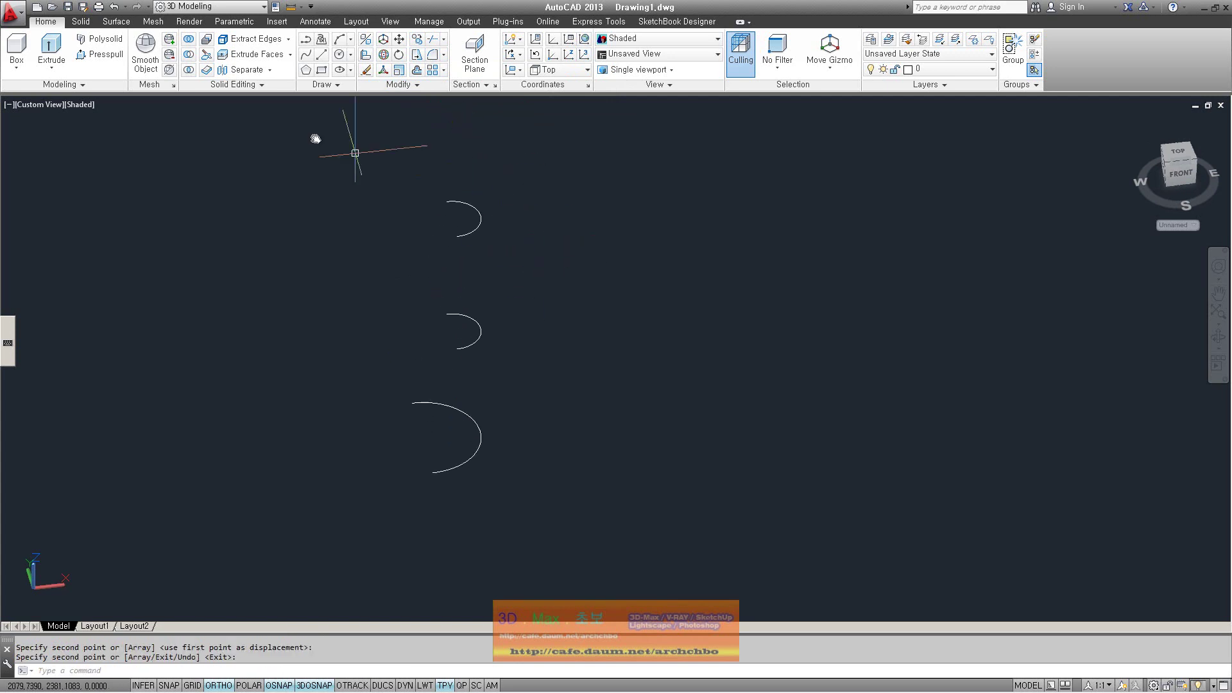
click(81, 21)
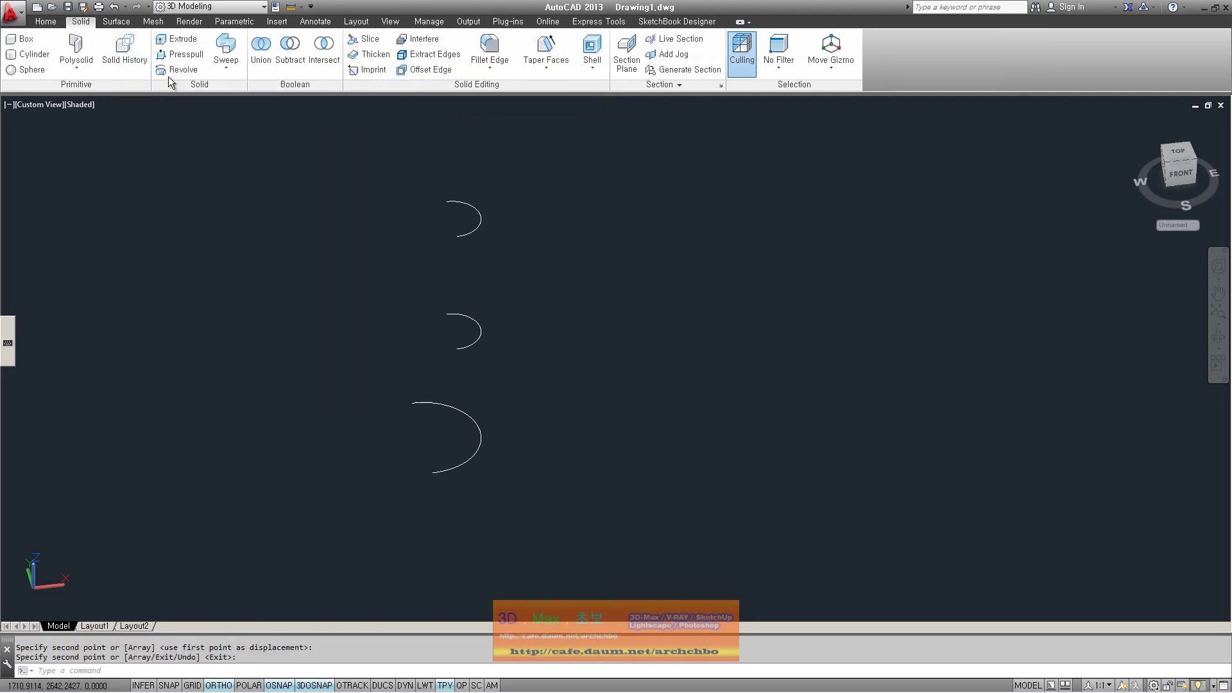
Loft through the bottom, middle and top arcs, then orbit to view the tapering surface.
click(229, 70)
click(234, 116)
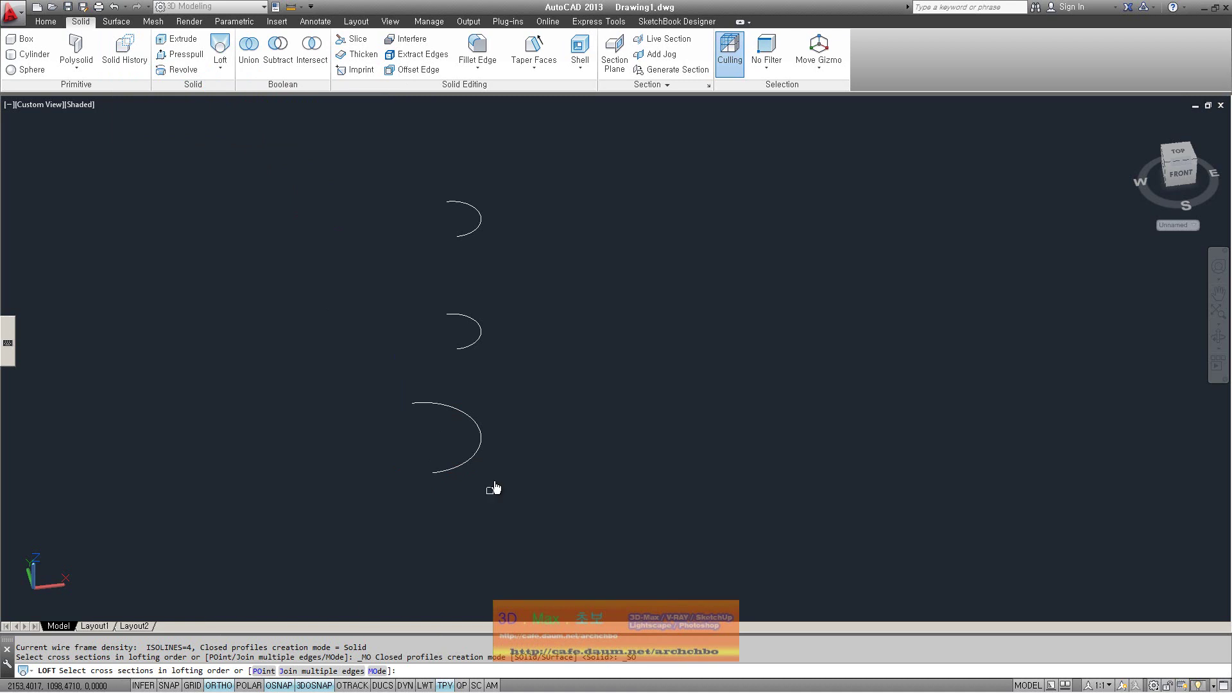
click(462, 466)
click(482, 335)
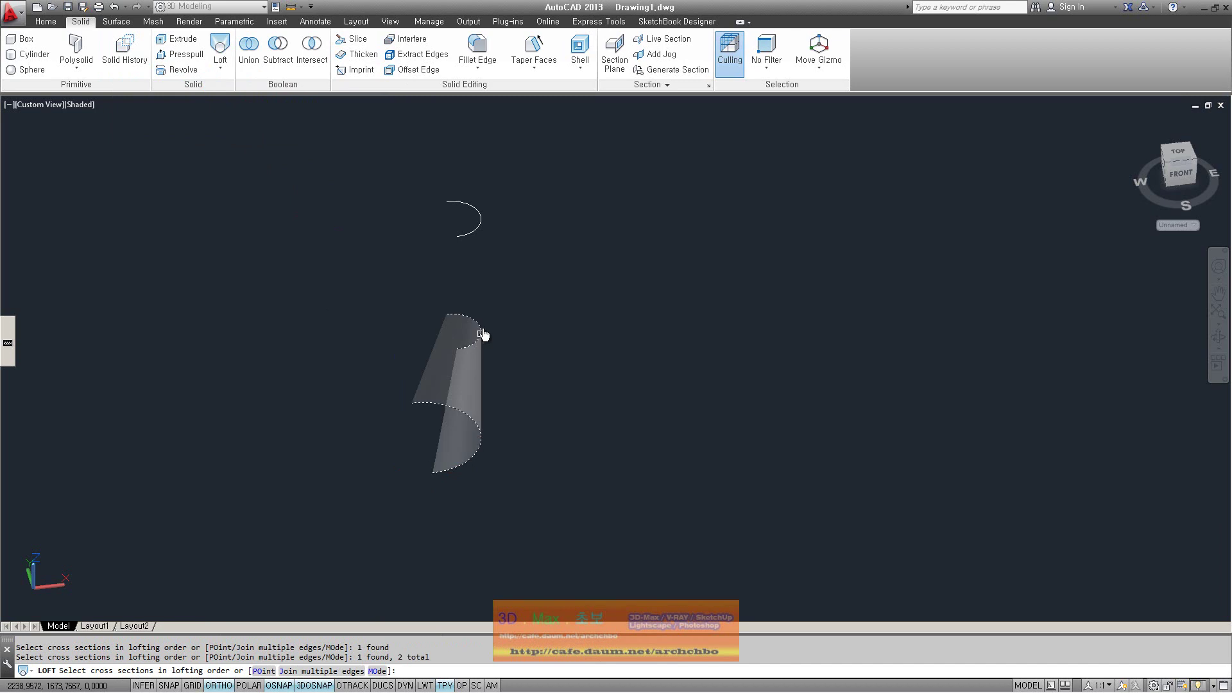
click(470, 231)
key(Return)
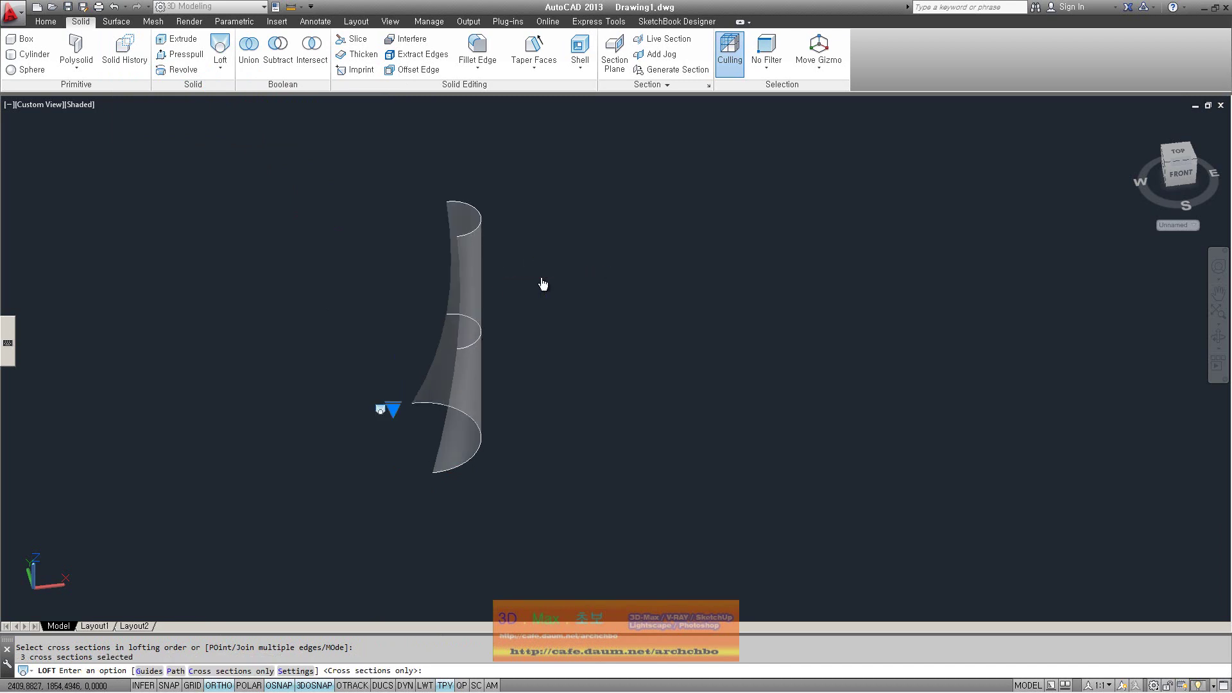
shift+middle_drag(595, 363, 698, 363)
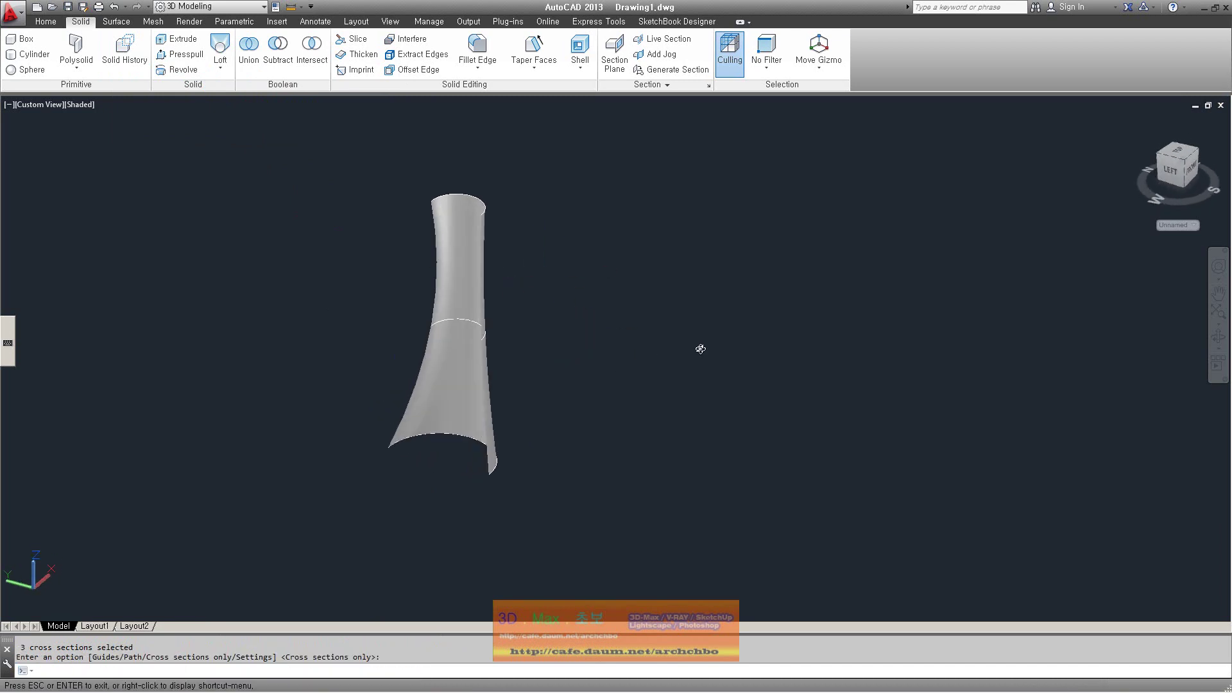
key(Return)
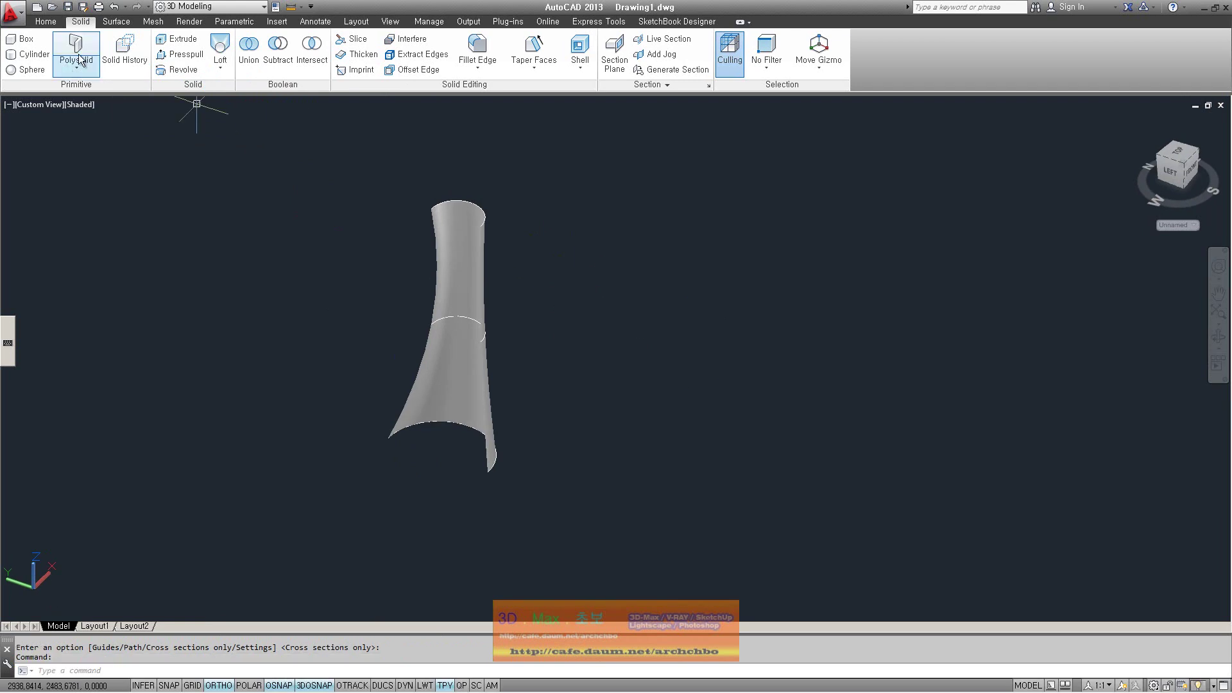
Orbit briefly, then switch to the Top plan view and zoom in.
mouse_move(525, 325)
shift+middle_down()
mouse_move(499, 350)
mouse_move(366, 341)
shift+middle_up()
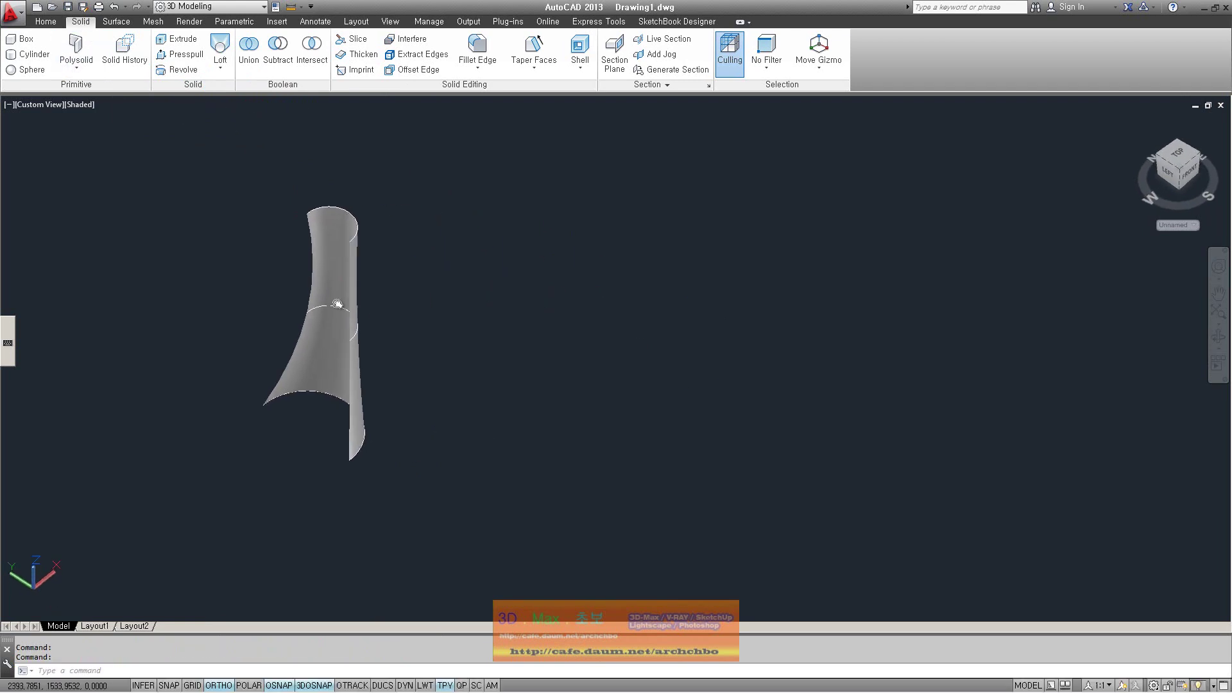
click(46, 107)
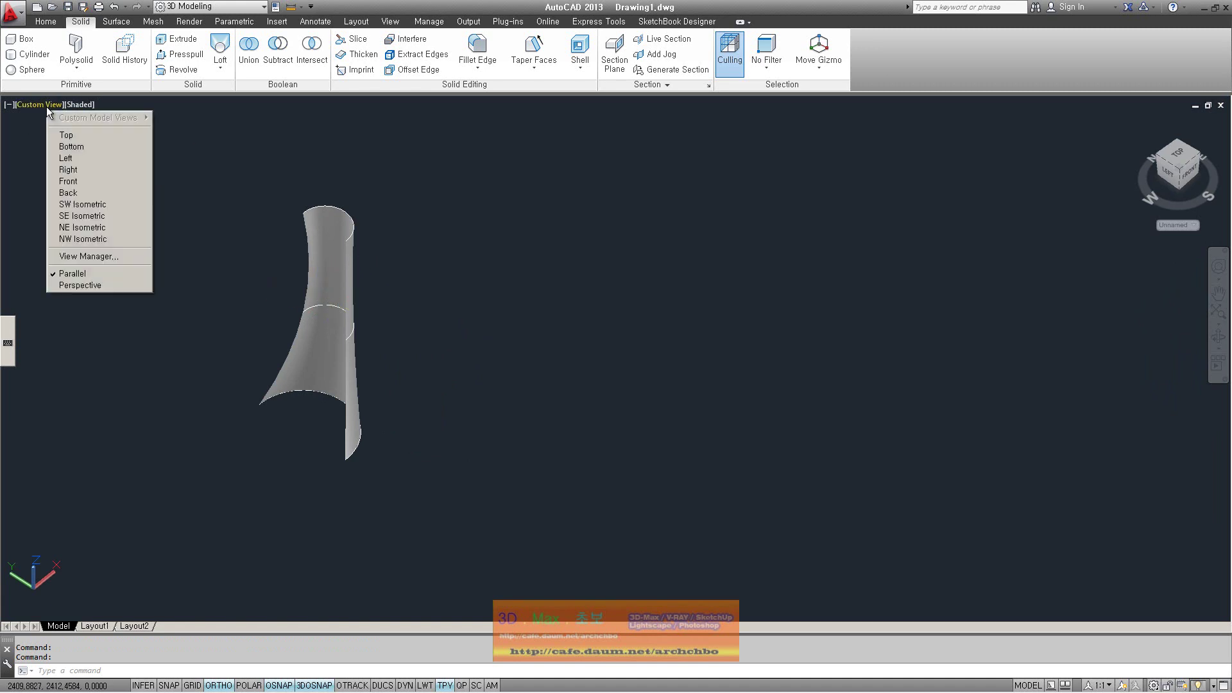
click(84, 128)
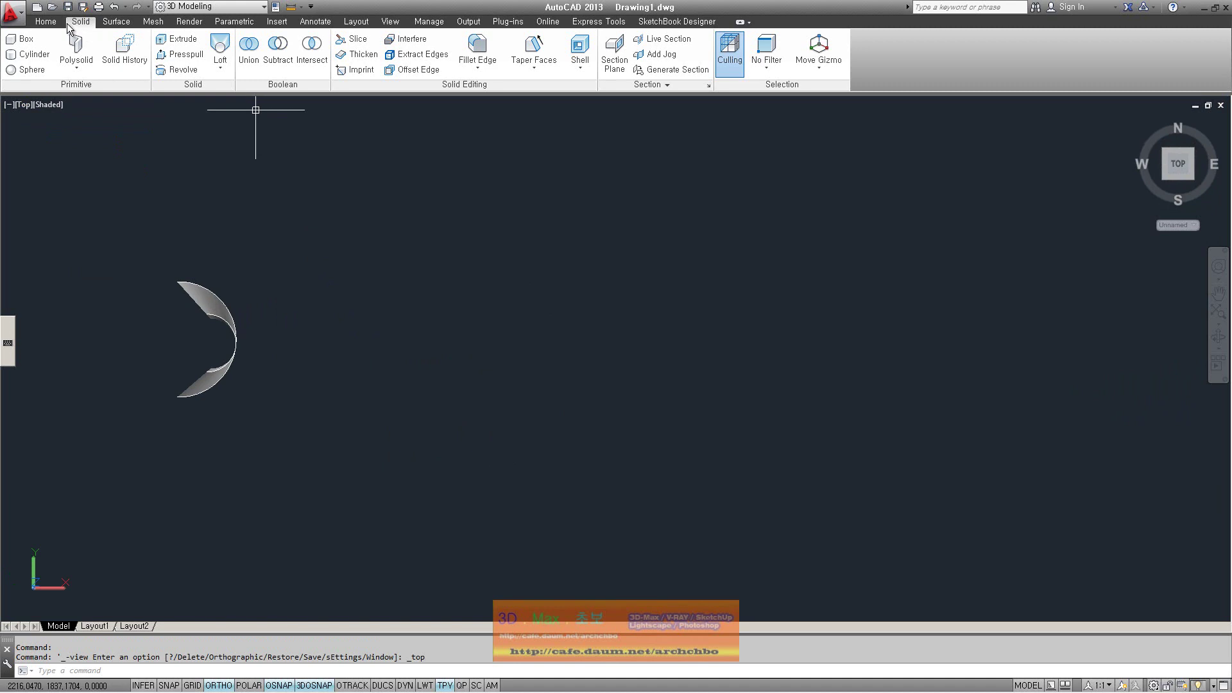
scroll(68, 24, up, 1)
Draw a wavy spline with alternating peaks and troughs beside the lofted shell.
click(310, 60)
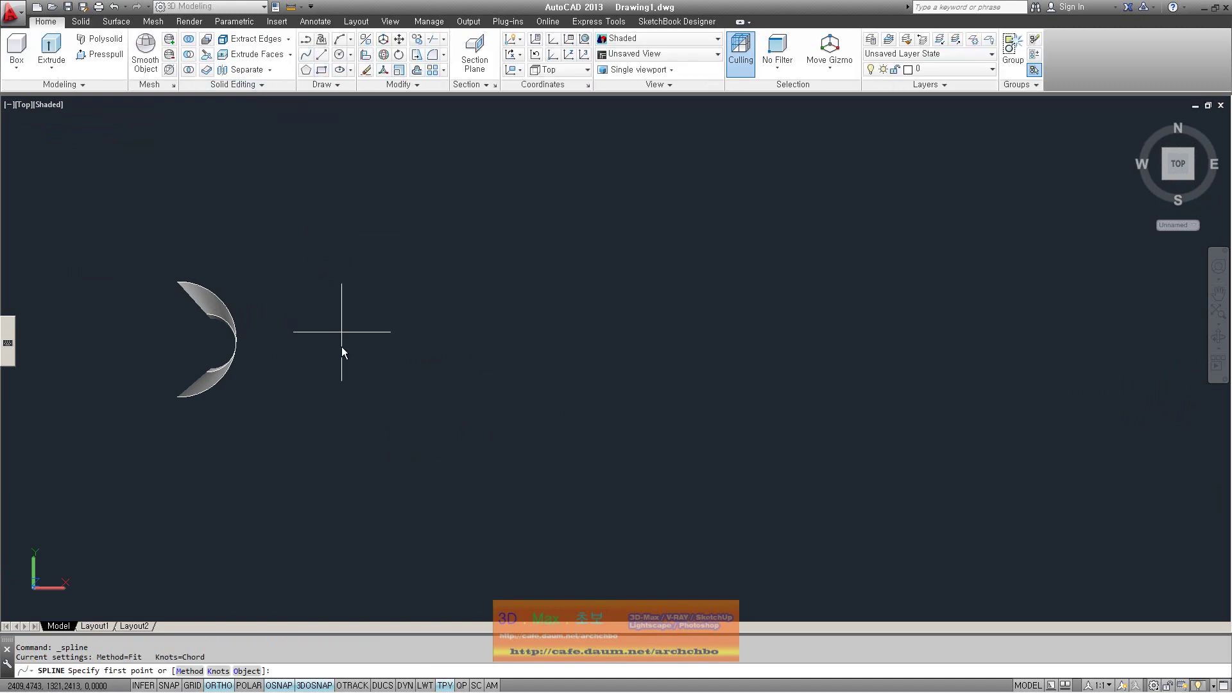
click(318, 350)
click(332, 329)
click(358, 347)
click(393, 330)
click(431, 349)
click(472, 329)
click(544, 334)
click(603, 352)
click(642, 331)
click(676, 352)
key(Return)
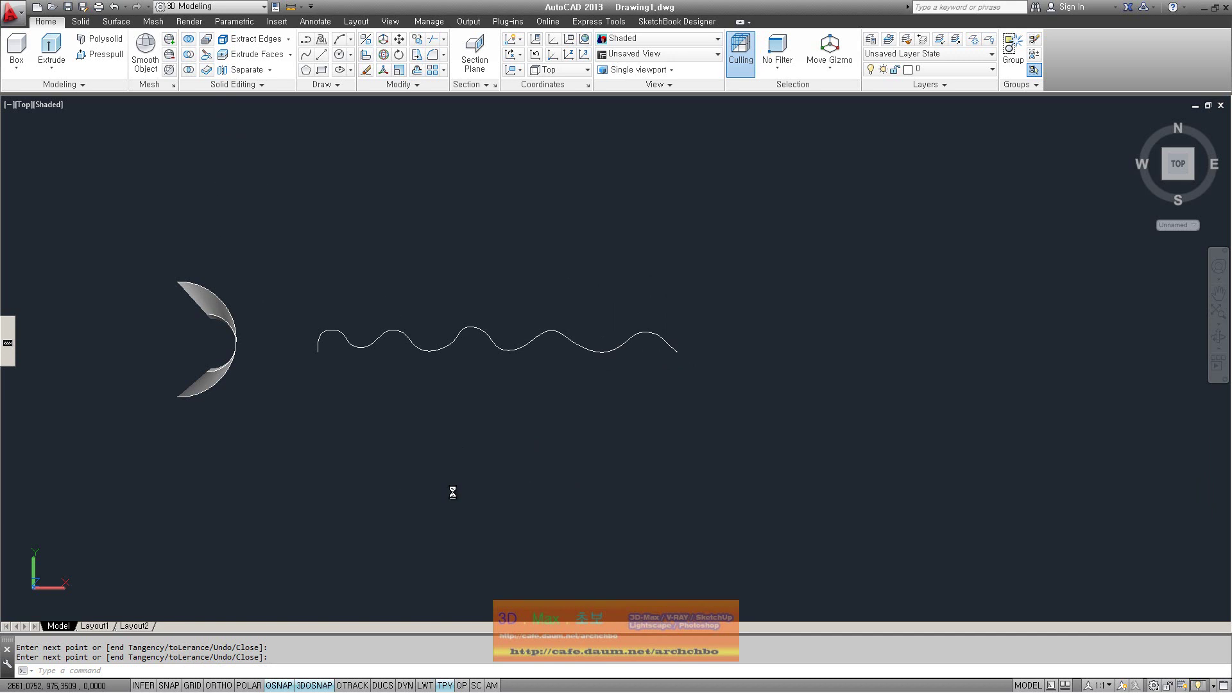
Draw a 1000-unit vertical line rising from the spline's end, adjusting the view.
click(319, 62)
shift+middle_drag(377, 459, 382, 528)
click(630, 459)
text(@0,0,1000)
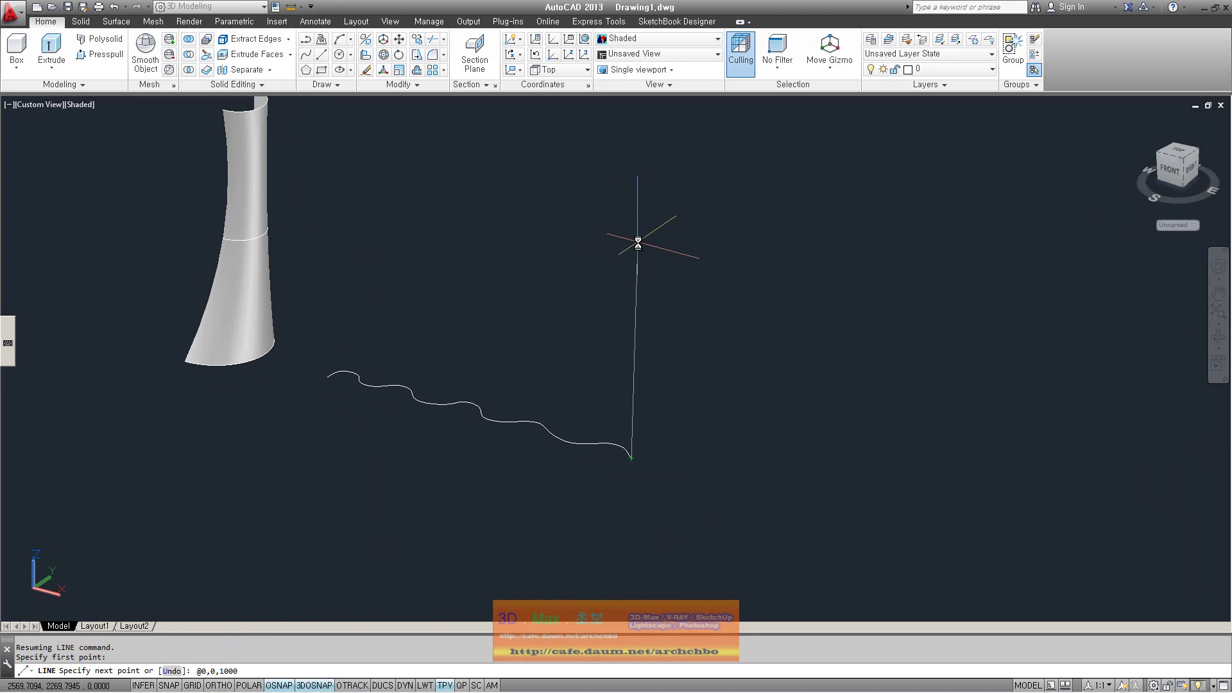
key(Return)
key(Return)
middle_drag(654, 312, 627, 389)
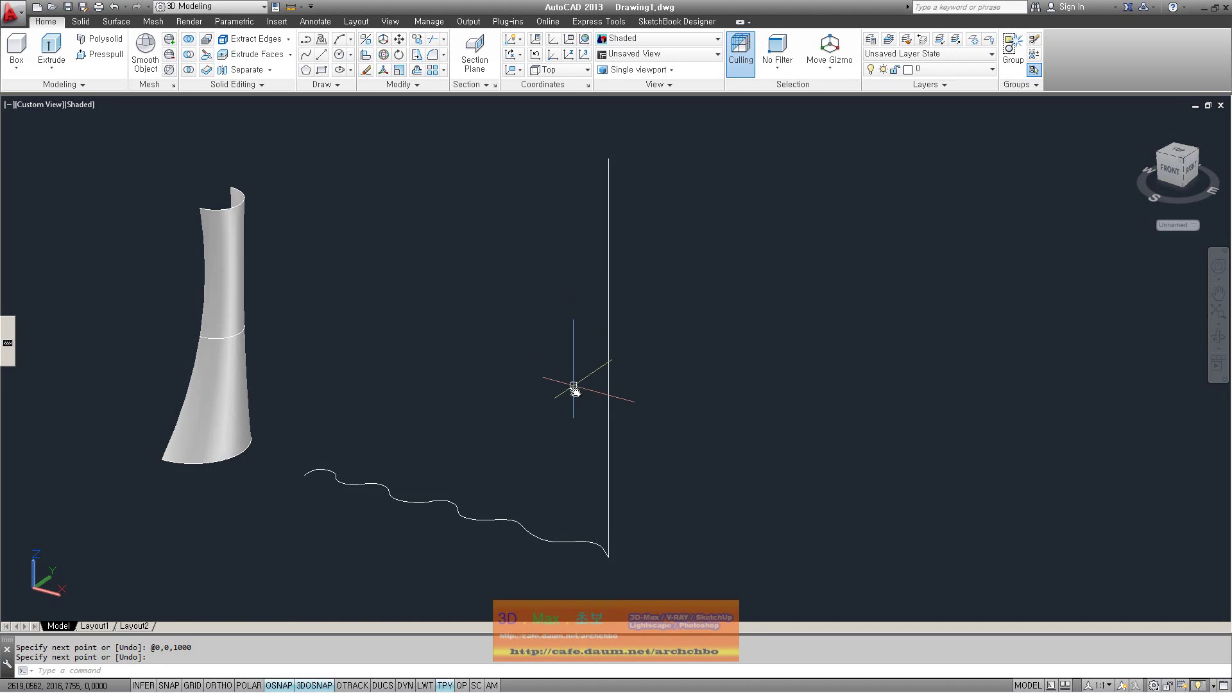
middle_drag(553, 418, 555, 405)
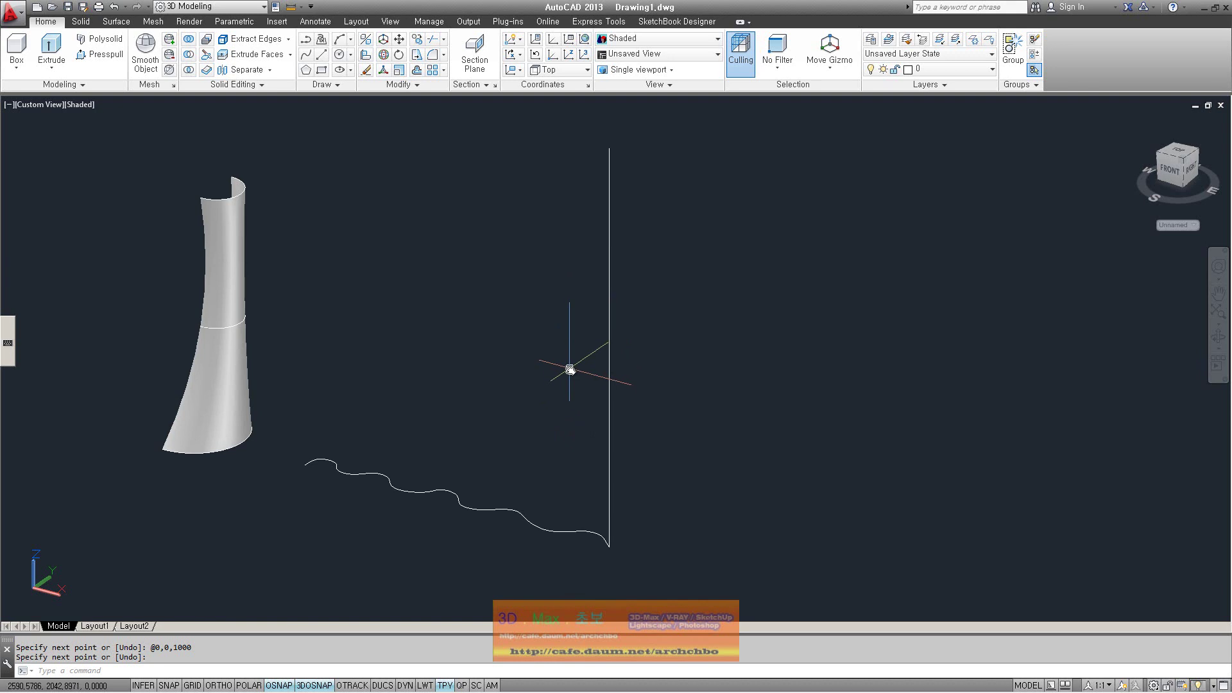
middle_drag(571, 377, 556, 323)
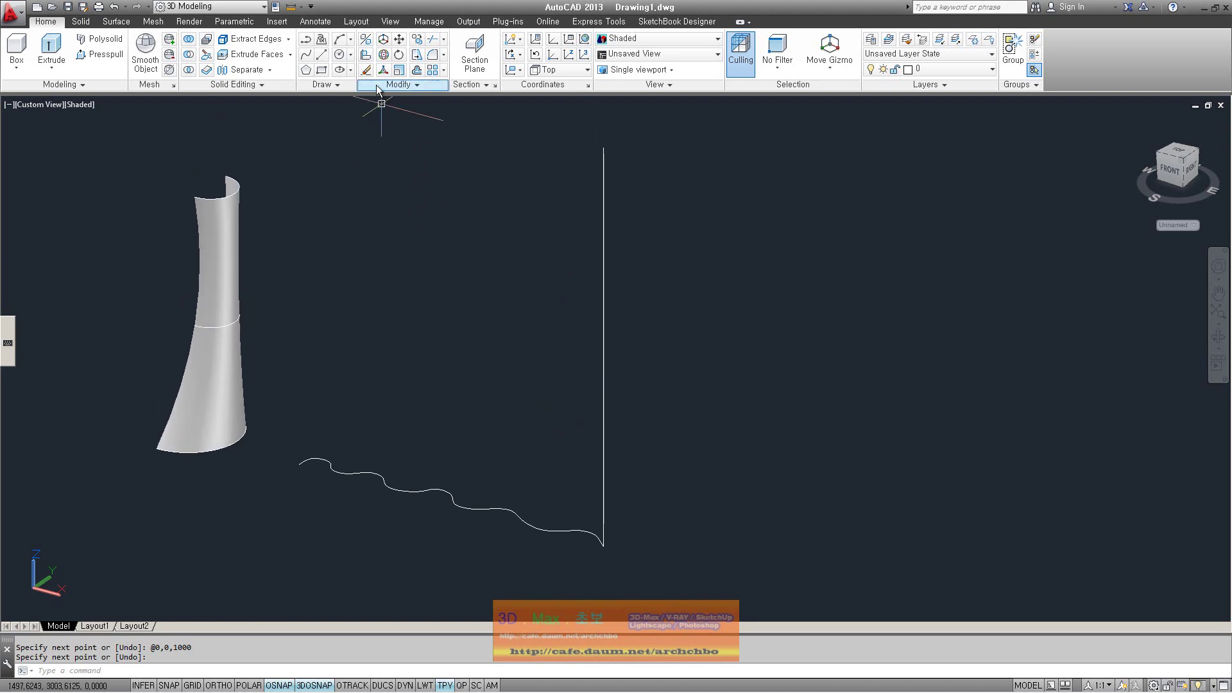
click(81, 22)
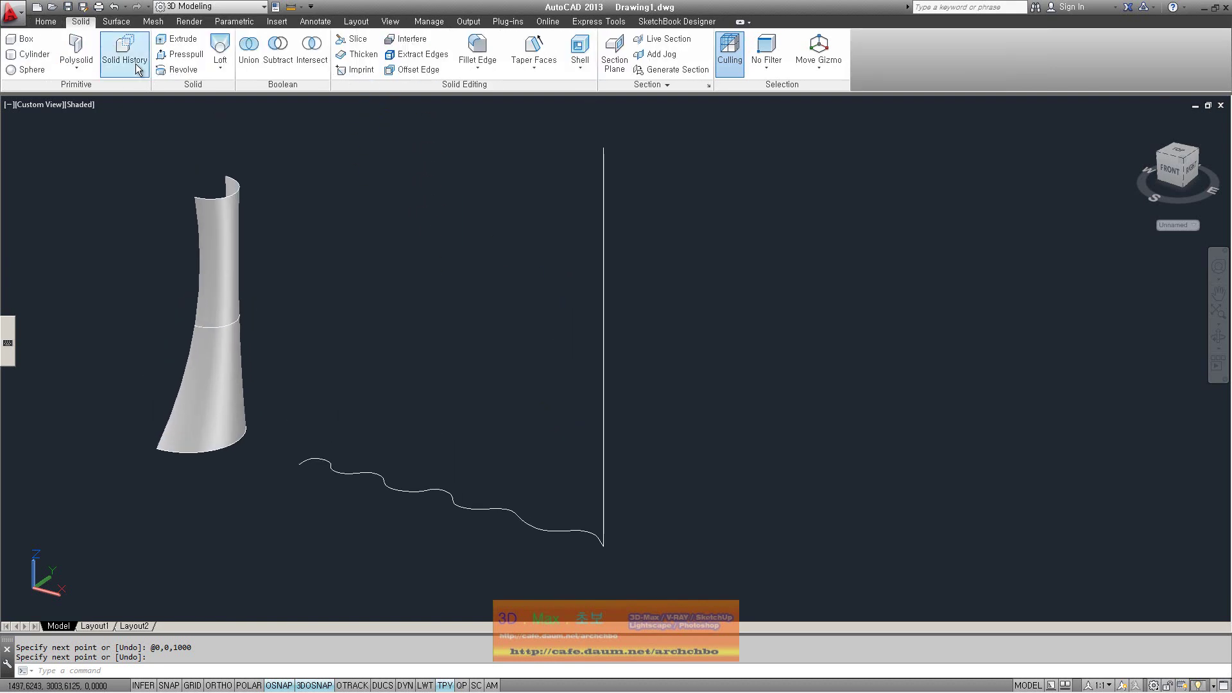
click(215, 71)
click(246, 105)
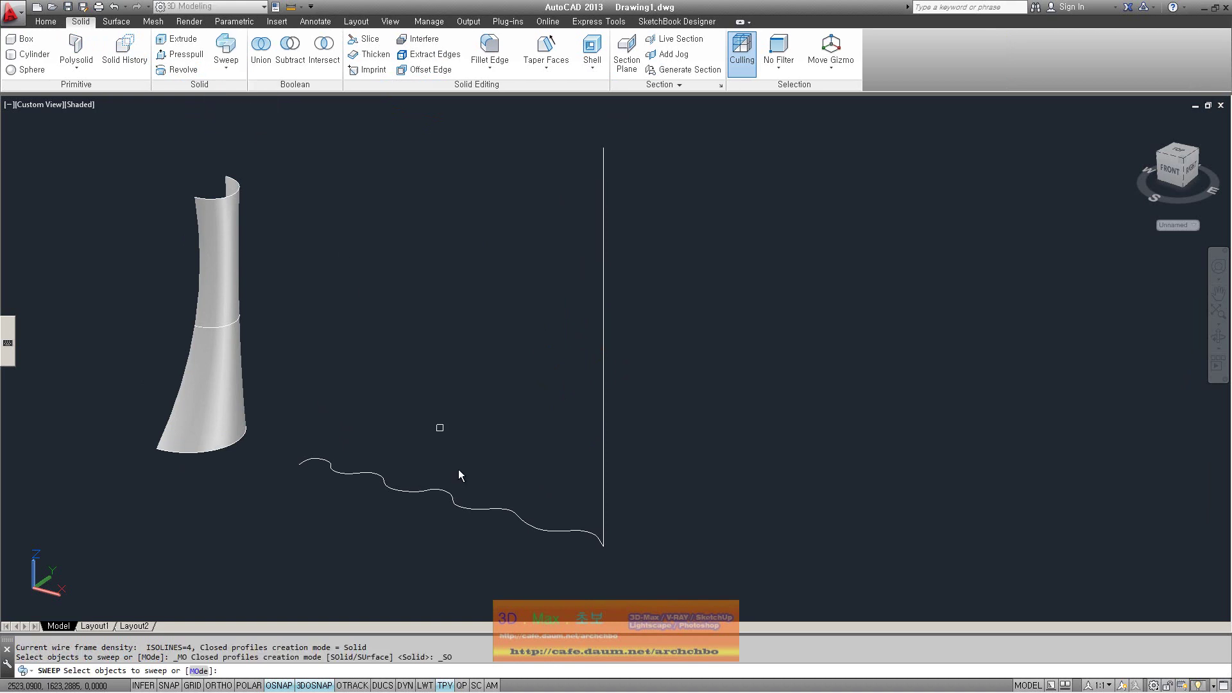
click(541, 523)
key(Return)
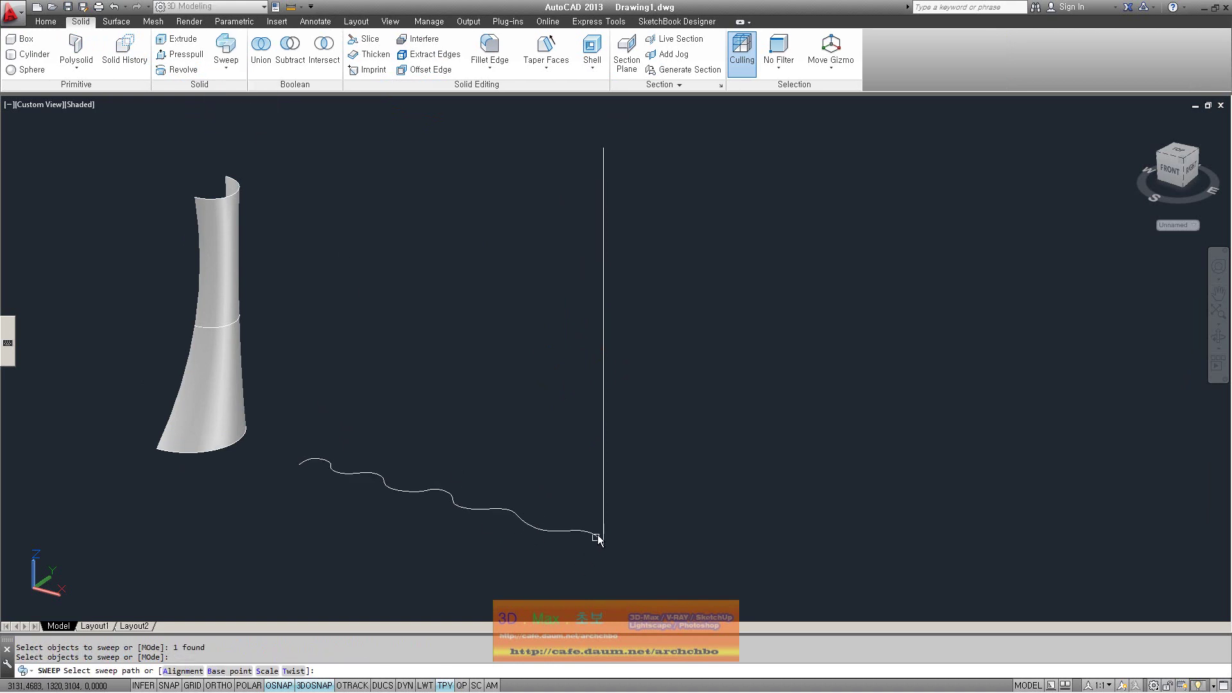
click(602, 521)
mouse_move(486, 426)
shift+middle_down()
mouse_move(544, 557)
mouse_move(496, 505)
shift+middle_up()
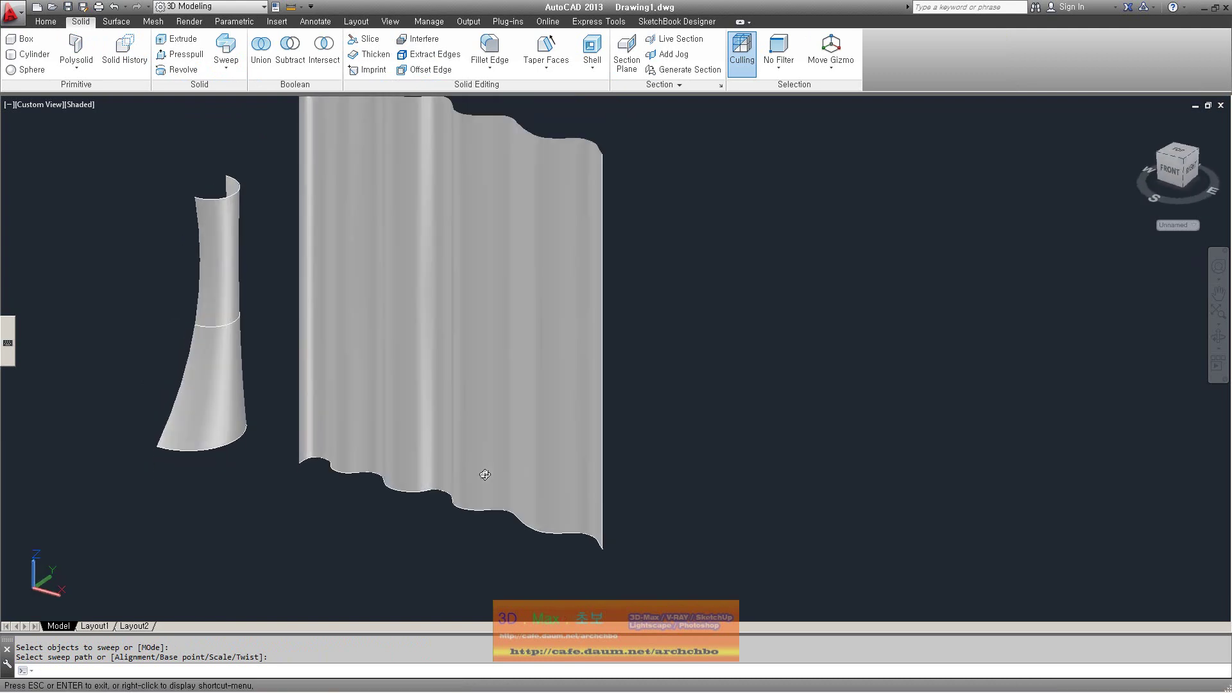
shift+middle_drag(495, 505, 490, 399)
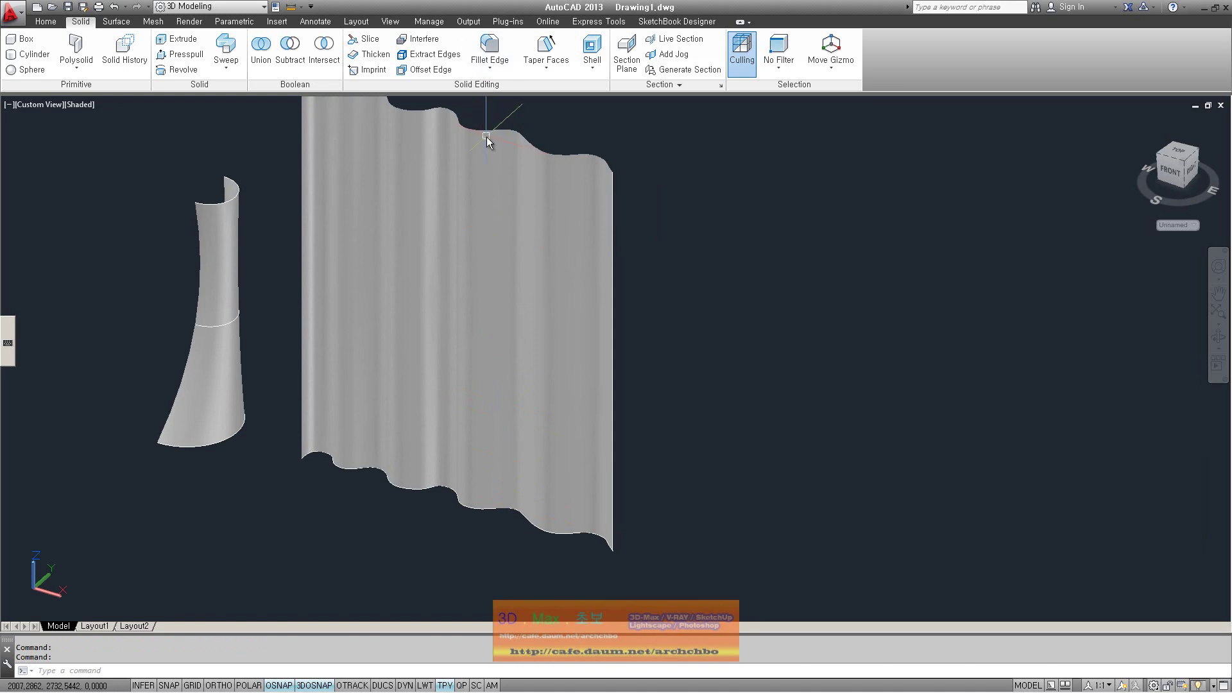
click(488, 215)
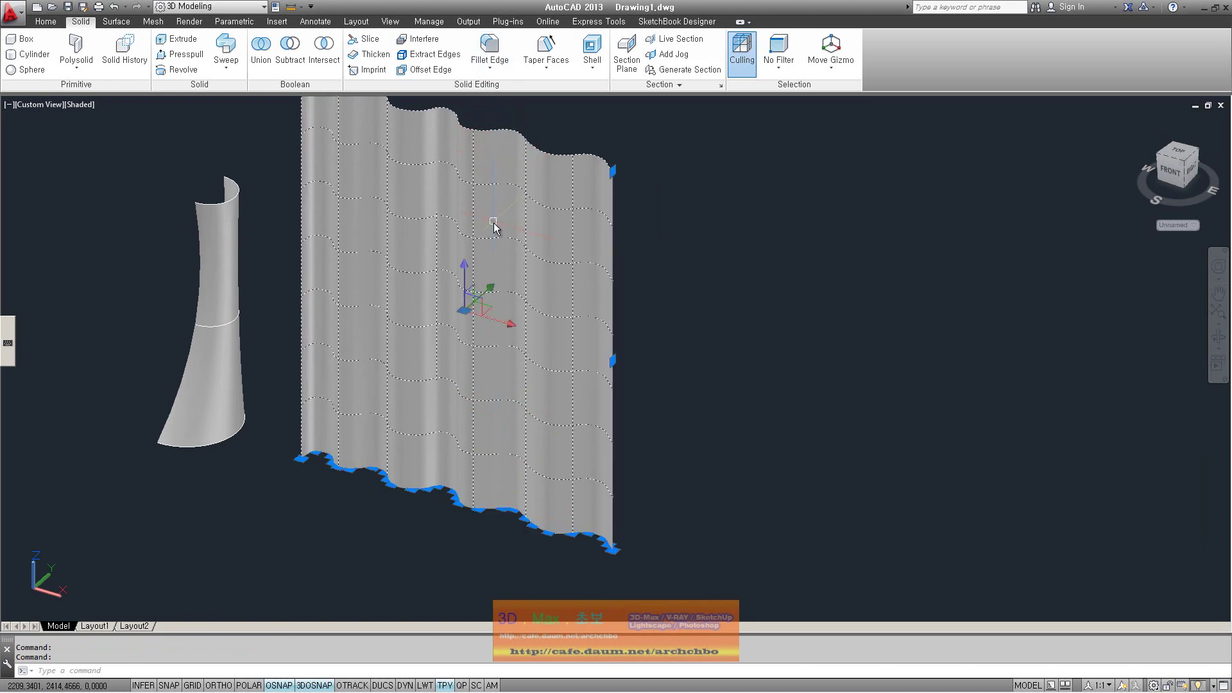
key(Delete)
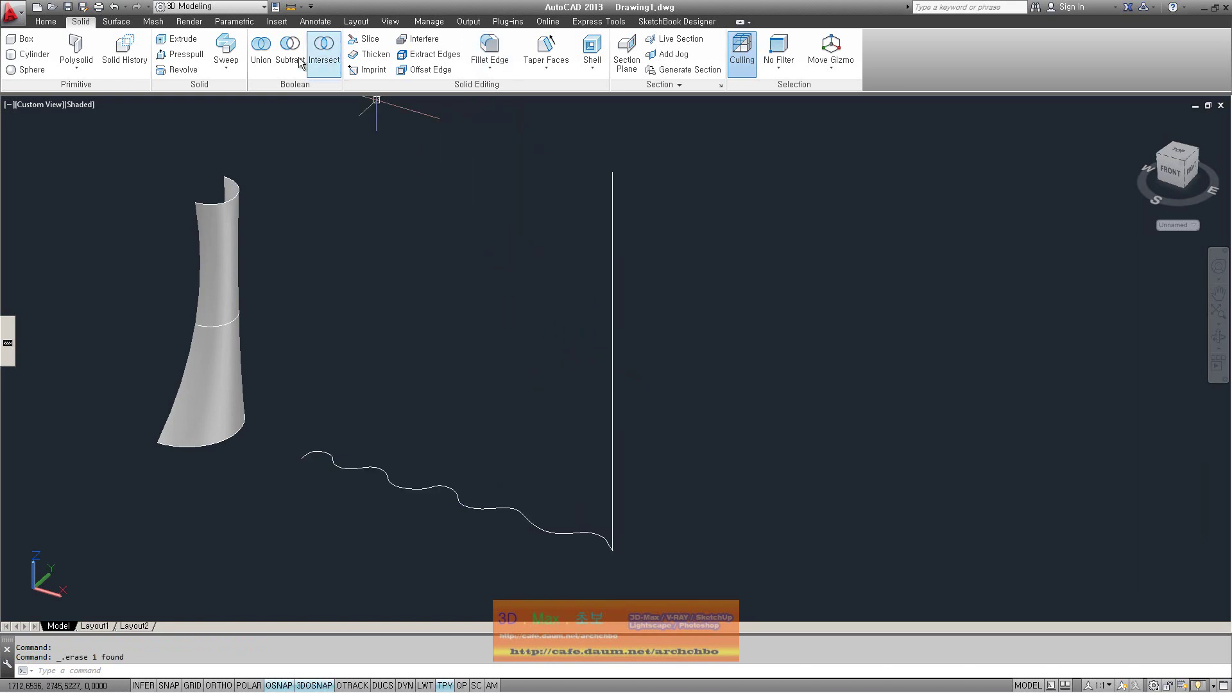
click(226, 64)
click(238, 116)
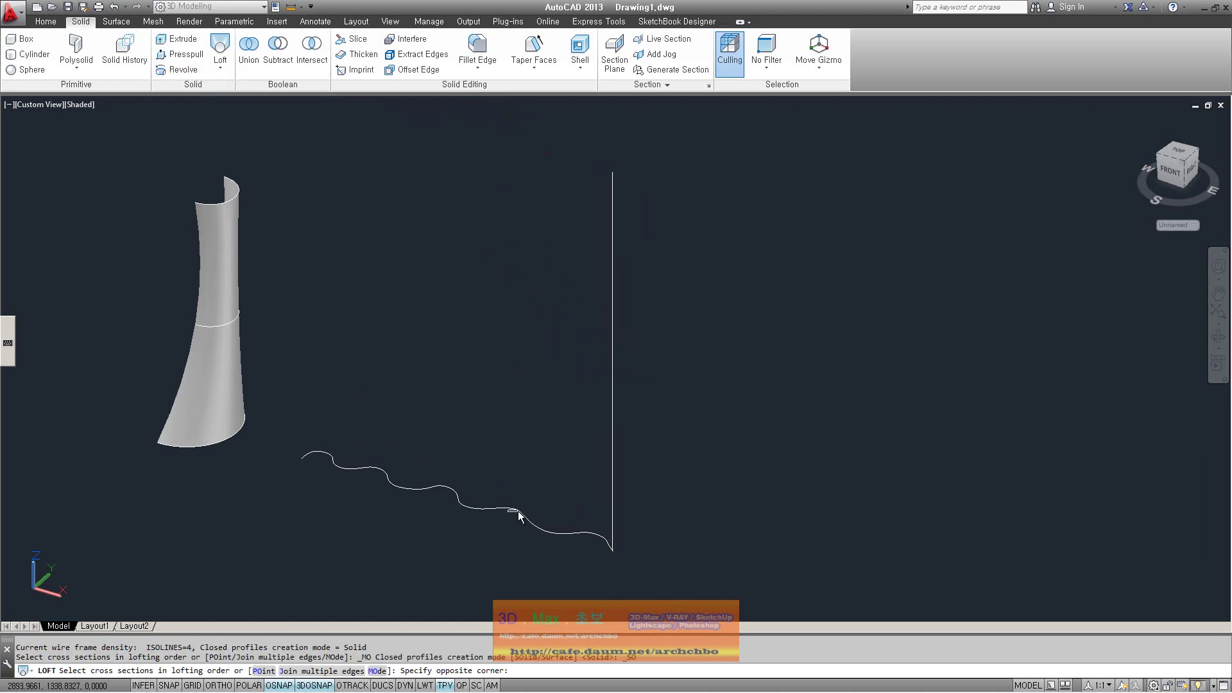
click(545, 533)
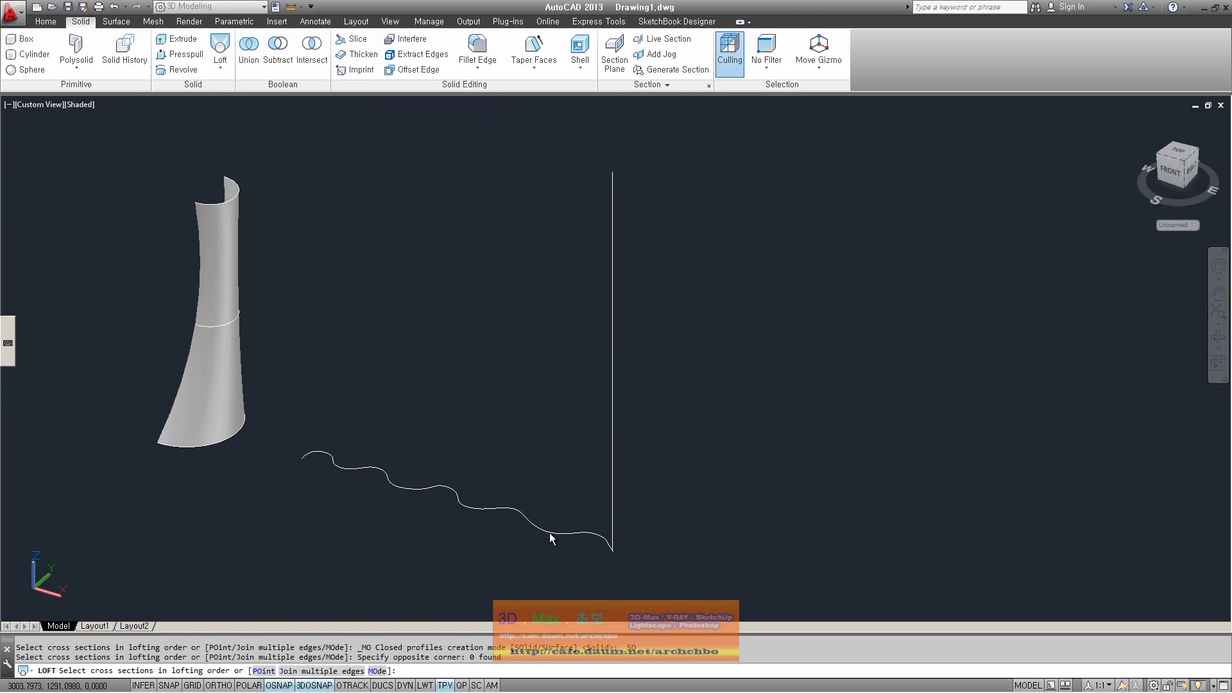
click(610, 510)
key(Return)
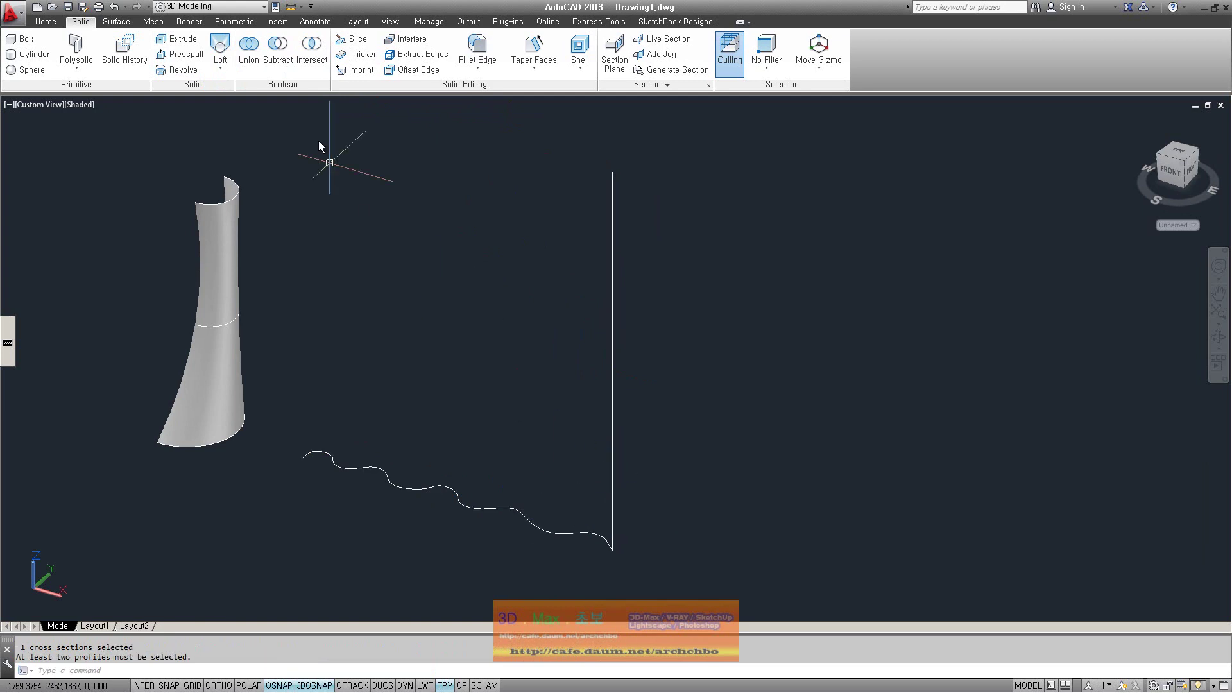
click(220, 48)
click(586, 535)
key(Return)
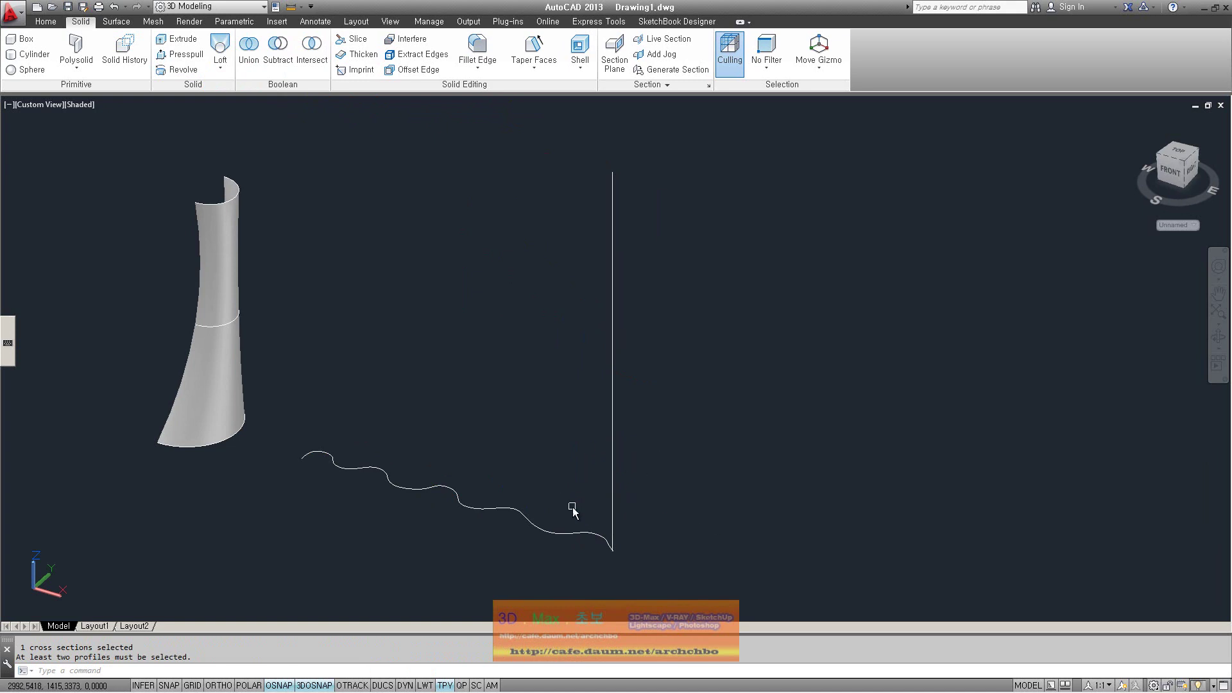
key(Return)
click(577, 534)
click(611, 517)
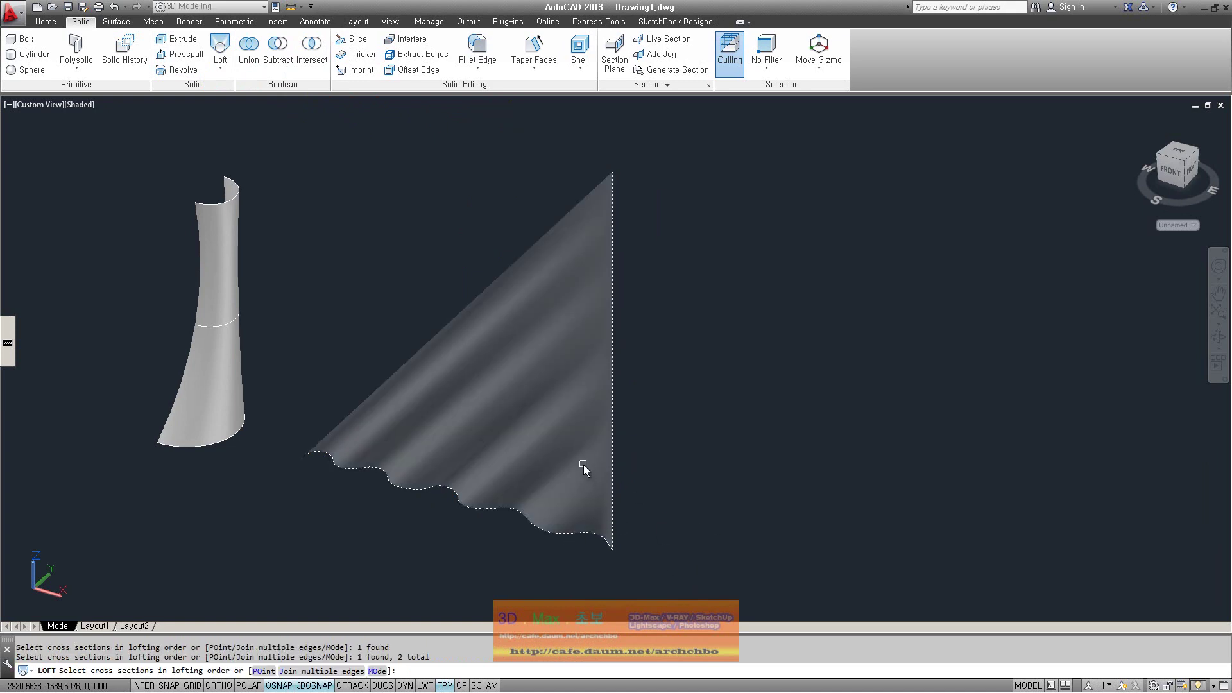
key(Escape)
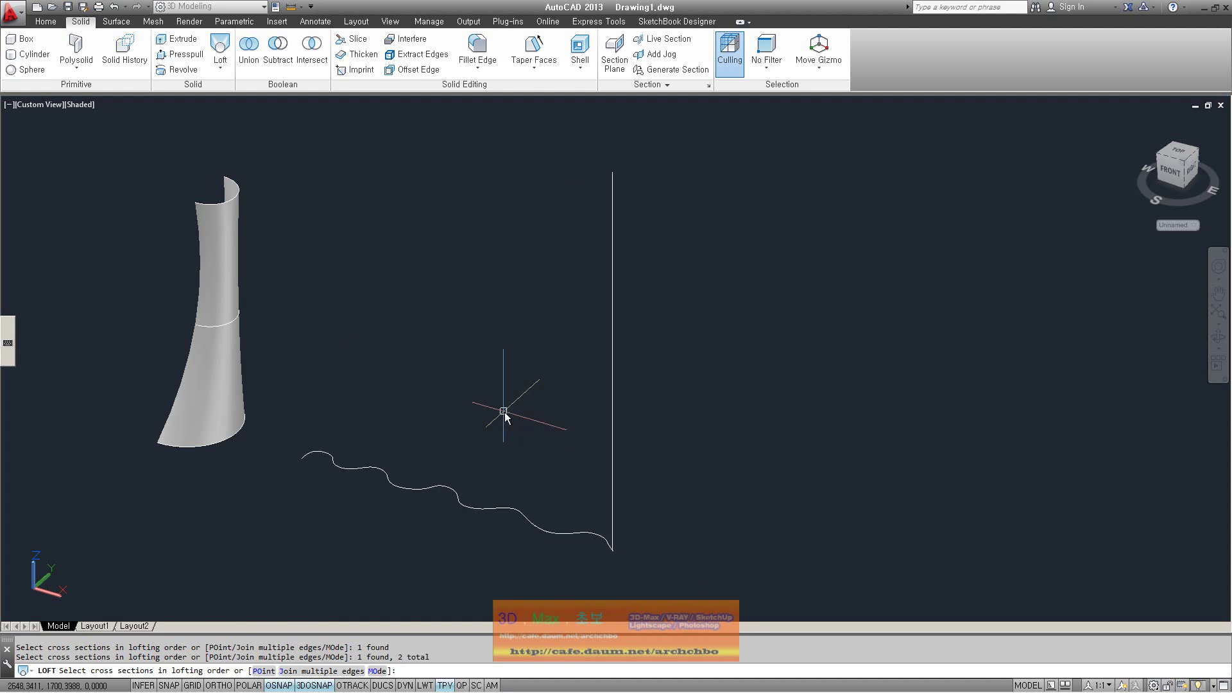
click(494, 399)
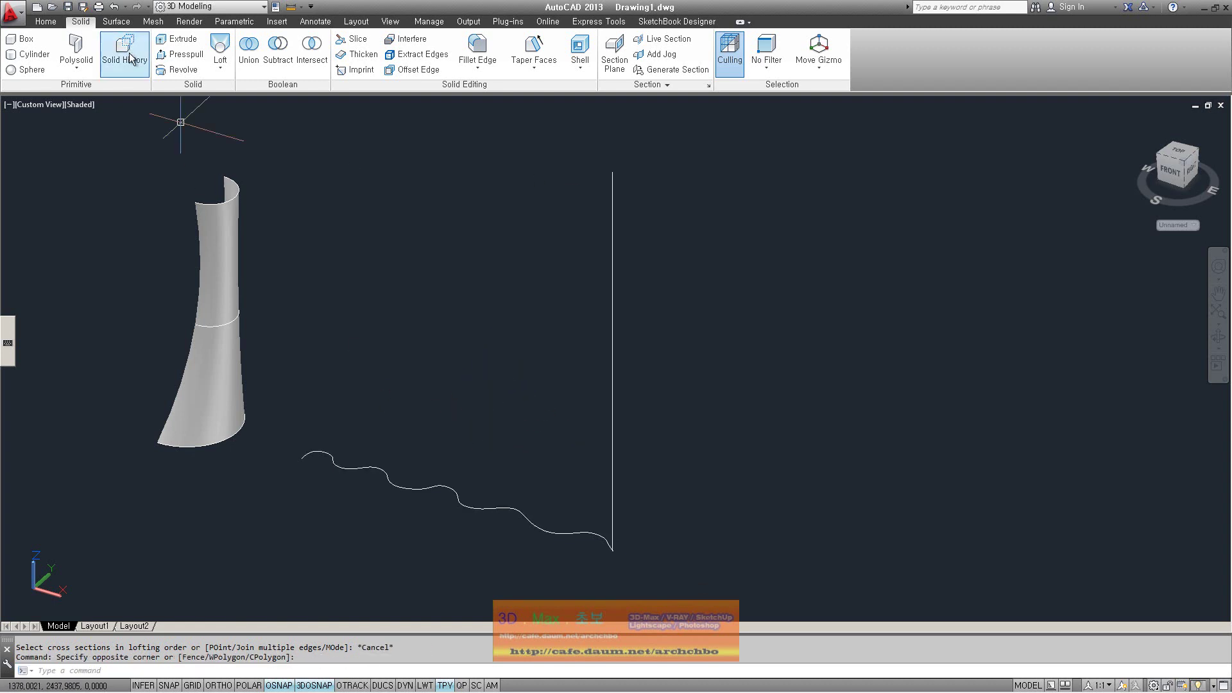
click(177, 39)
click(556, 530)
key(Return)
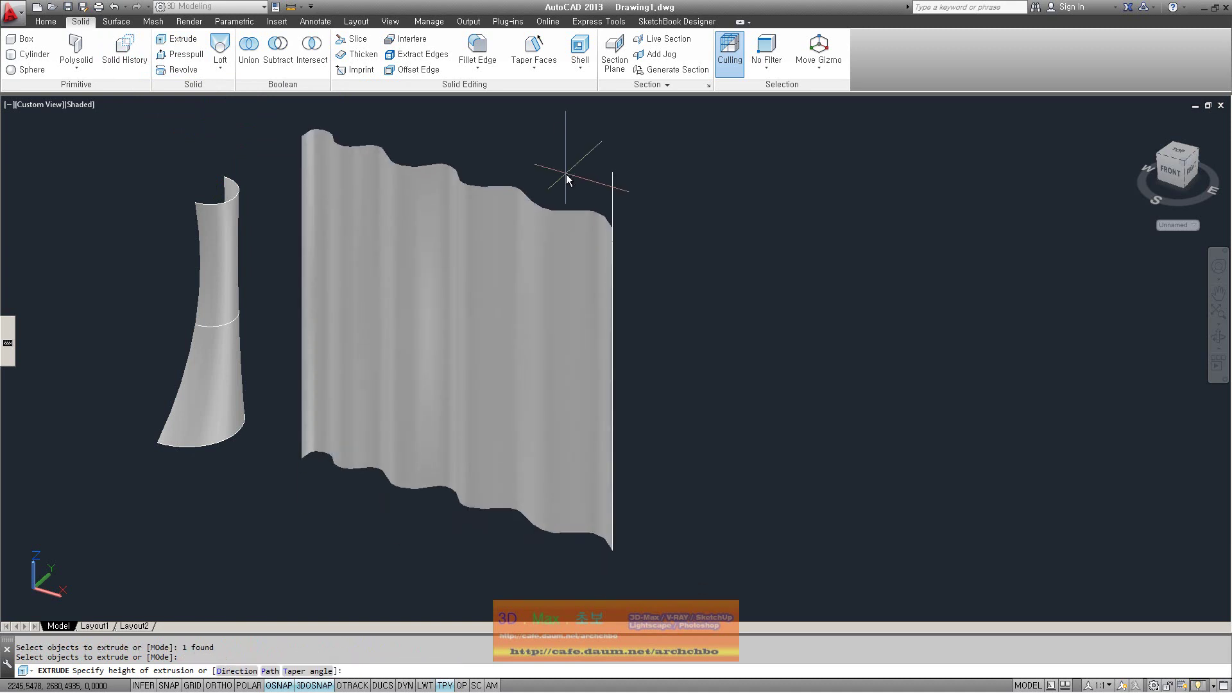
key(Escape)
click(220, 64)
click(224, 106)
click(570, 530)
key(Return)
click(613, 503)
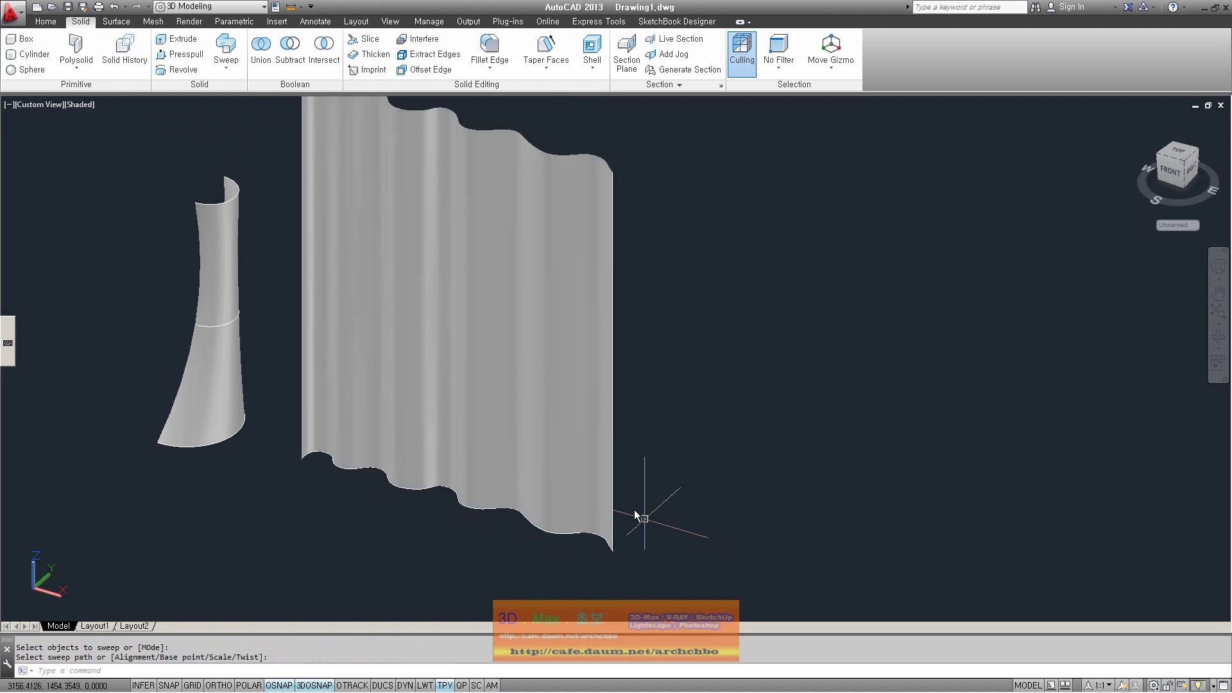
key(Escape)
click(477, 389)
key(Delete)
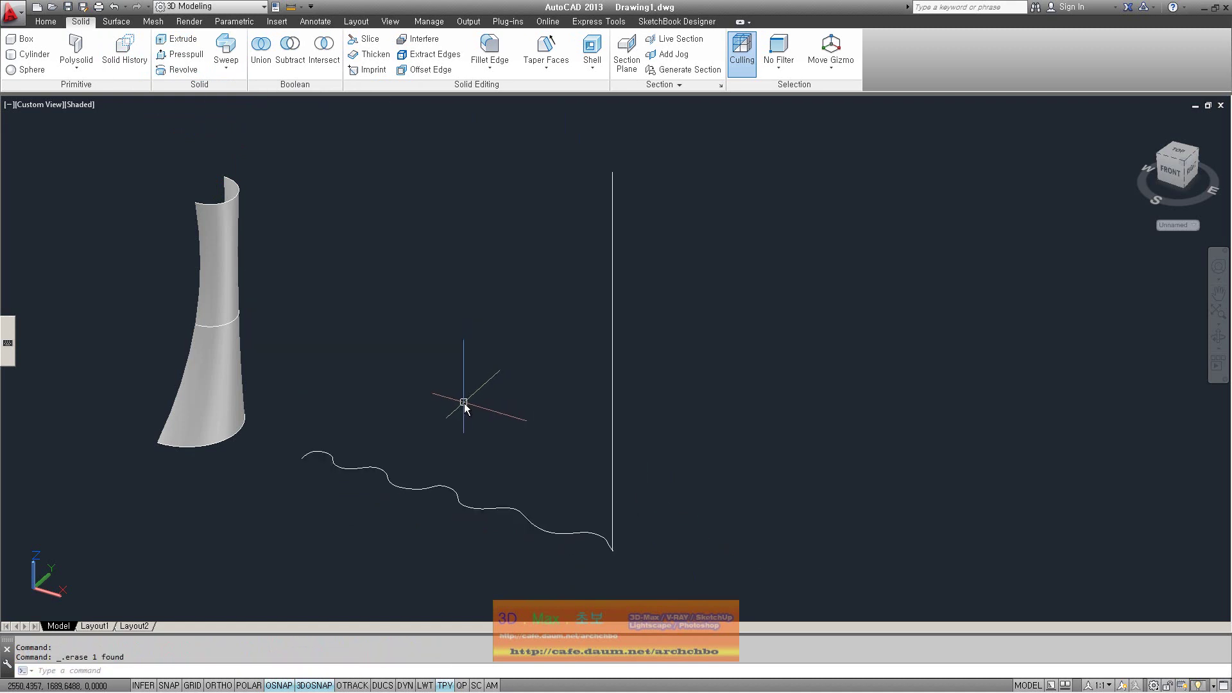